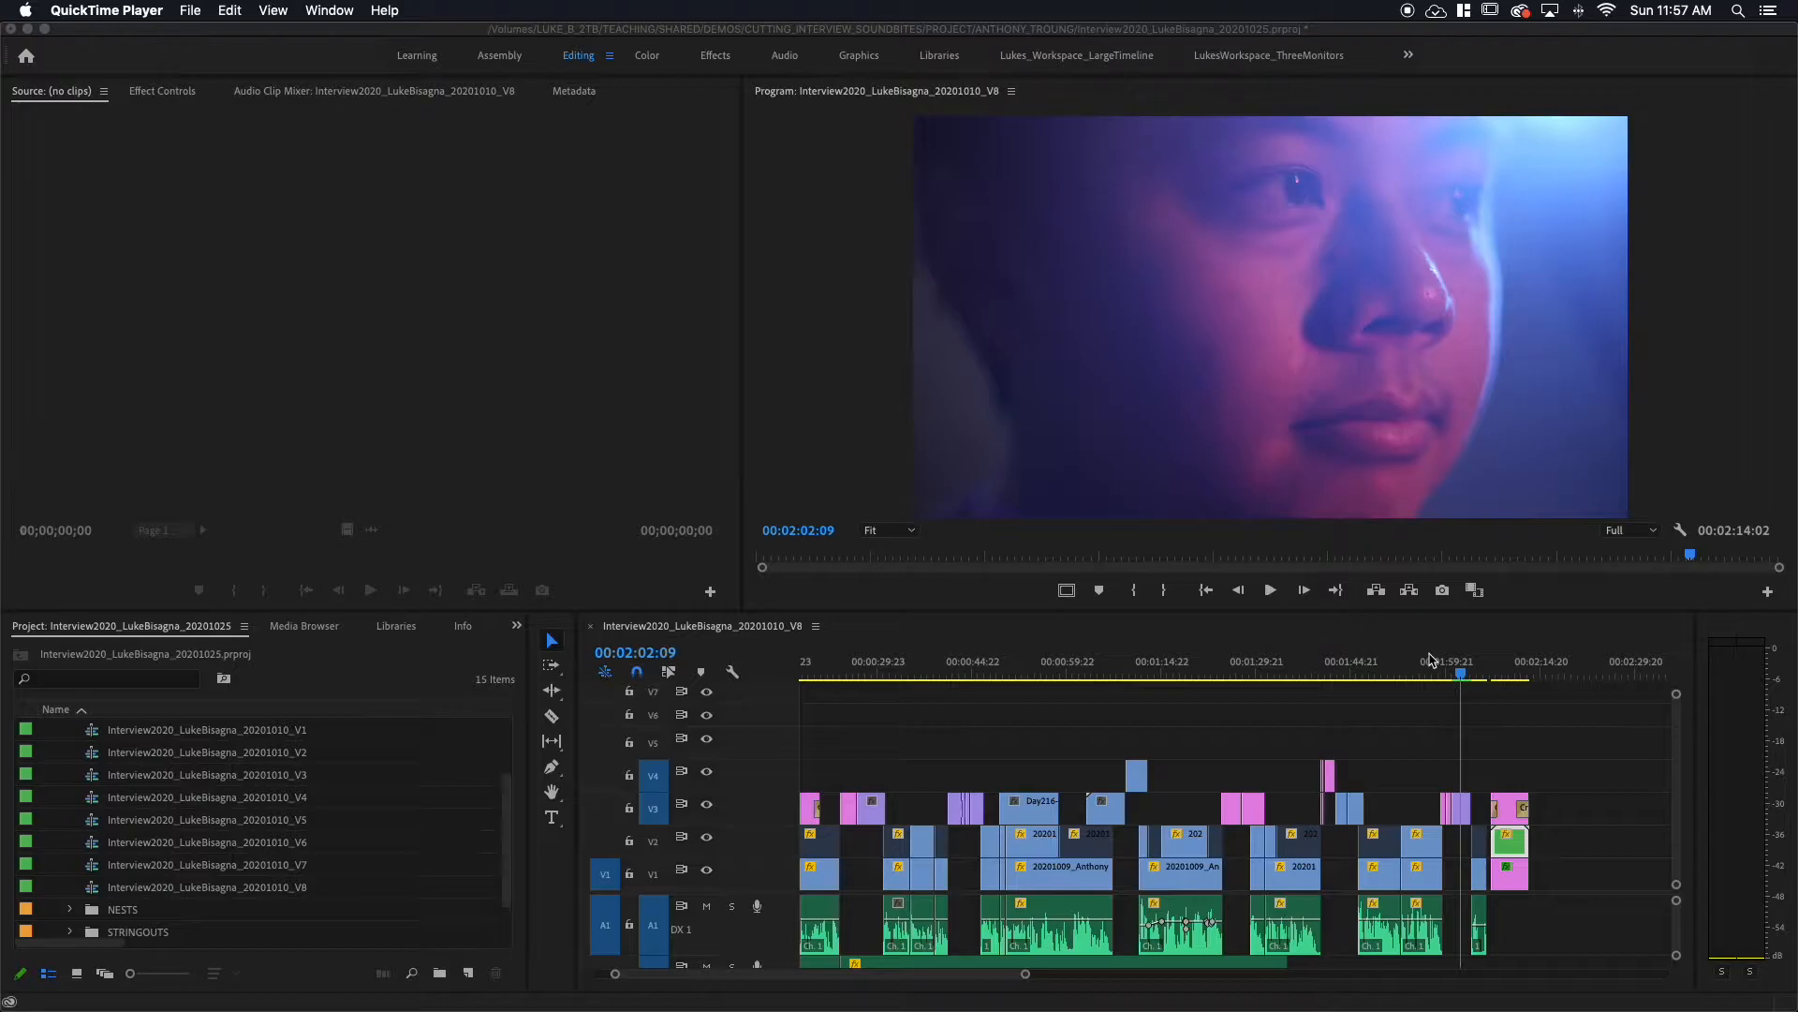
# Step: Play the end of the sequence, then scrub back to 00:02:09:01 on the title card
pyautogui.click(1462, 671)
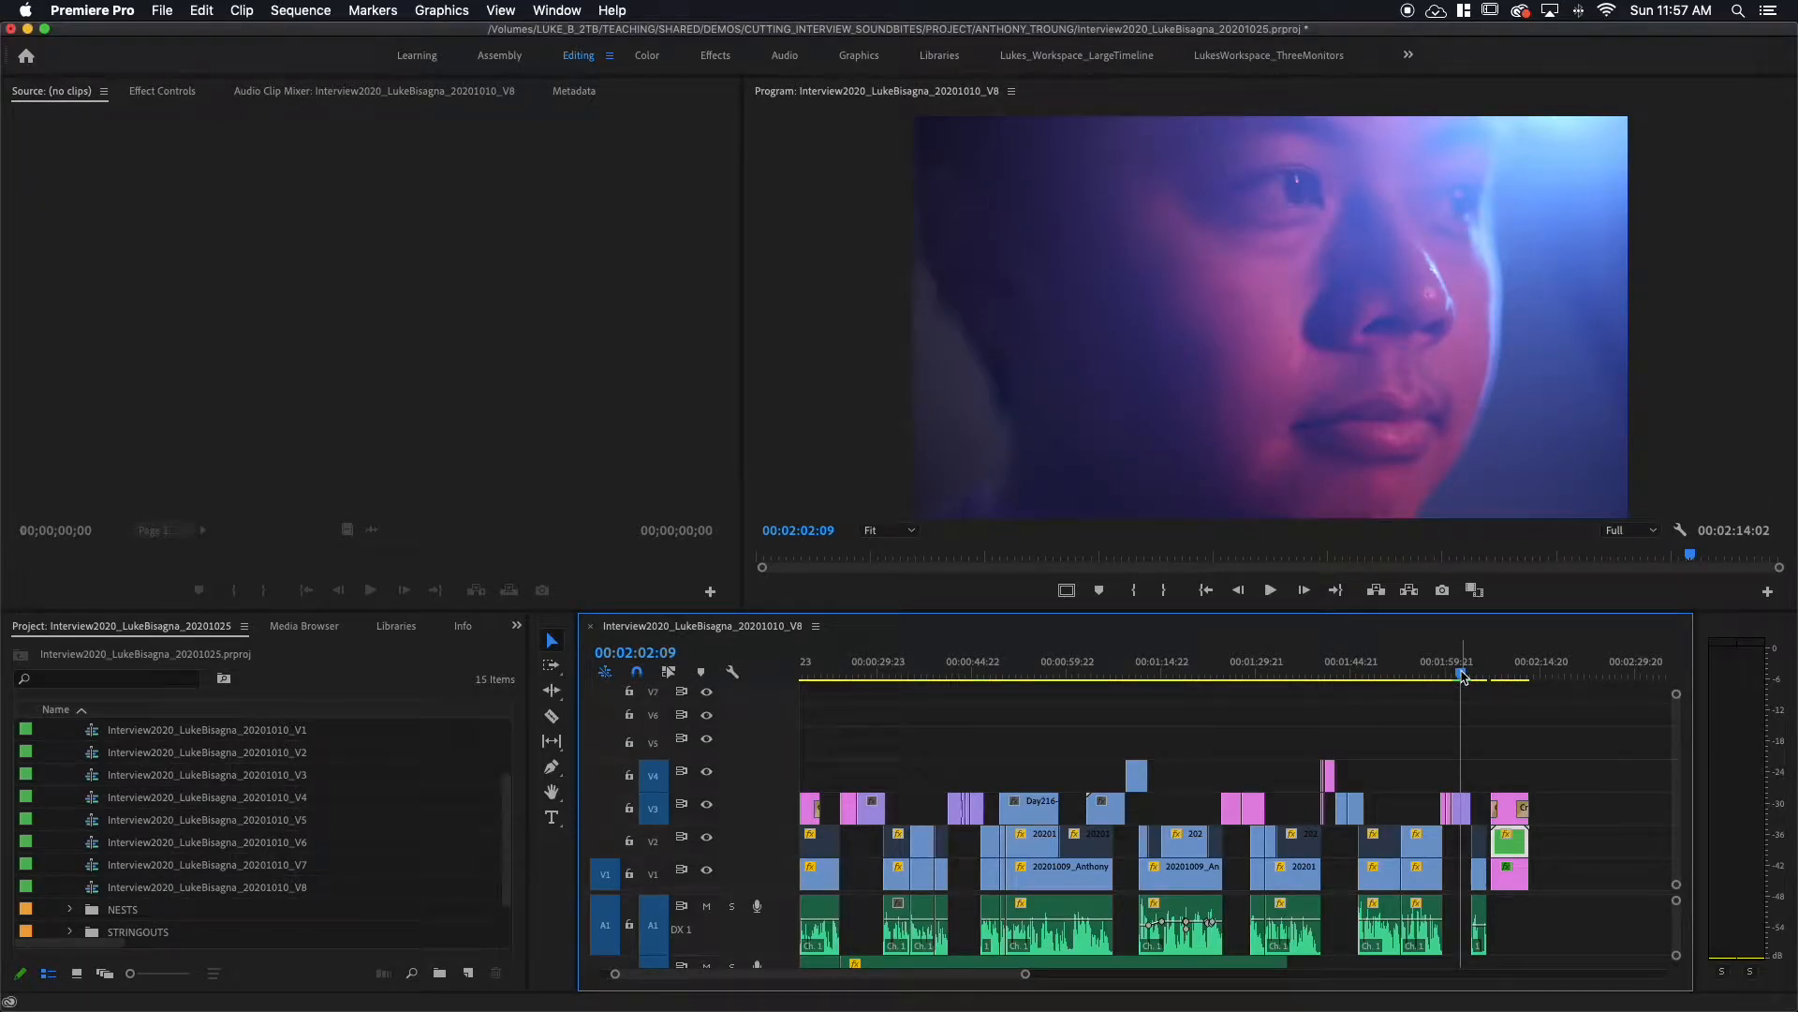
pyautogui.press('space')
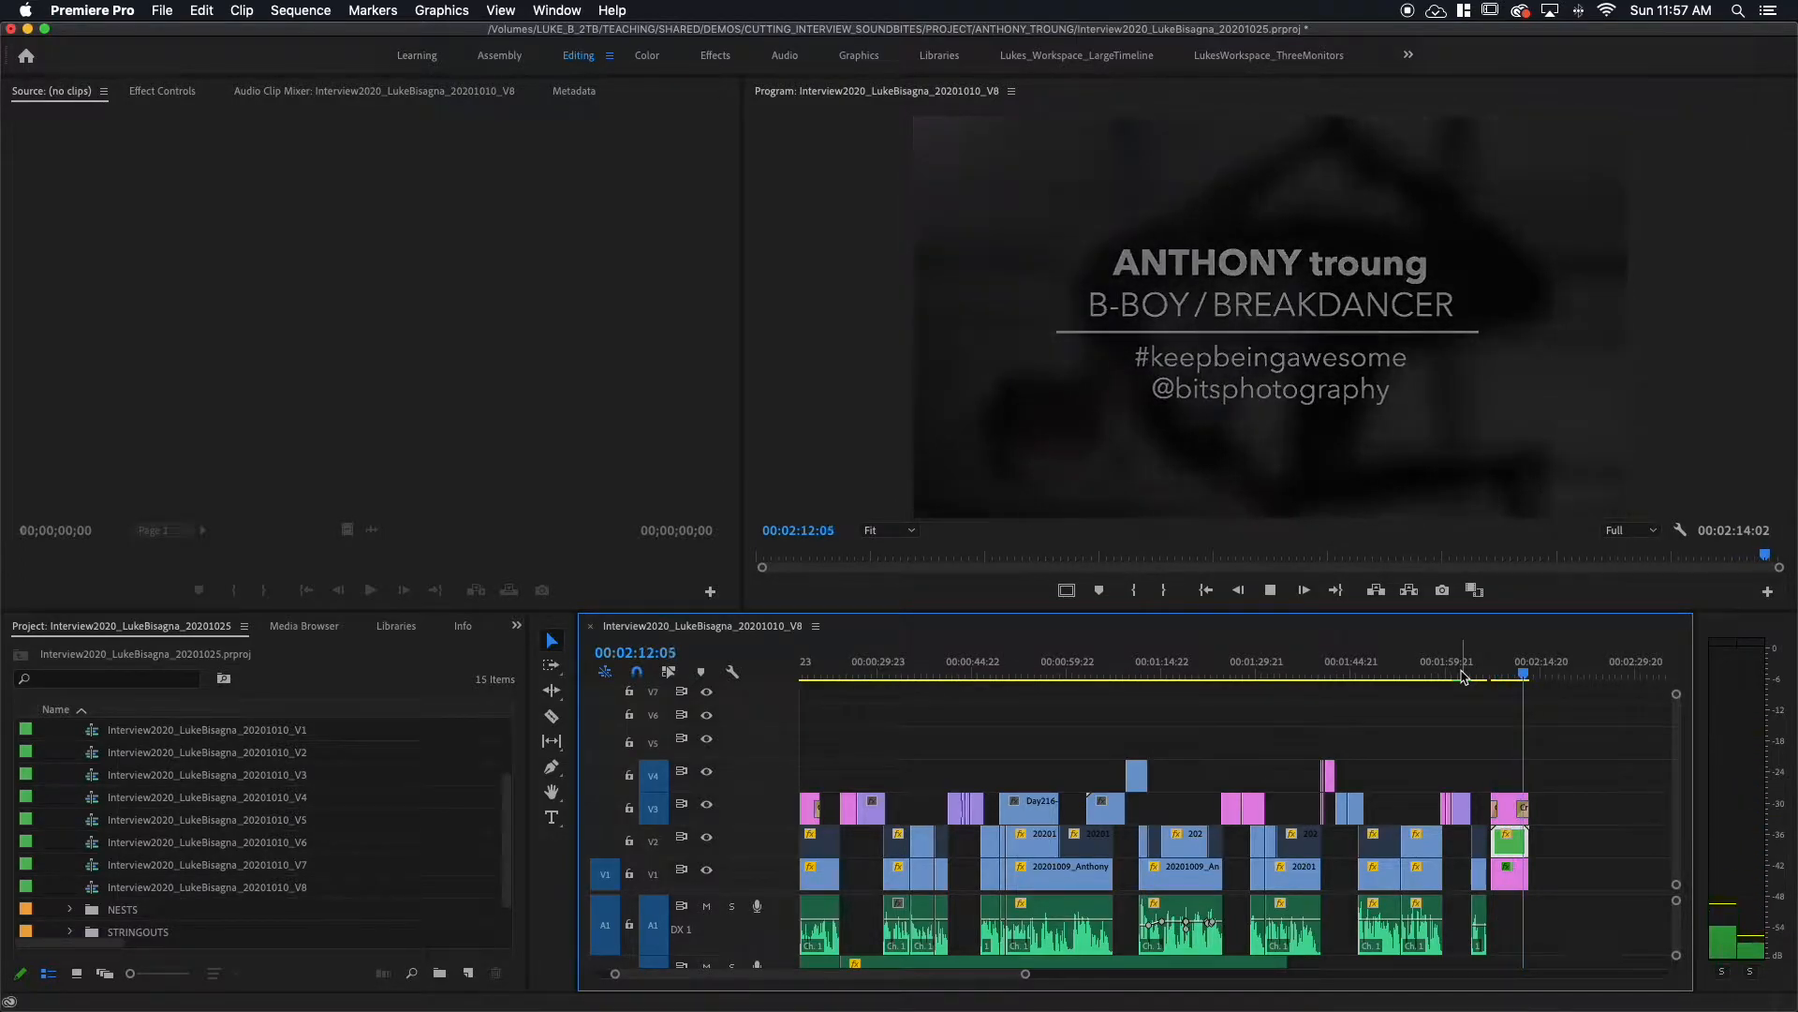
pyautogui.moveTo(1466, 676); pyautogui.dragTo(1507, 679)
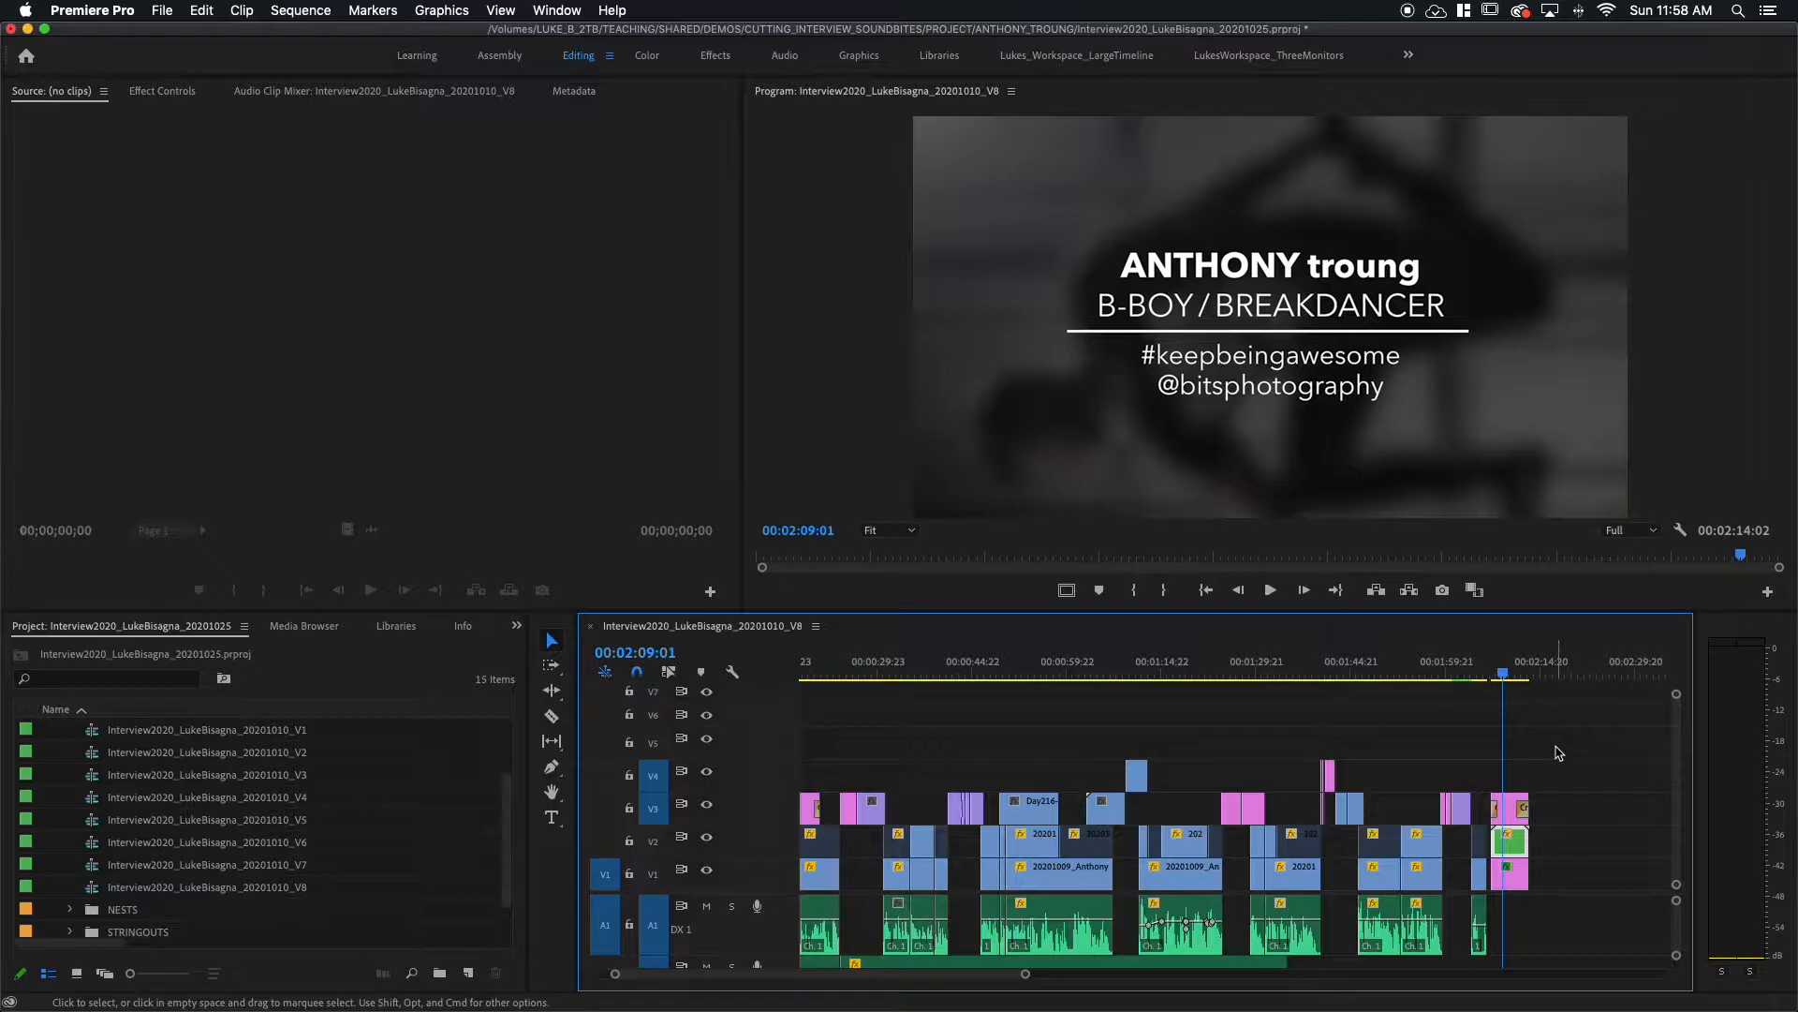
# Step: Zoom in on the title section and toggle V1 and V2 visibility to inspect Day199-1.jpg and CTA_01
pyautogui.press('=')
pyautogui.press('=')
pyautogui.press('=')
pyautogui.press('=')
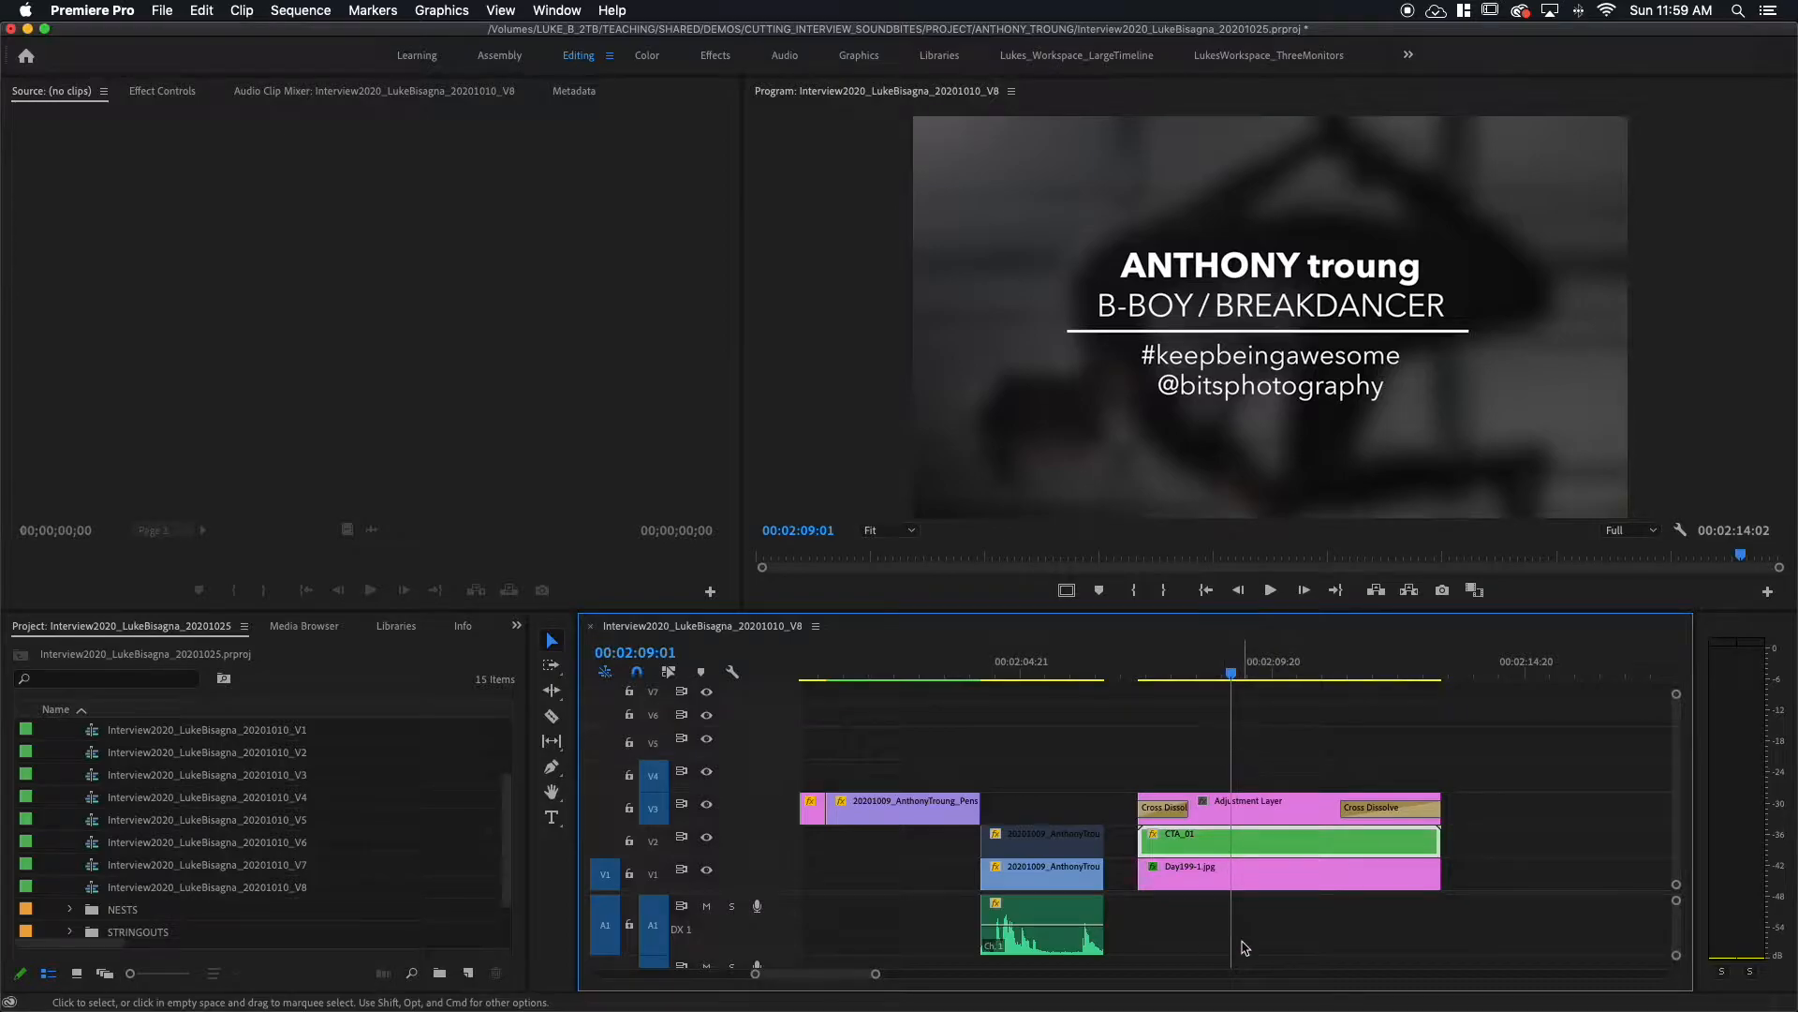
pyautogui.click(1253, 880)
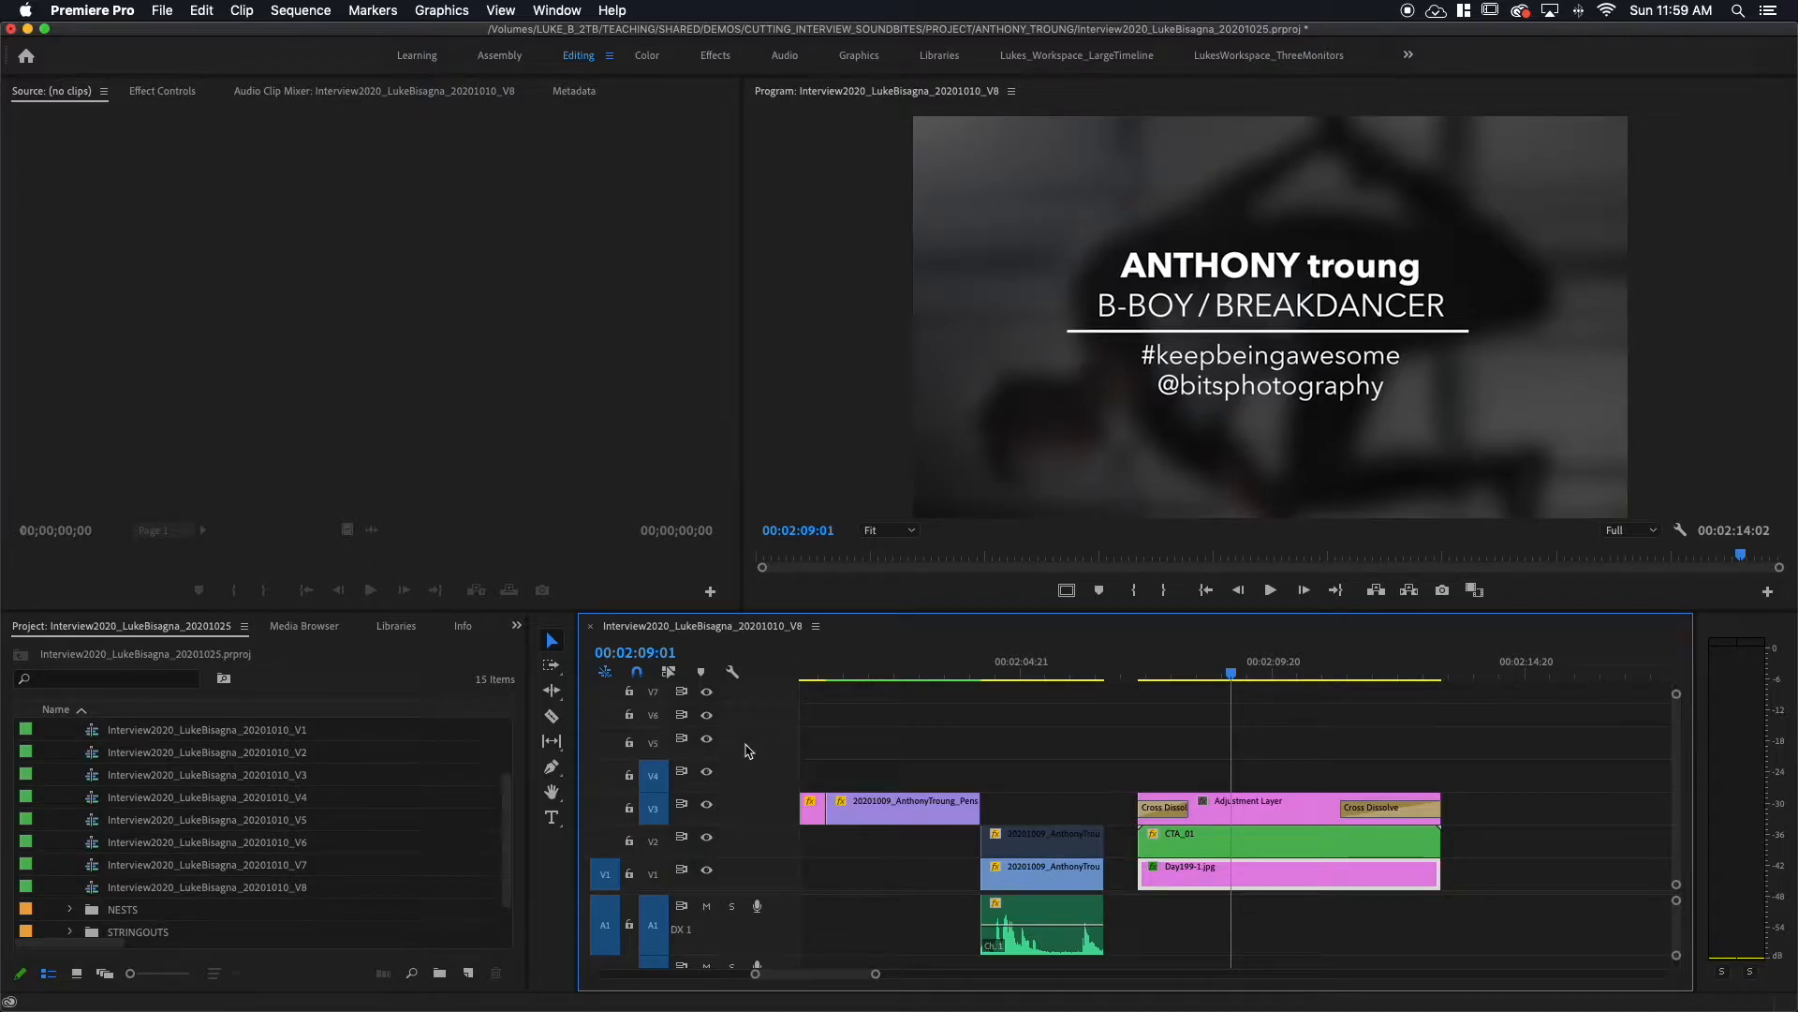
pyautogui.click(709, 871)
pyautogui.click(708, 871)
pyautogui.click(1289, 850)
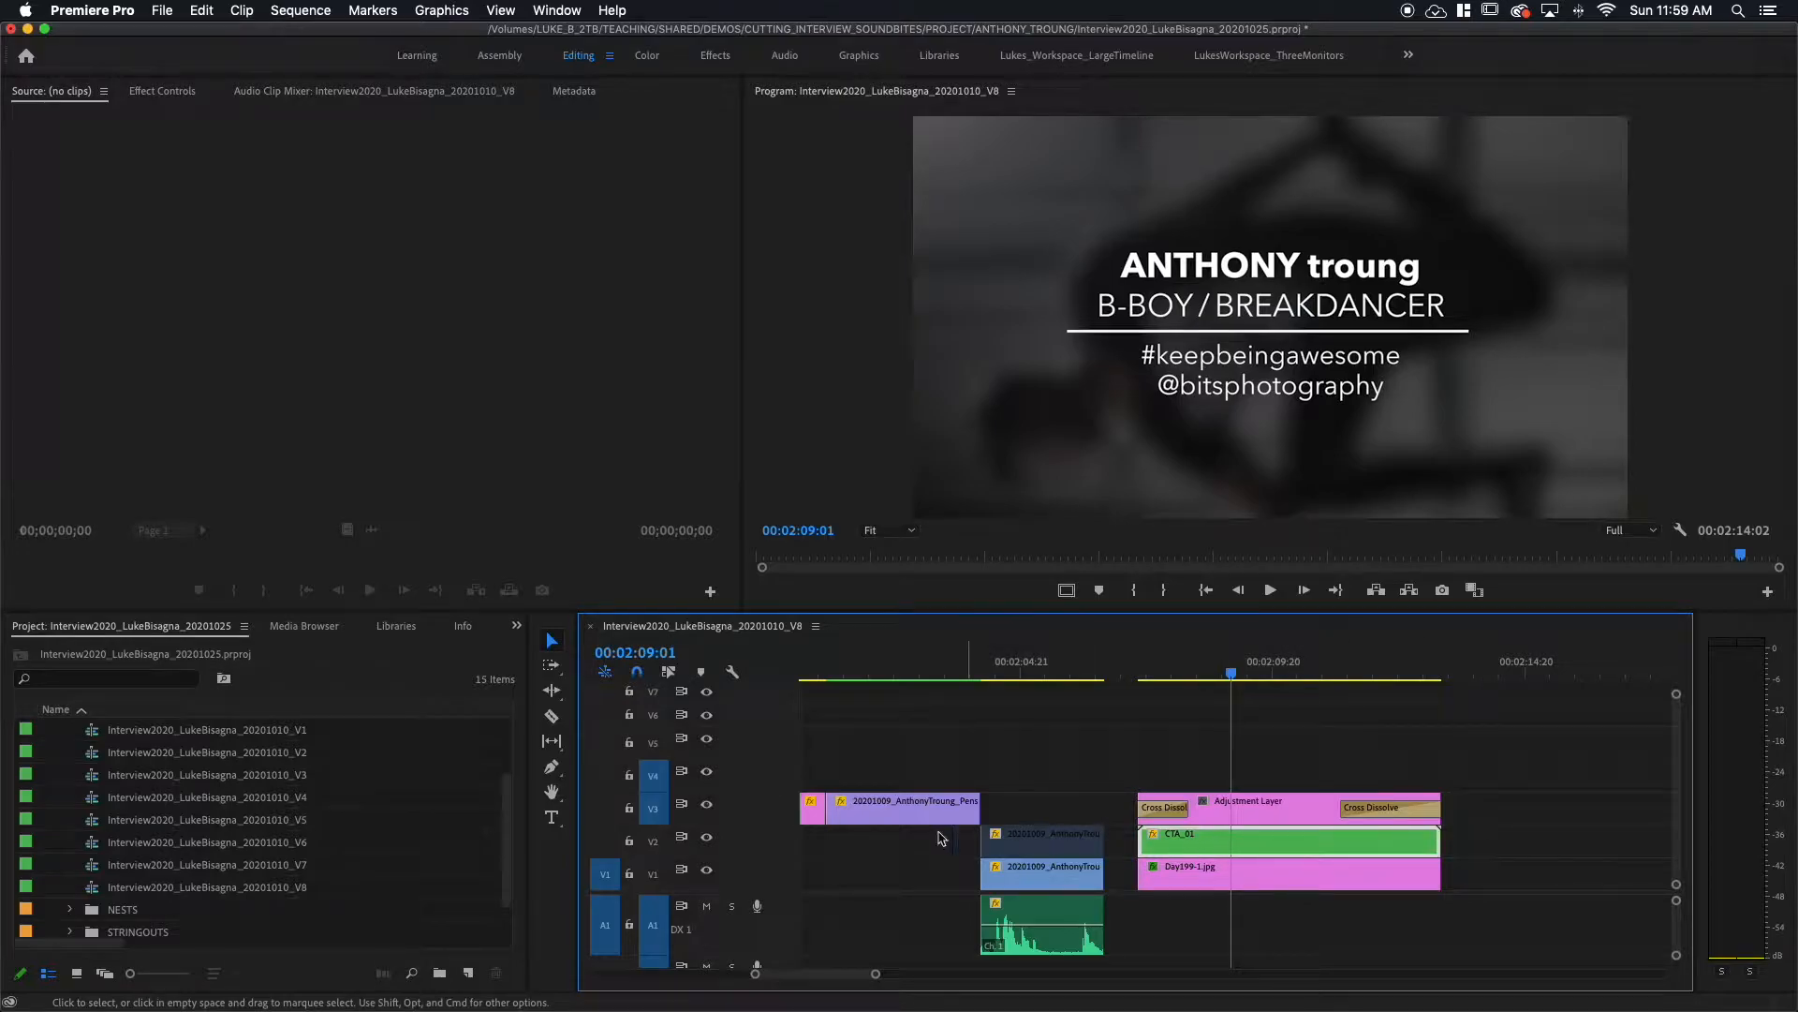
pyautogui.click(707, 838)
pyautogui.click(707, 838)
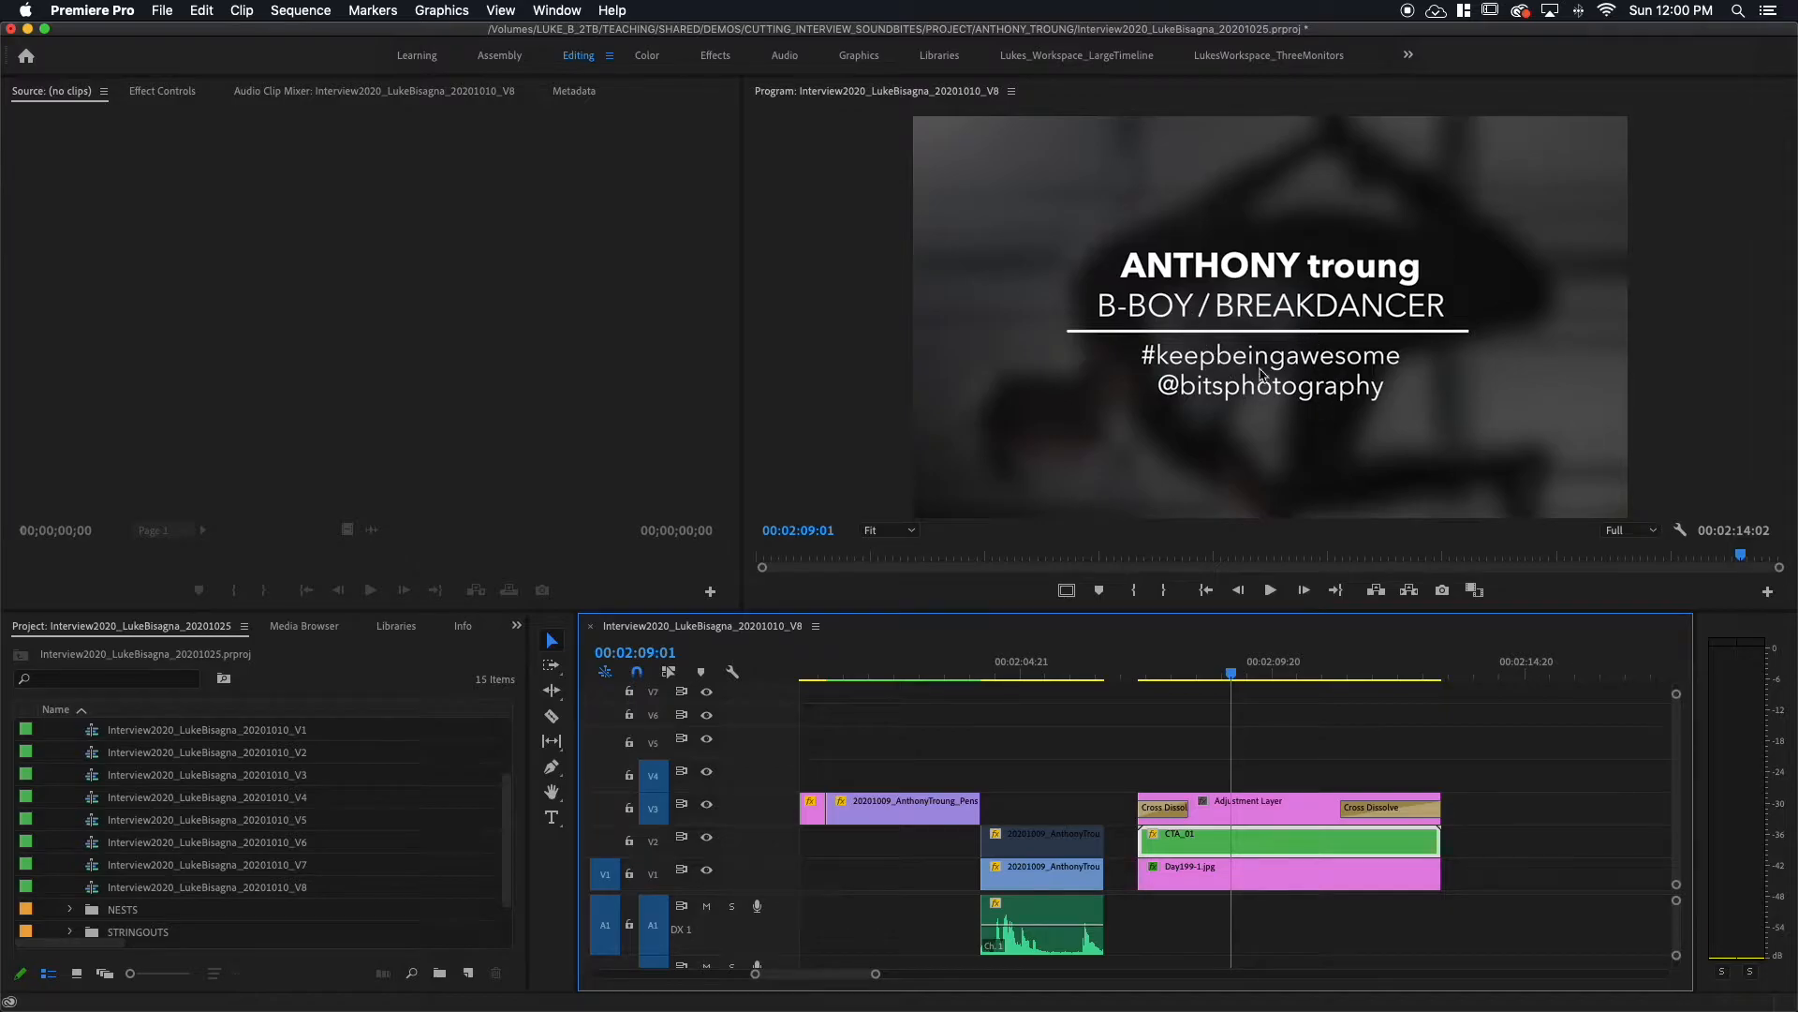
# Step: Inspect the CTA_01 nest by hiding and re-showing its five title layers, then close it
pyautogui.doubleClick(1270, 842)
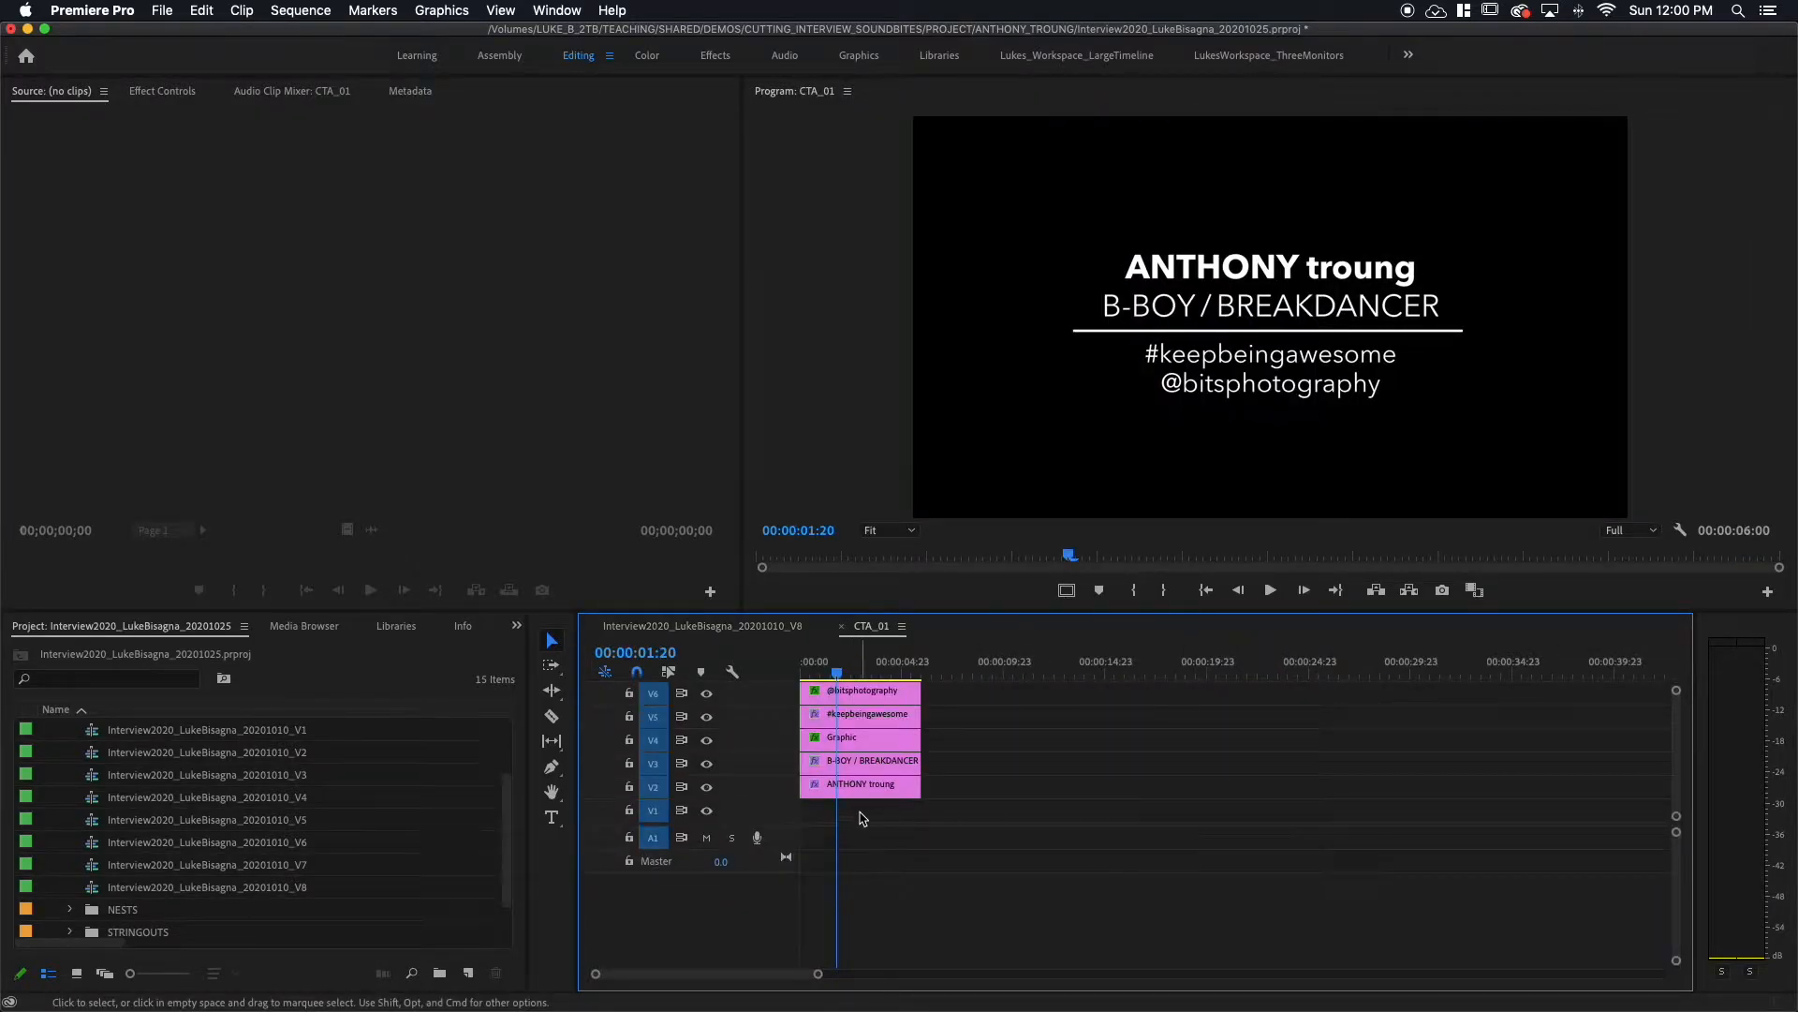
pyautogui.click(706, 693)
pyautogui.click(707, 717)
pyautogui.click(706, 740)
pyautogui.click(706, 764)
pyautogui.click(707, 787)
pyautogui.click(706, 786)
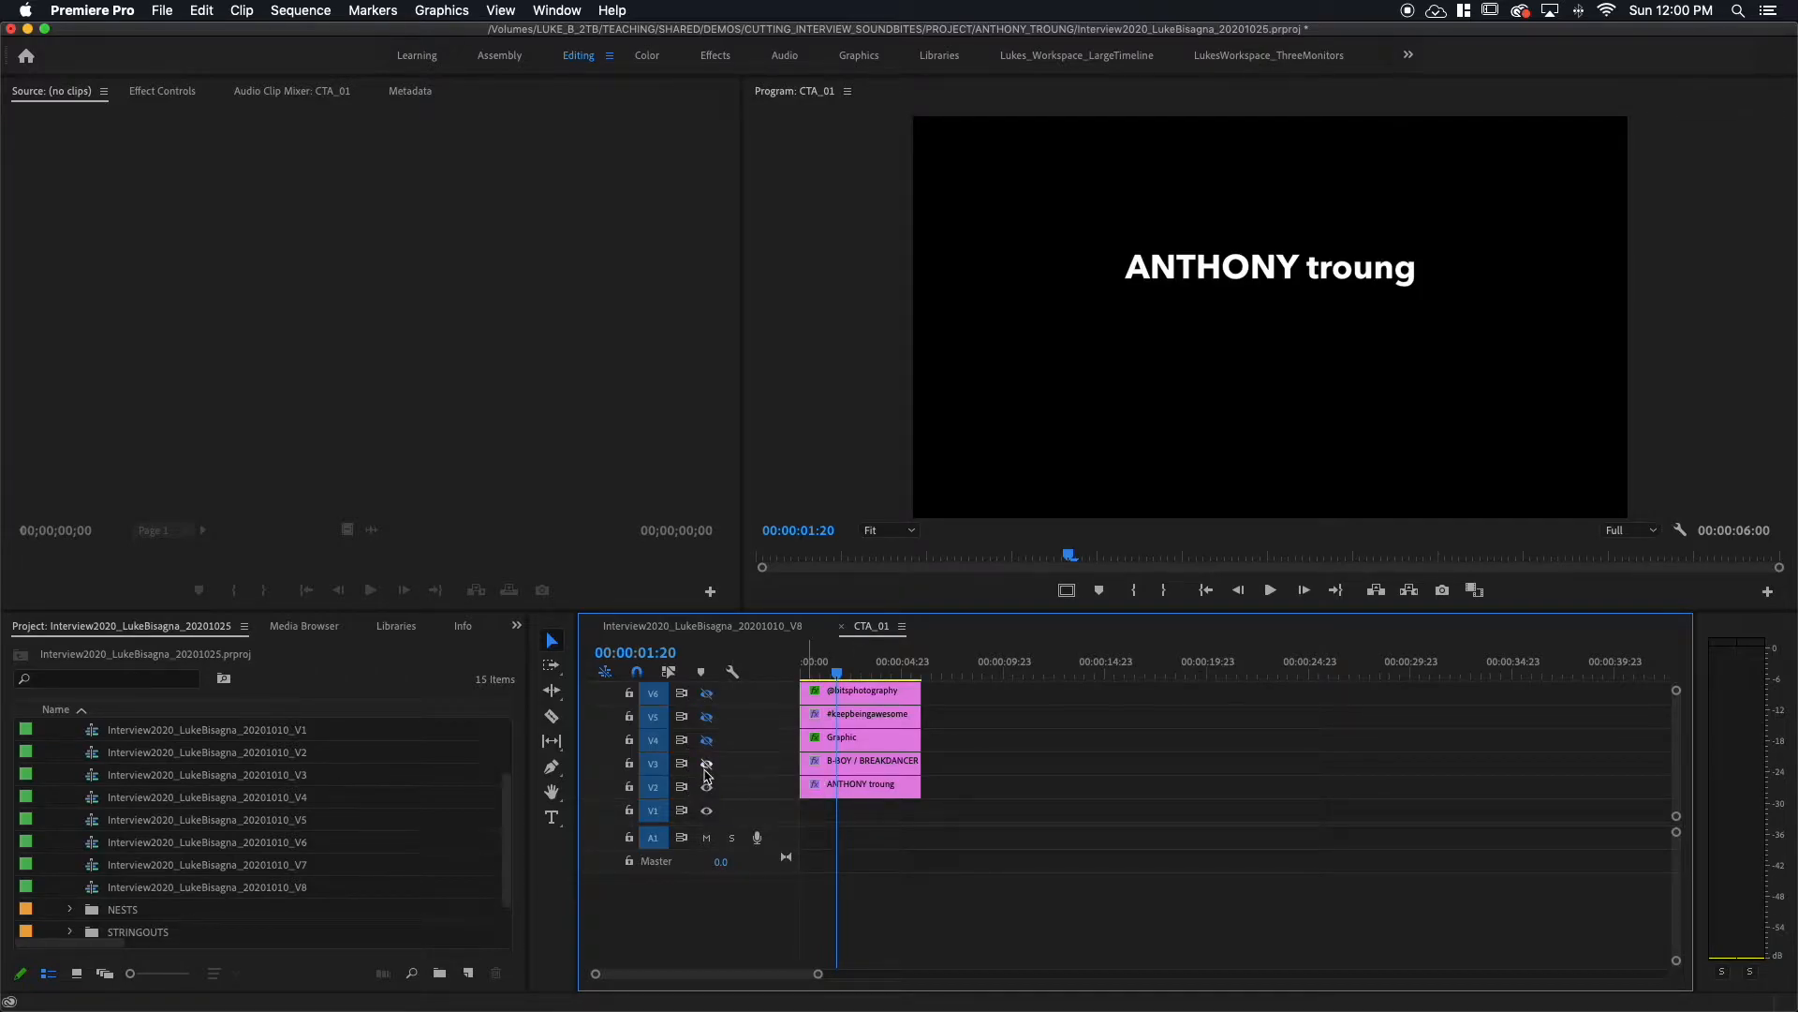
pyautogui.click(706, 764)
pyautogui.click(706, 740)
pyautogui.click(706, 716)
pyautogui.click(706, 693)
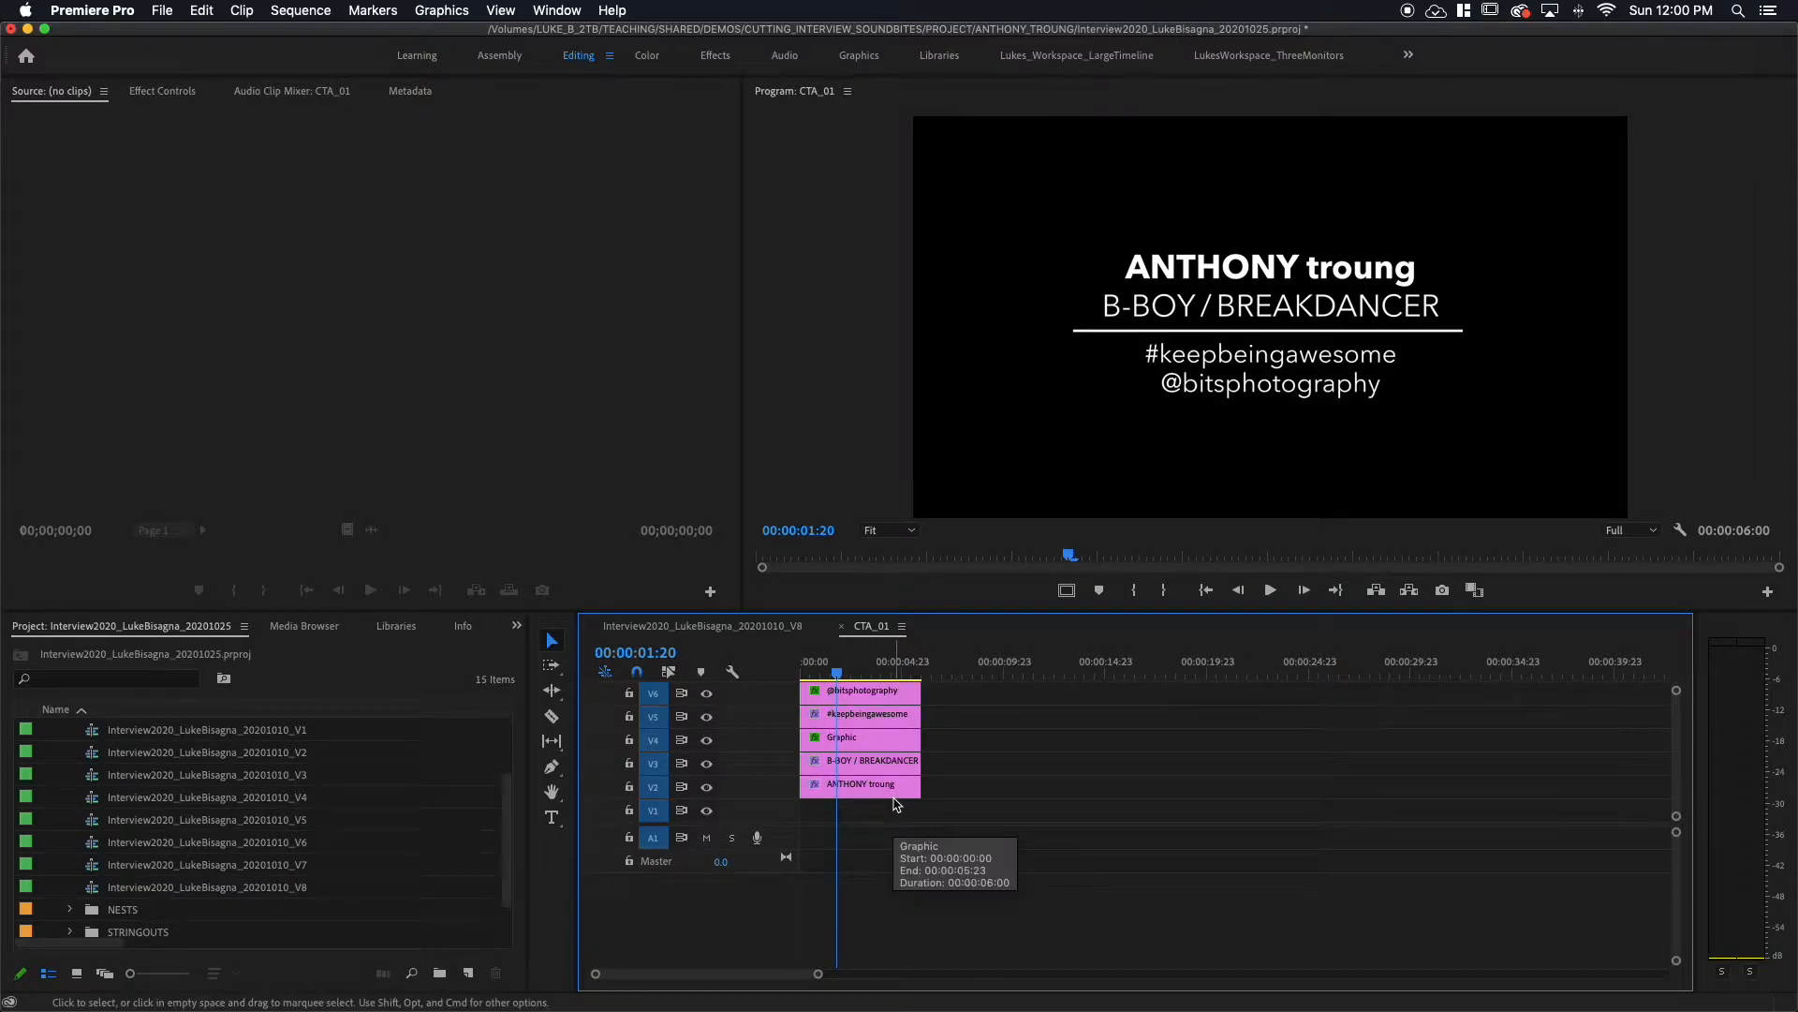
pyautogui.click(844, 626)
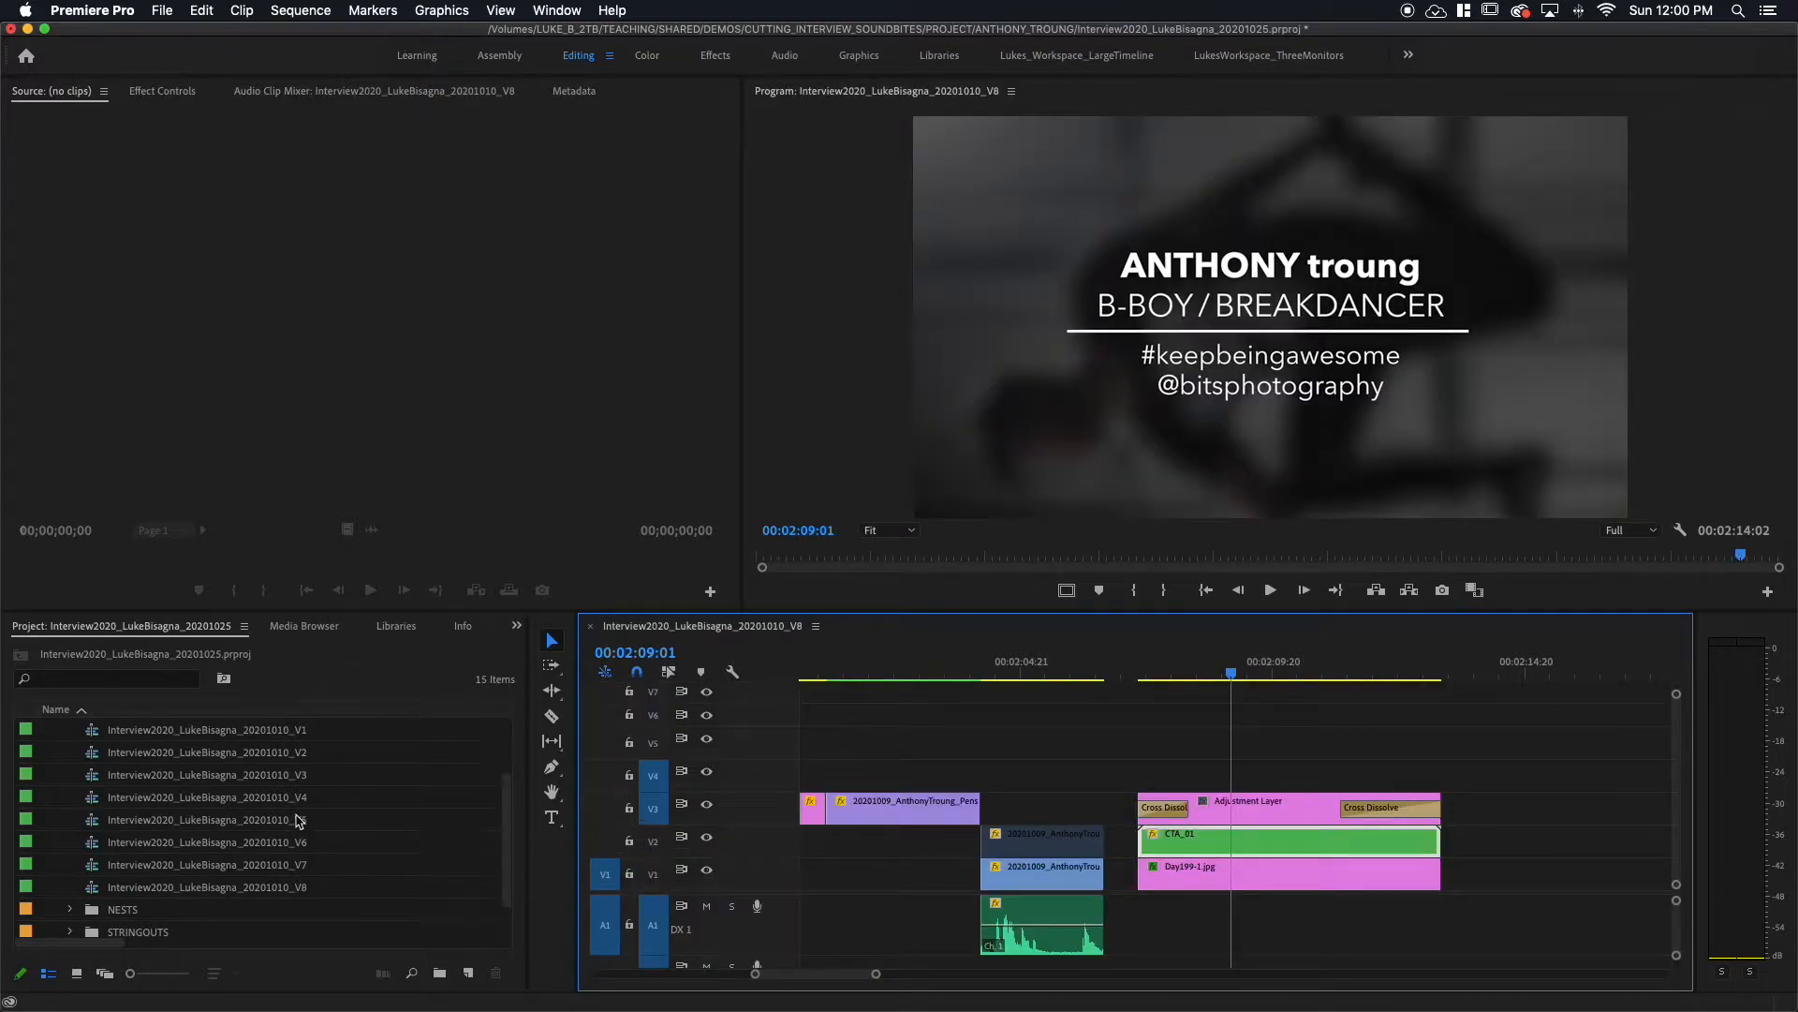
# Step: Expand the NESTS bin and open and close CTA_01 from the Project panel
pyautogui.scroll(-2, 234, 834)
pyautogui.click(68, 865)
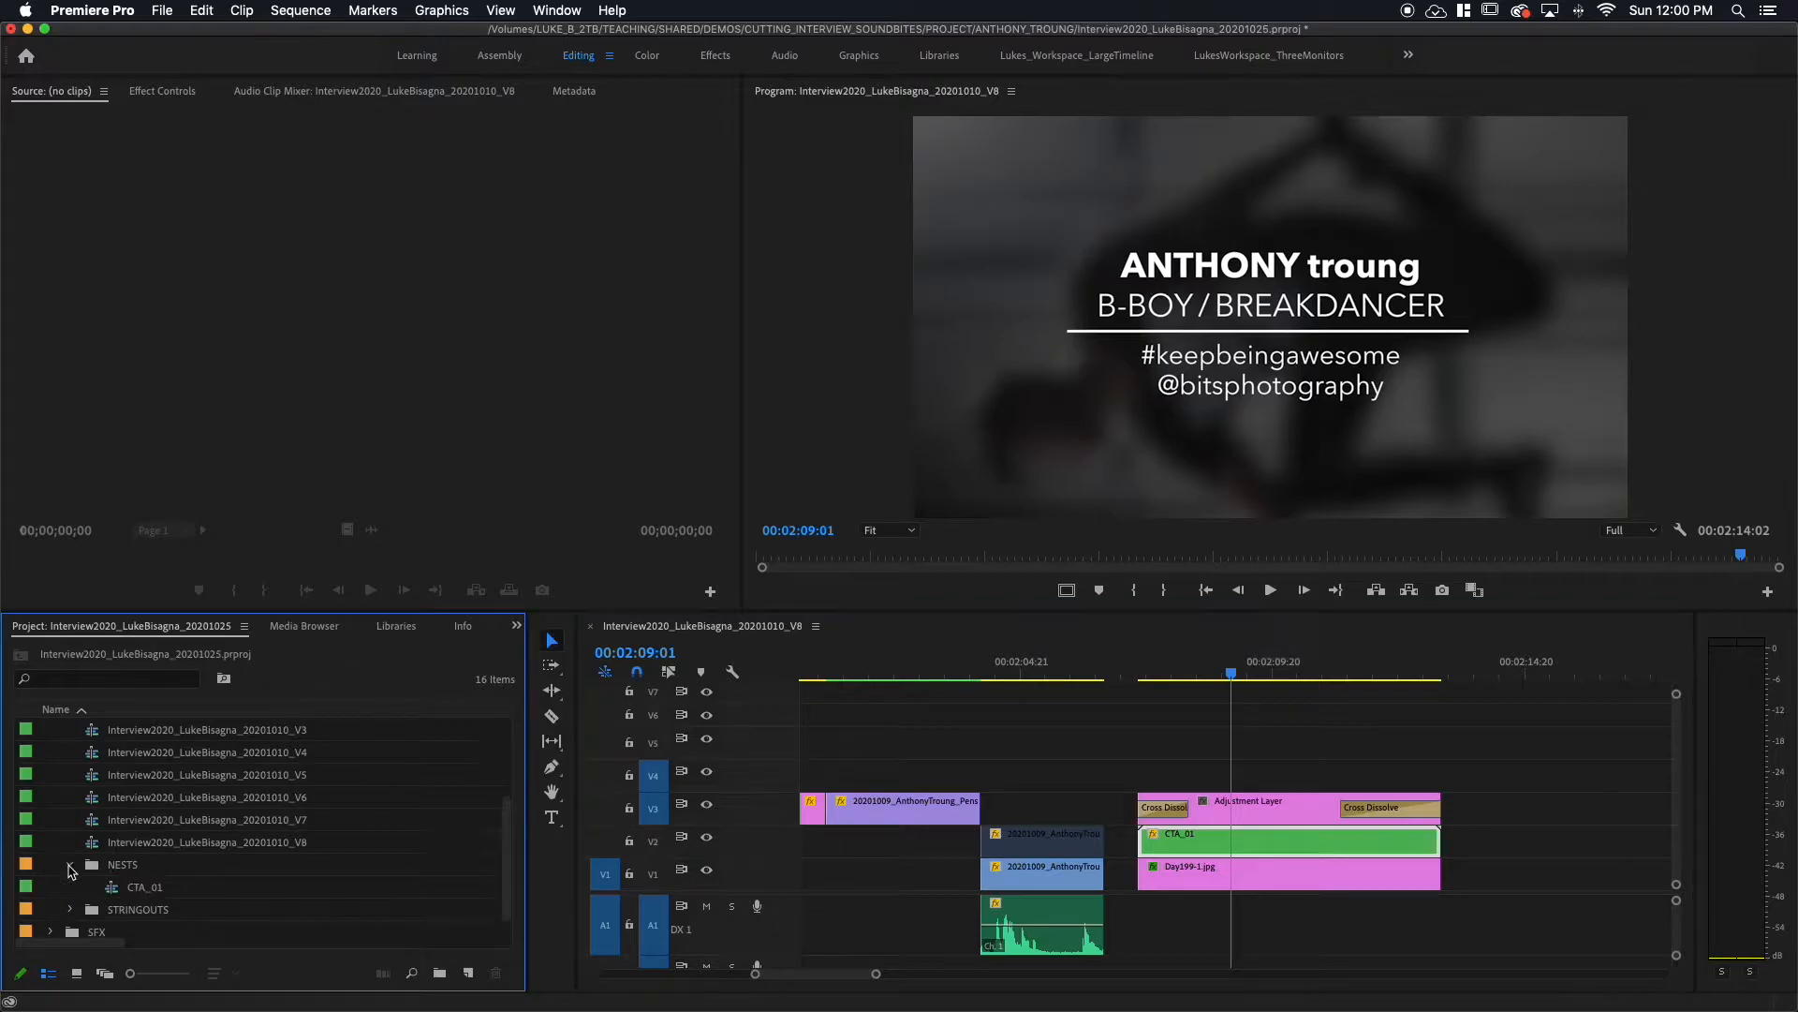
pyautogui.click(113, 892)
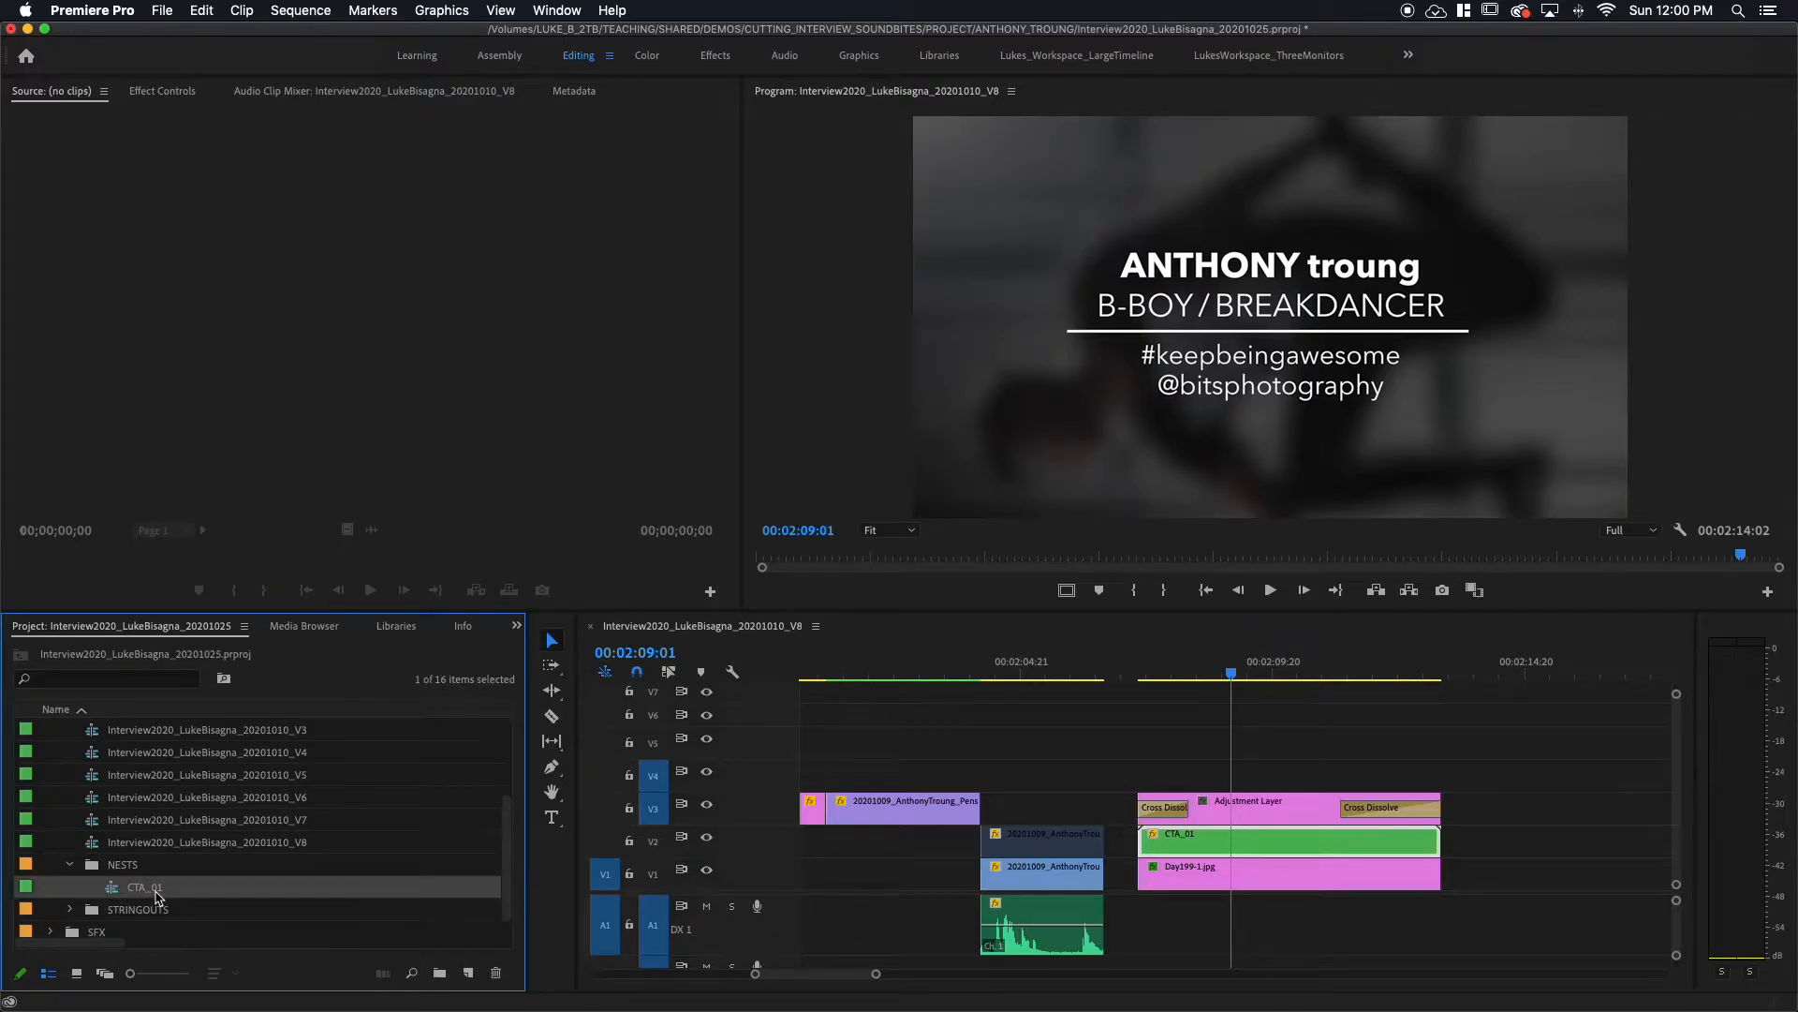
pyautogui.doubleClick(156, 892)
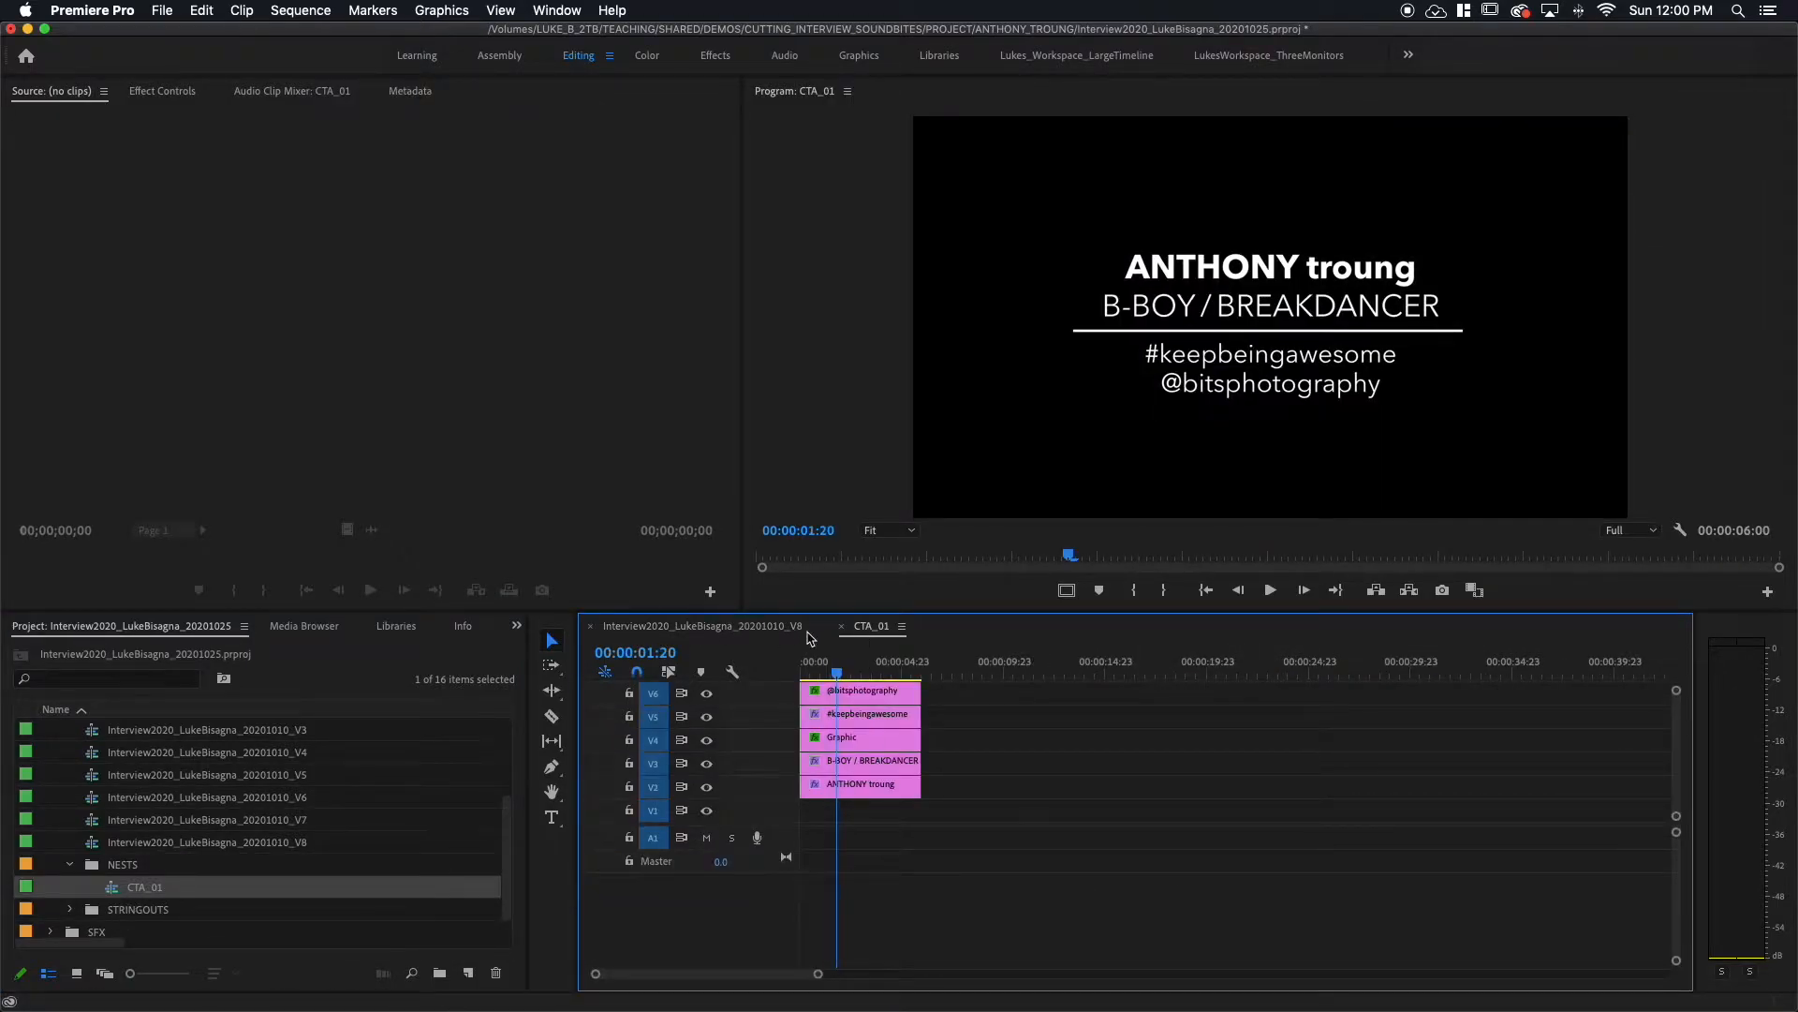
pyautogui.click(842, 626)
pyautogui.click(113, 892)
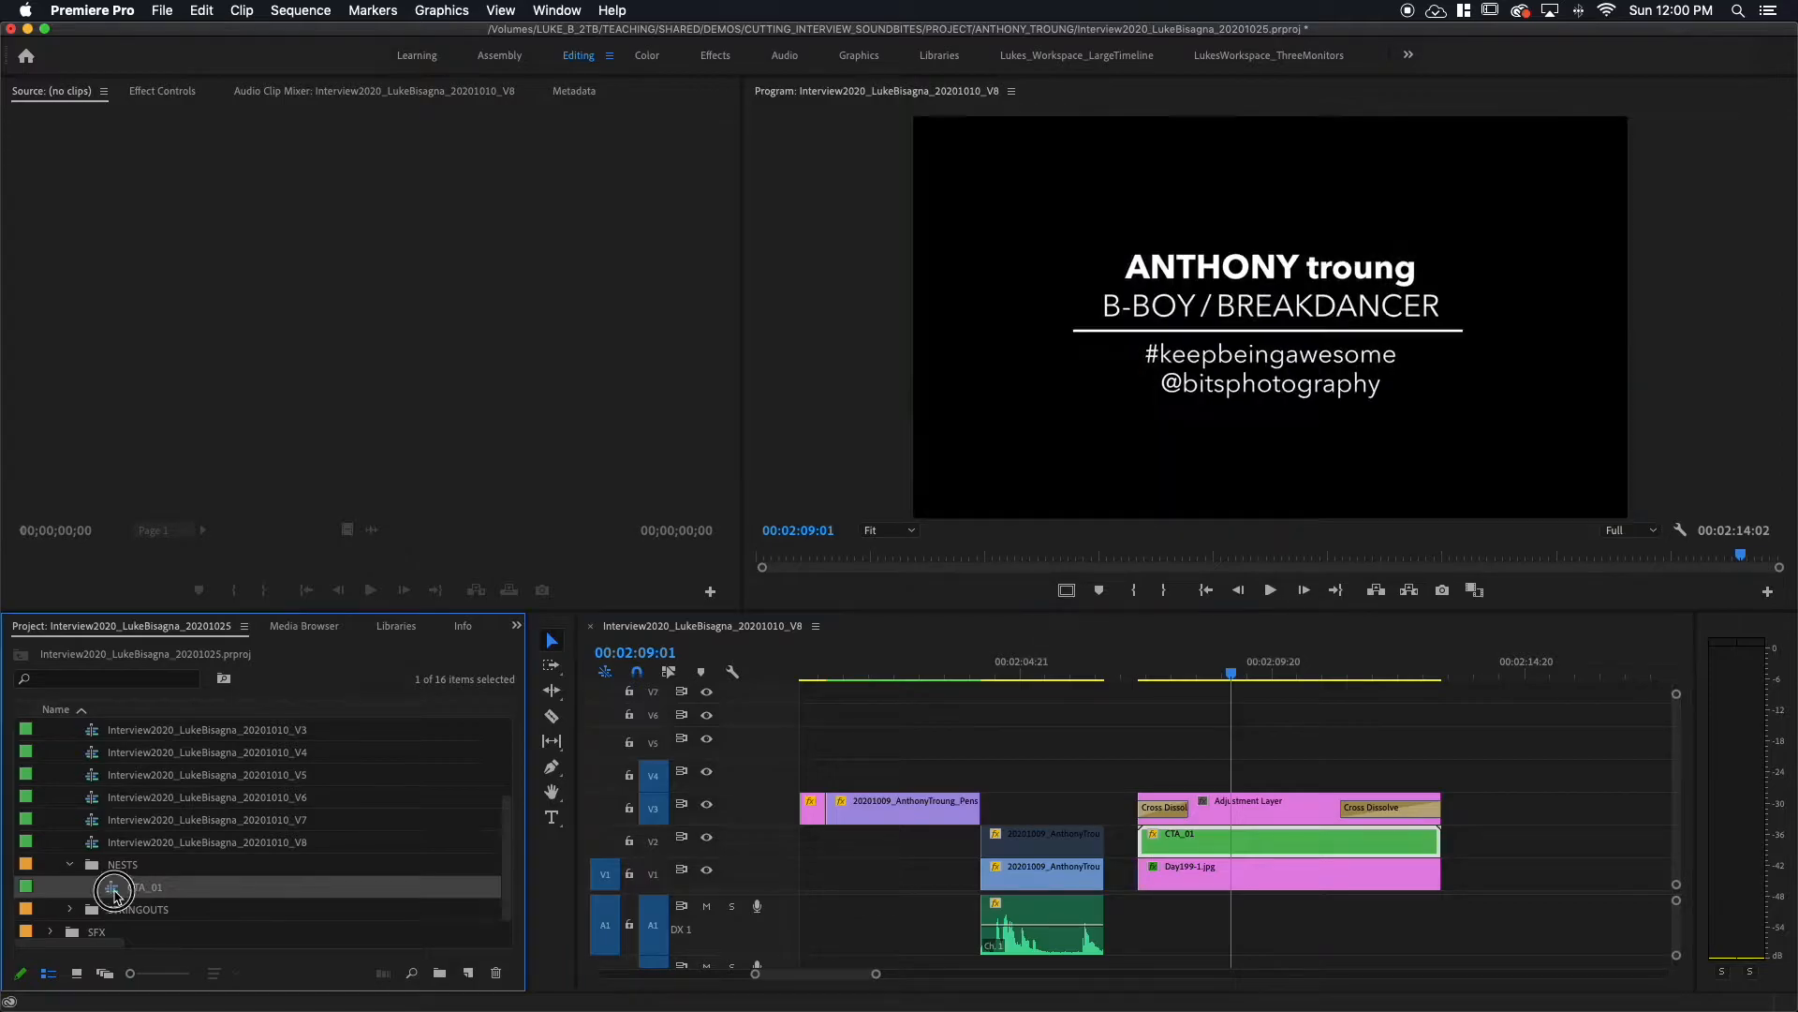
pyautogui.doubleClick(113, 892)
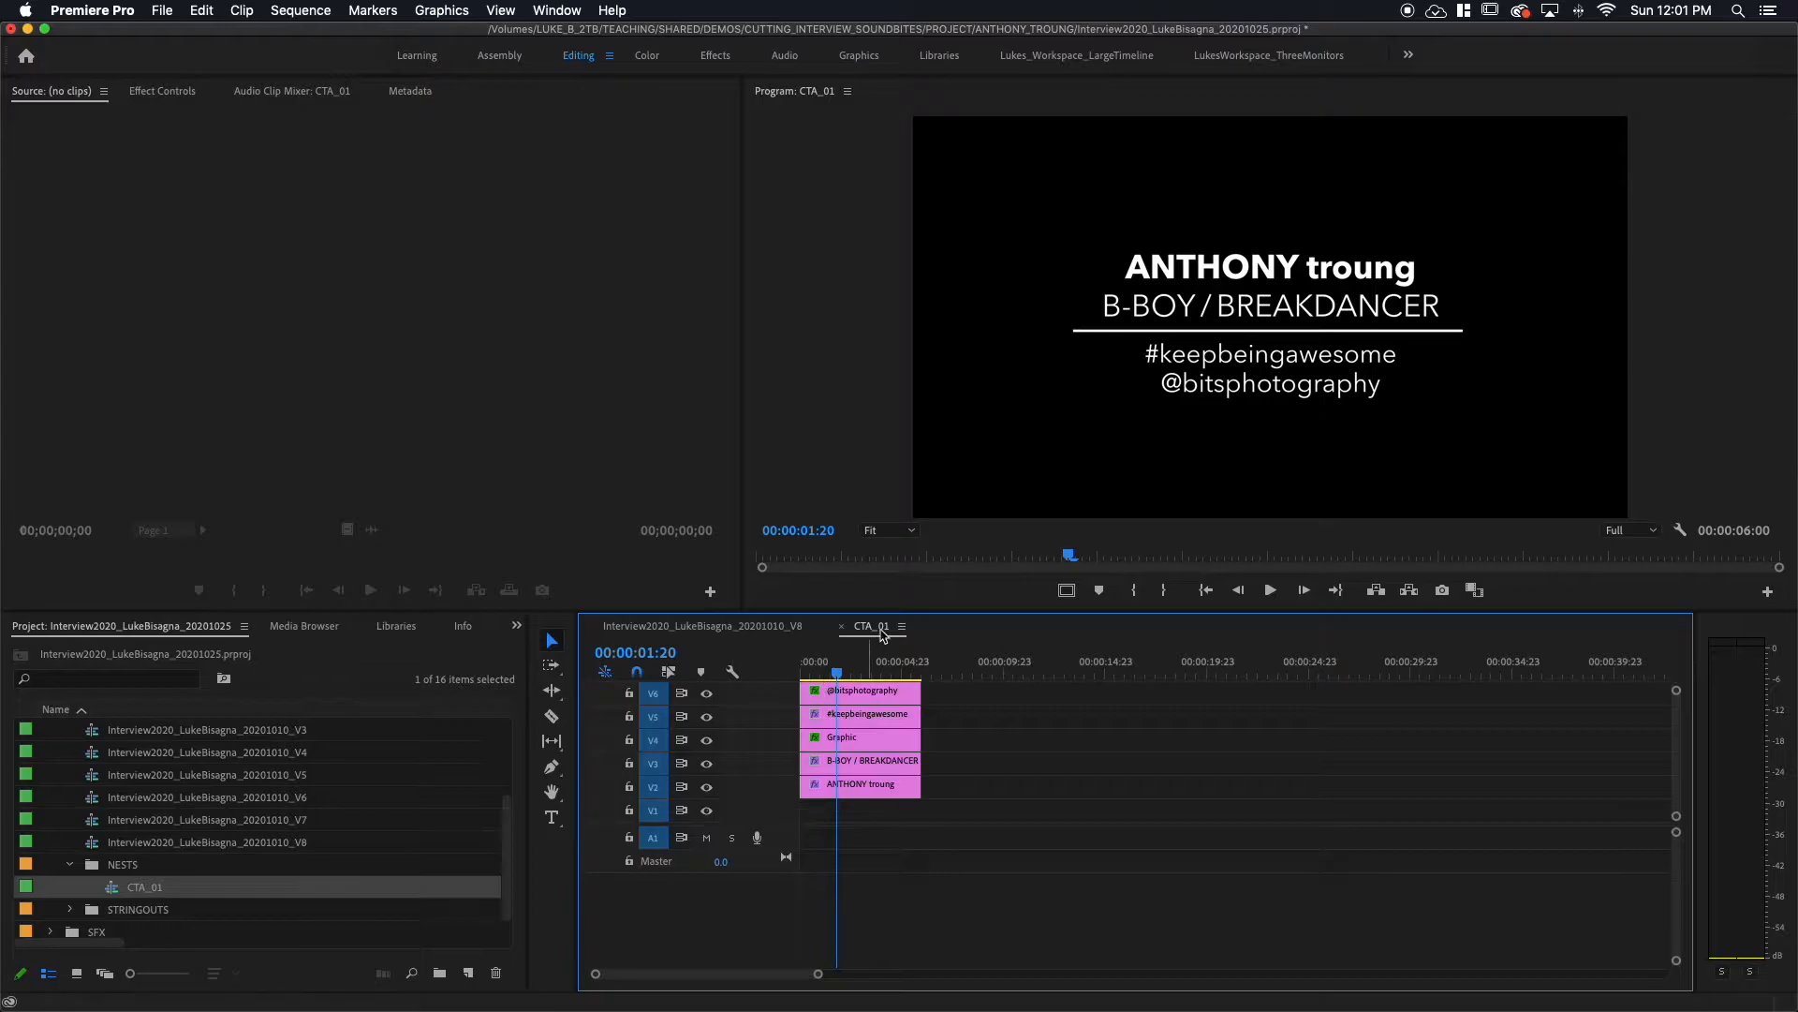
pyautogui.click(842, 630)
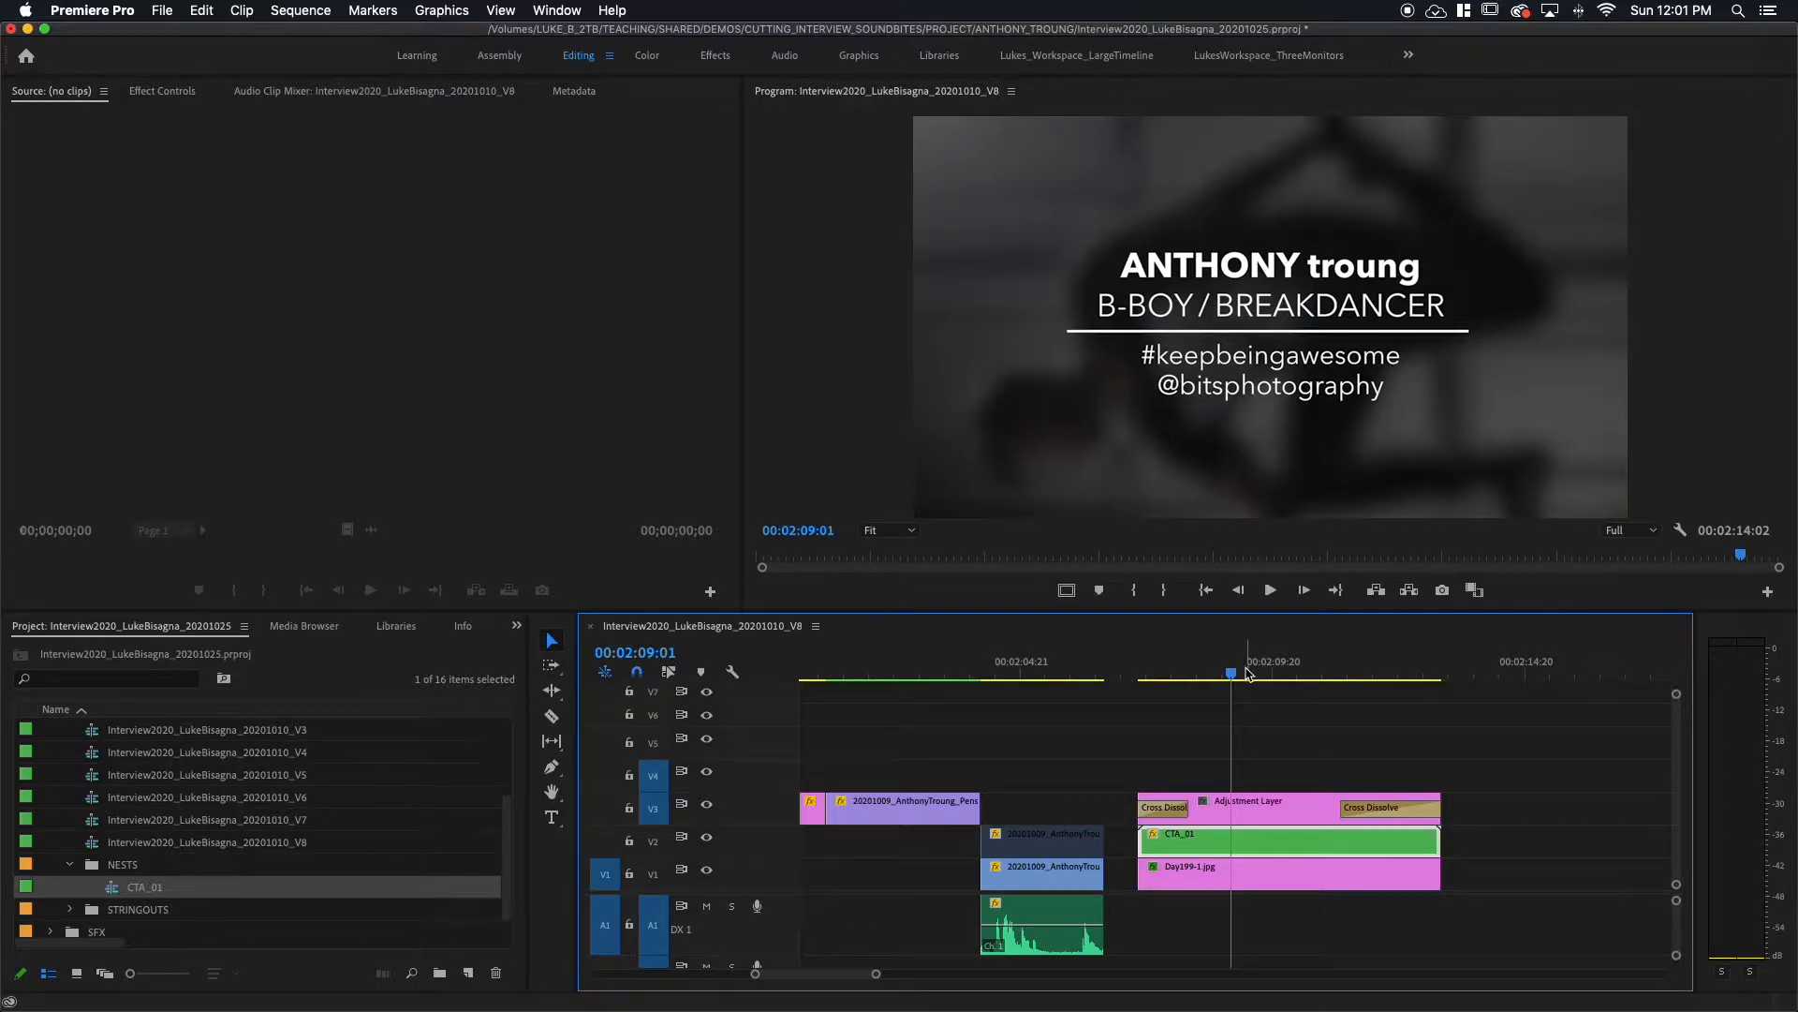
# Step: Preview the title fades and check the adjustment layer, CTA_01 and Day199-1.jpg clips
pyautogui.moveTo(1233, 673)
pyautogui.mouseDown()
pyautogui.moveTo(1285, 671)
pyautogui.moveTo(1207, 672)
pyautogui.mouseUp()
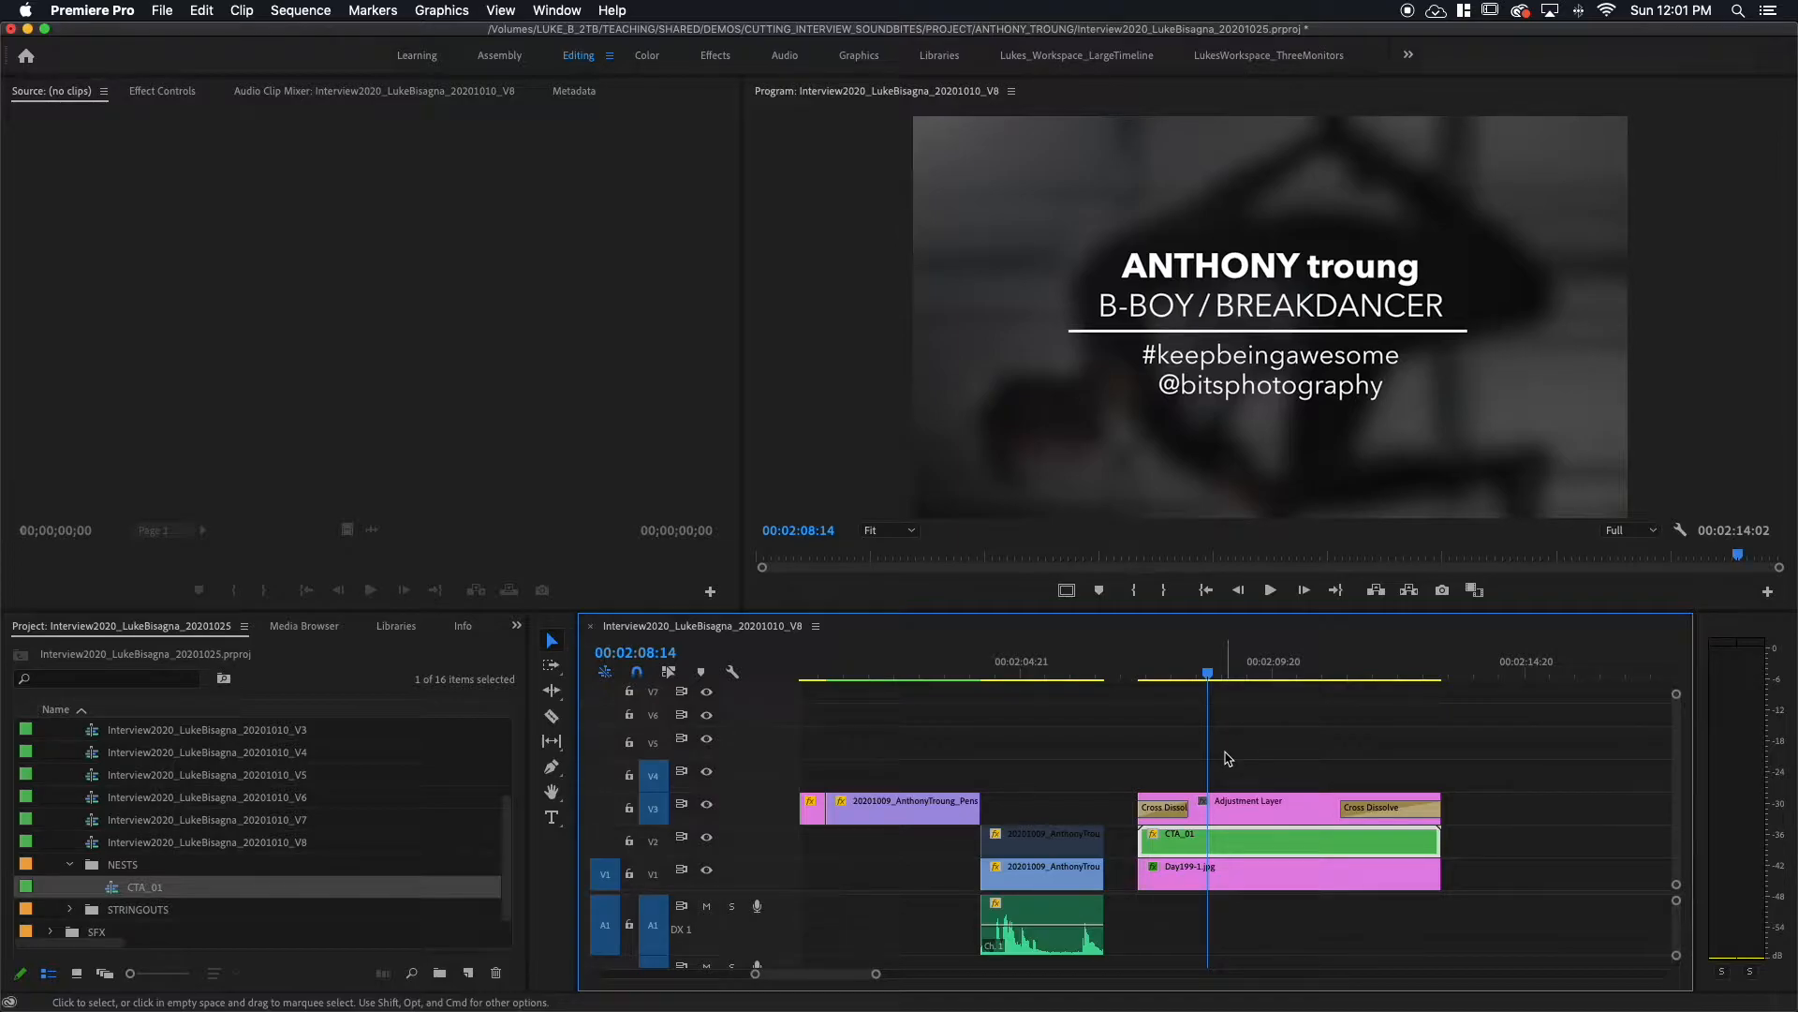
pyautogui.click(1258, 802)
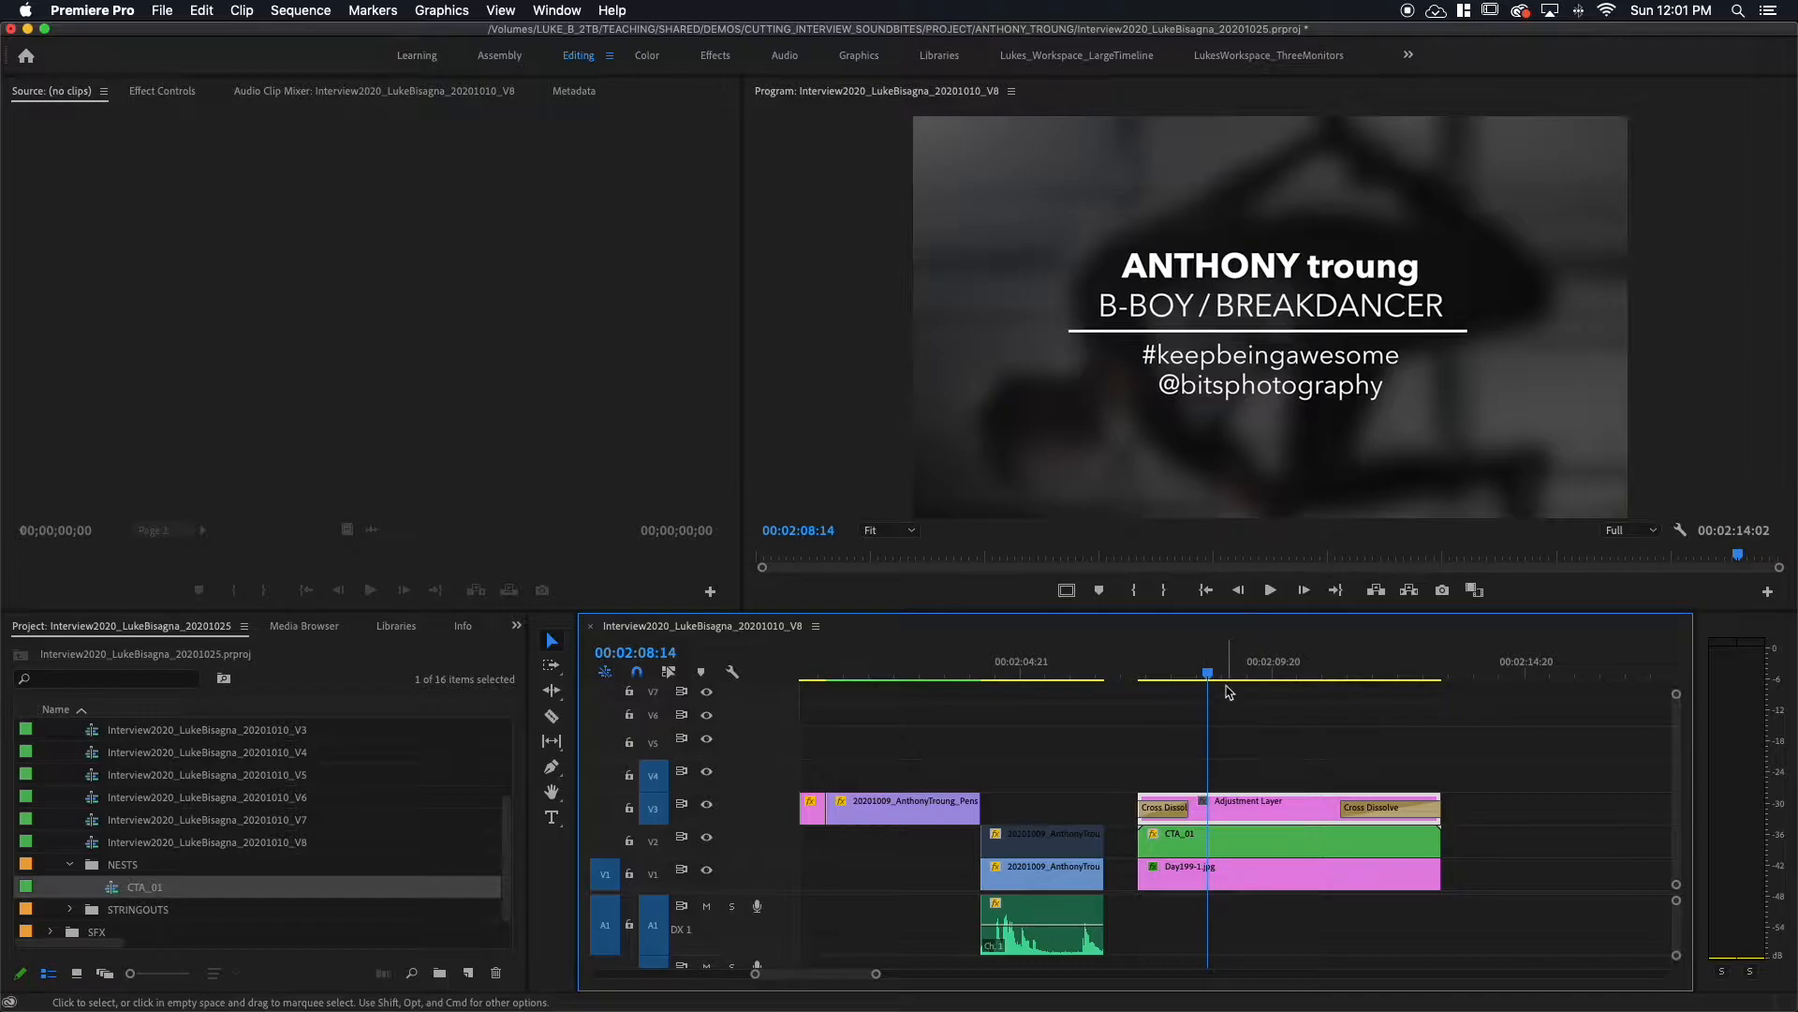
pyautogui.click(1229, 836)
pyautogui.click(1231, 883)
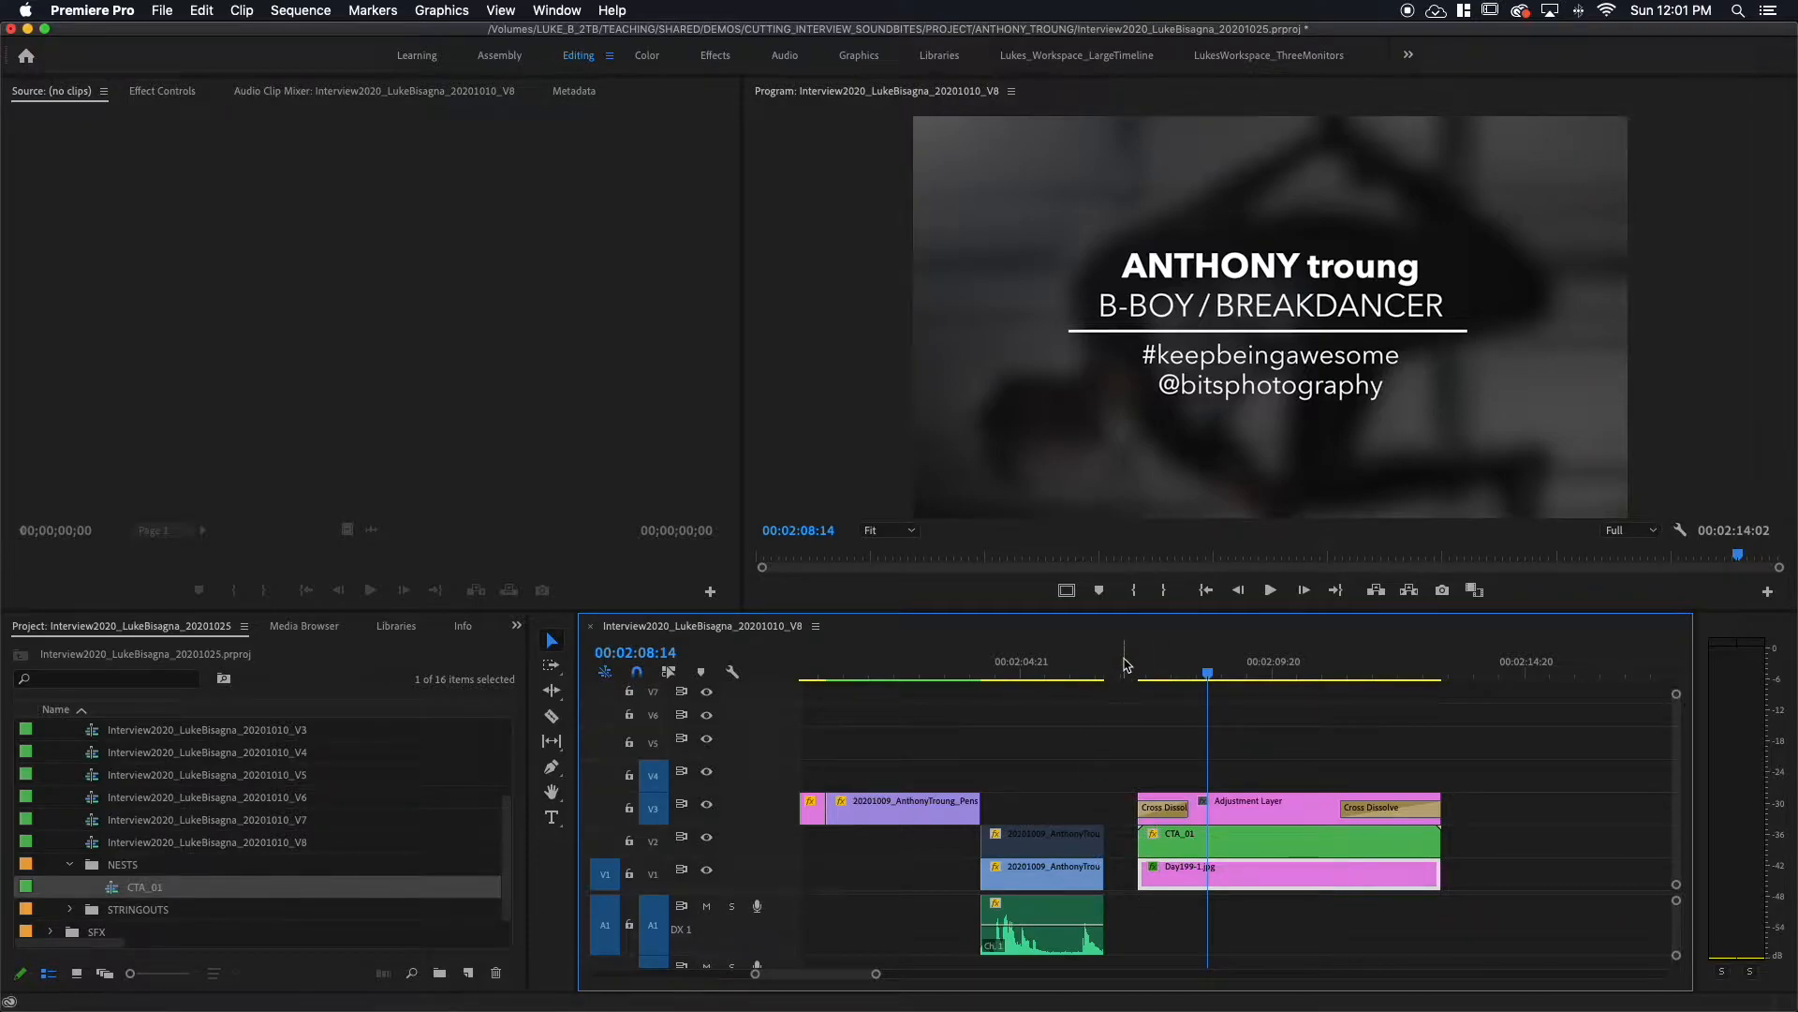
pyautogui.moveTo(1130, 671); pyautogui.dragTo(1198, 667)
pyautogui.click(1256, 804)
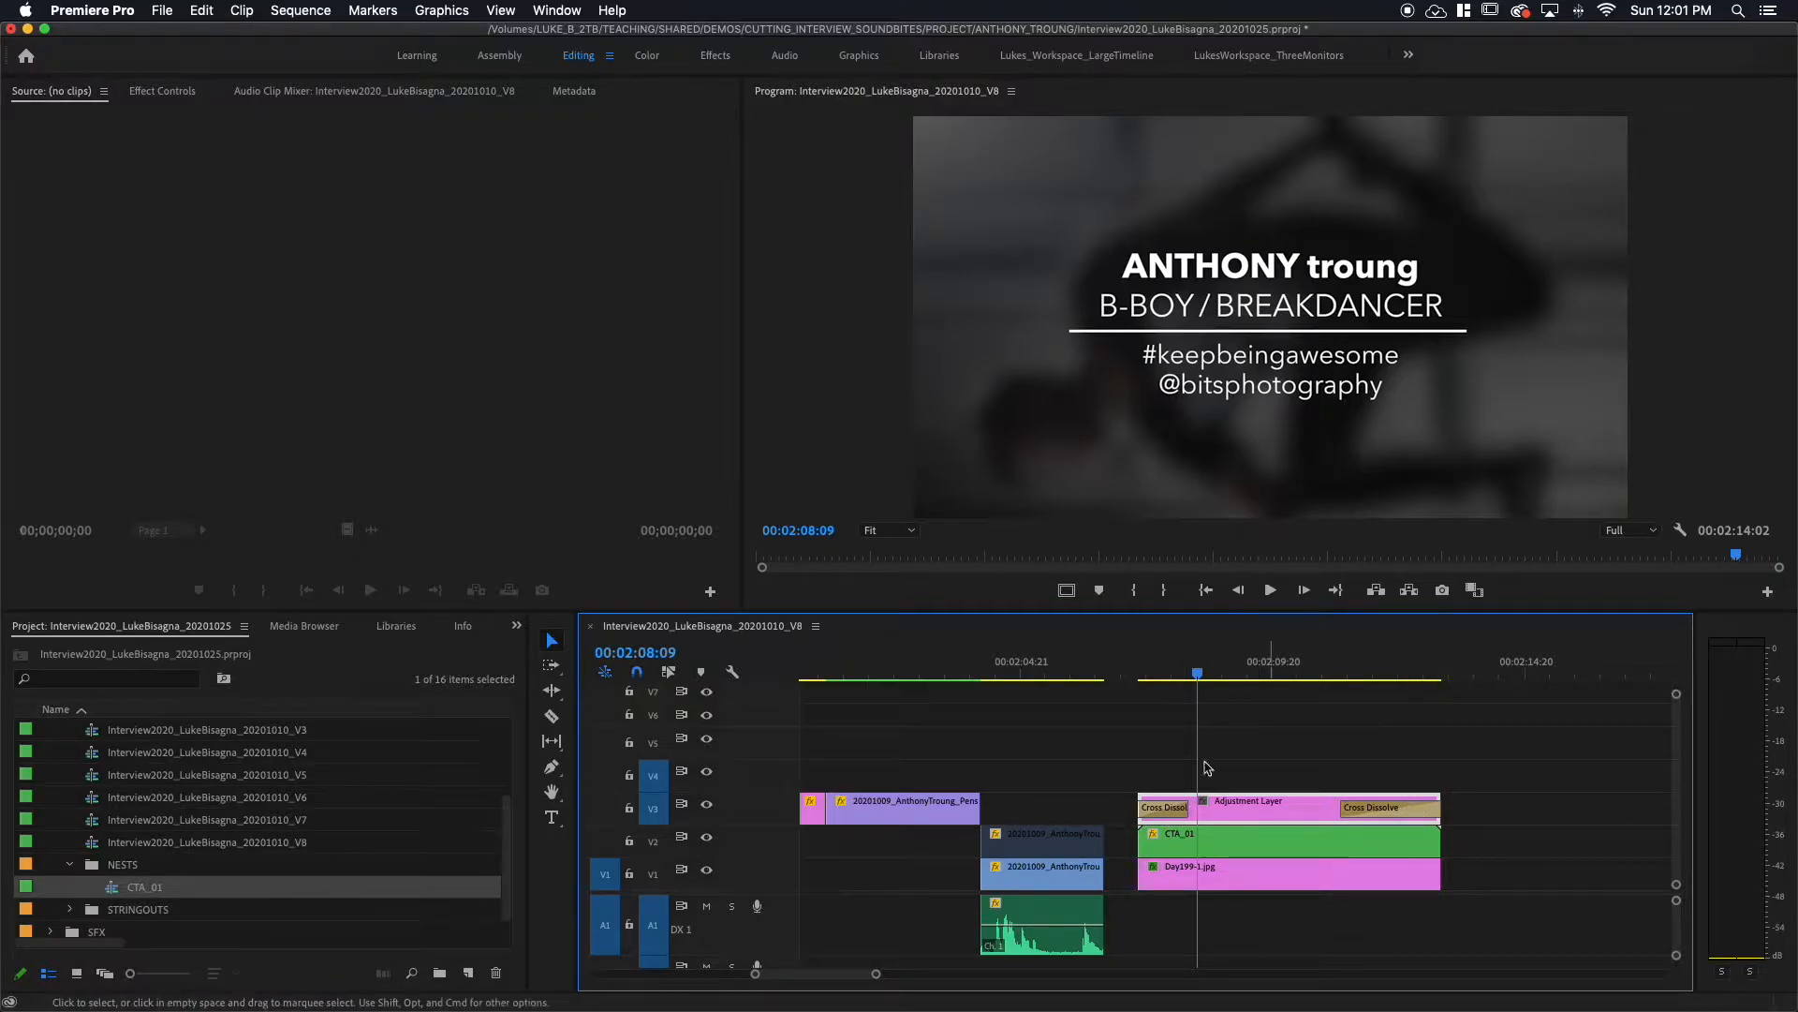
pyautogui.click(1182, 671)
pyautogui.moveTo(1182, 671); pyautogui.dragTo(1395, 682)
pyautogui.click(1262, 676)
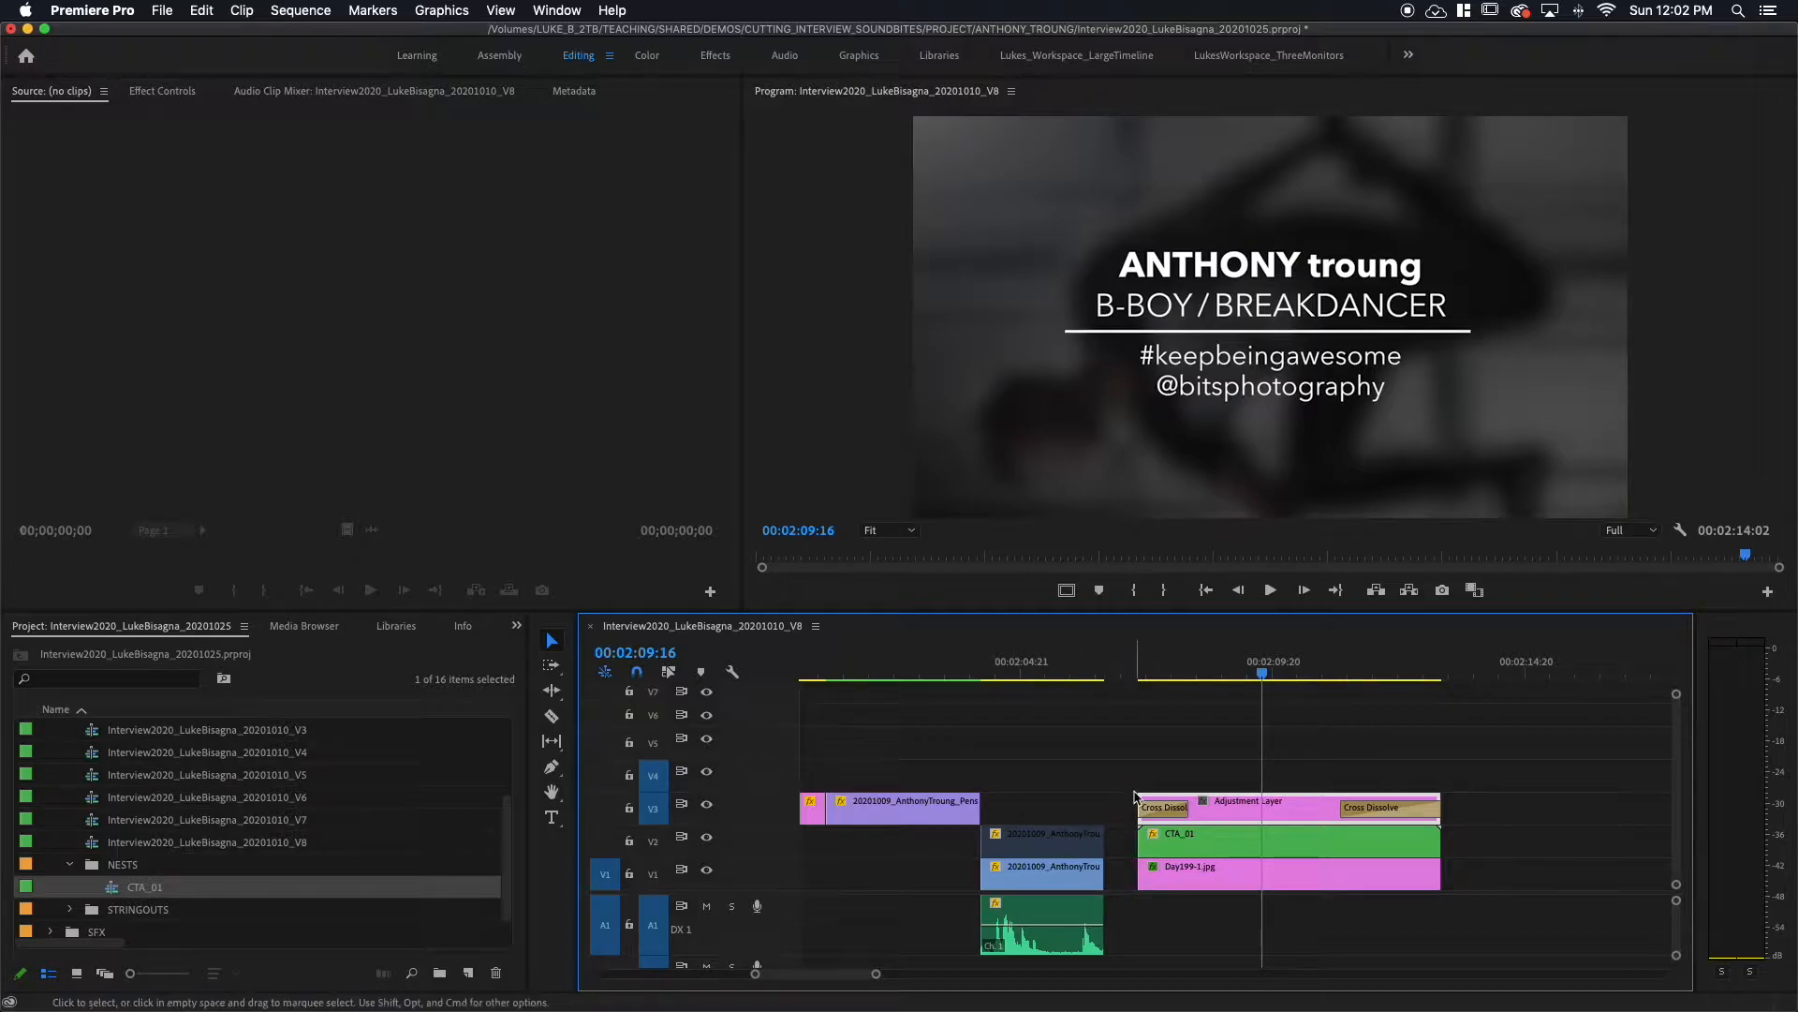
# Step: Marquee-select the adjustment layer, CTA_01 and still, and drag them later in the sequence
pyautogui.moveTo(1158, 749); pyautogui.dragTo(1226, 946)
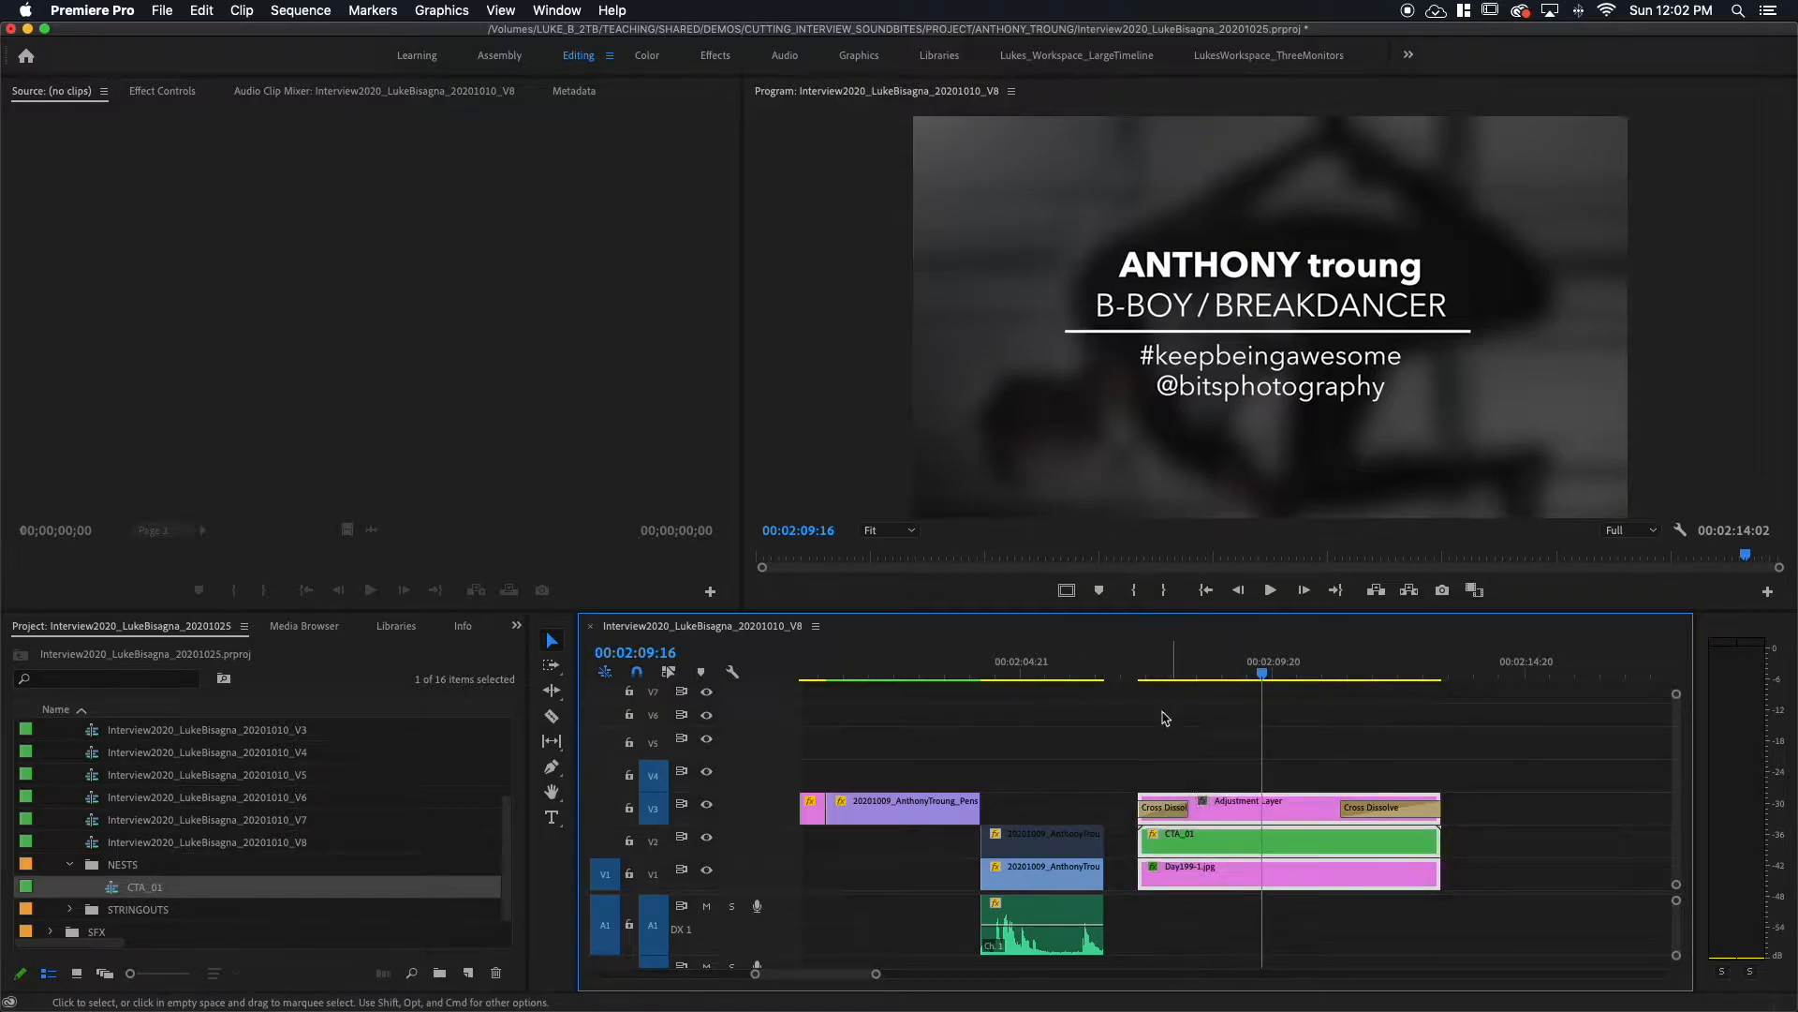
pyautogui.click(1130, 668)
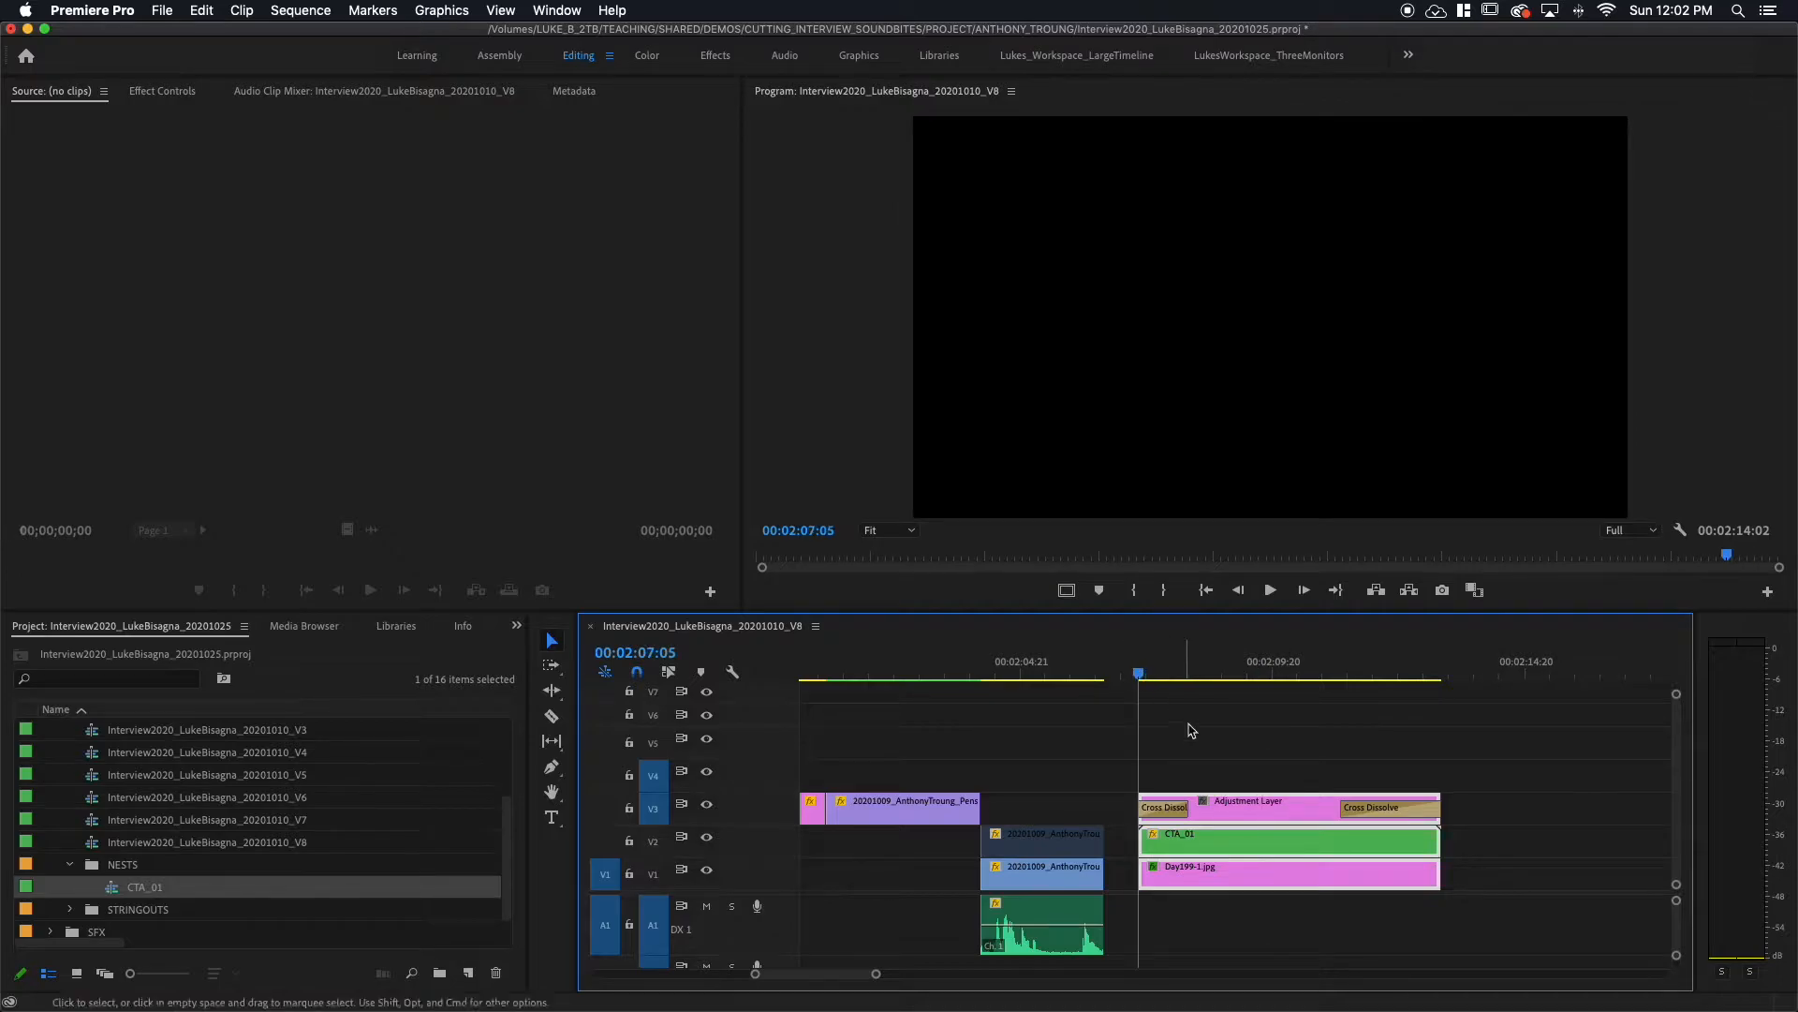
pyautogui.click(1224, 807)
pyautogui.moveTo(1224, 807); pyautogui.dragTo(1661, 808)
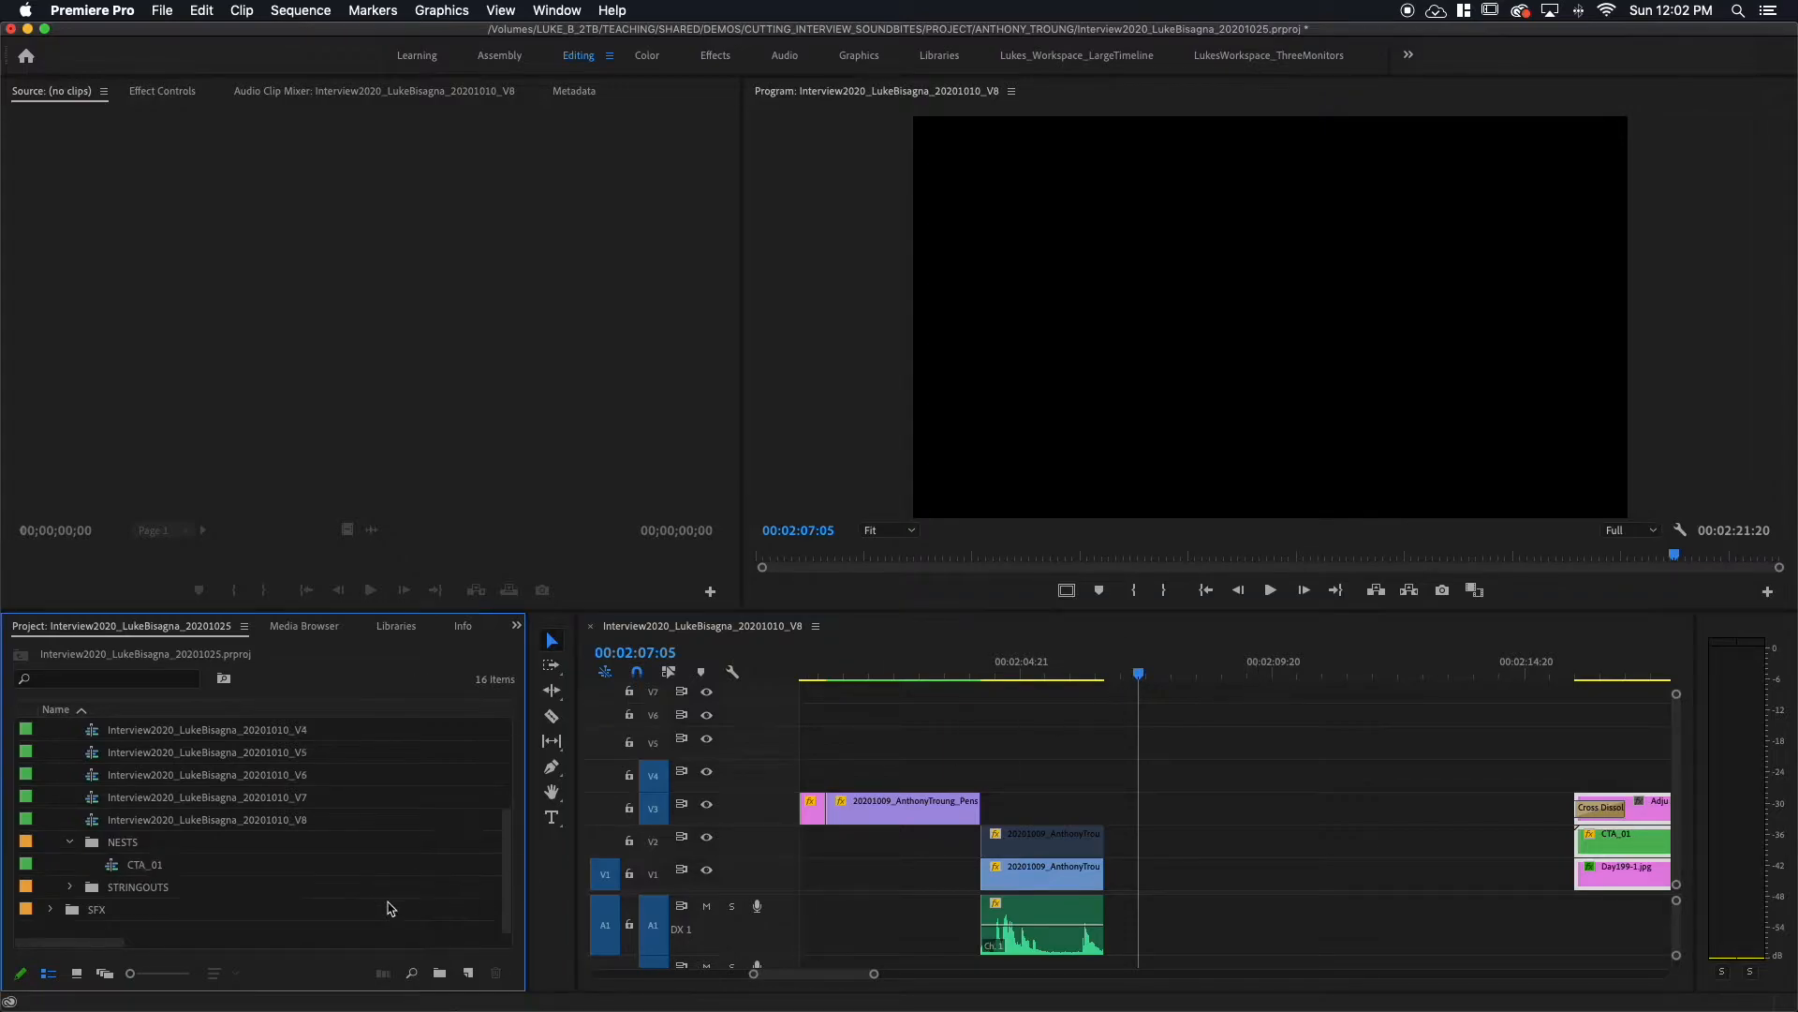
# Step: Find and select the breakdancer still in the STRINGOUTS IMAGES sequence
pyautogui.click(69, 887)
pyautogui.scroll(-2, 136, 871)
pyautogui.doubleClick(111, 845)
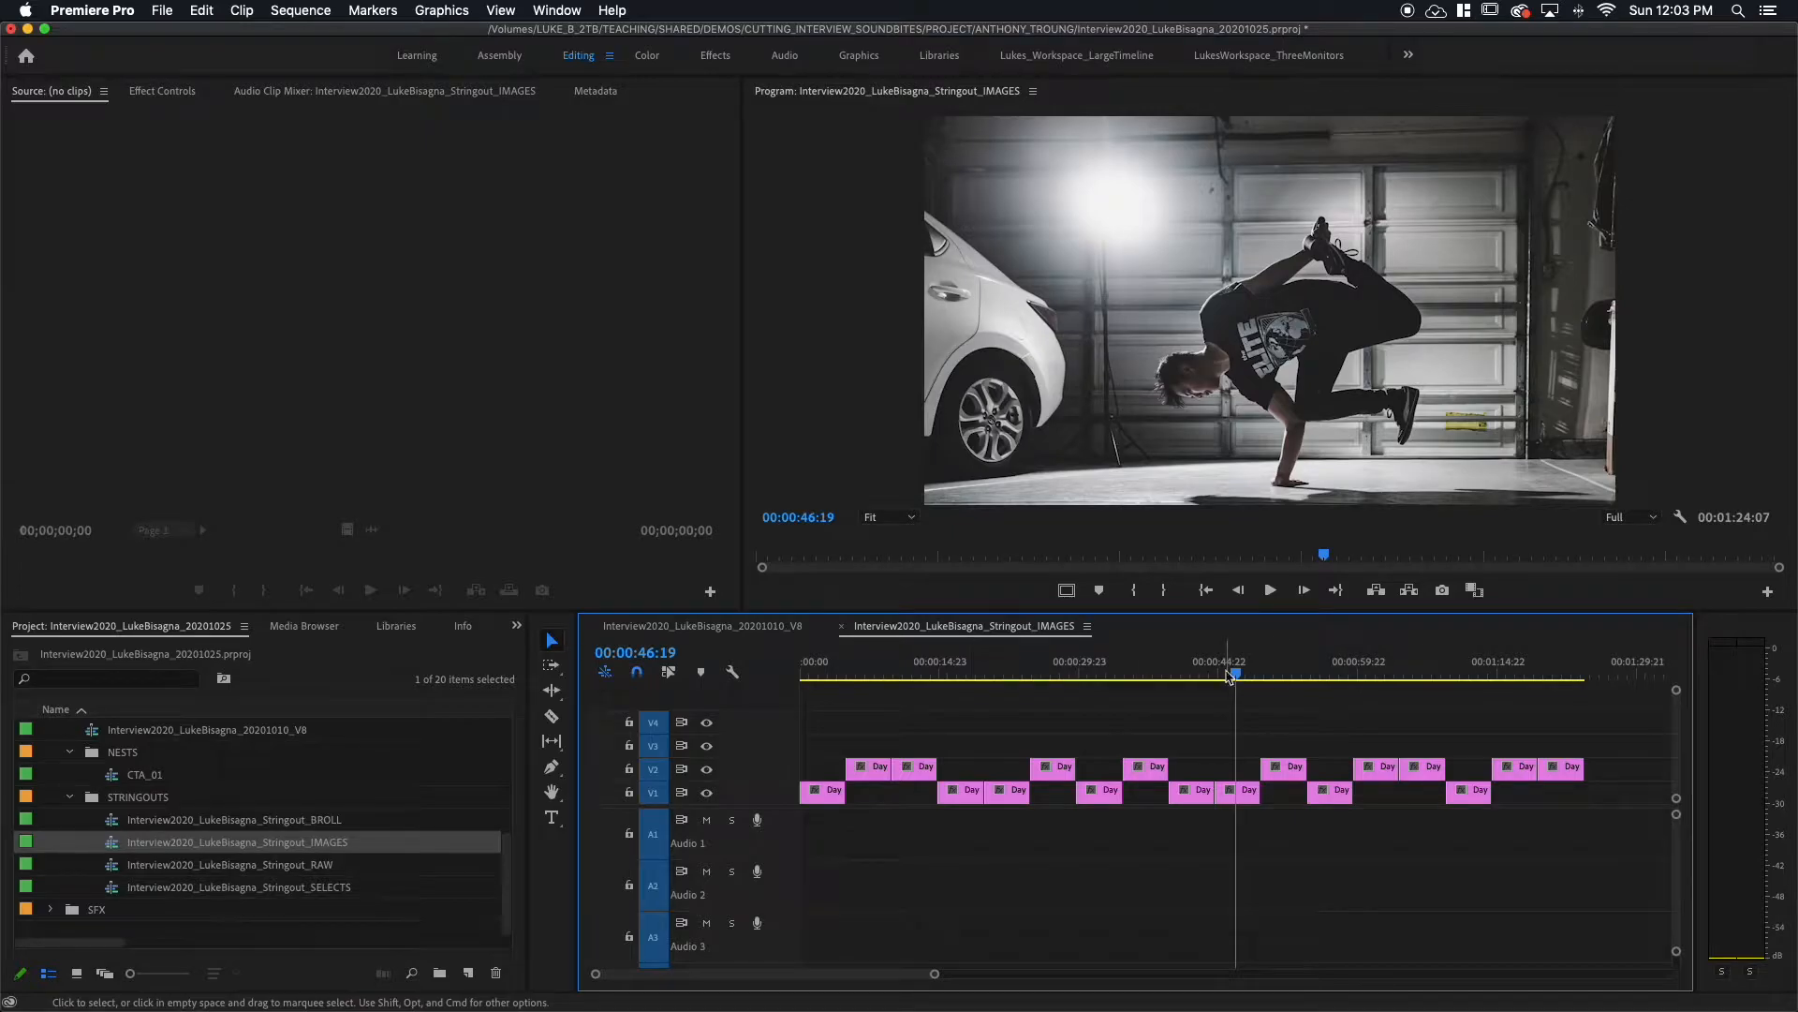
pyautogui.click(1229, 668)
pyautogui.moveTo(1232, 668)
pyautogui.mouseDown()
pyautogui.moveTo(1292, 667)
pyautogui.moveTo(1249, 667)
pyautogui.mouseUp()
pyautogui.click(1232, 794)
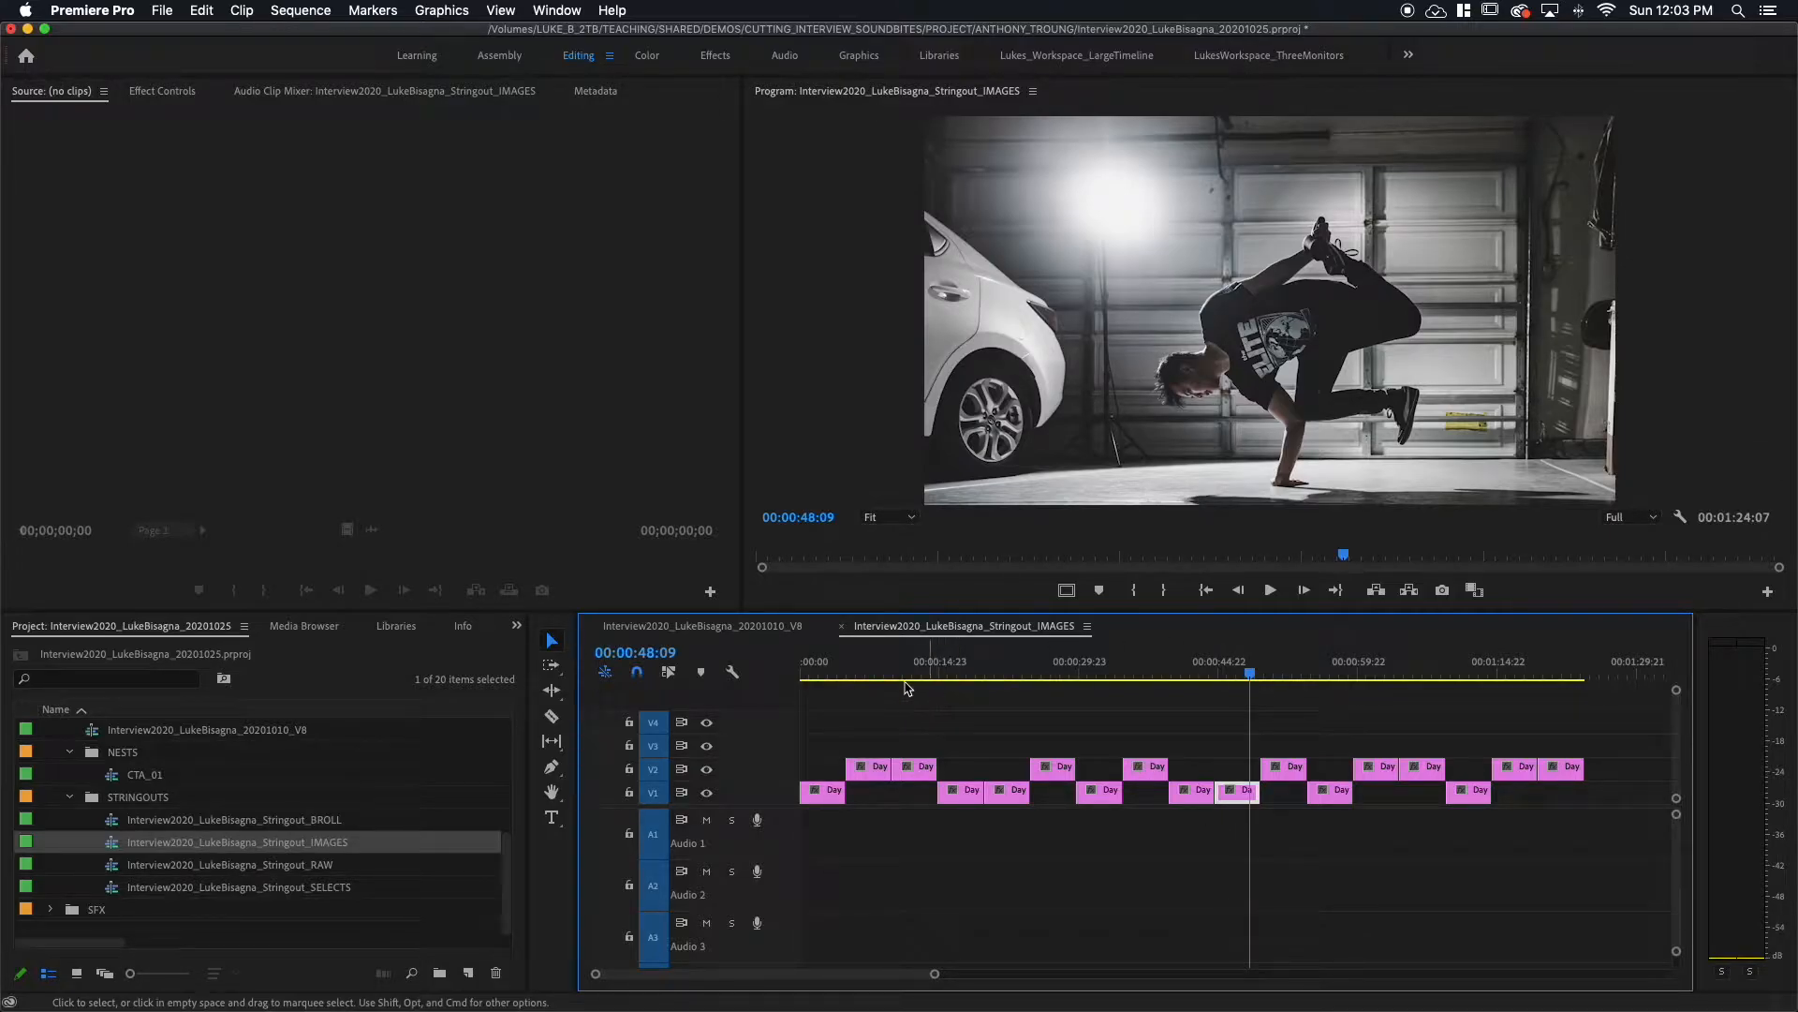
pyautogui.click(742, 626)
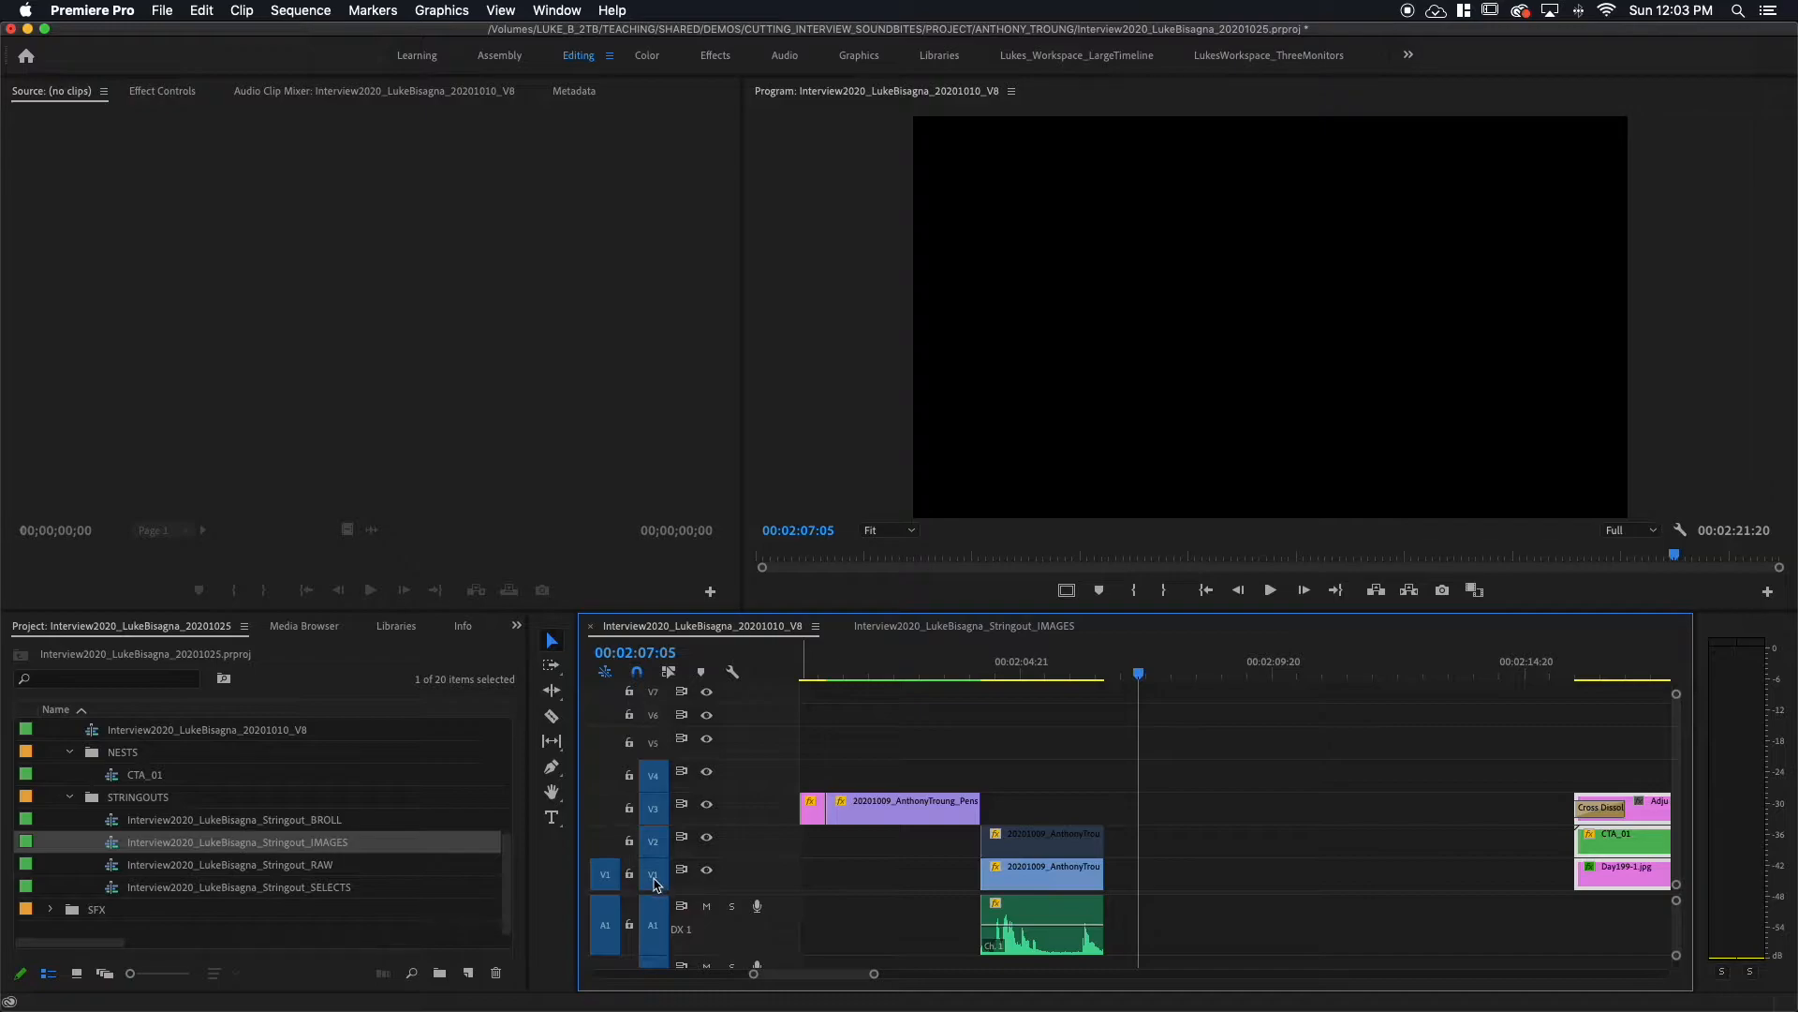
# Step: Paste the Day199-1.jpg still into the gap before the title block and save the project
pyautogui.press('super+v')
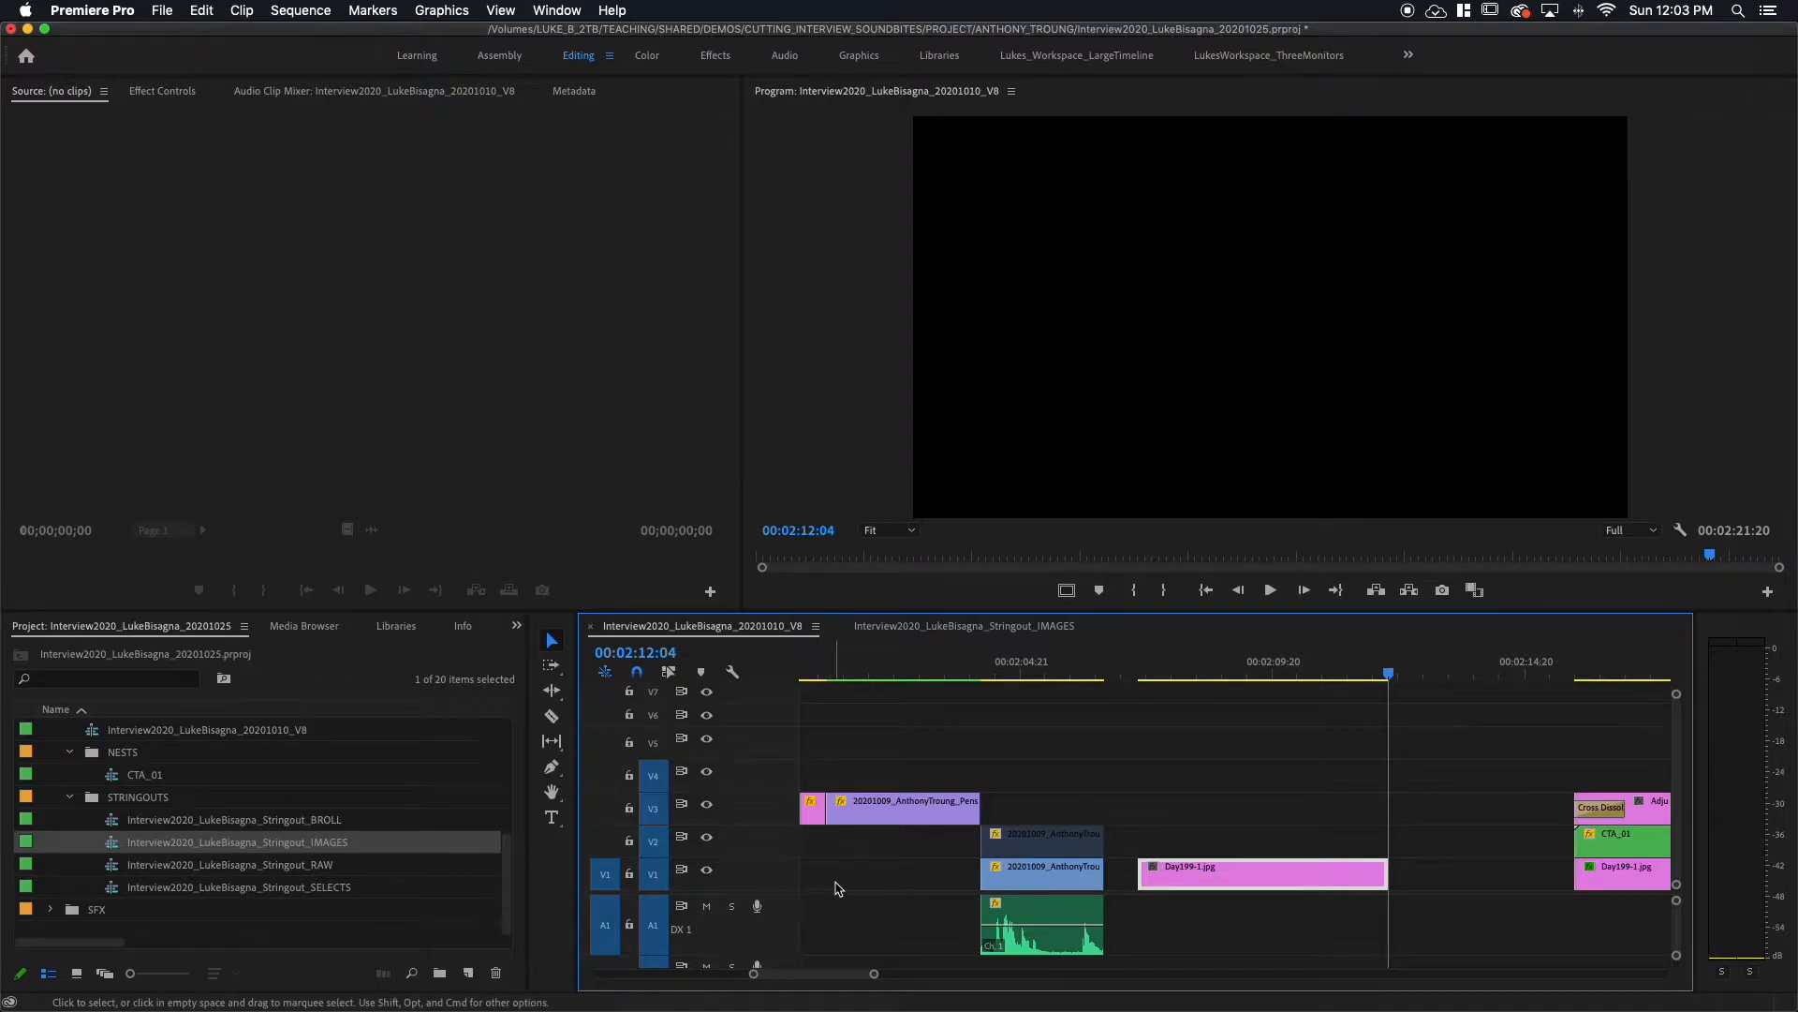
pyautogui.click(1247, 667)
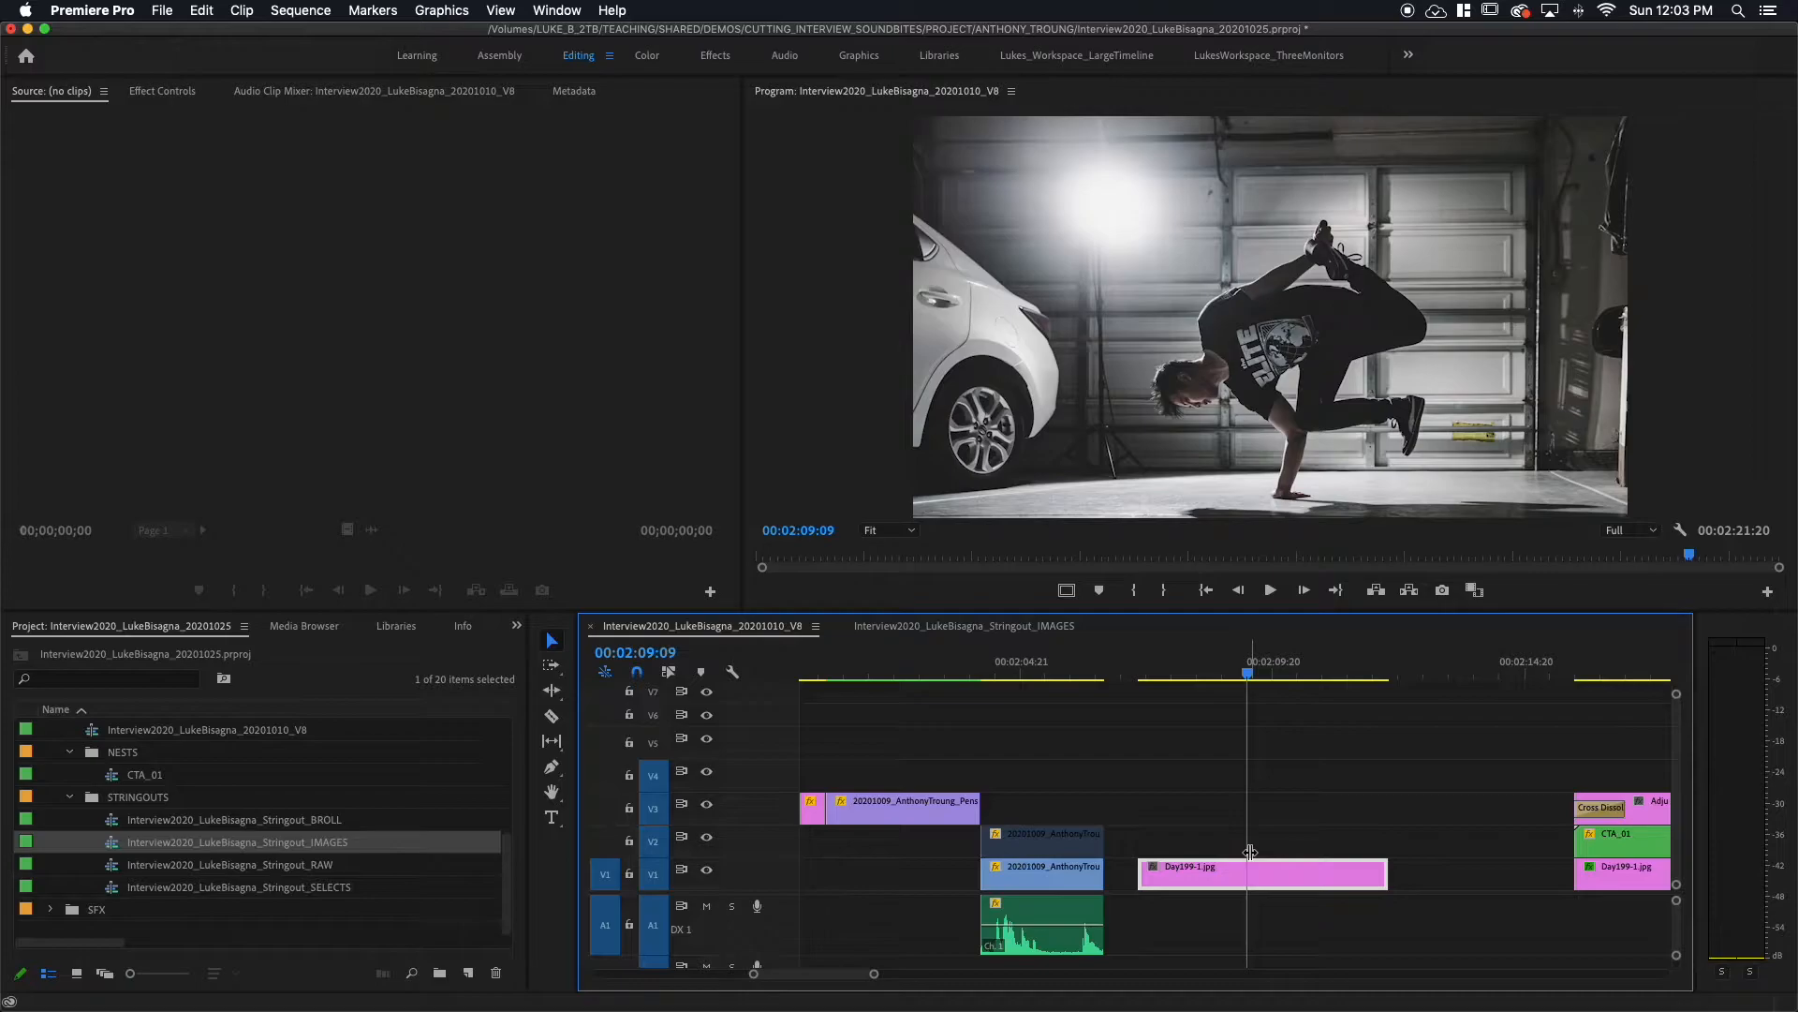
pyautogui.press('super+s')
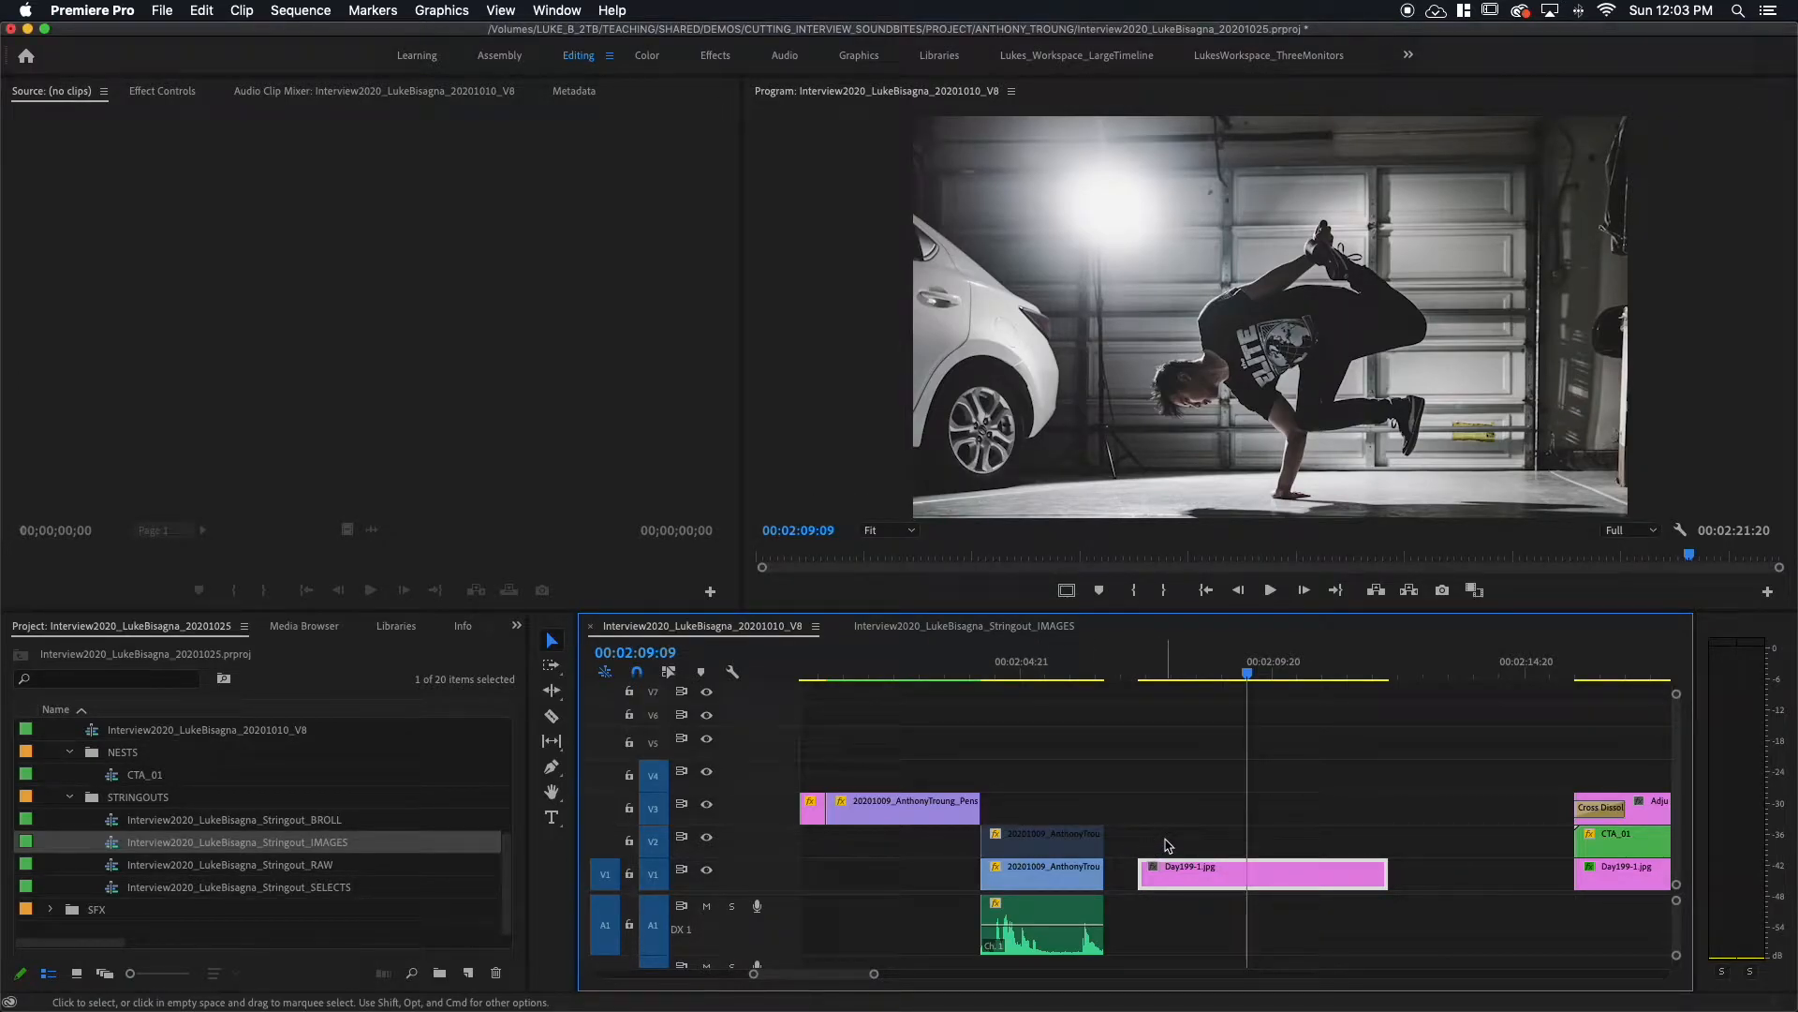
pyautogui.click(1620, 669)
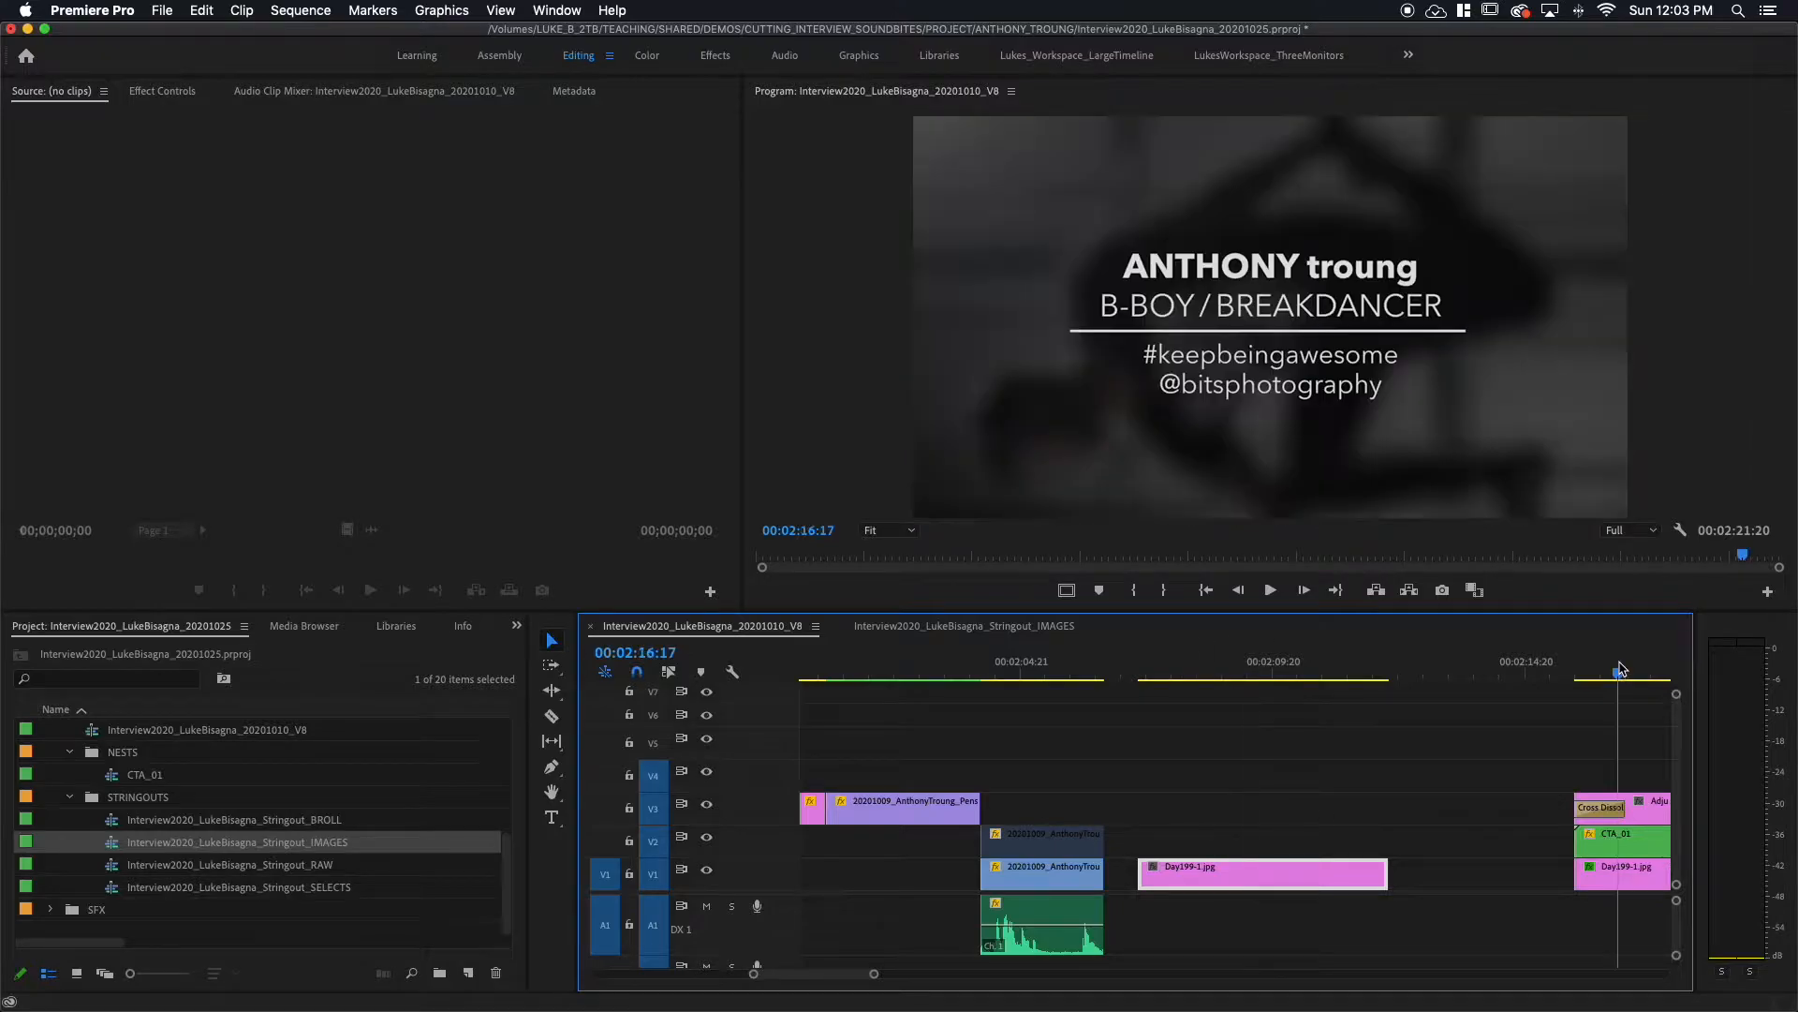
pyautogui.click(1206, 668)
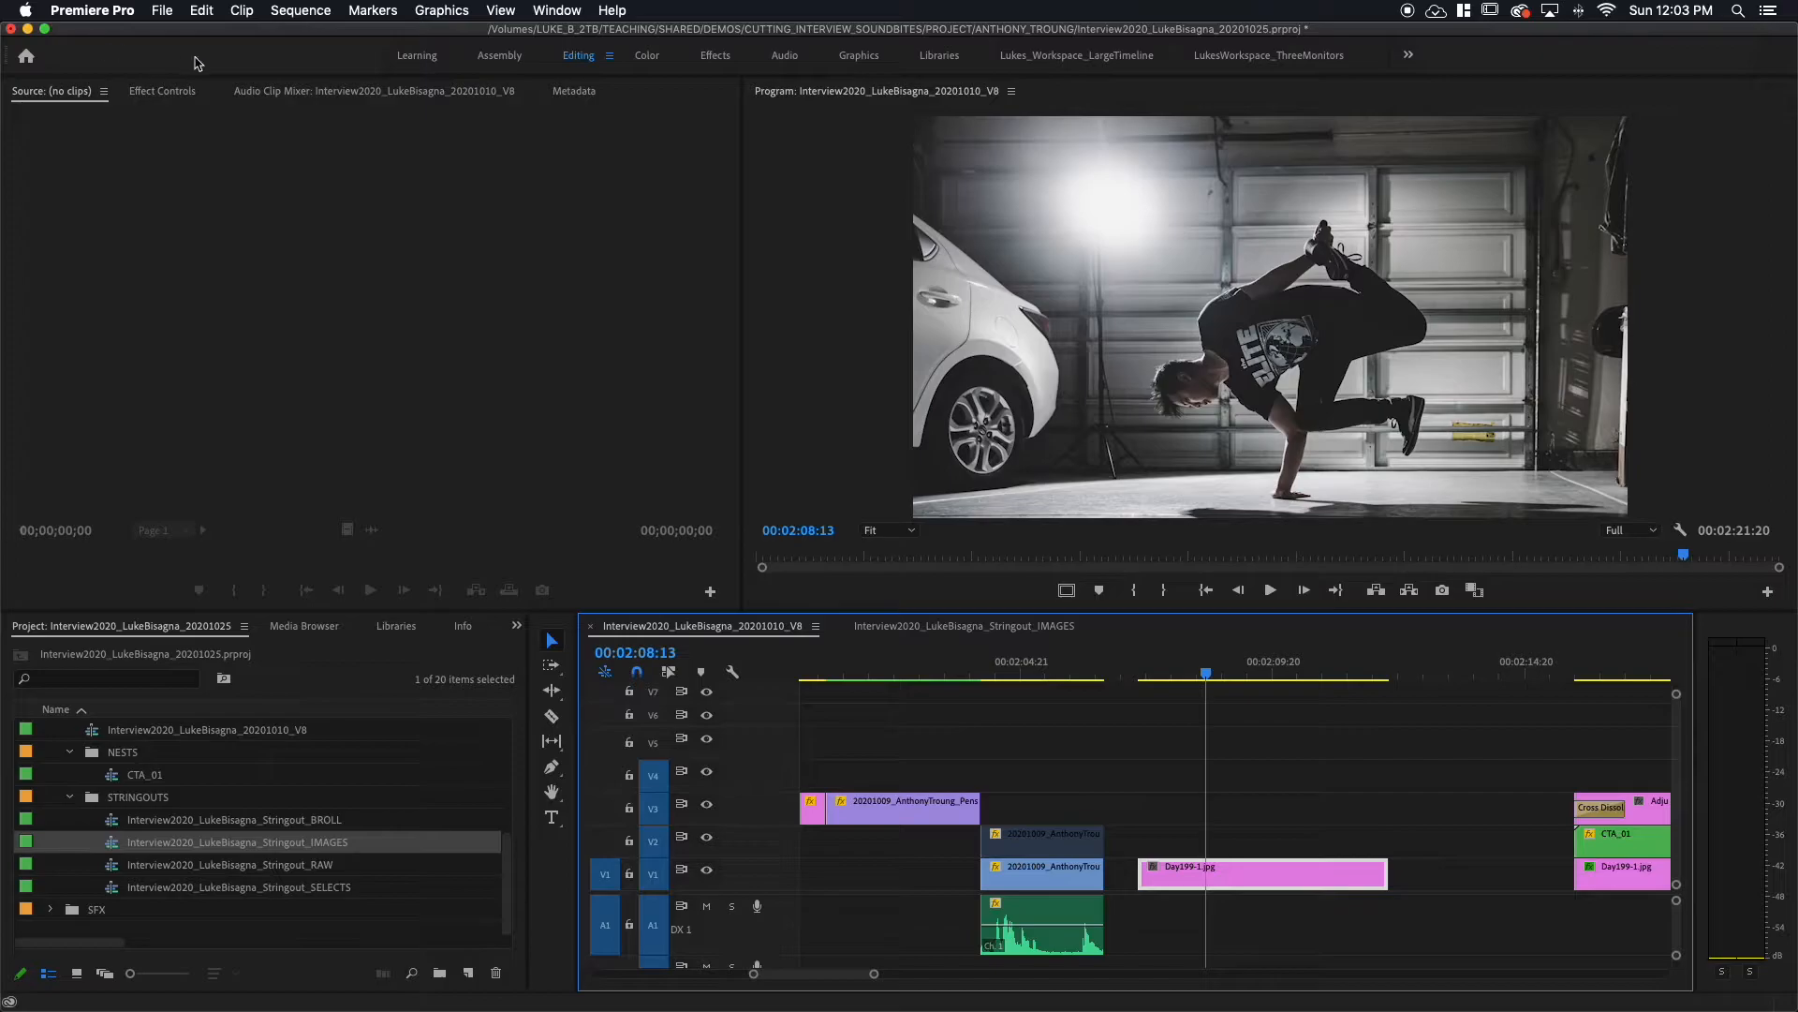
# Step: Scale the new Day199-1.jpg still to 228 and reposition it to 831.7, 378.9 on the dancer
pyautogui.click(168, 90)
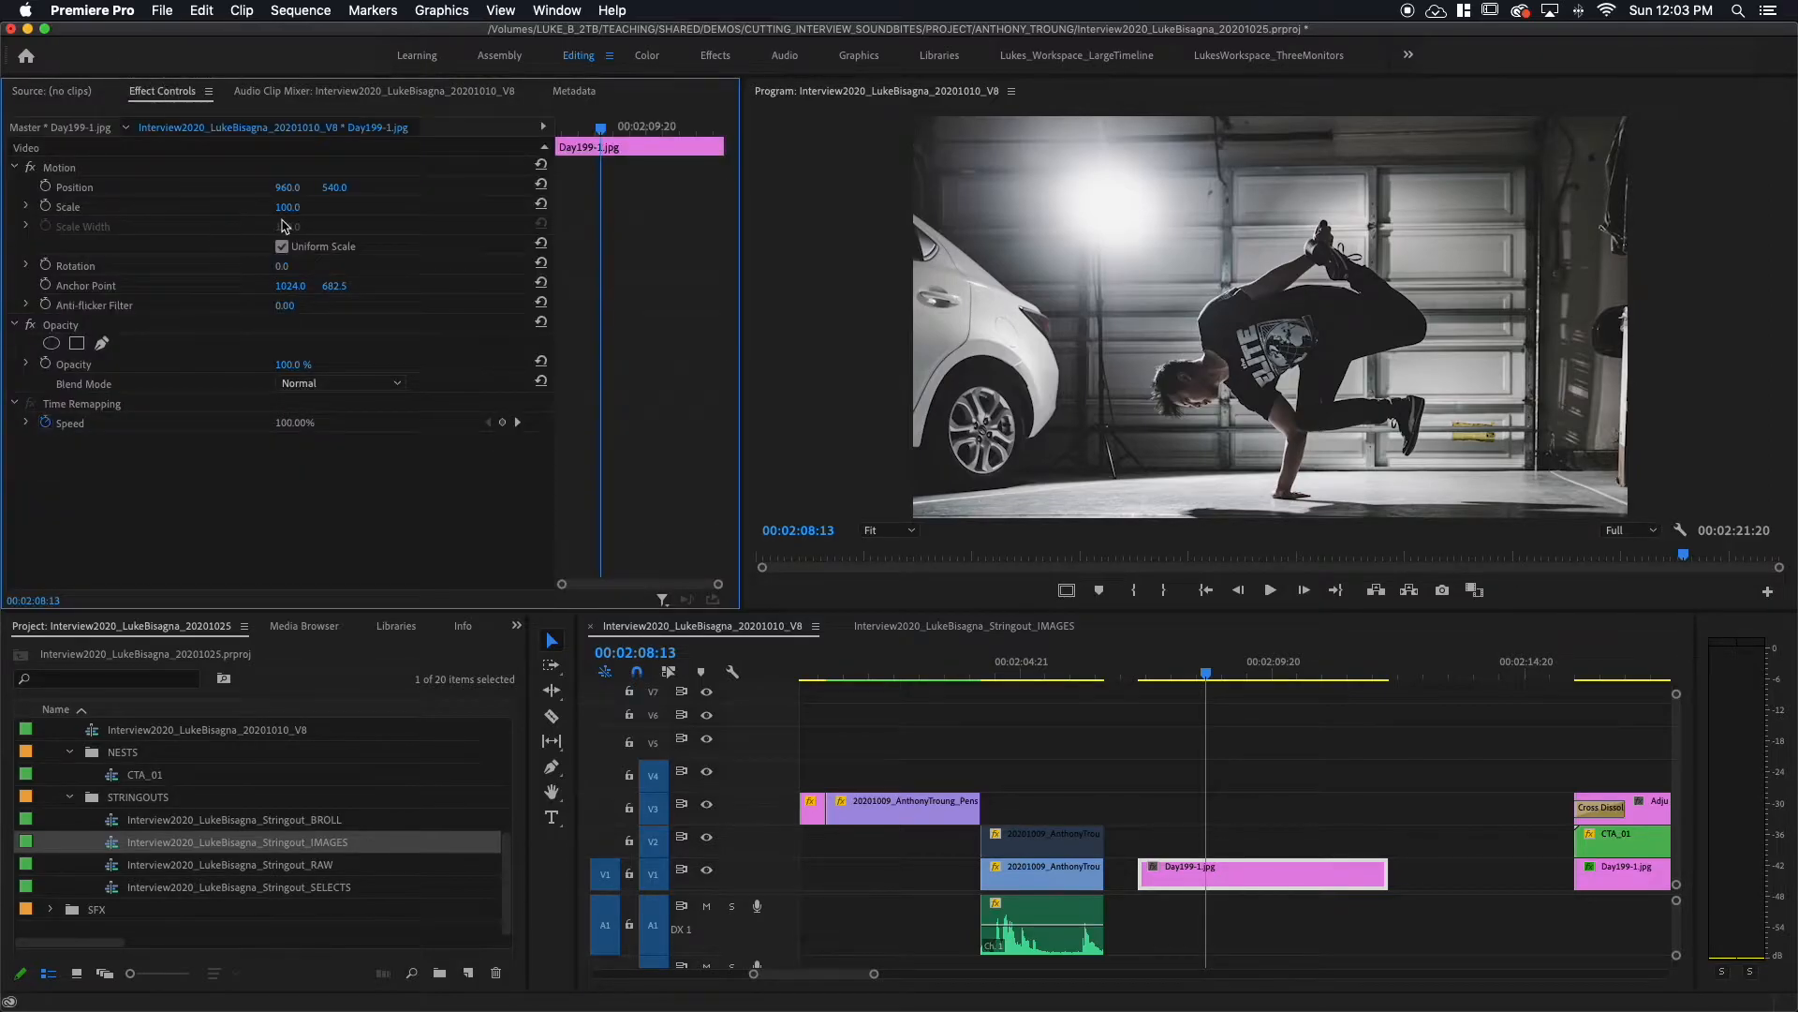
pyautogui.moveTo(288, 207); pyautogui.dragTo(408, 207)
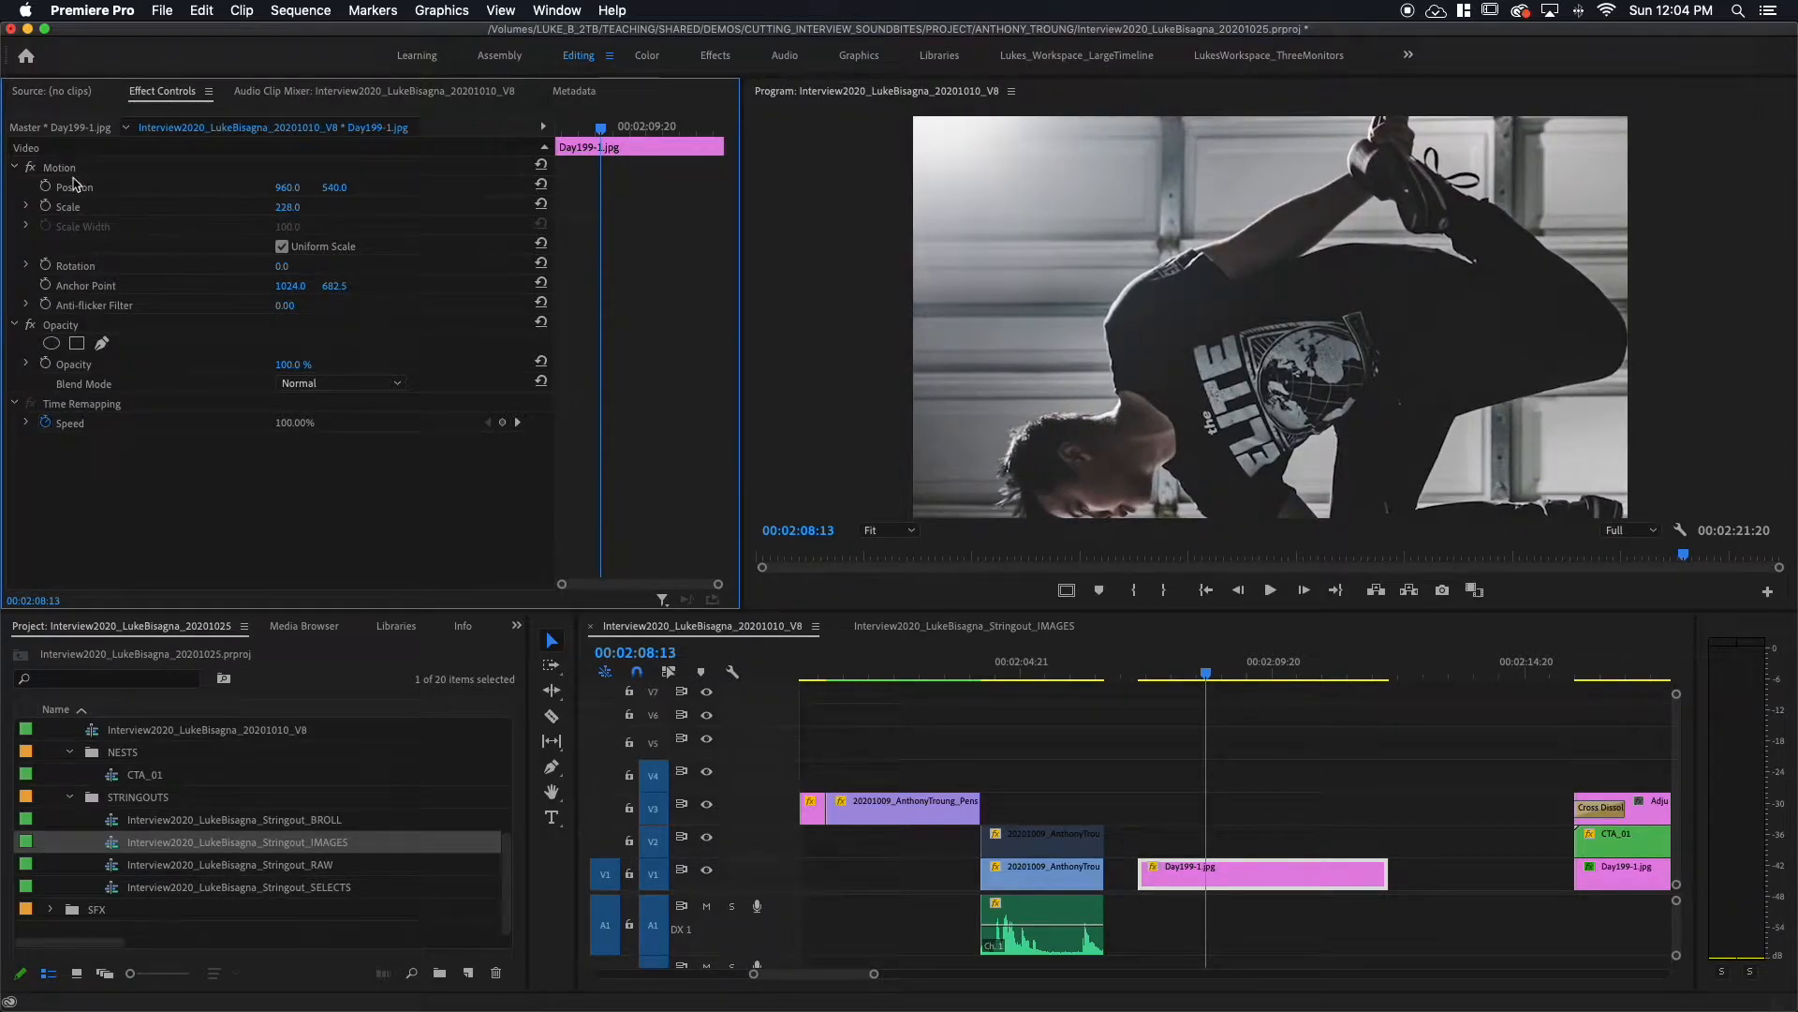
pyautogui.click(70, 167)
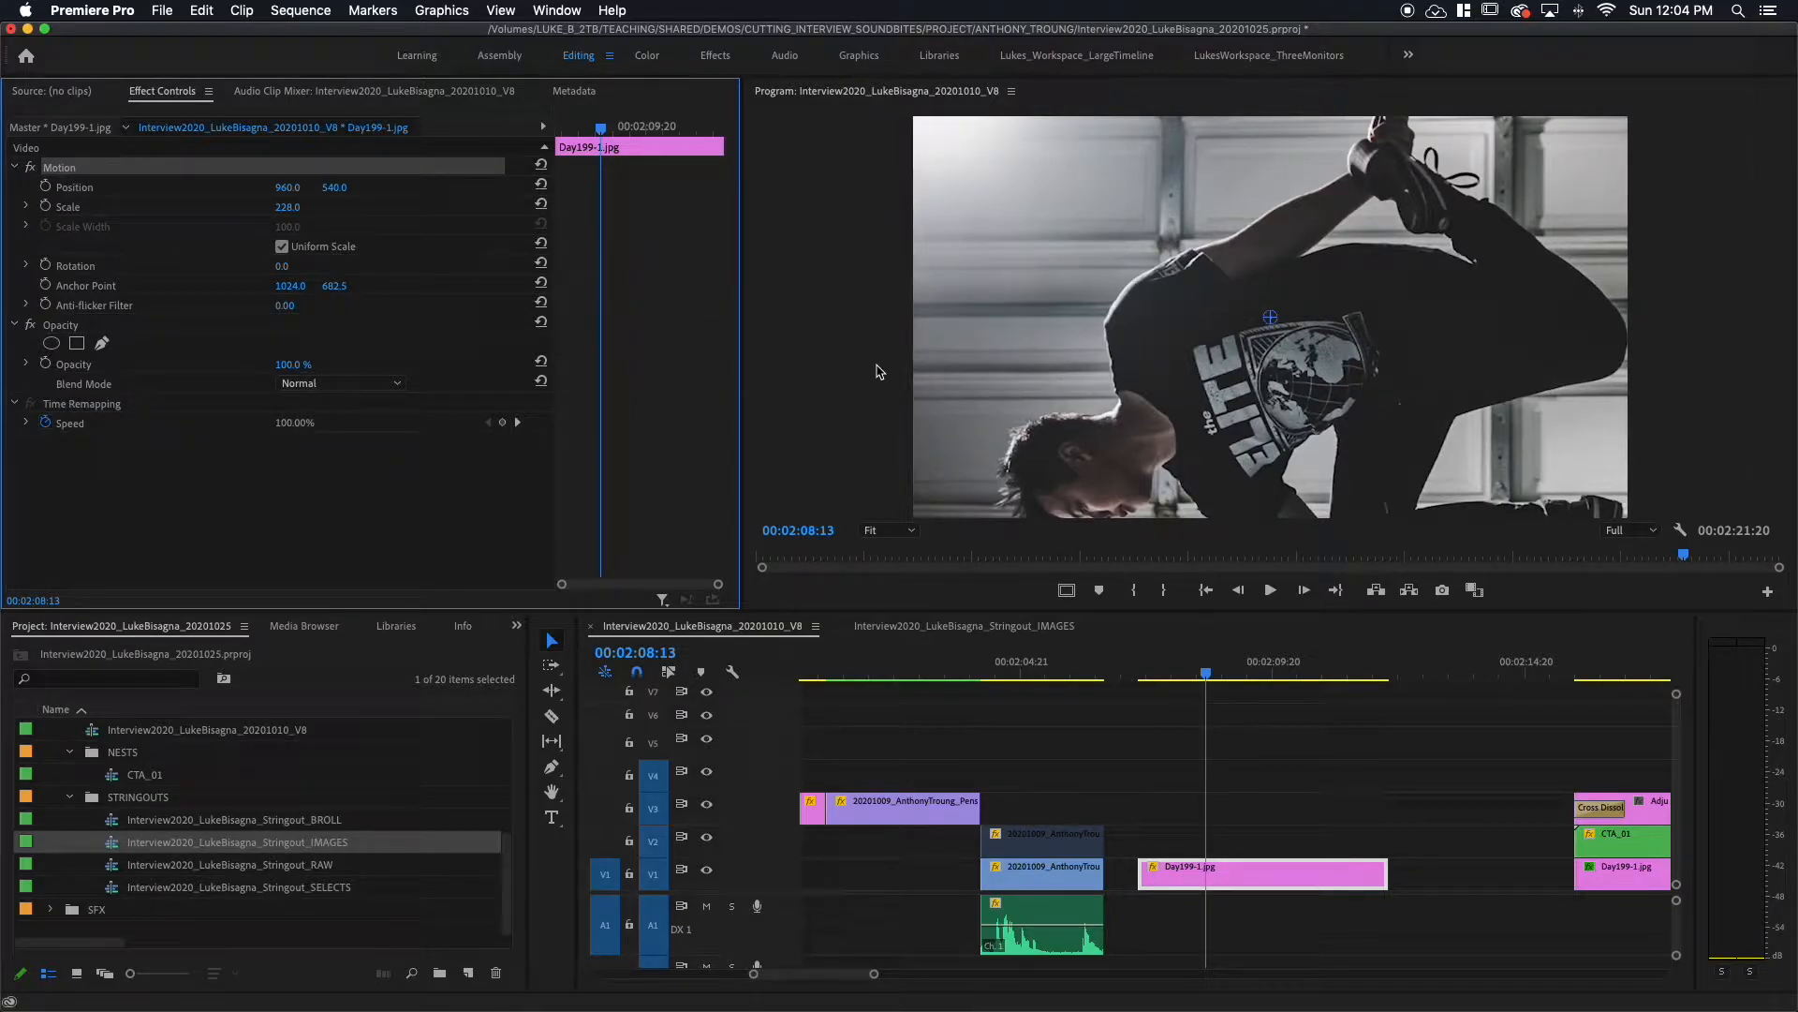
pyautogui.moveTo(1392, 479); pyautogui.dragTo(1335, 403)
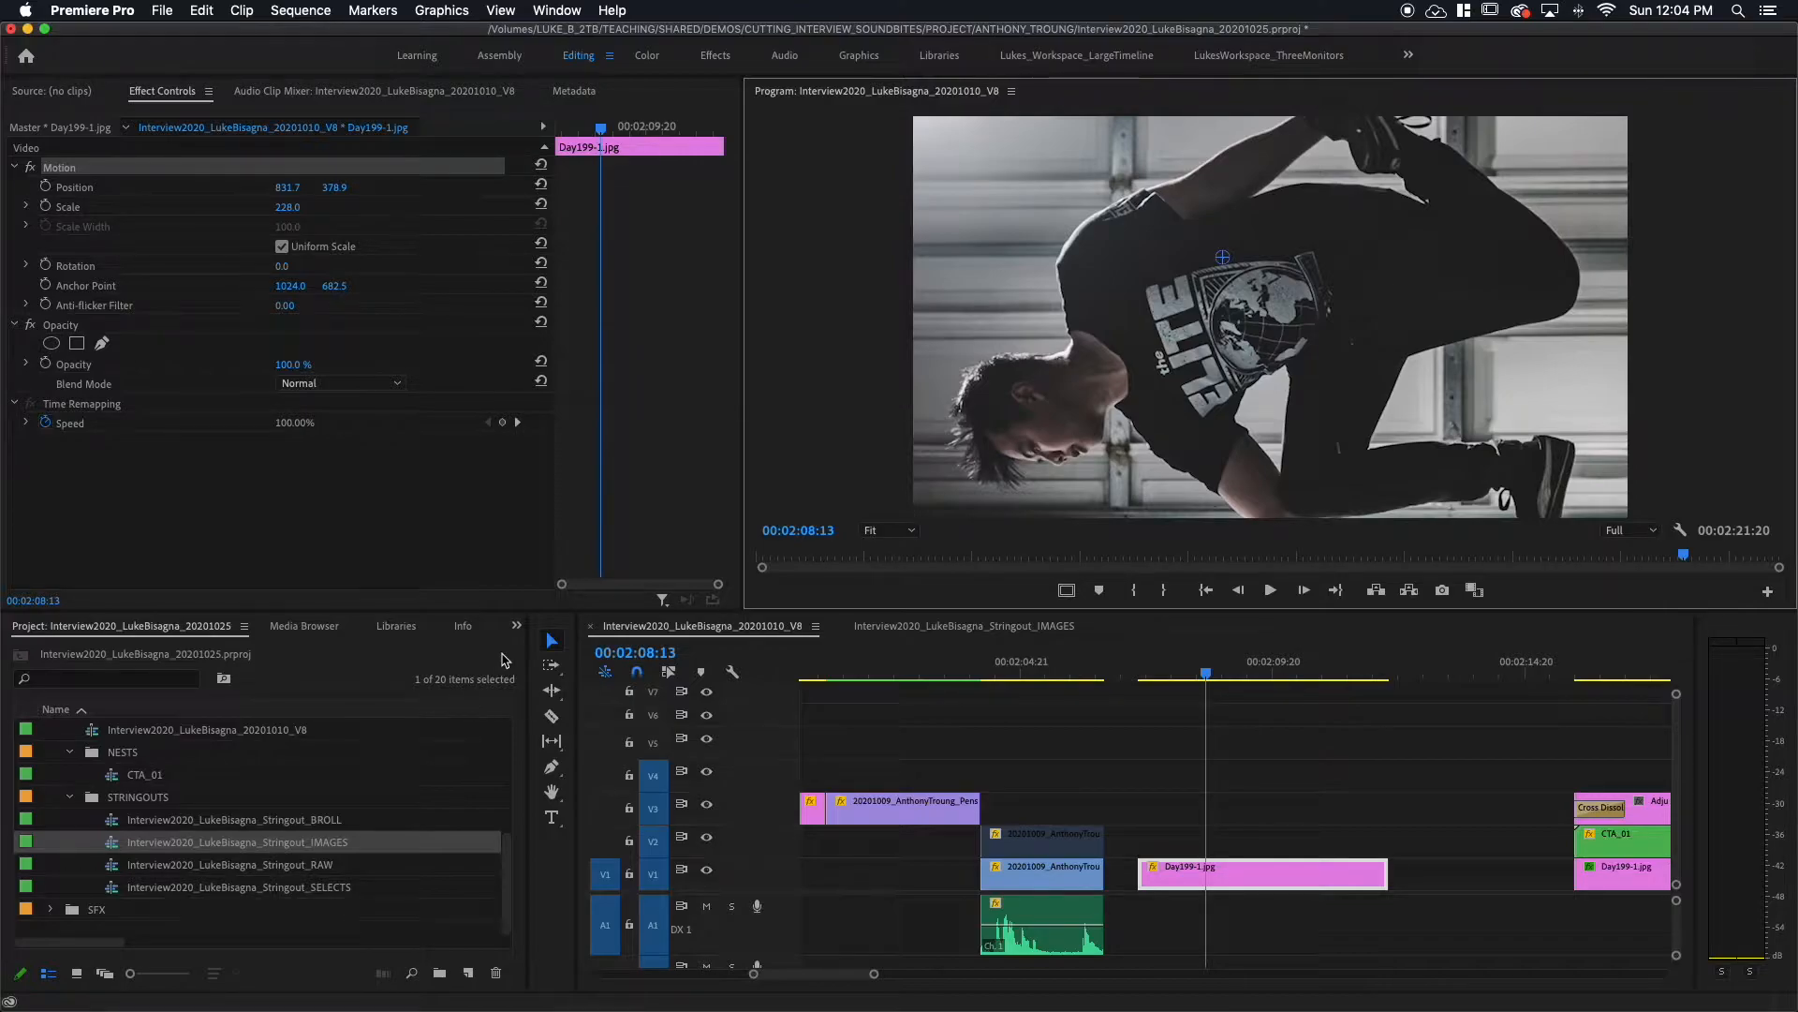
pyautogui.click(516, 626)
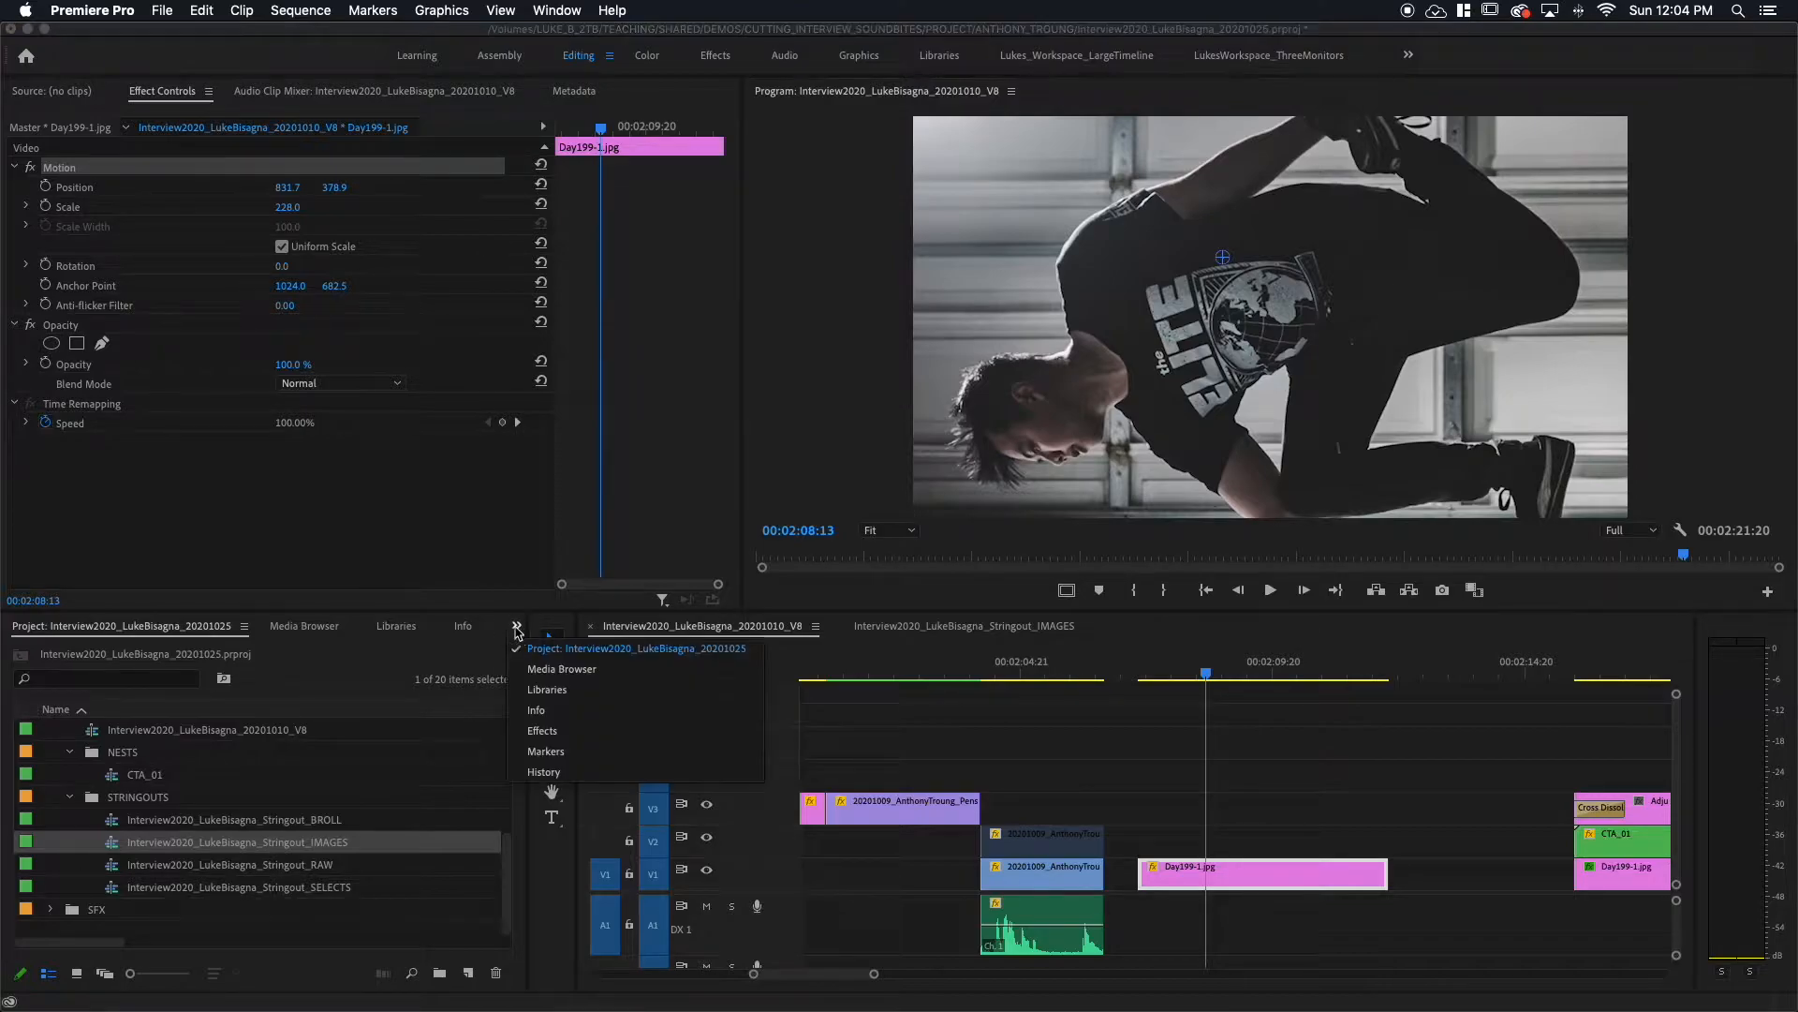
# Step: Apply Gaussian Blur to the Day199-1.jpg still with Blurriness 38
pyautogui.click(545, 731)
pyautogui.moveTo(73, 653); pyautogui.dragTo(30, 652)
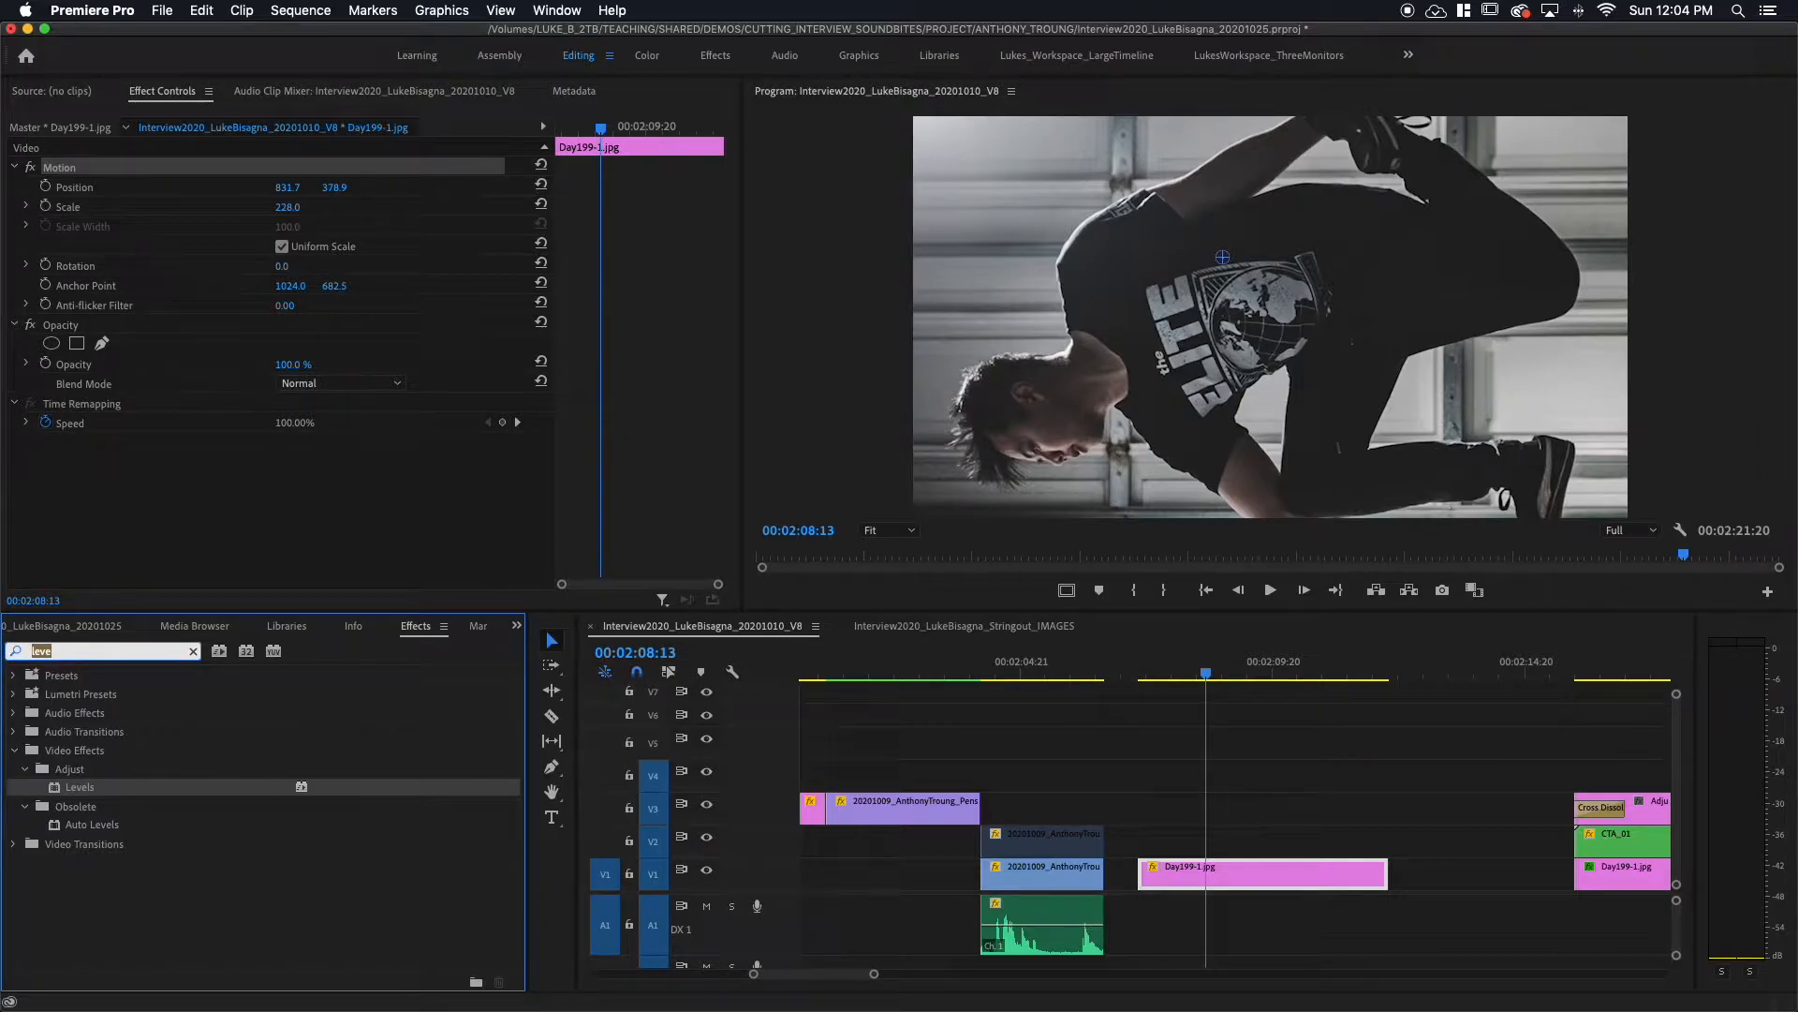
pyautogui.write('gau')
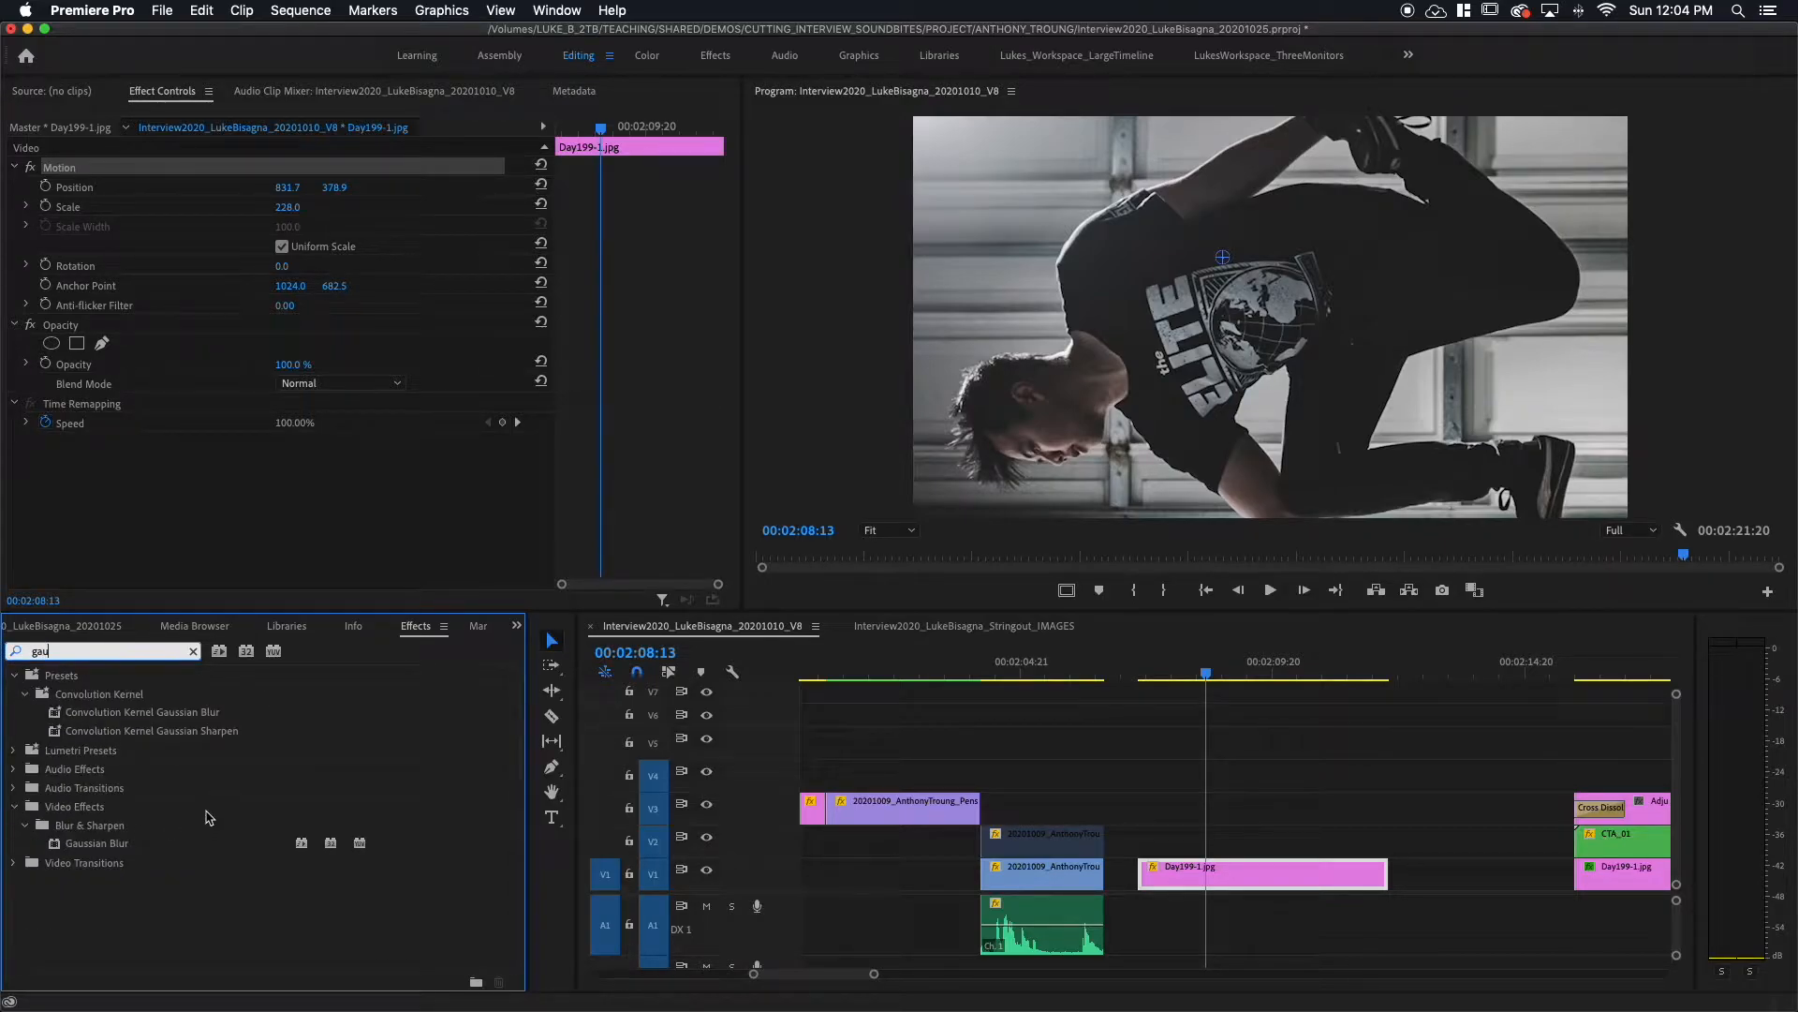
pyautogui.click(86, 845)
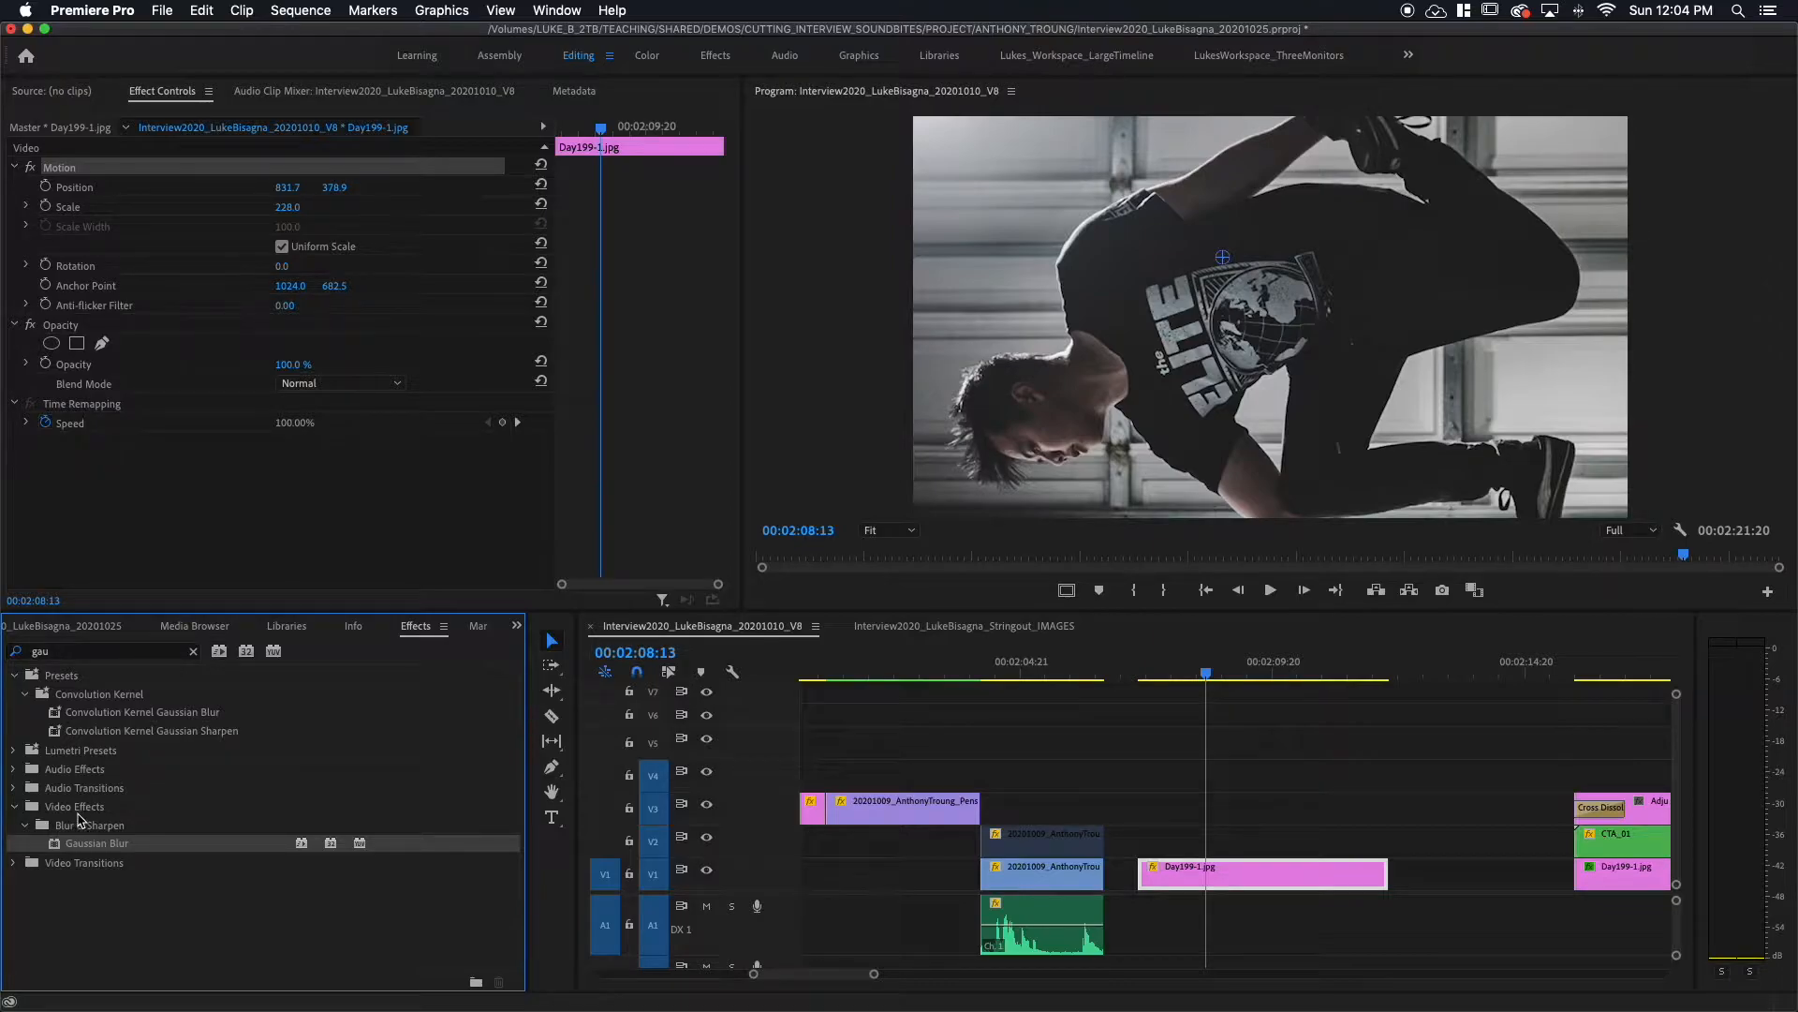
pyautogui.moveTo(56, 849); pyautogui.dragTo(1224, 869)
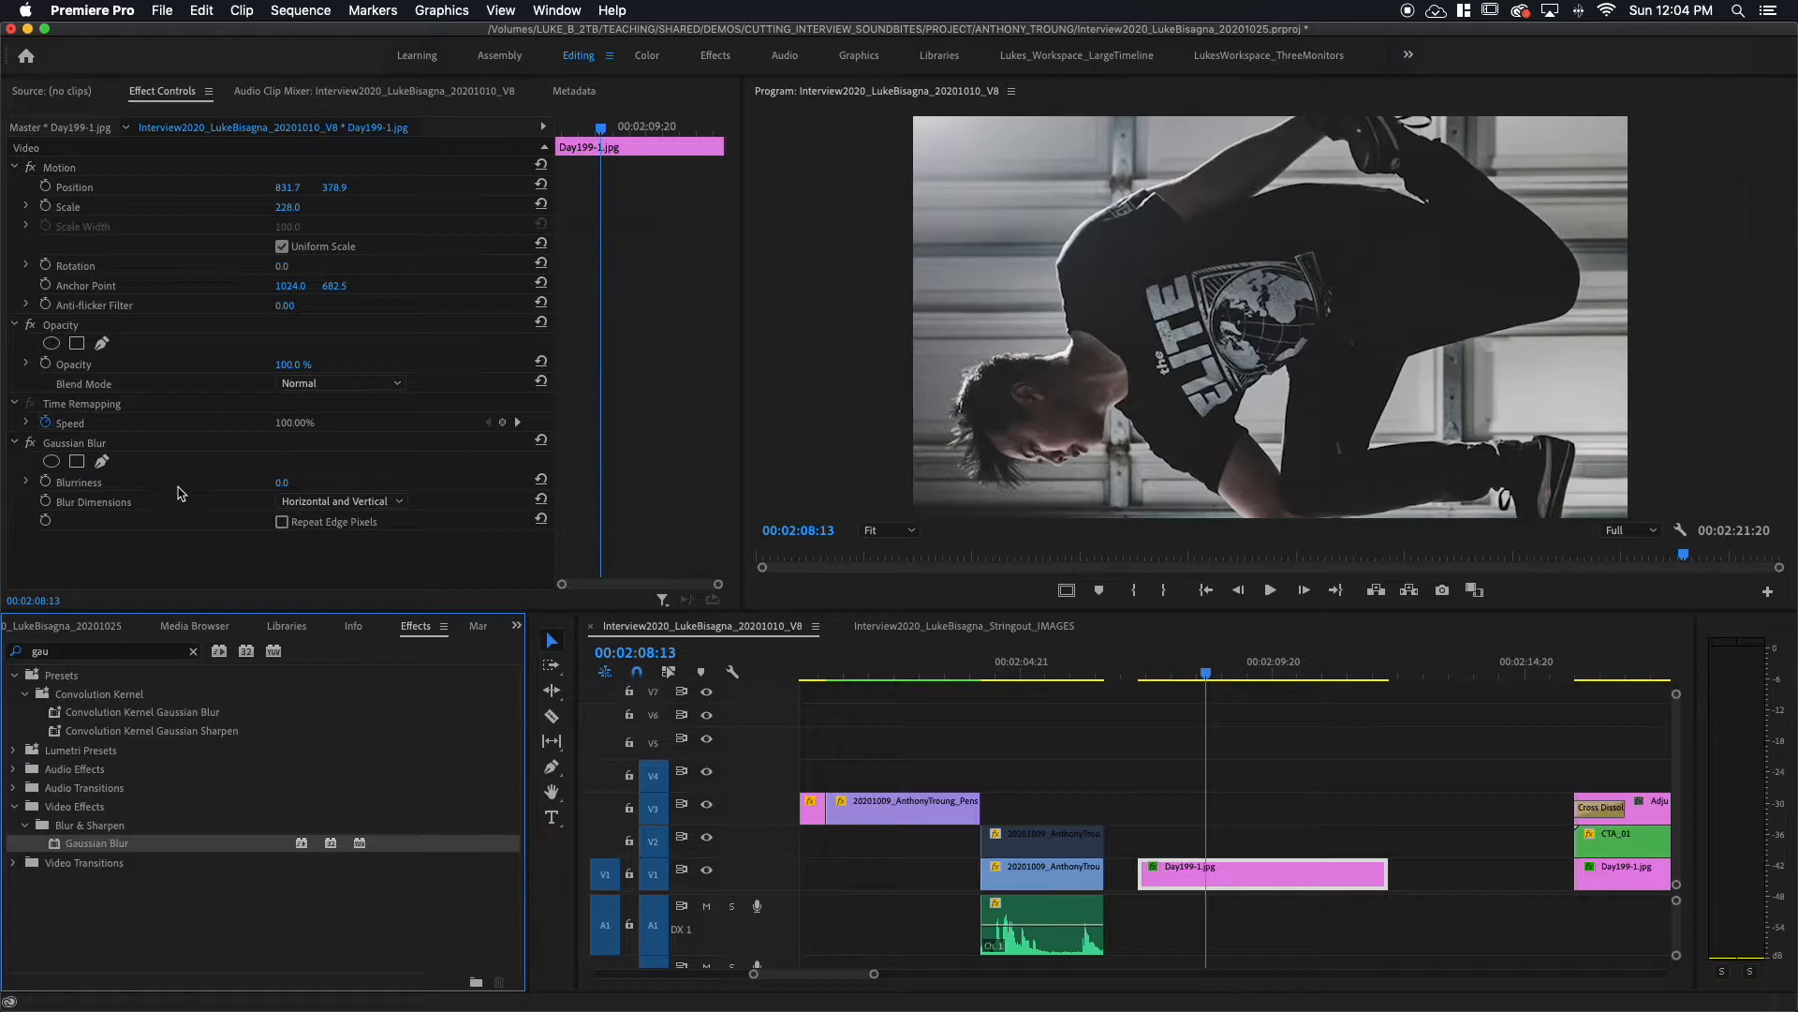
pyautogui.moveTo(280, 485); pyautogui.dragTo(321, 485)
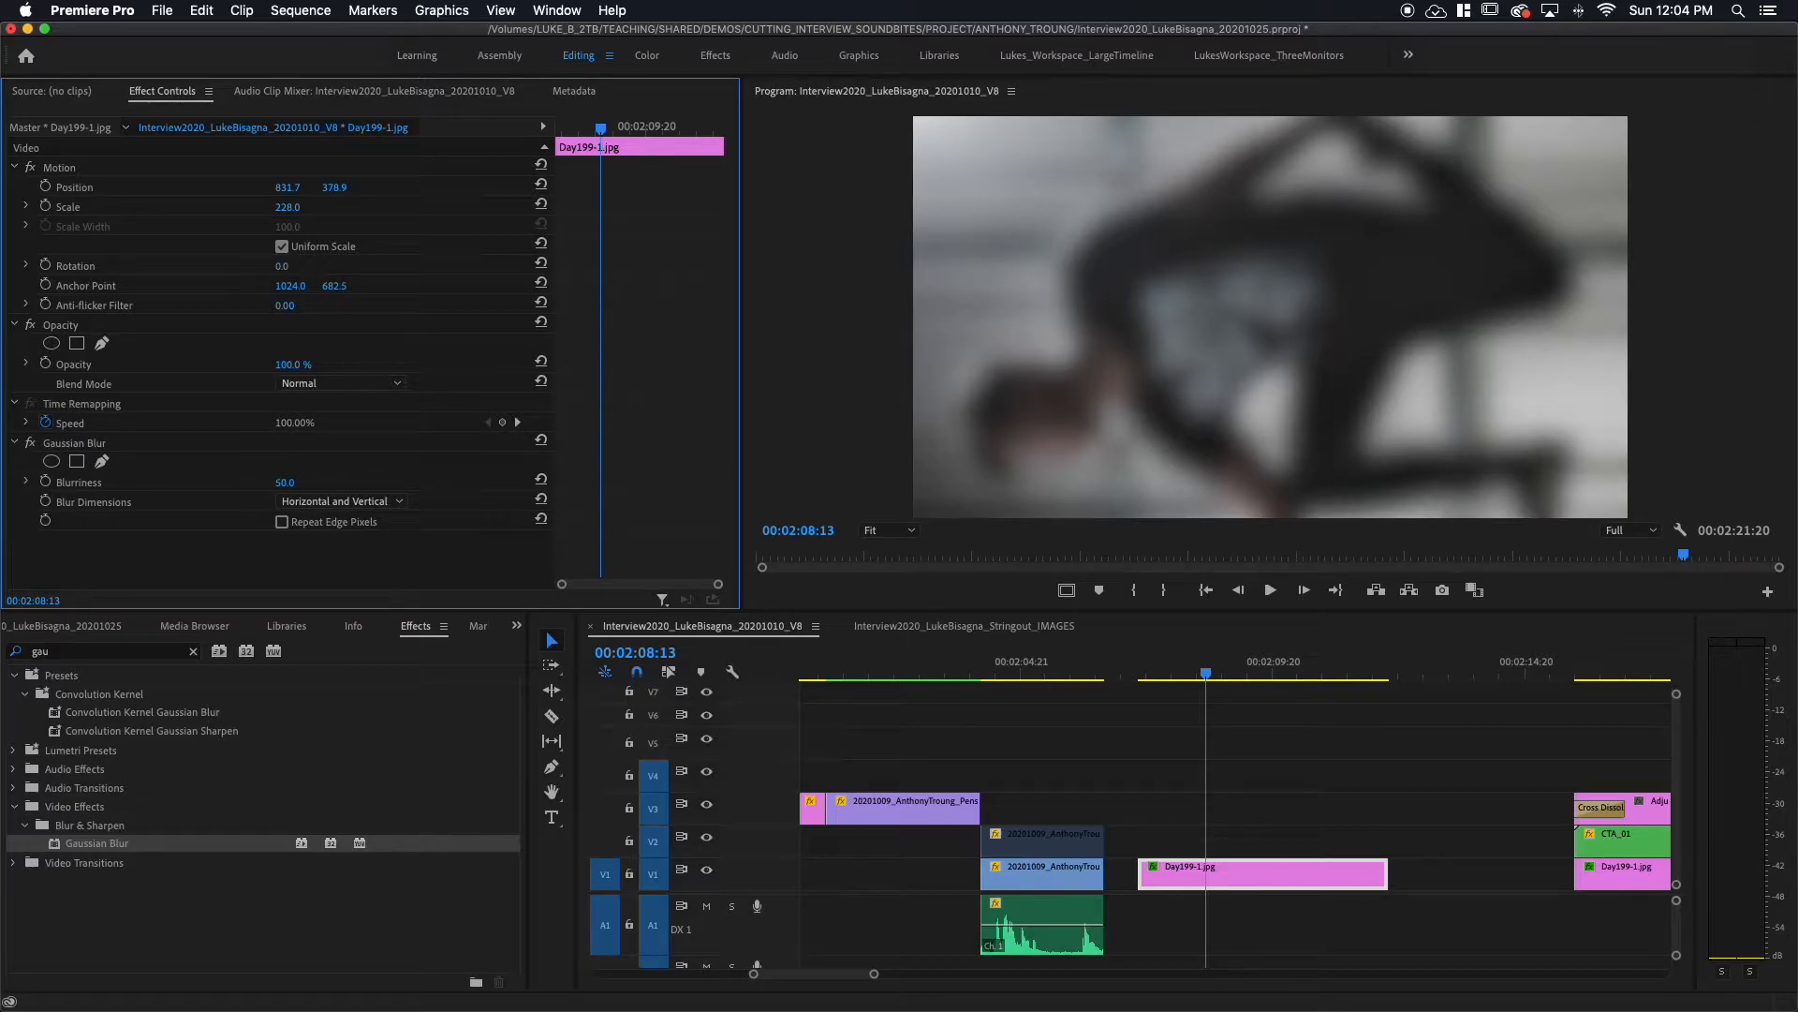
pyautogui.moveTo(321, 485); pyautogui.dragTo(314, 486)
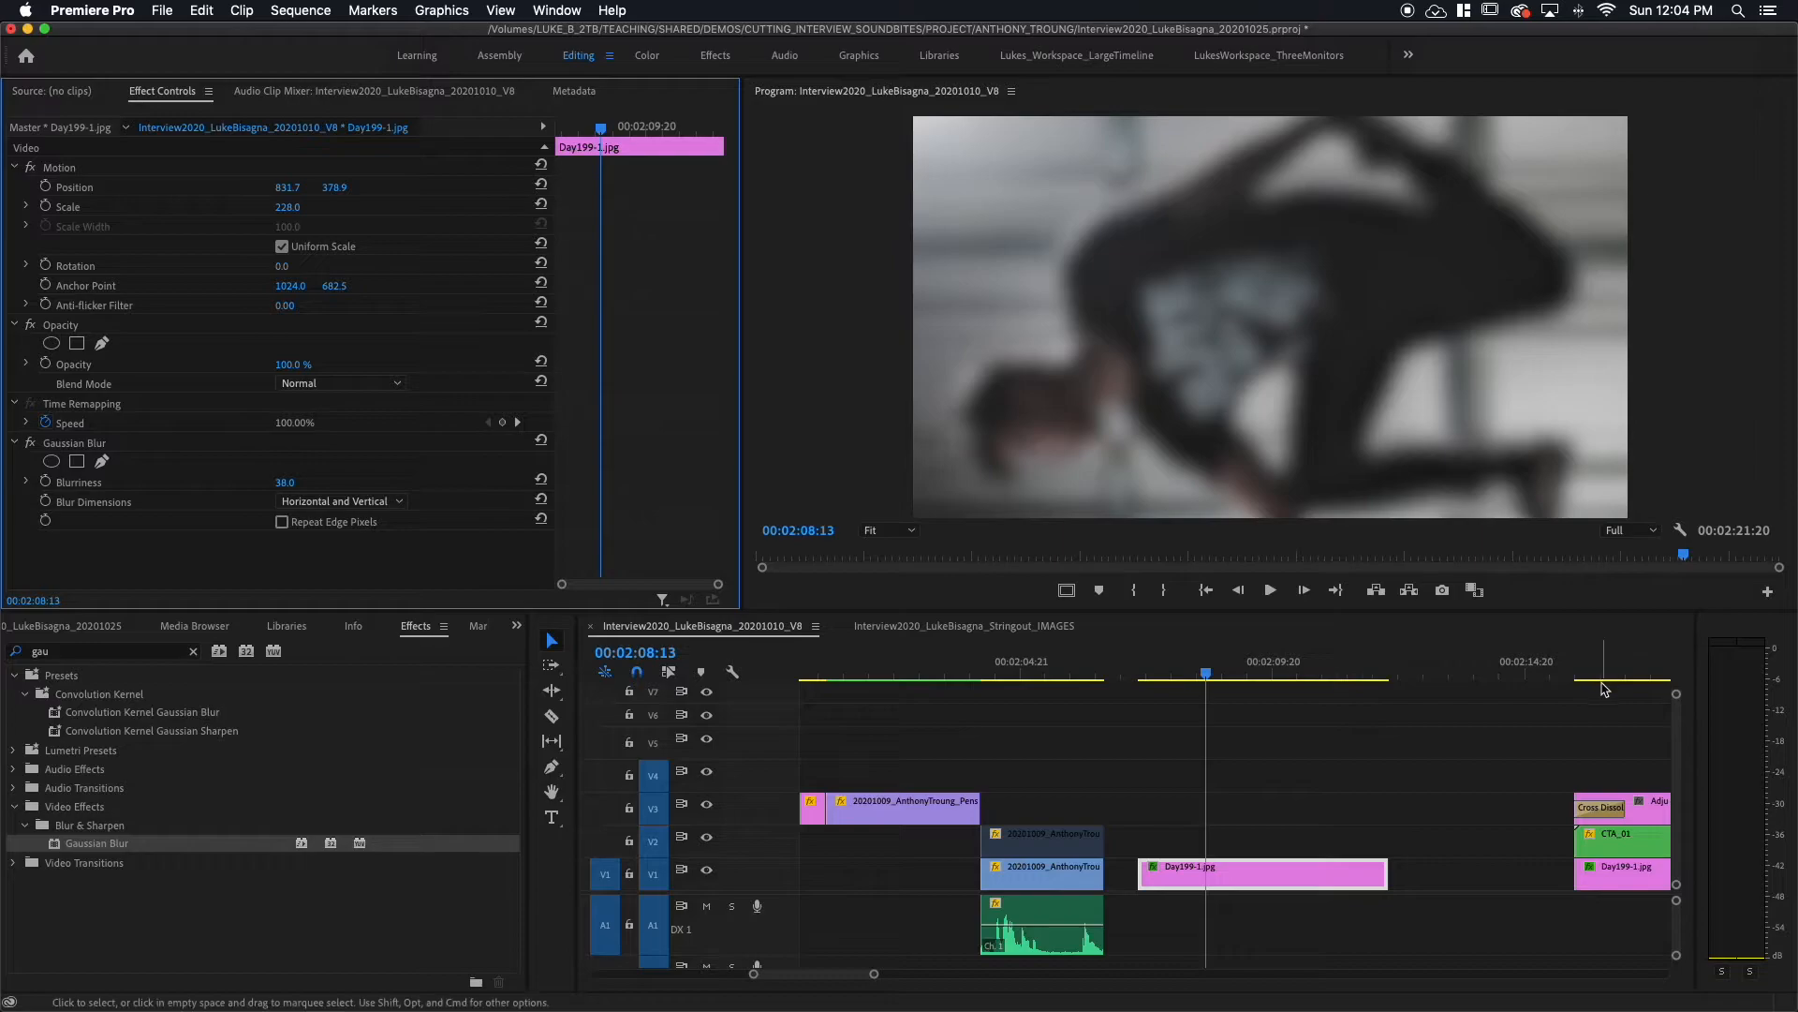
# Step: Preview the title card over the blurred still and start lowering the still's opacity
pyautogui.click(1651, 673)
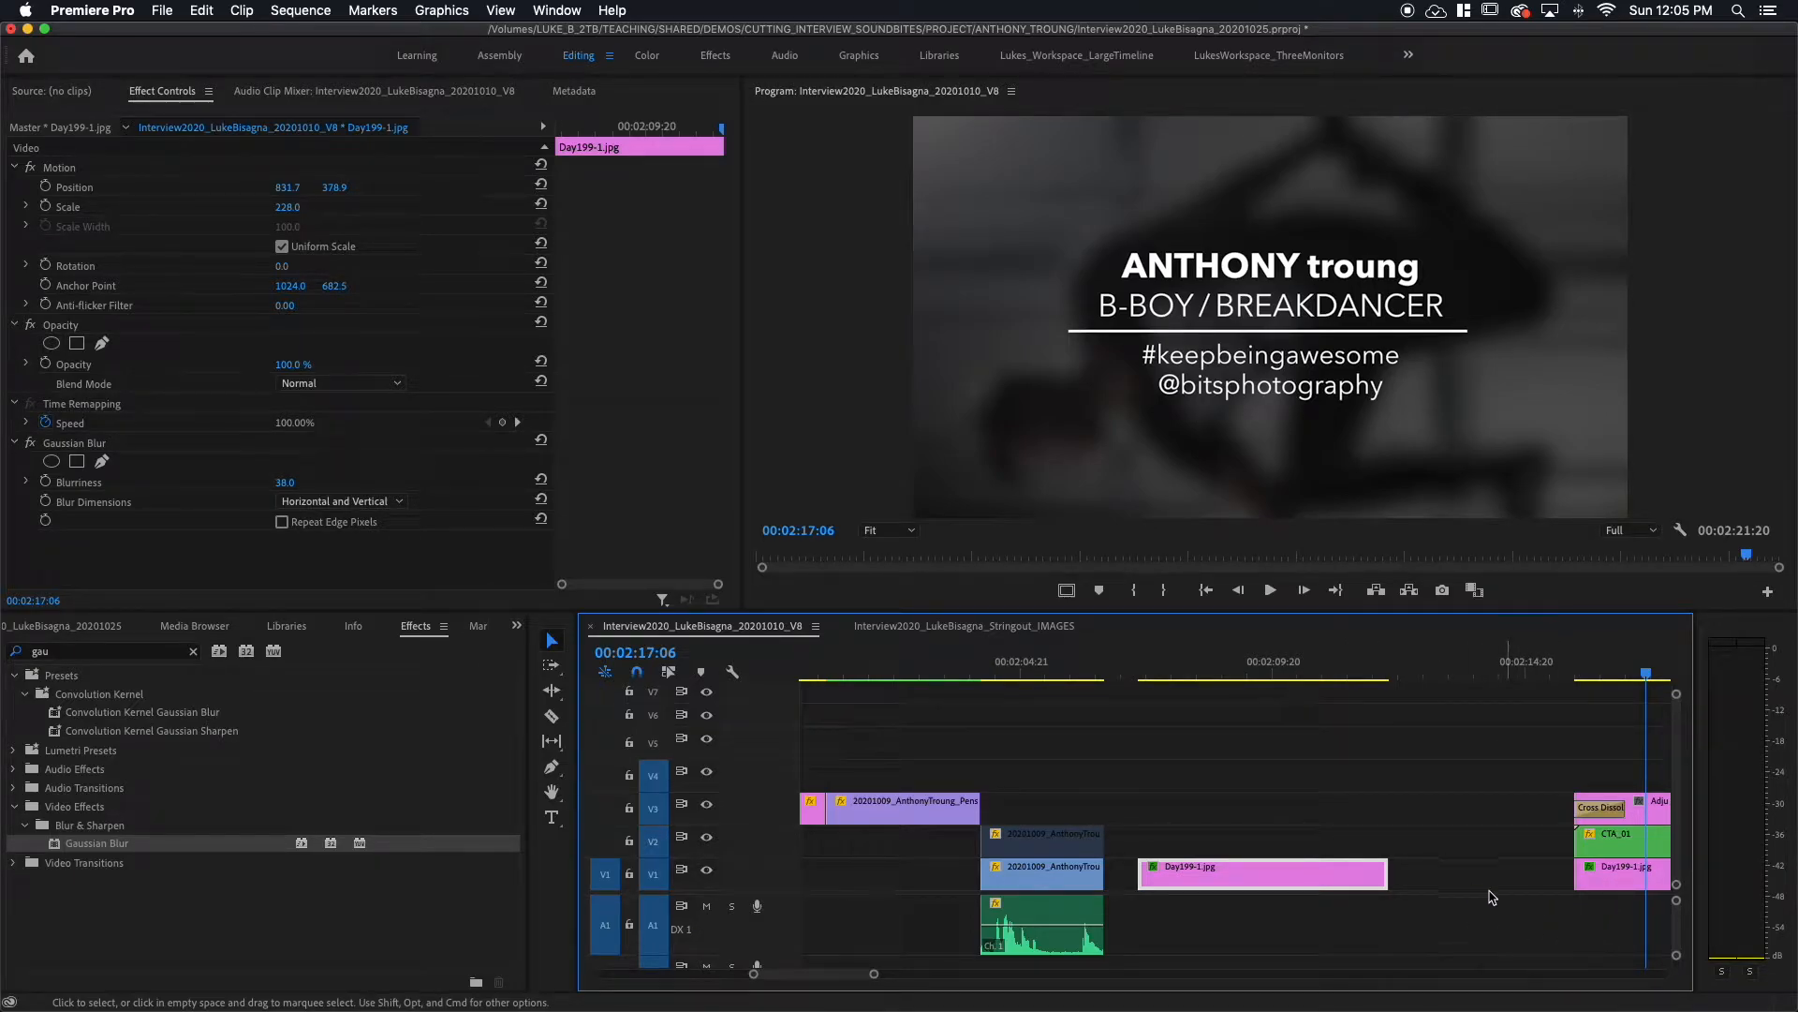
pyautogui.click(1242, 666)
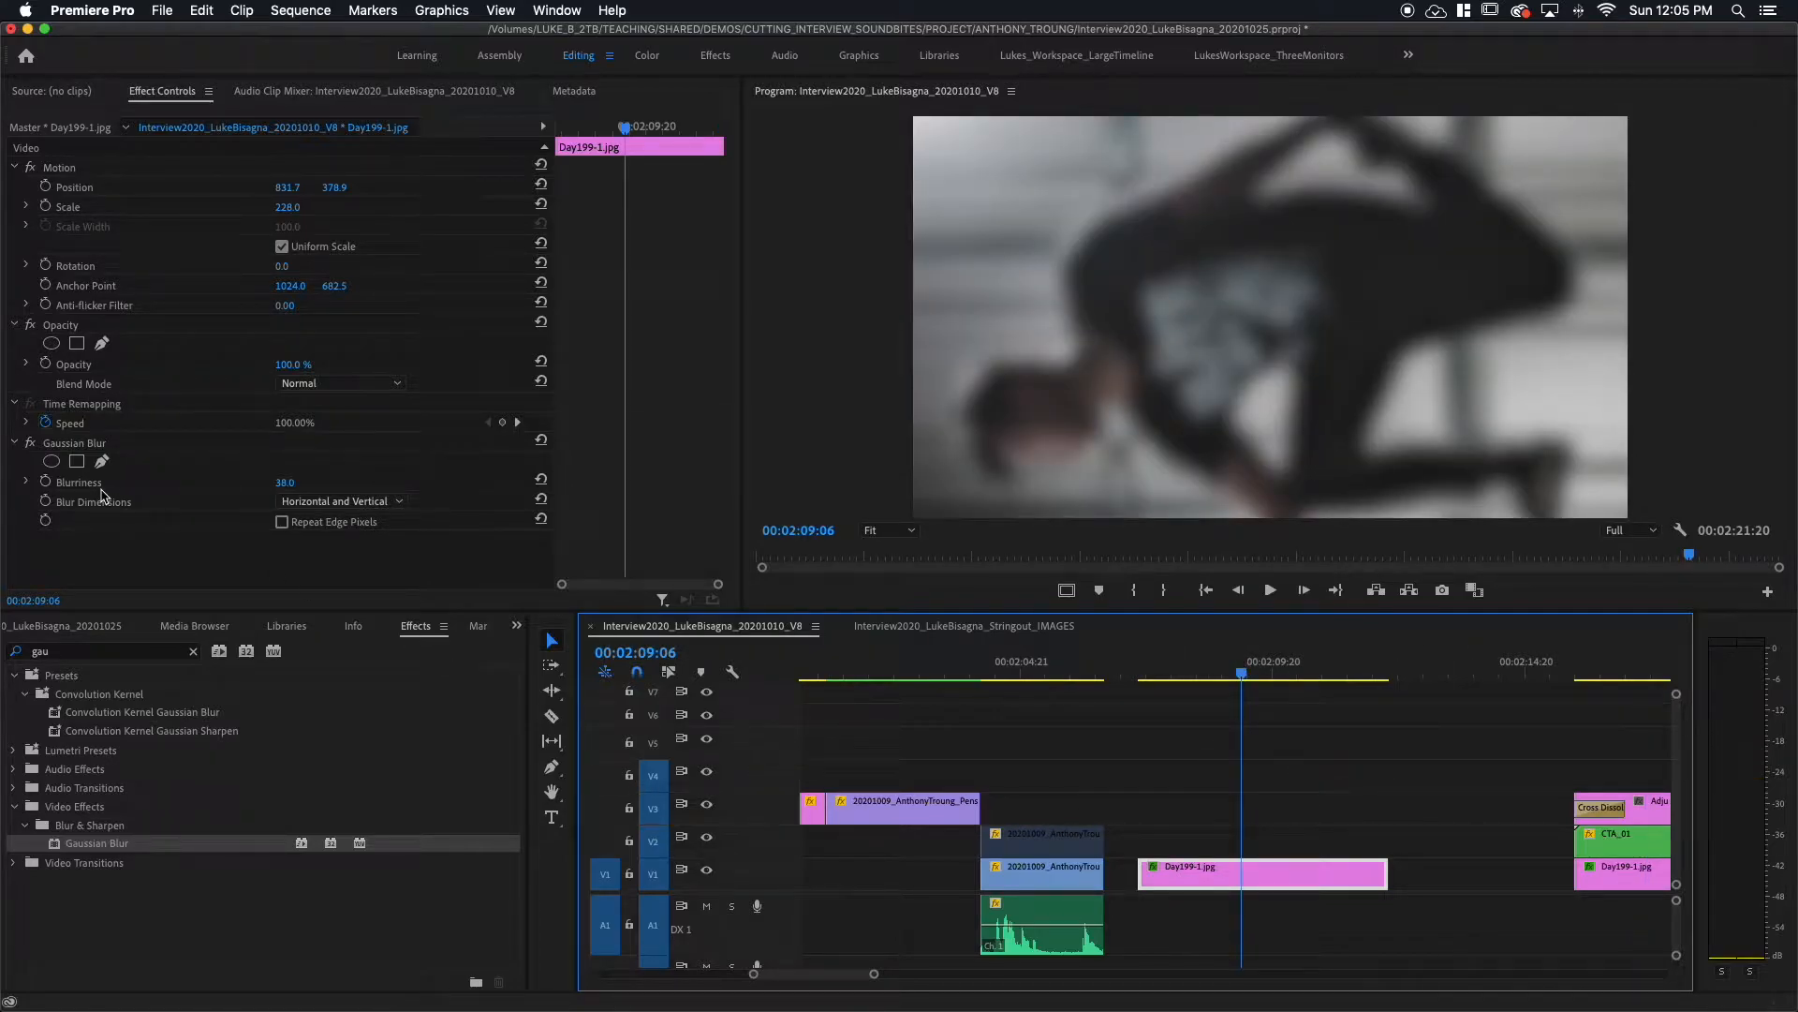
pyautogui.moveTo(286, 364); pyautogui.dragTo(230, 364)
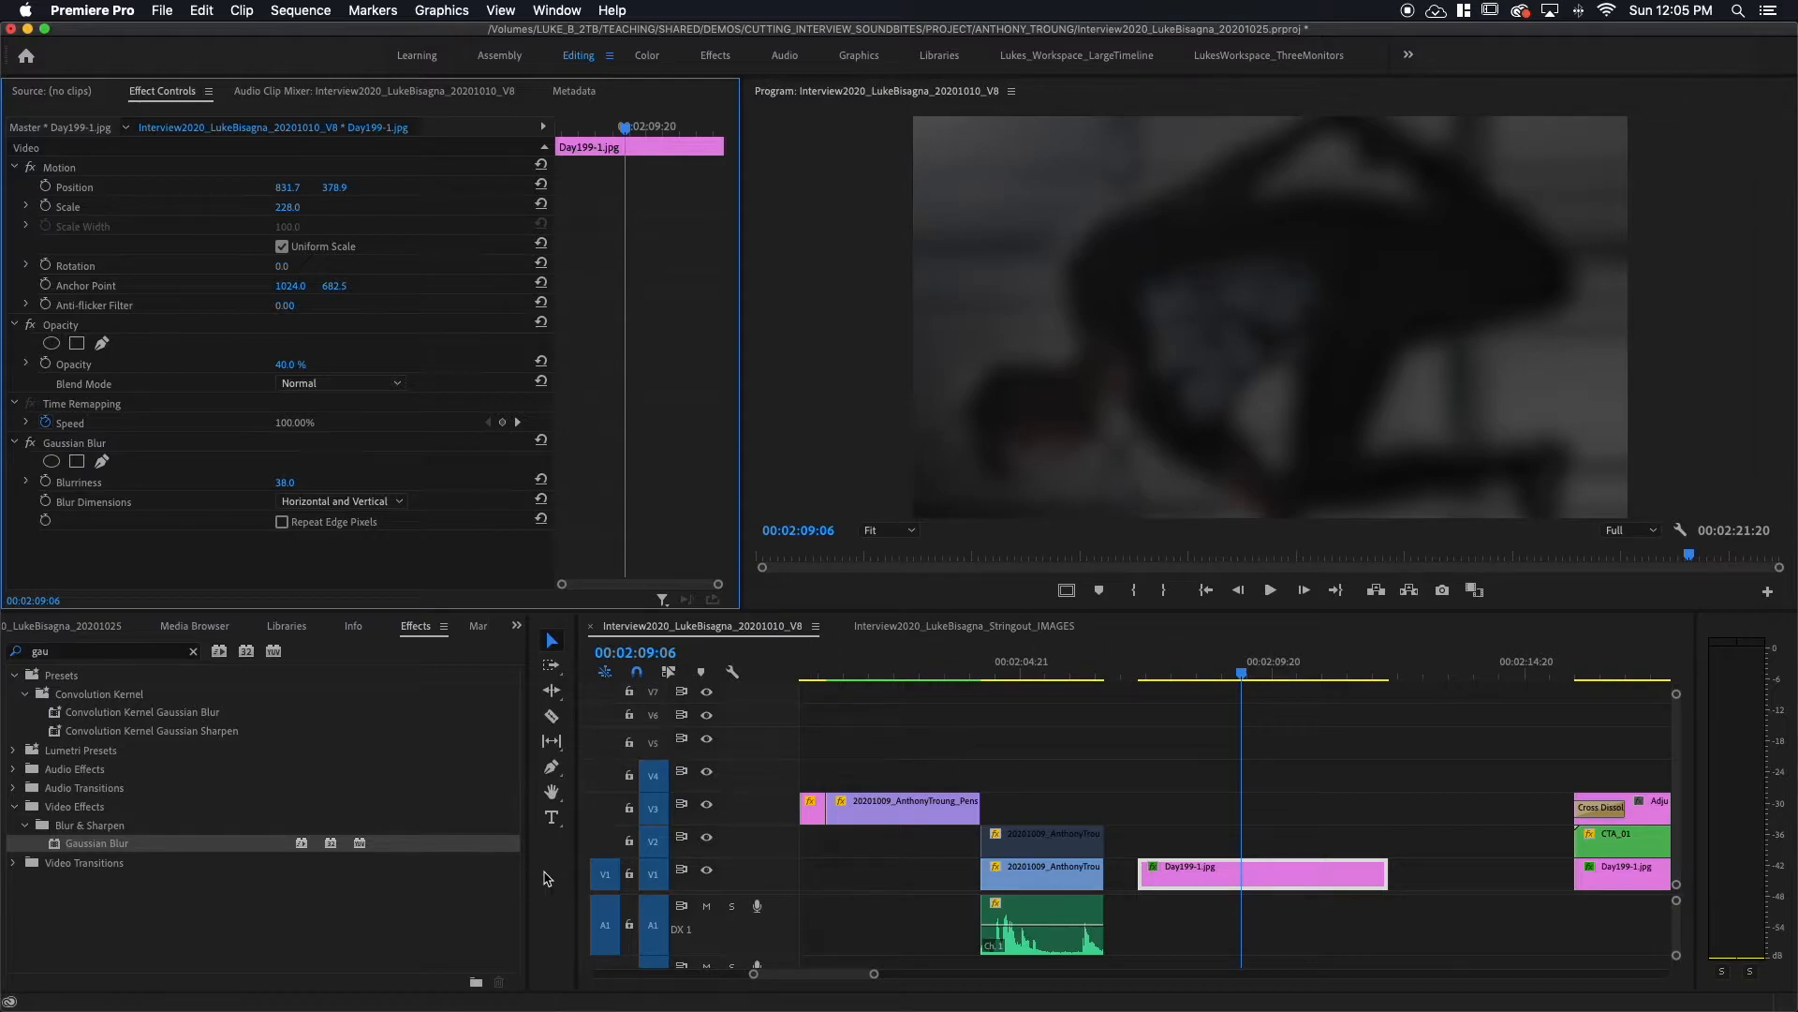
# Step: Select the Type tool from the toolbar
pyautogui.click(551, 817)
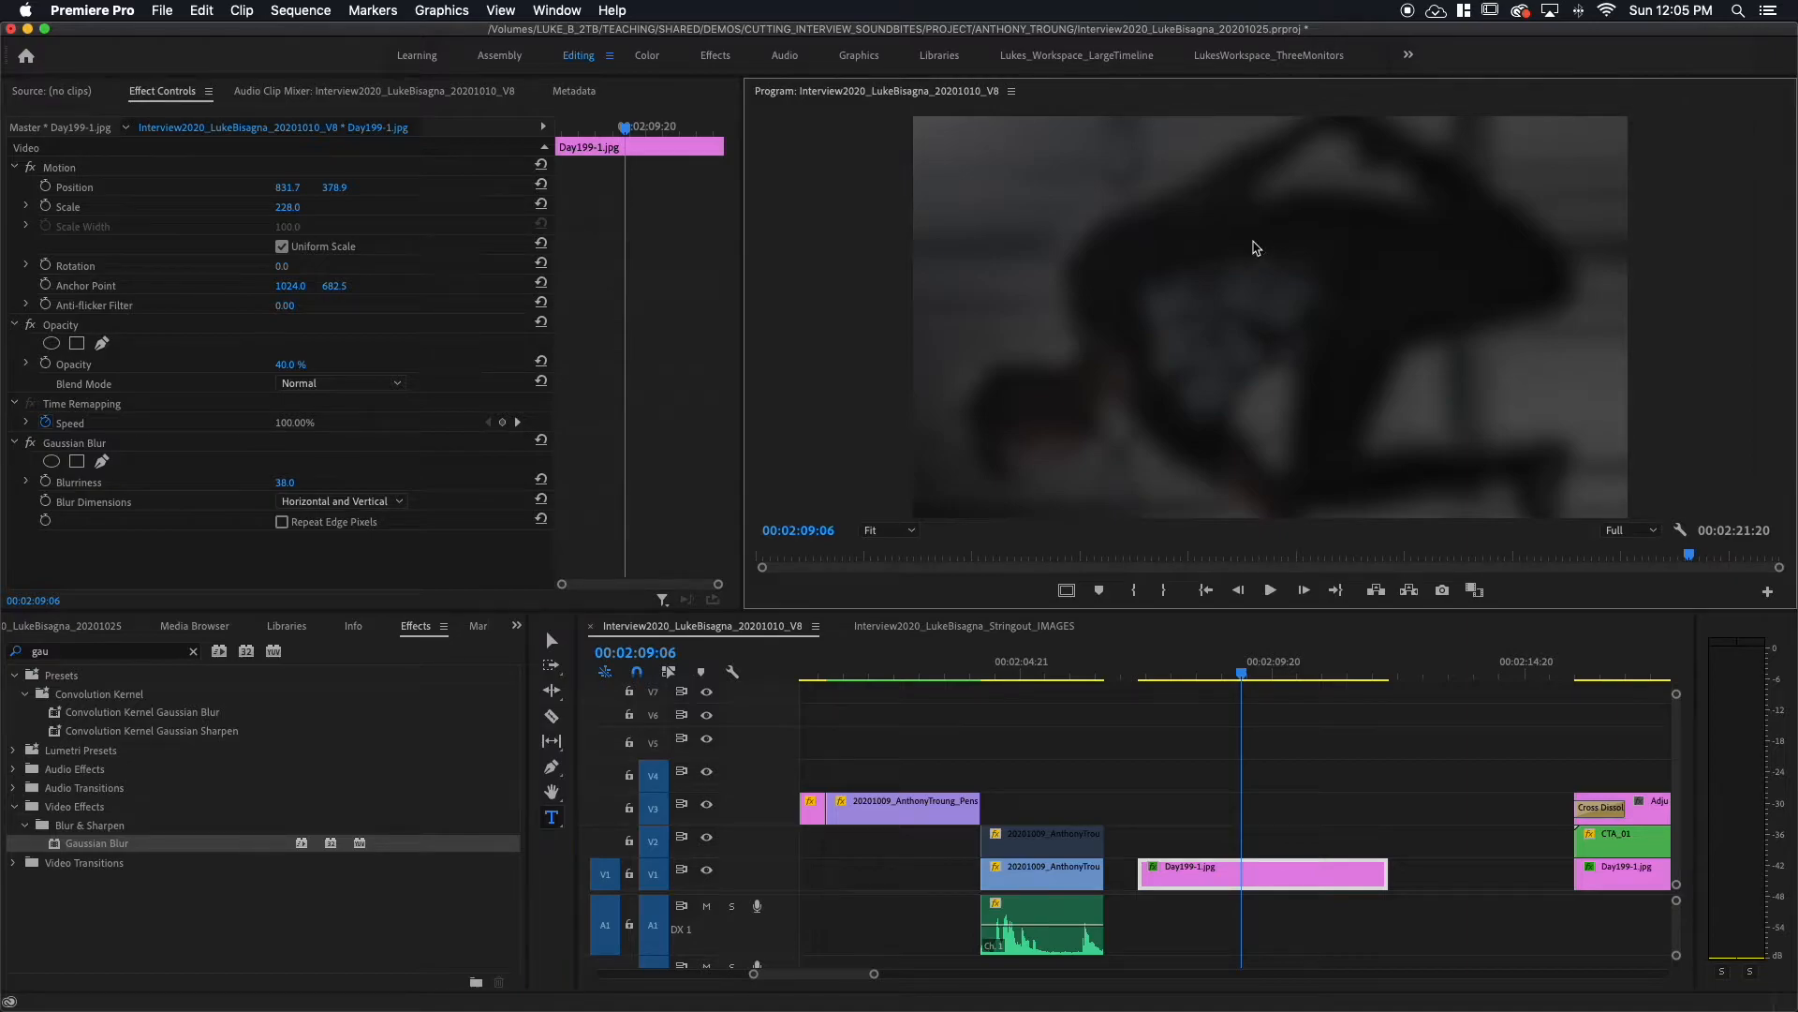
# Step: Add a text graphic with the interviewee's name and move it toward the frame centre
pyautogui.click(1259, 249)
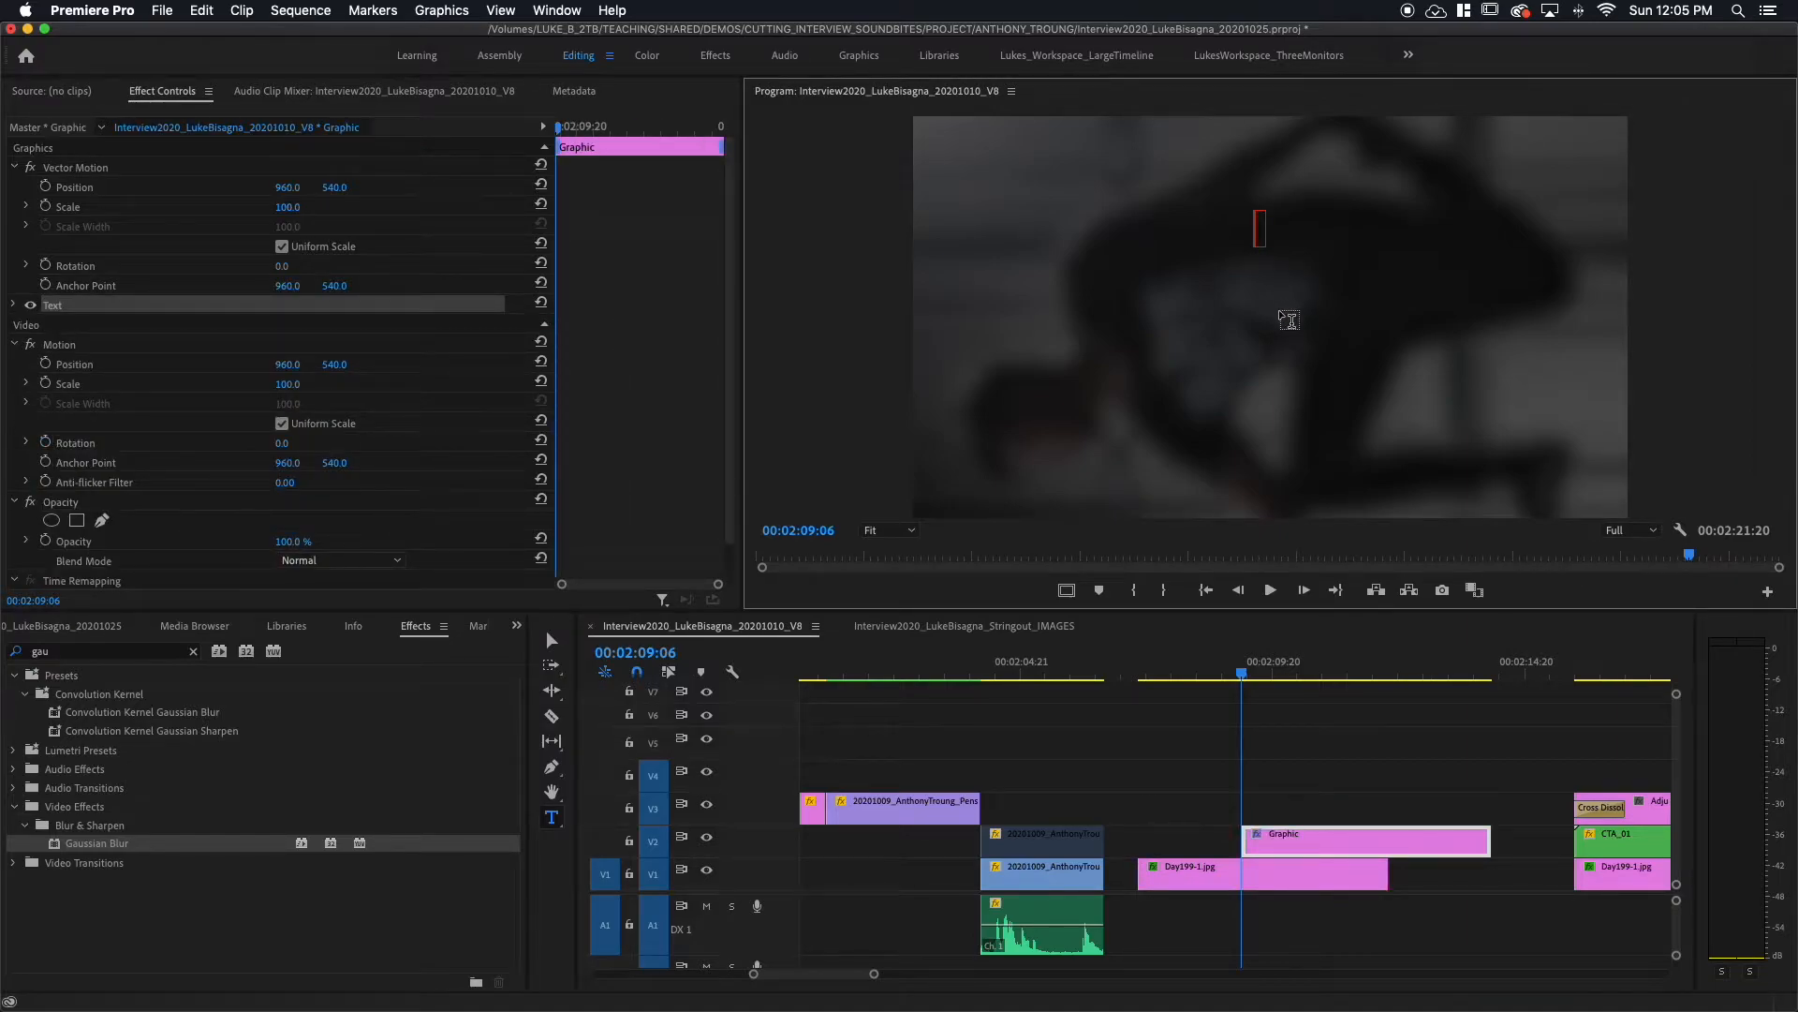
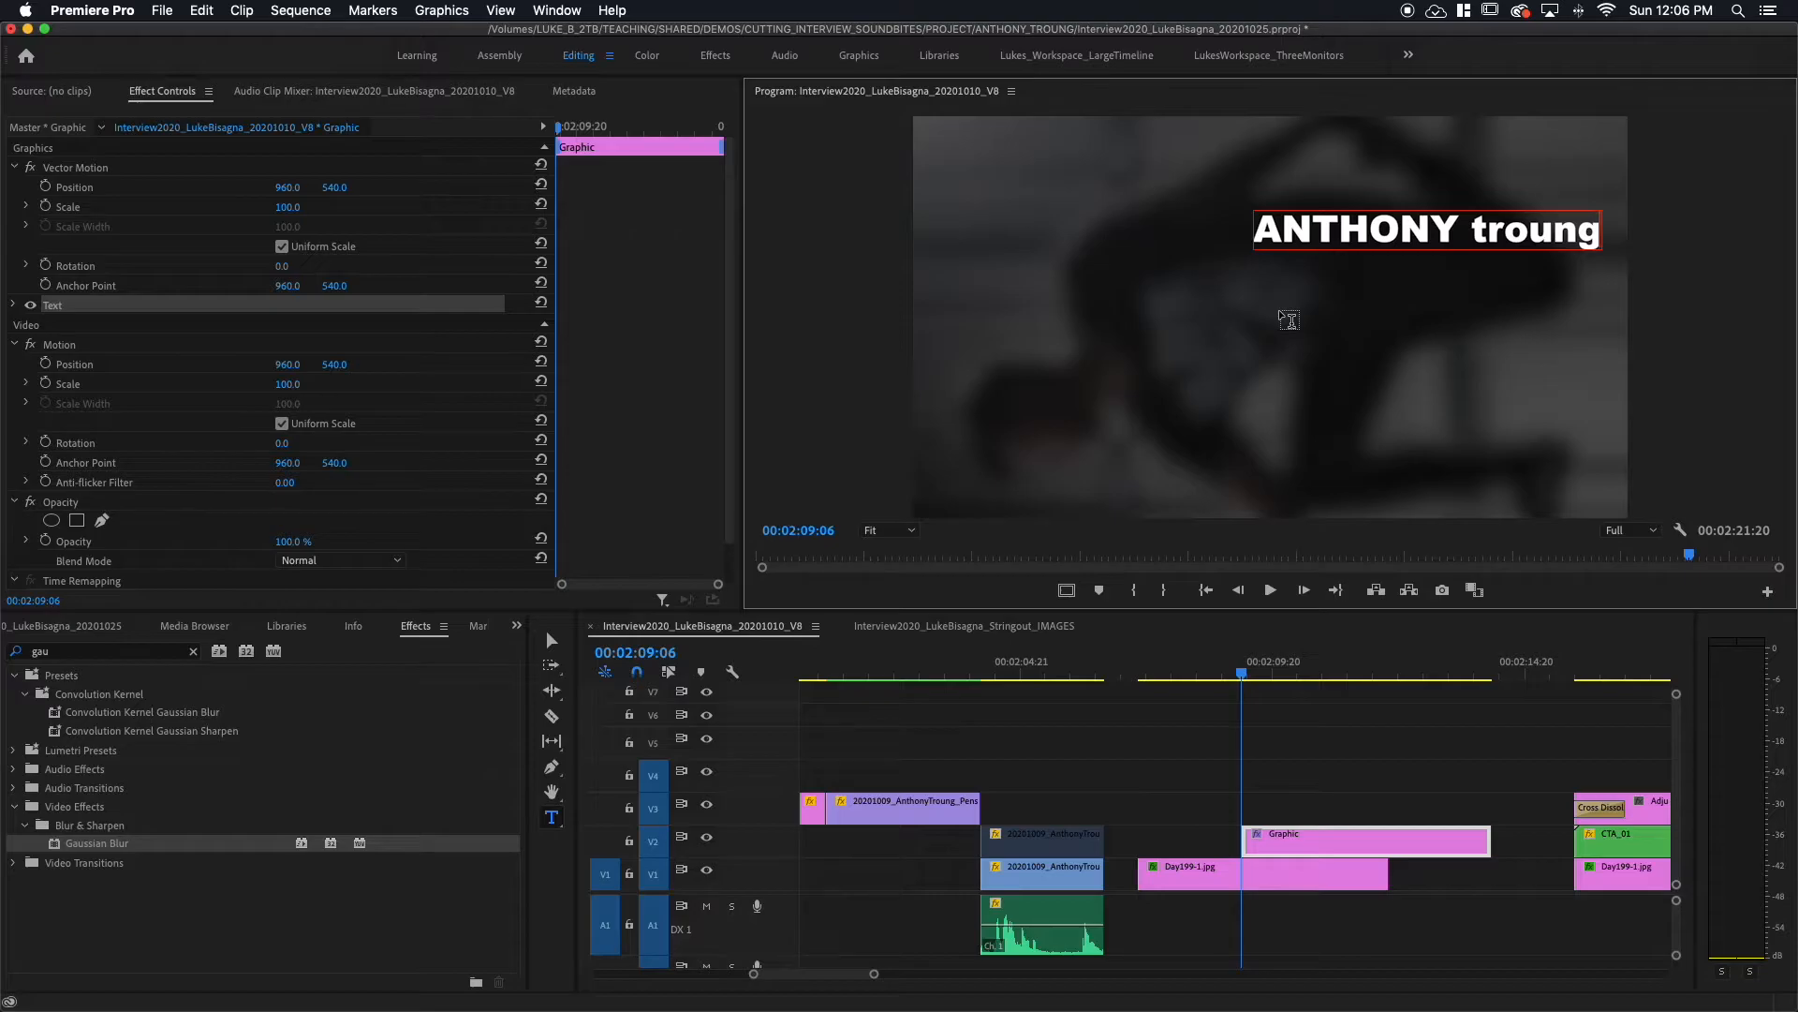
pyautogui.press('Escape')
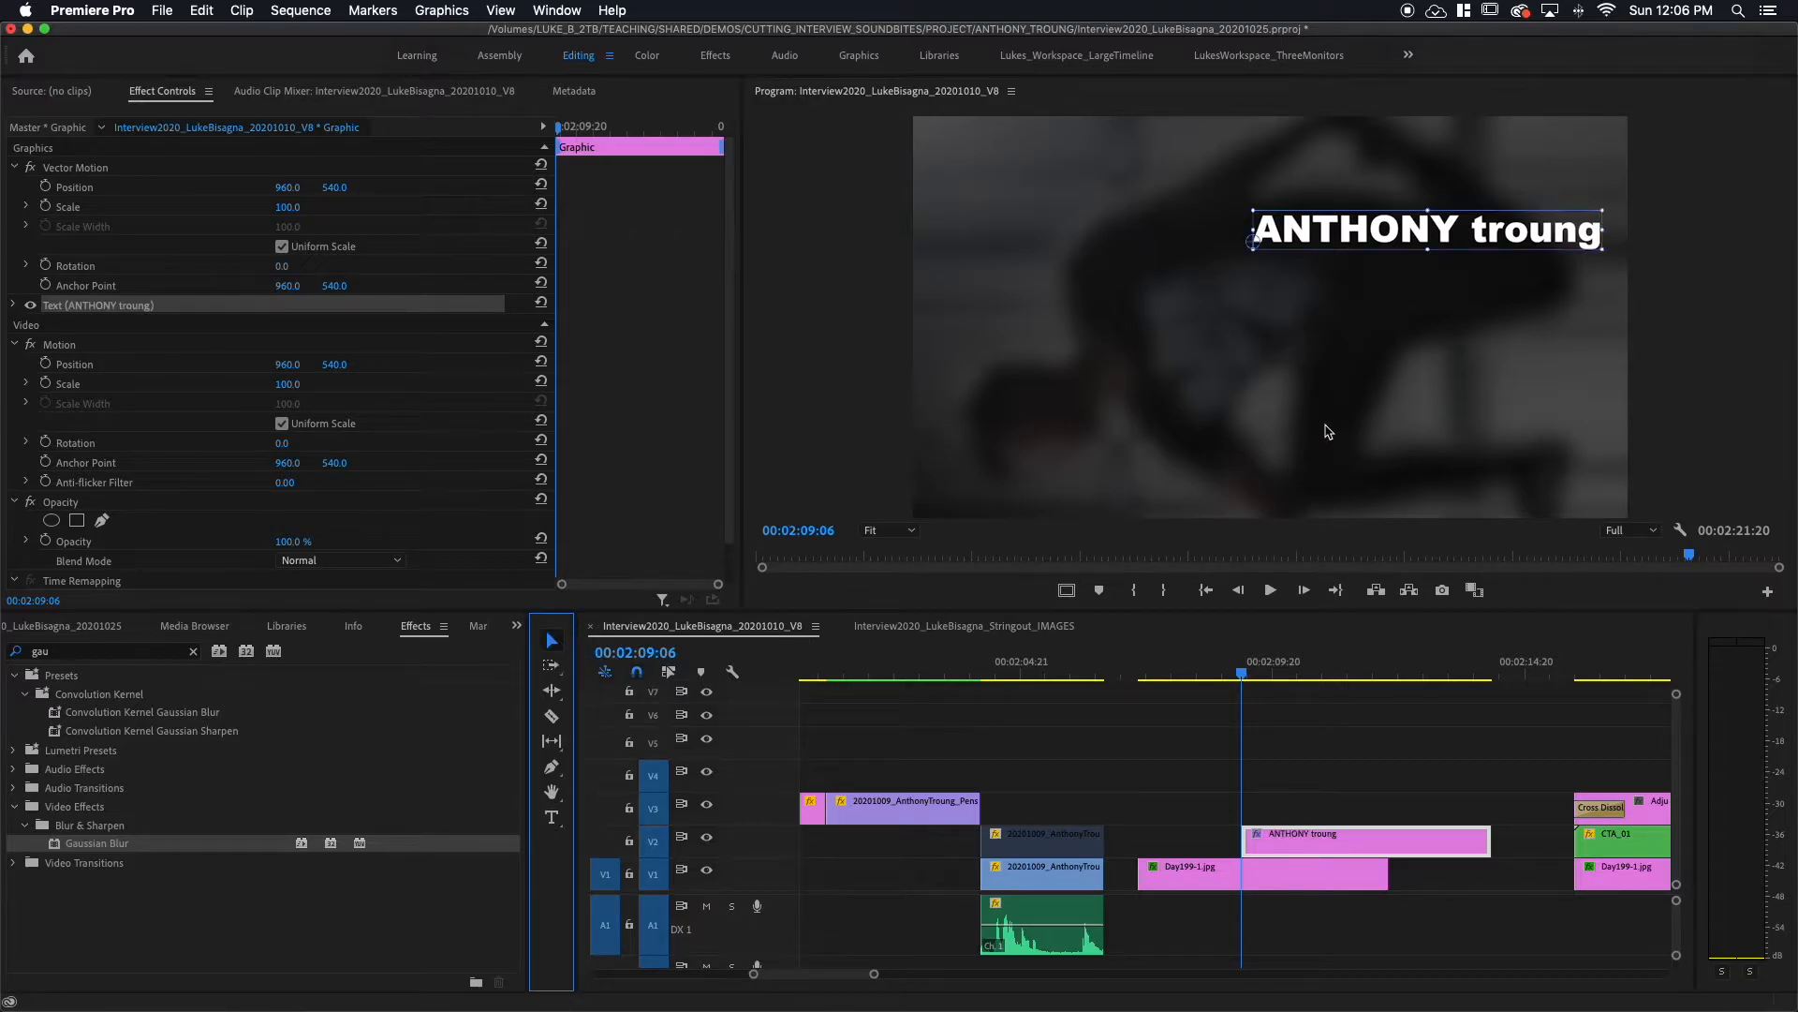
pyautogui.moveTo(1353, 232); pyautogui.dragTo(1206, 259)
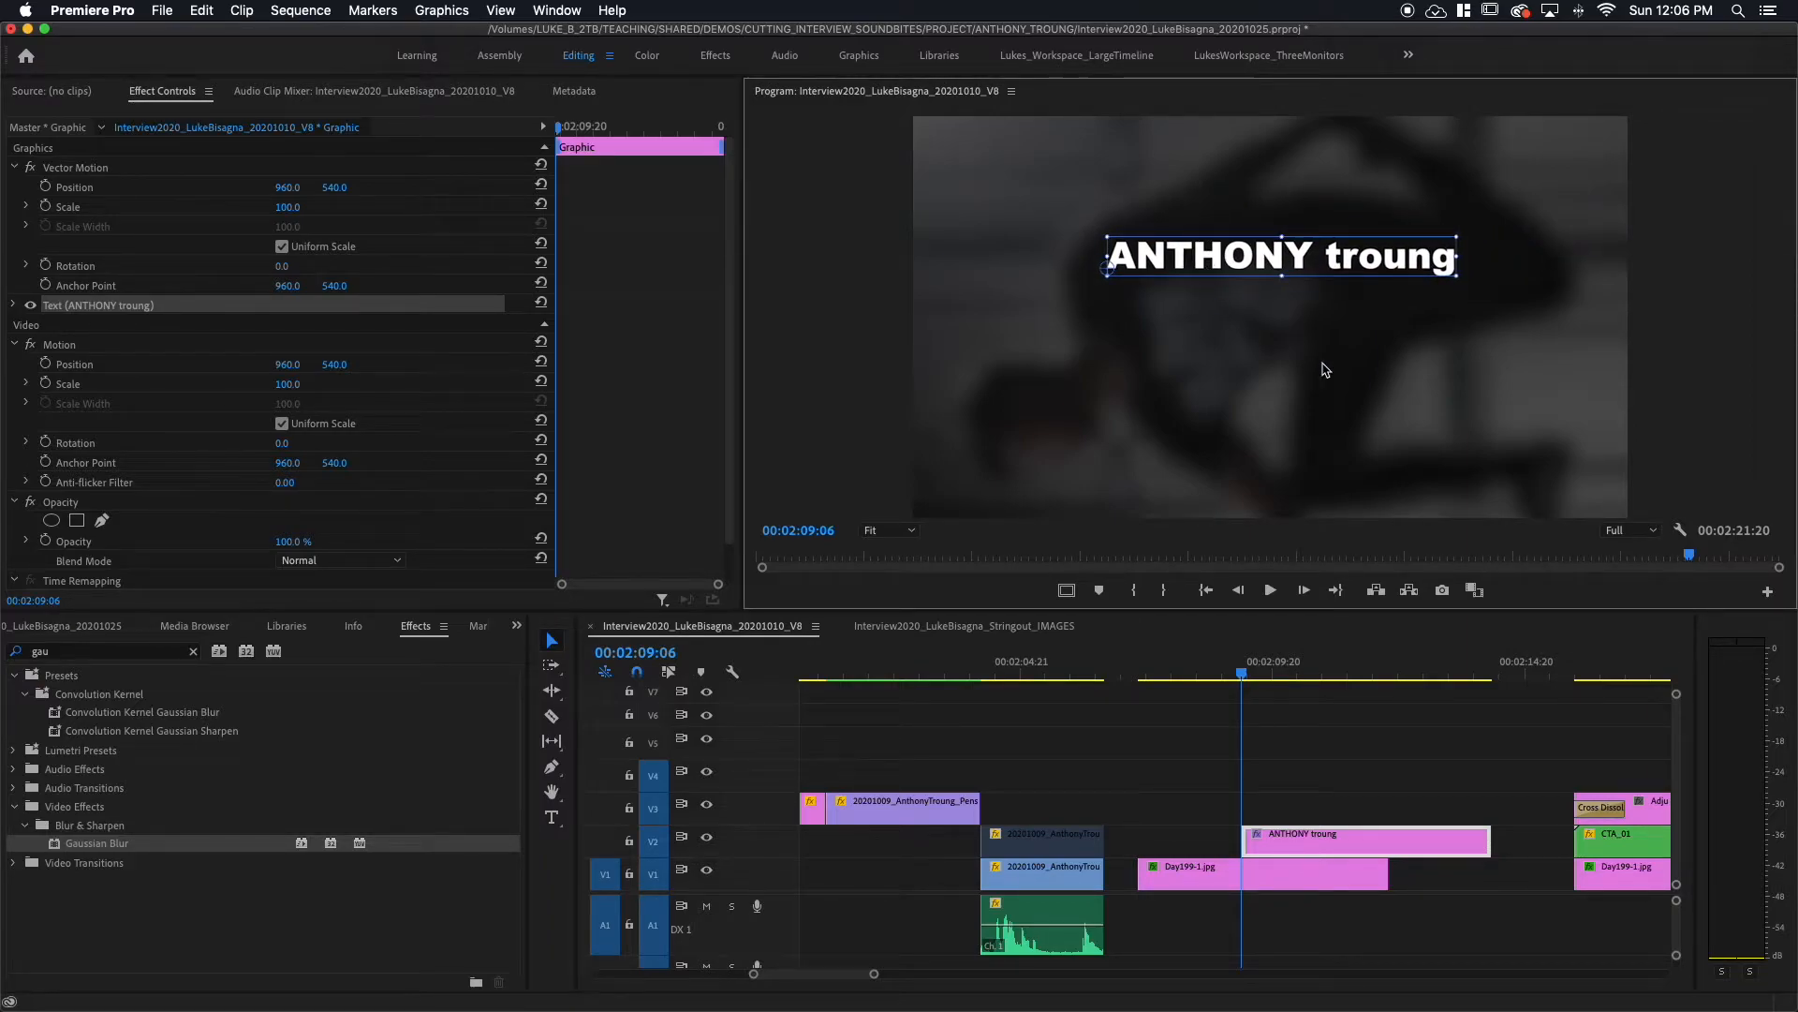
# Step: Enable Safe Margins and position the name title inside the title-safe area
pyautogui.click(1680, 531)
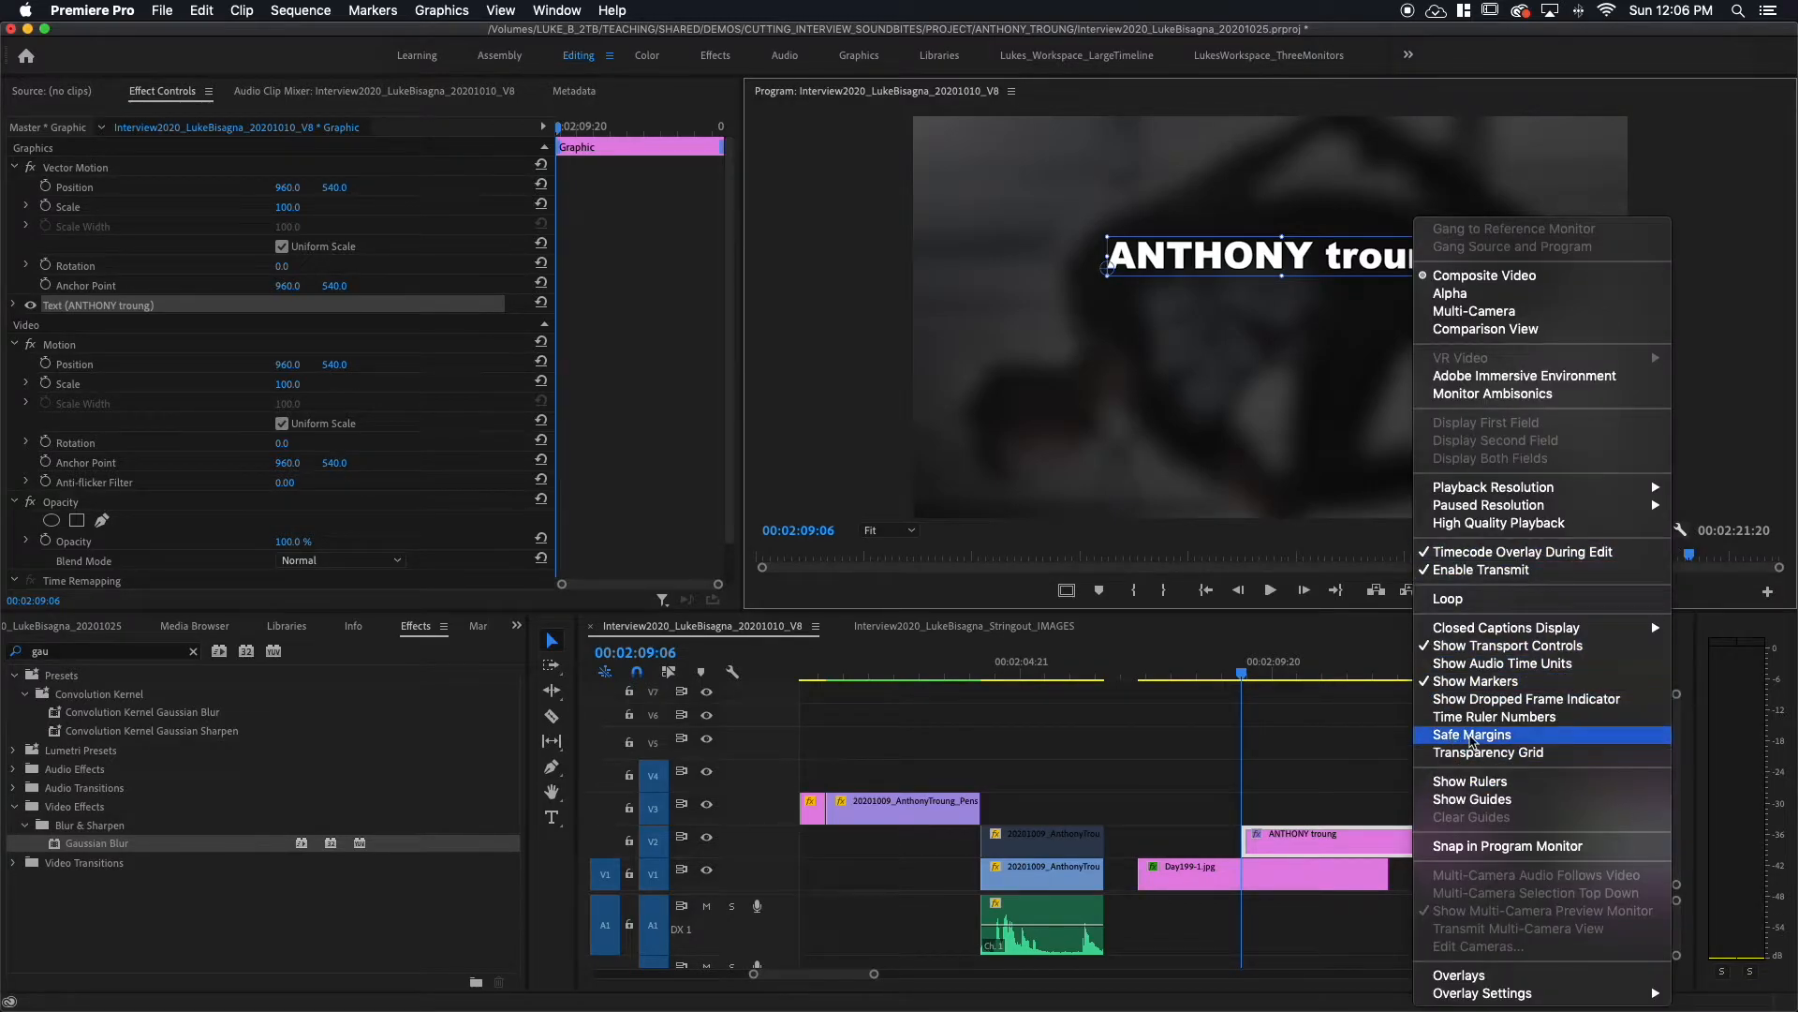
pyautogui.click(1473, 736)
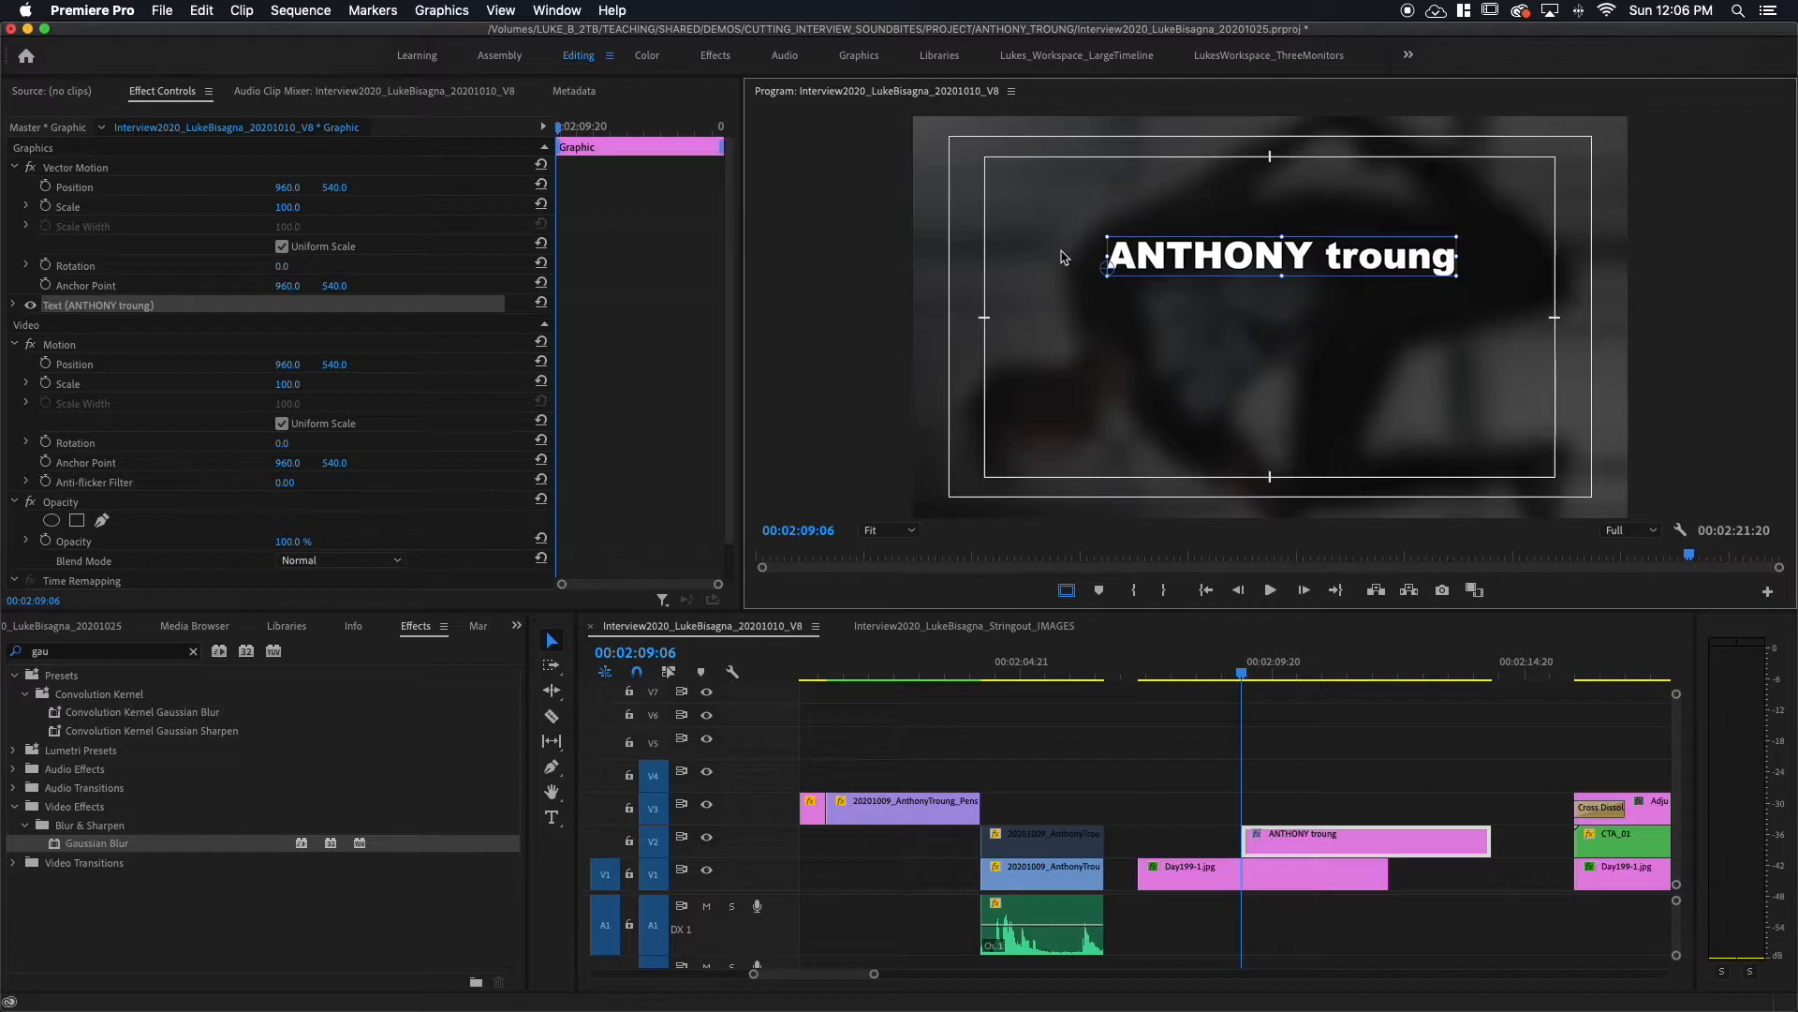
pyautogui.moveTo(1256, 266); pyautogui.dragTo(1240, 193)
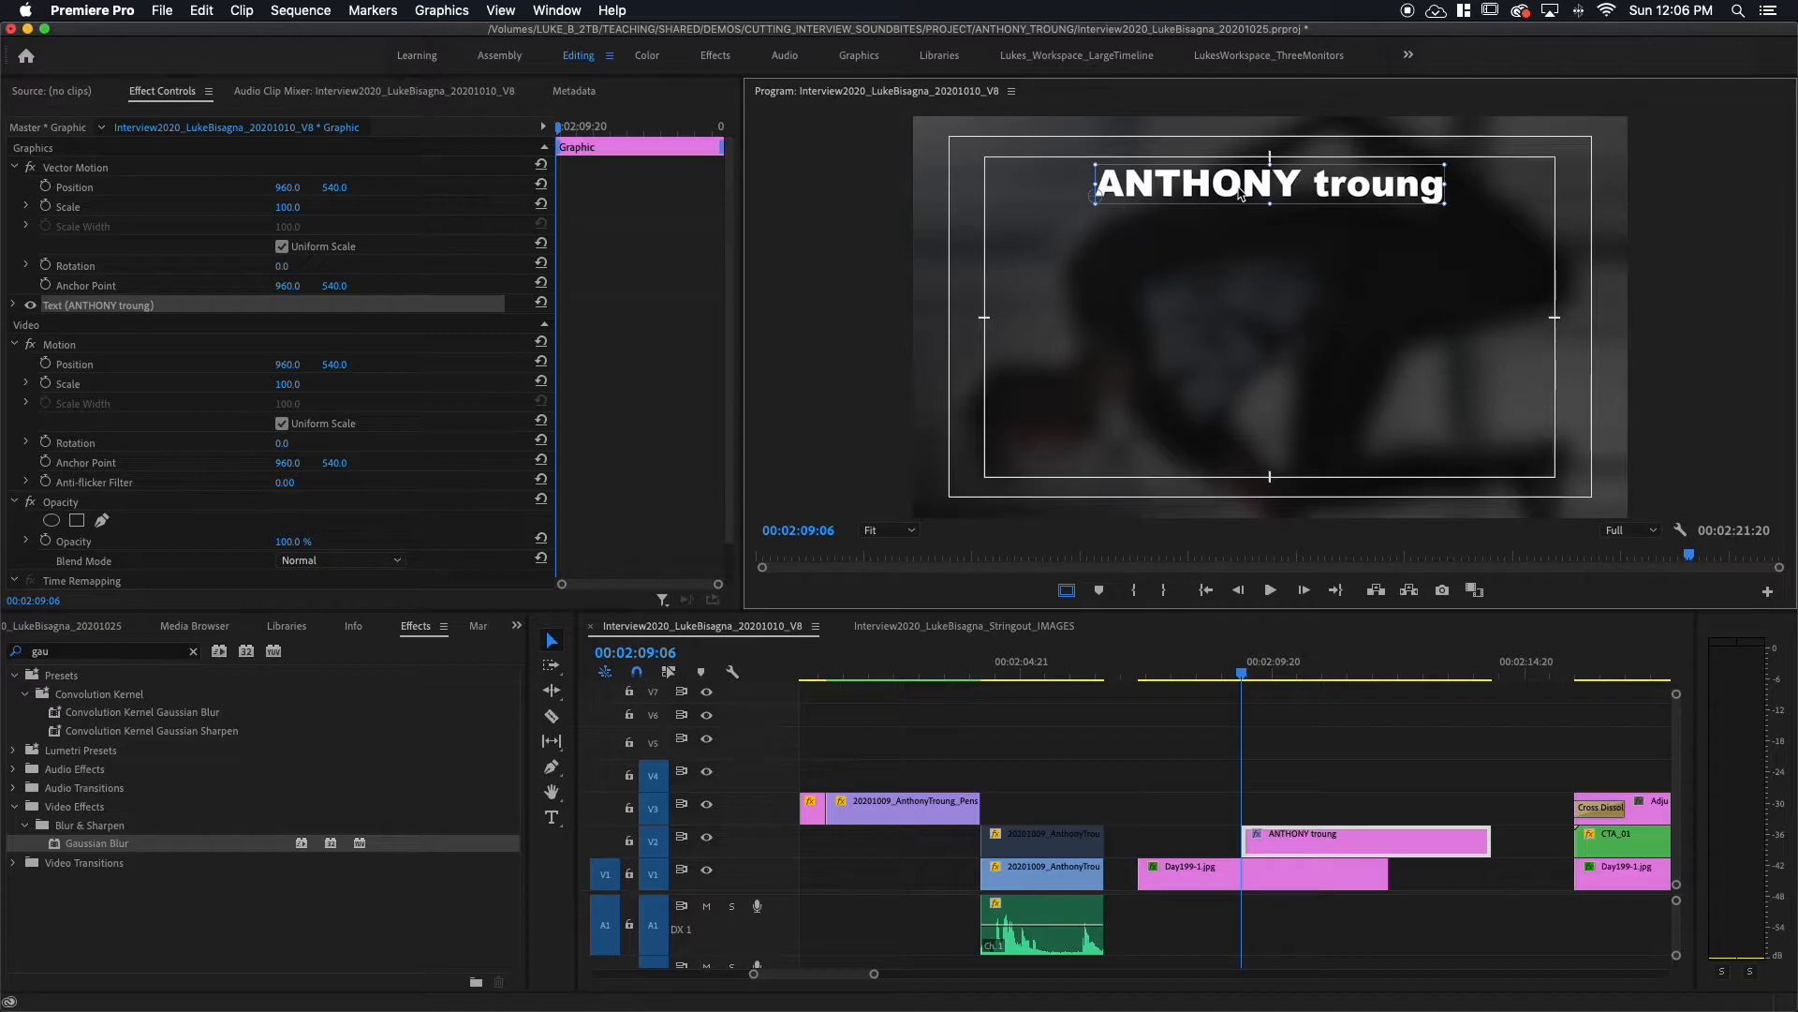
pyautogui.click(1241, 192)
pyautogui.moveTo(1241, 192); pyautogui.dragTo(1238, 264)
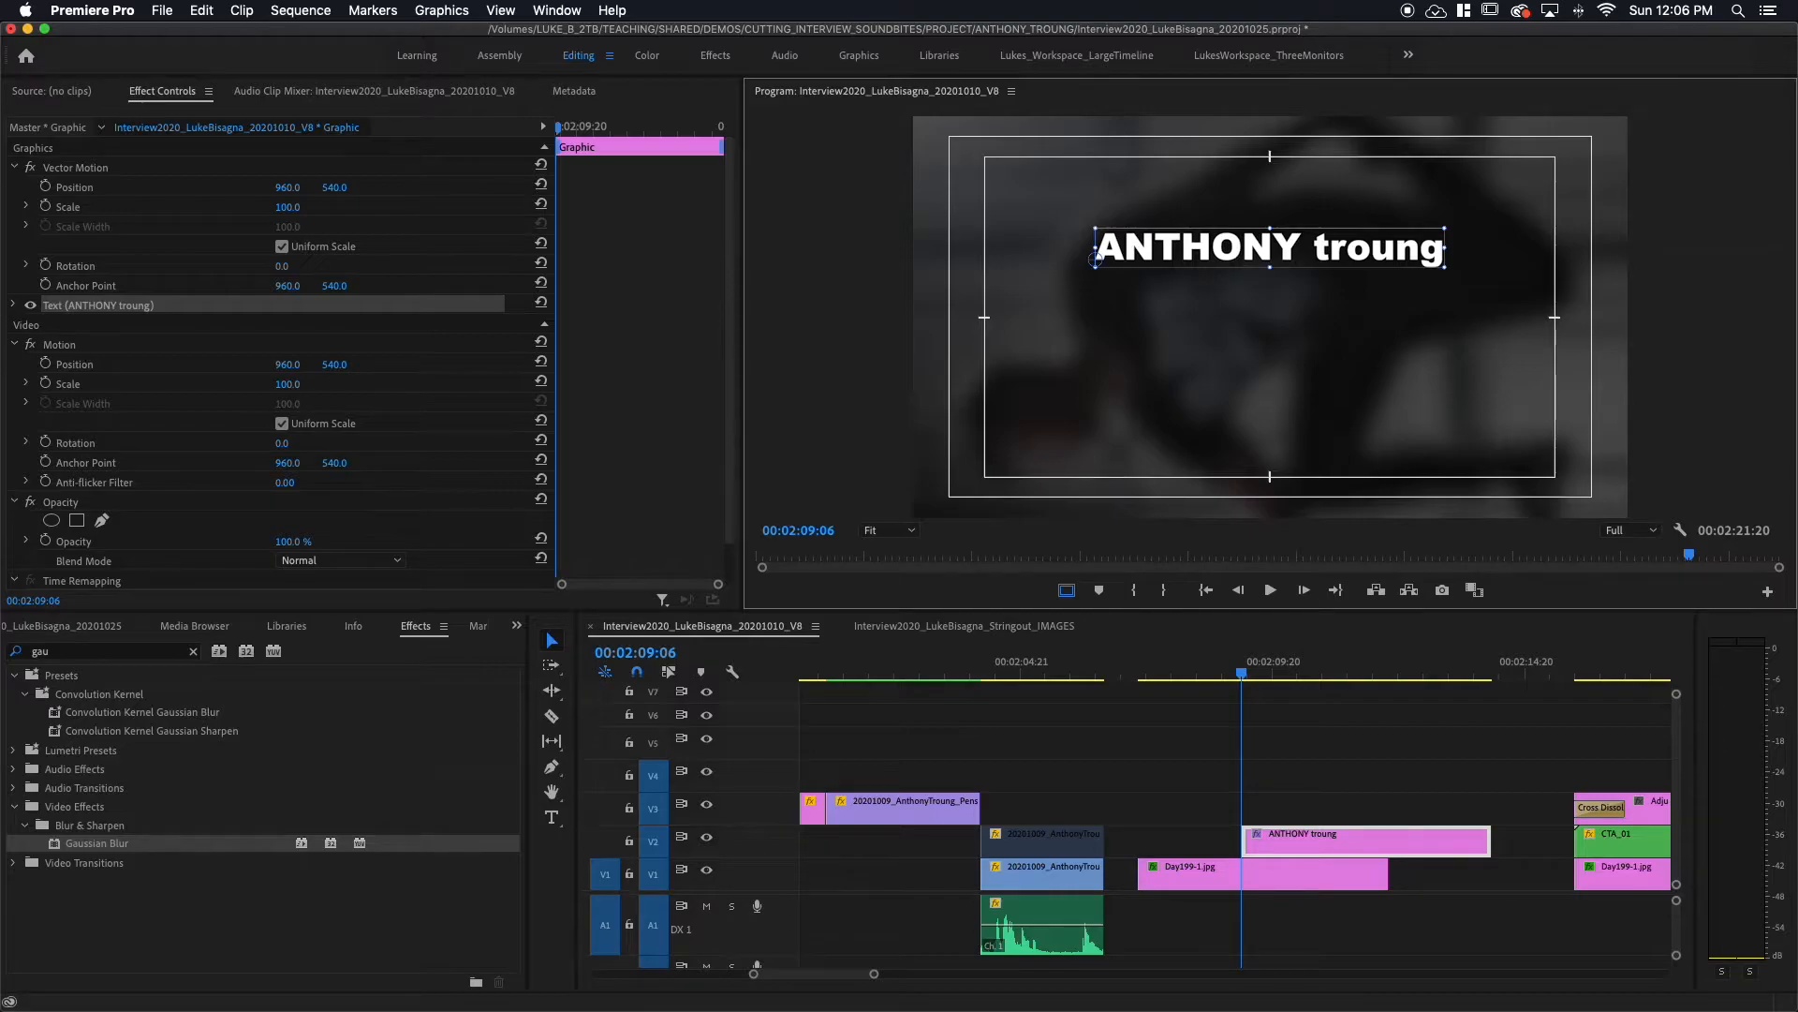
pyautogui.click(15, 306)
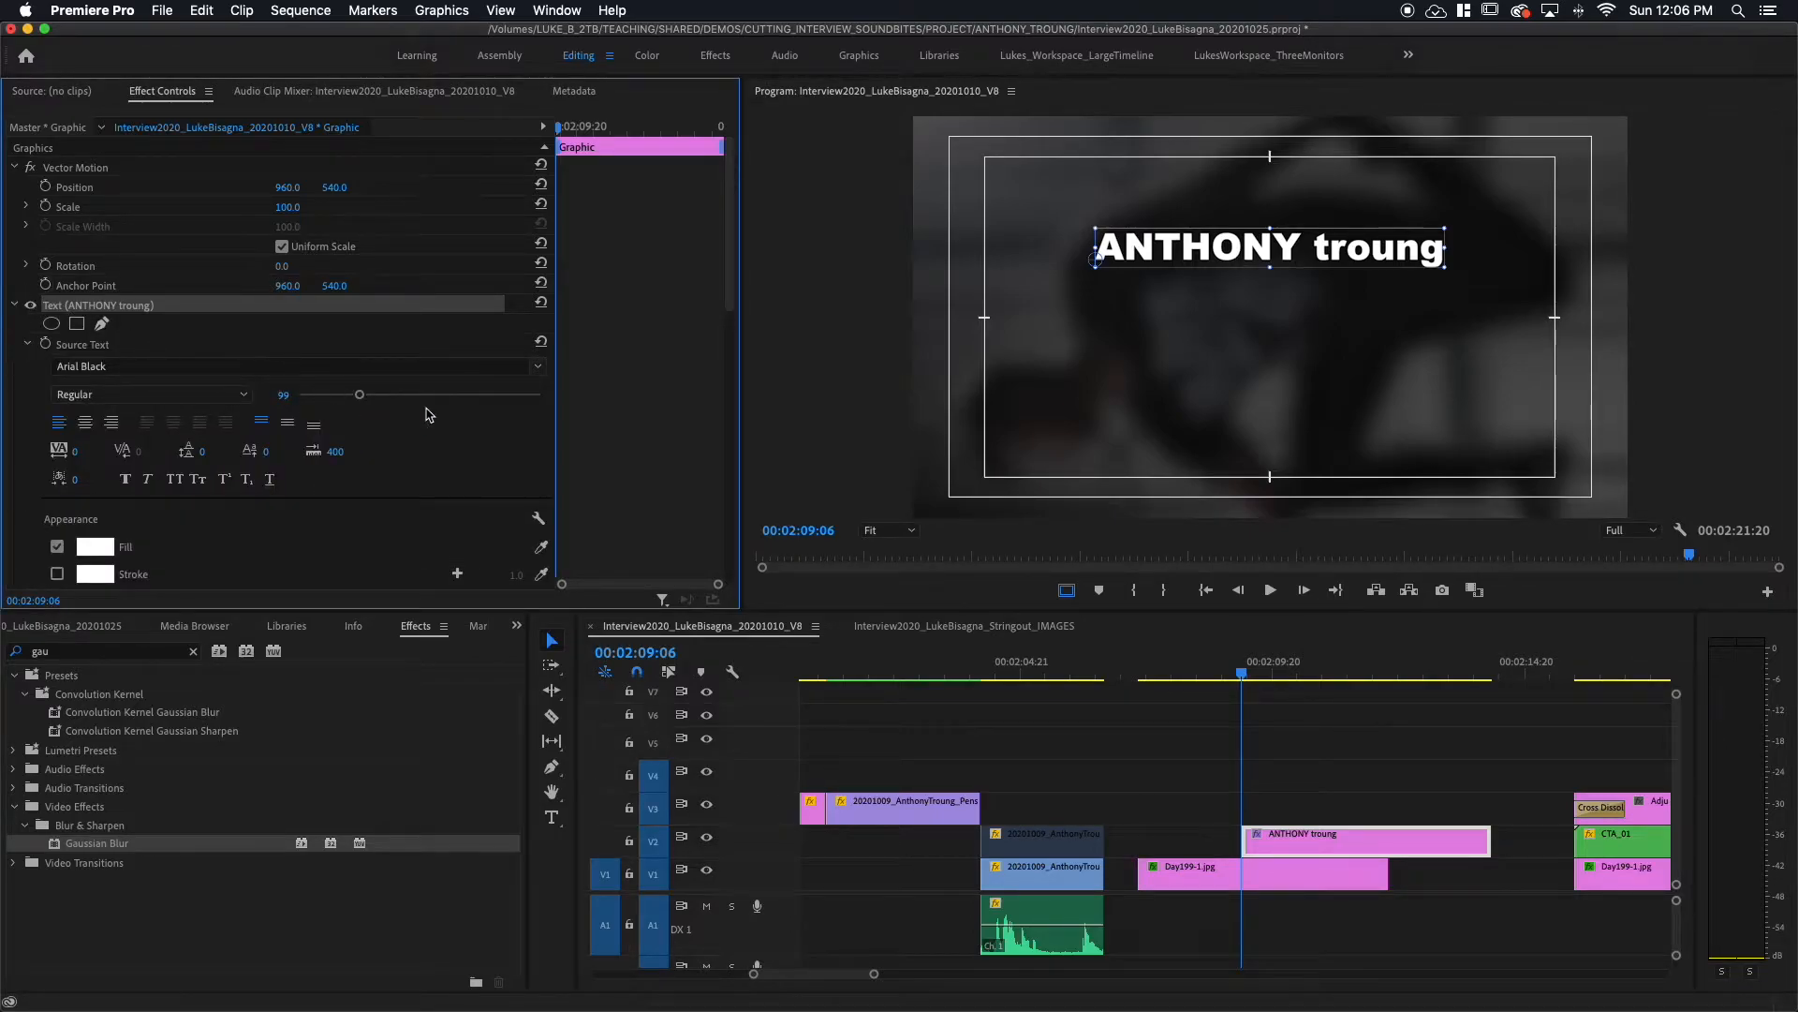
pyautogui.click(282, 395)
pyautogui.write('90')
pyautogui.press('Return')
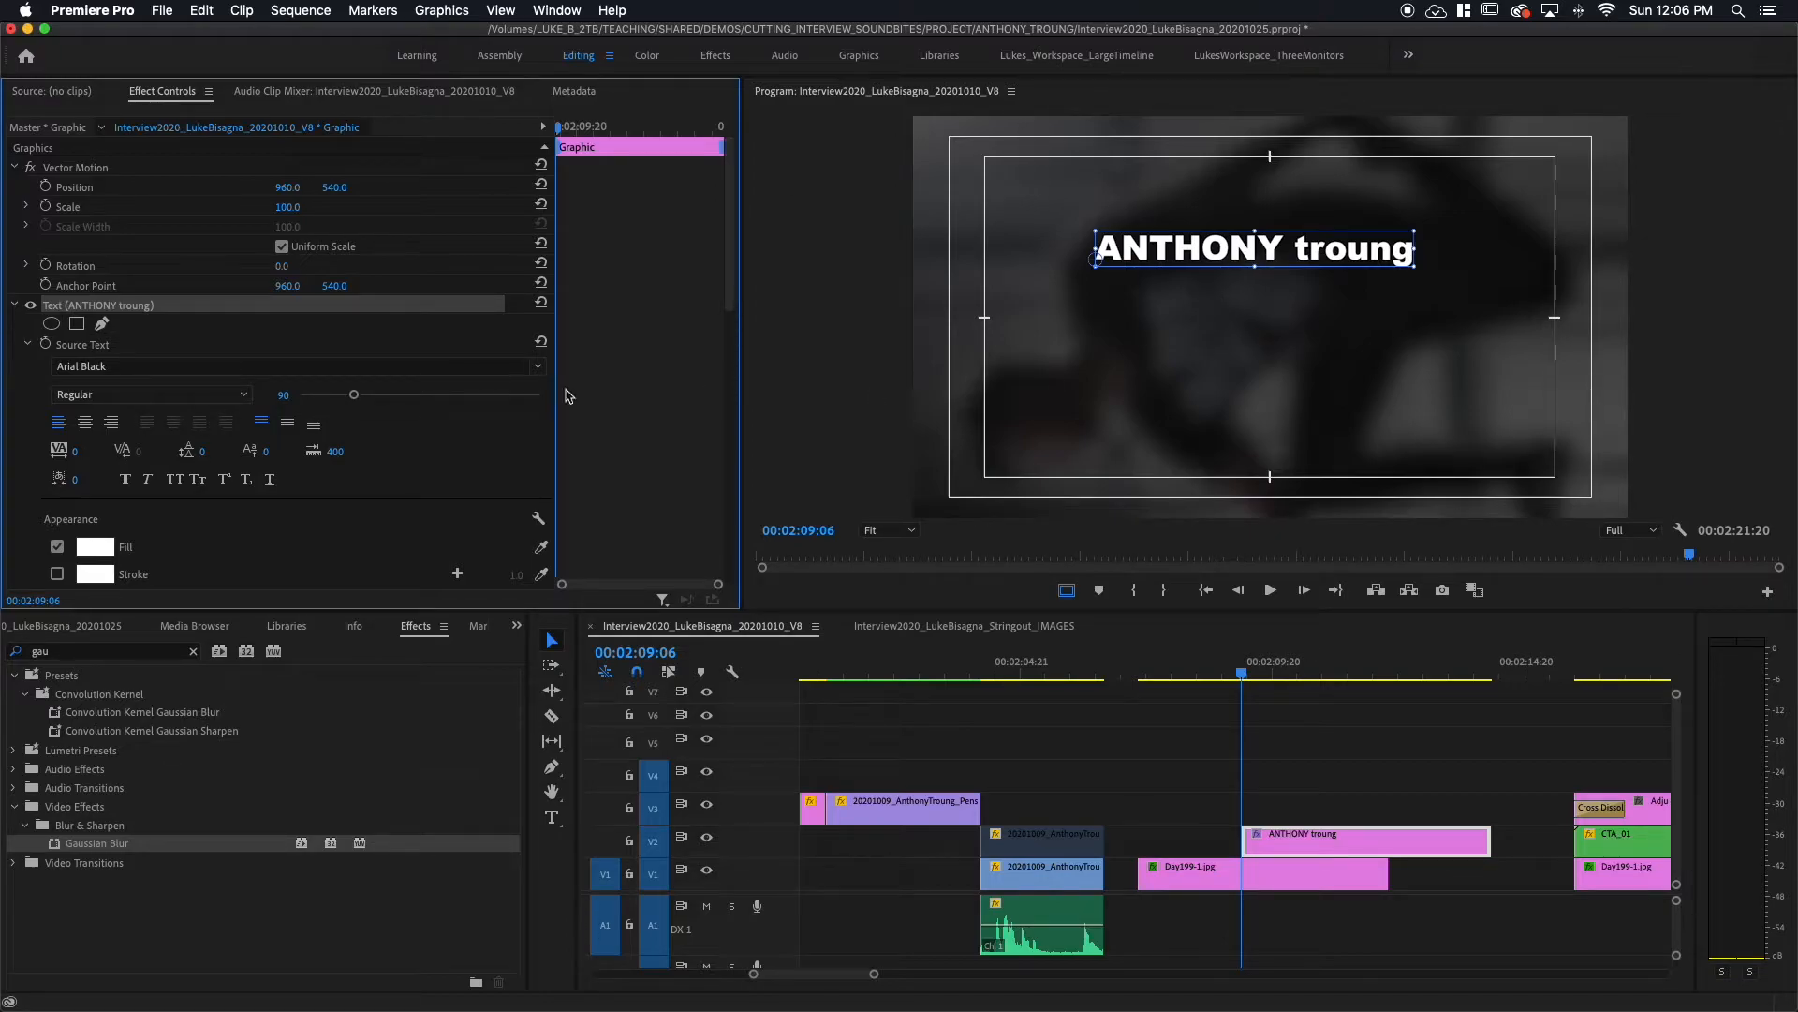
pyautogui.click(85, 422)
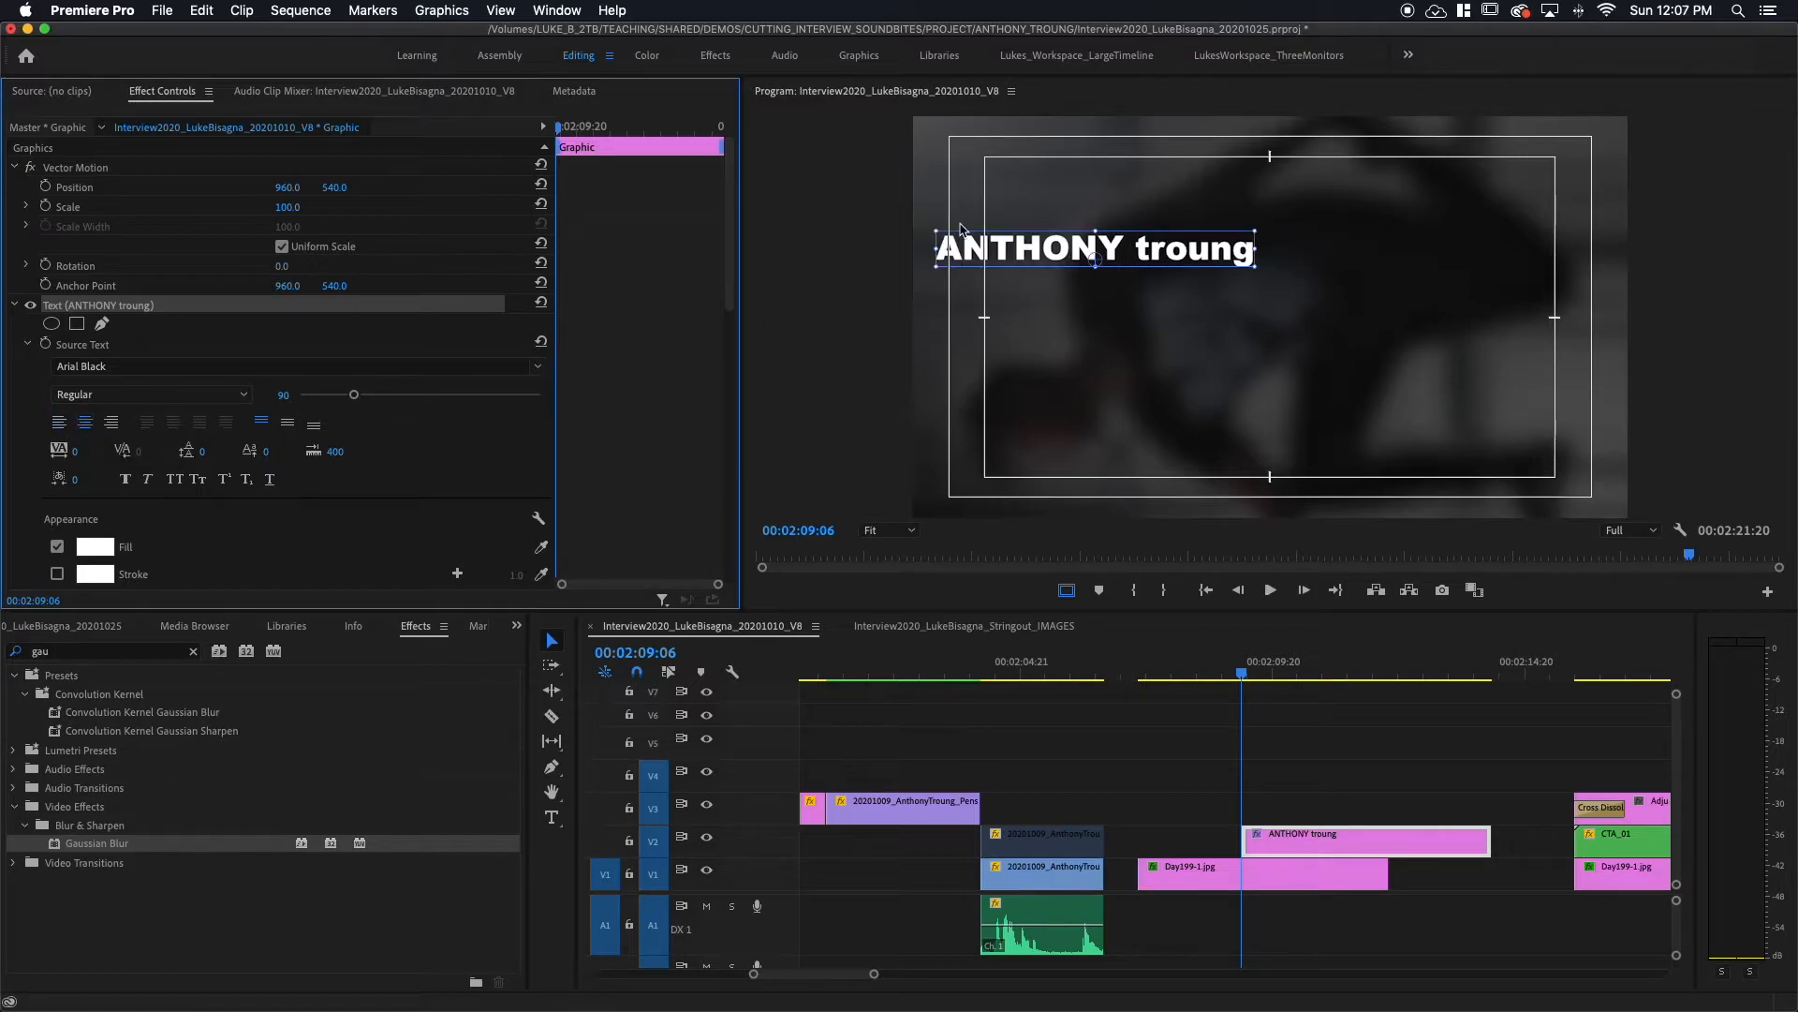
# Step: Centre the title in the frame and slide its V2 clip left to start with the Day199-1.jpg still
pyautogui.moveTo(1028, 255); pyautogui.dragTo(1208, 186)
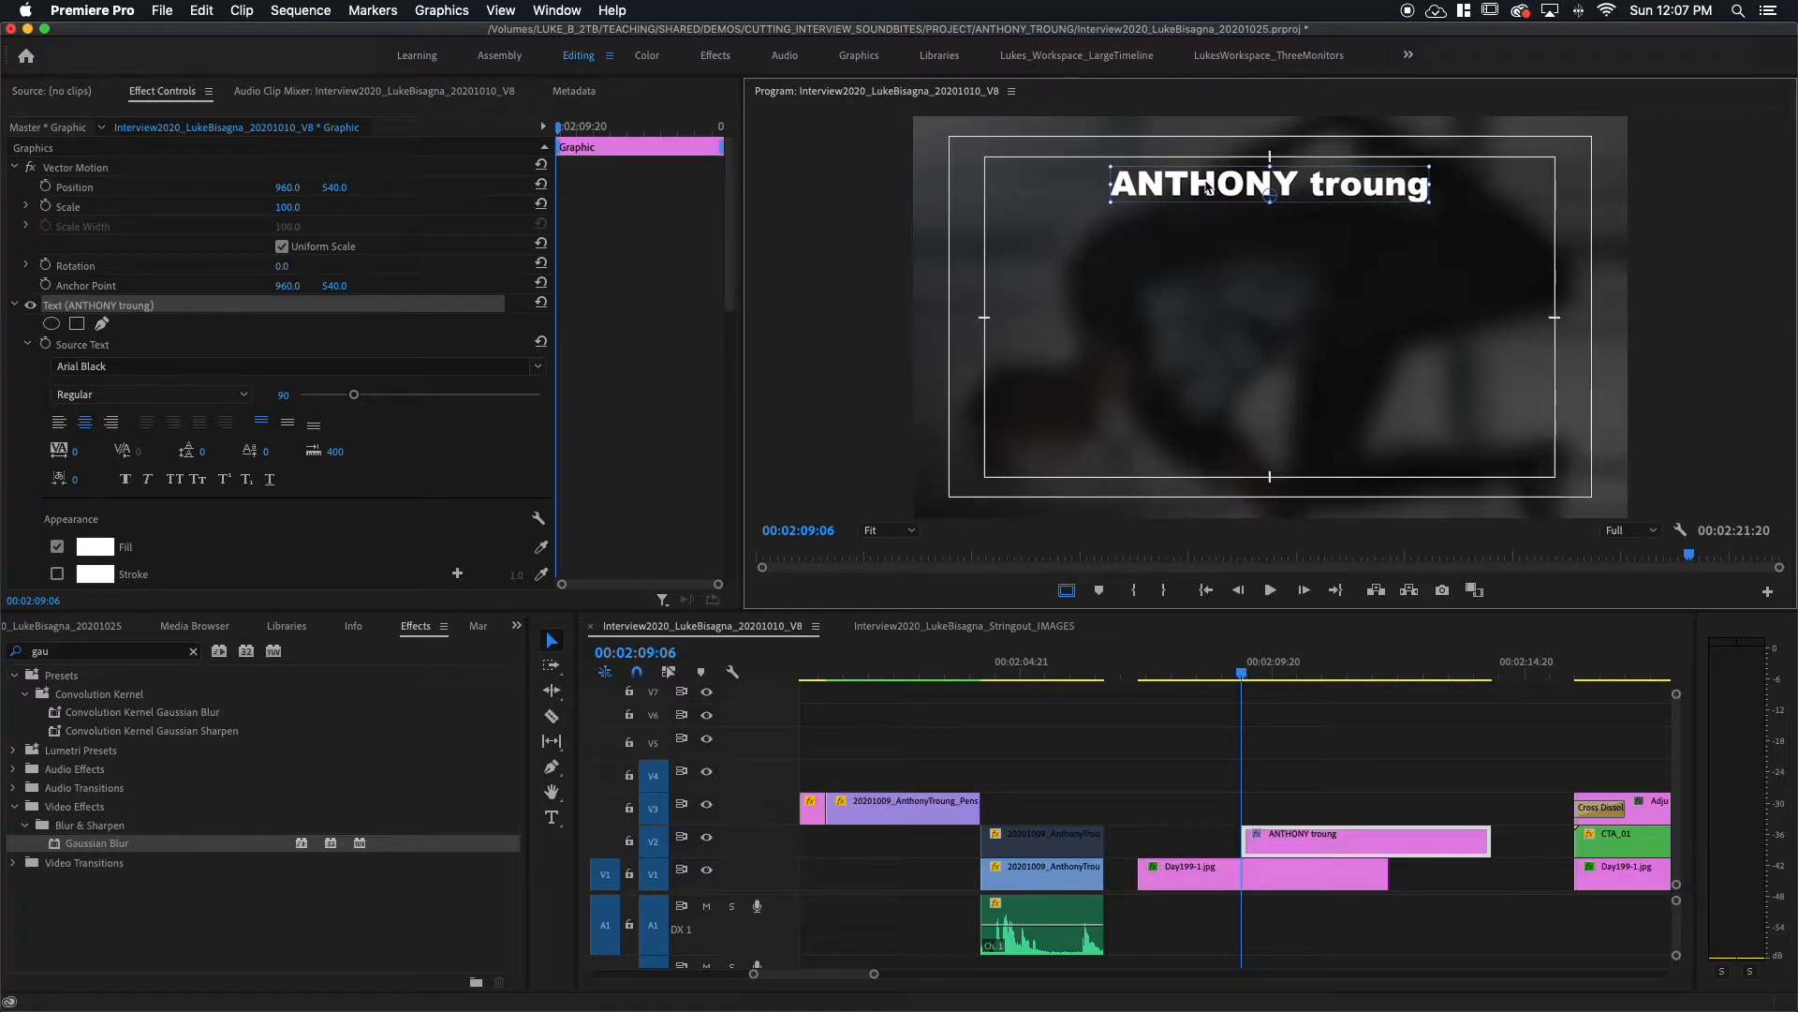
pyautogui.click(1208, 187)
pyautogui.moveTo(1208, 186); pyautogui.dragTo(1205, 256)
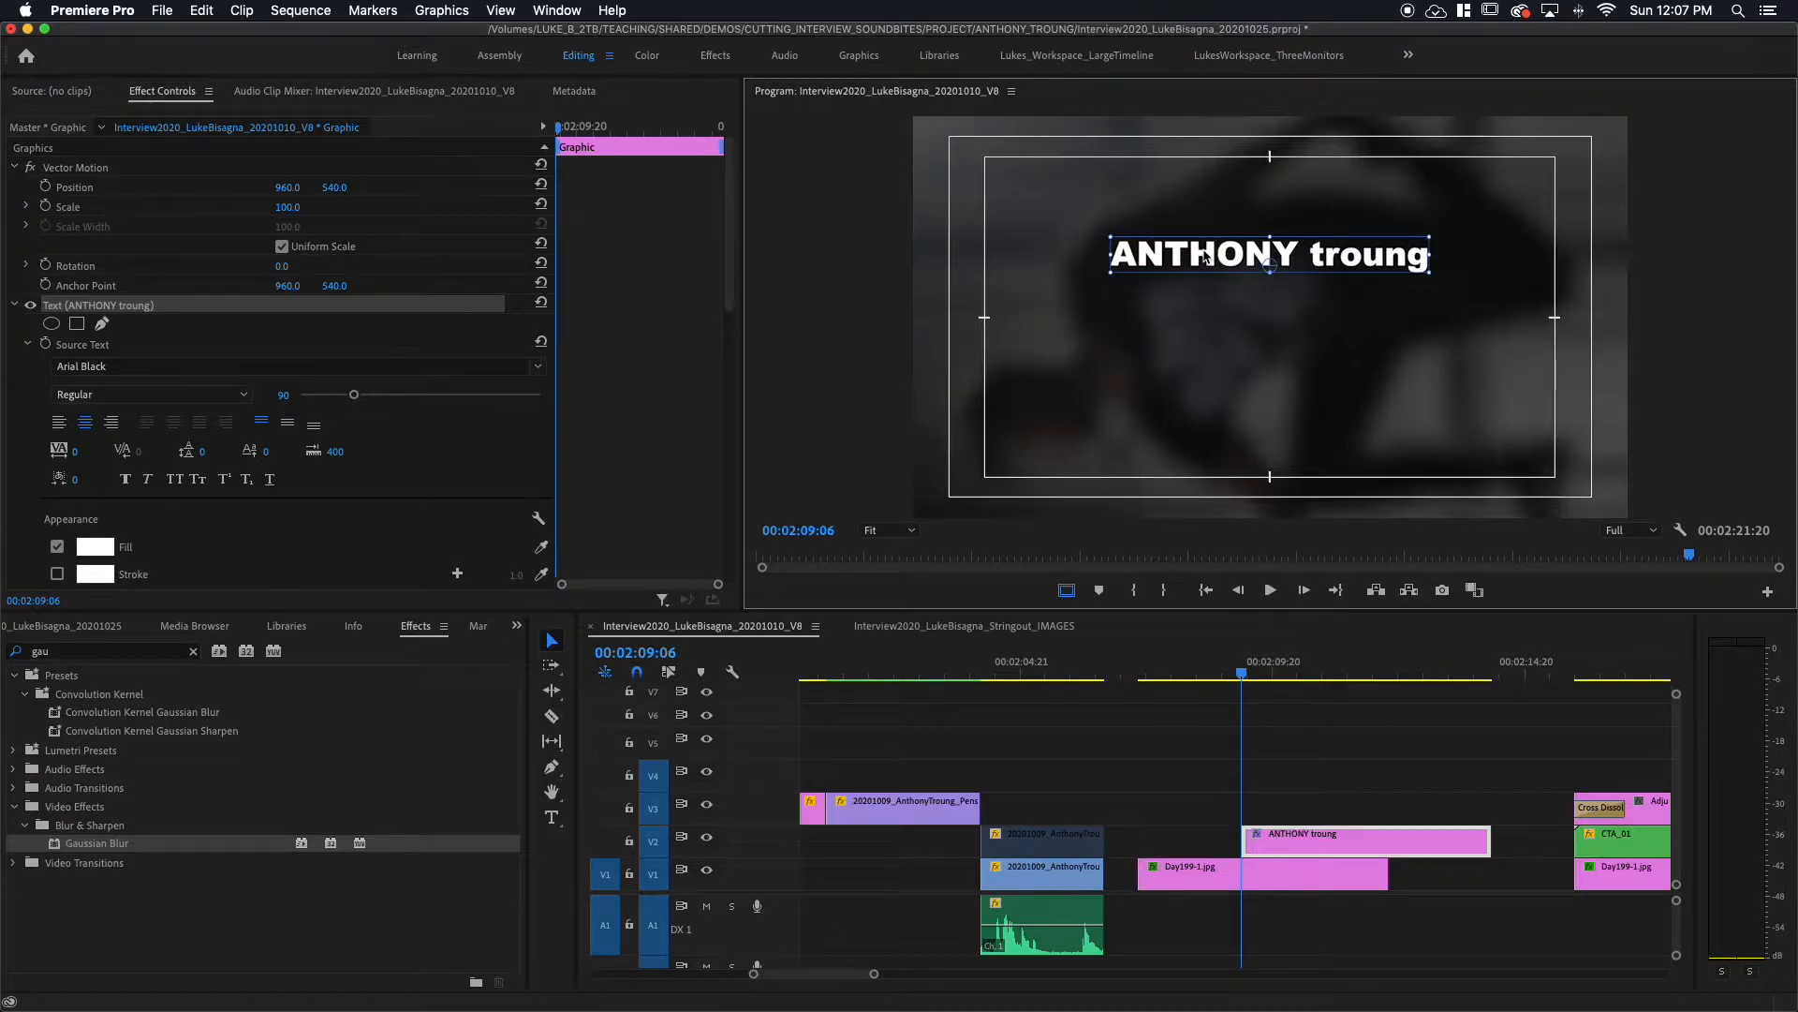
pyautogui.moveTo(1381, 848); pyautogui.dragTo(1283, 843)
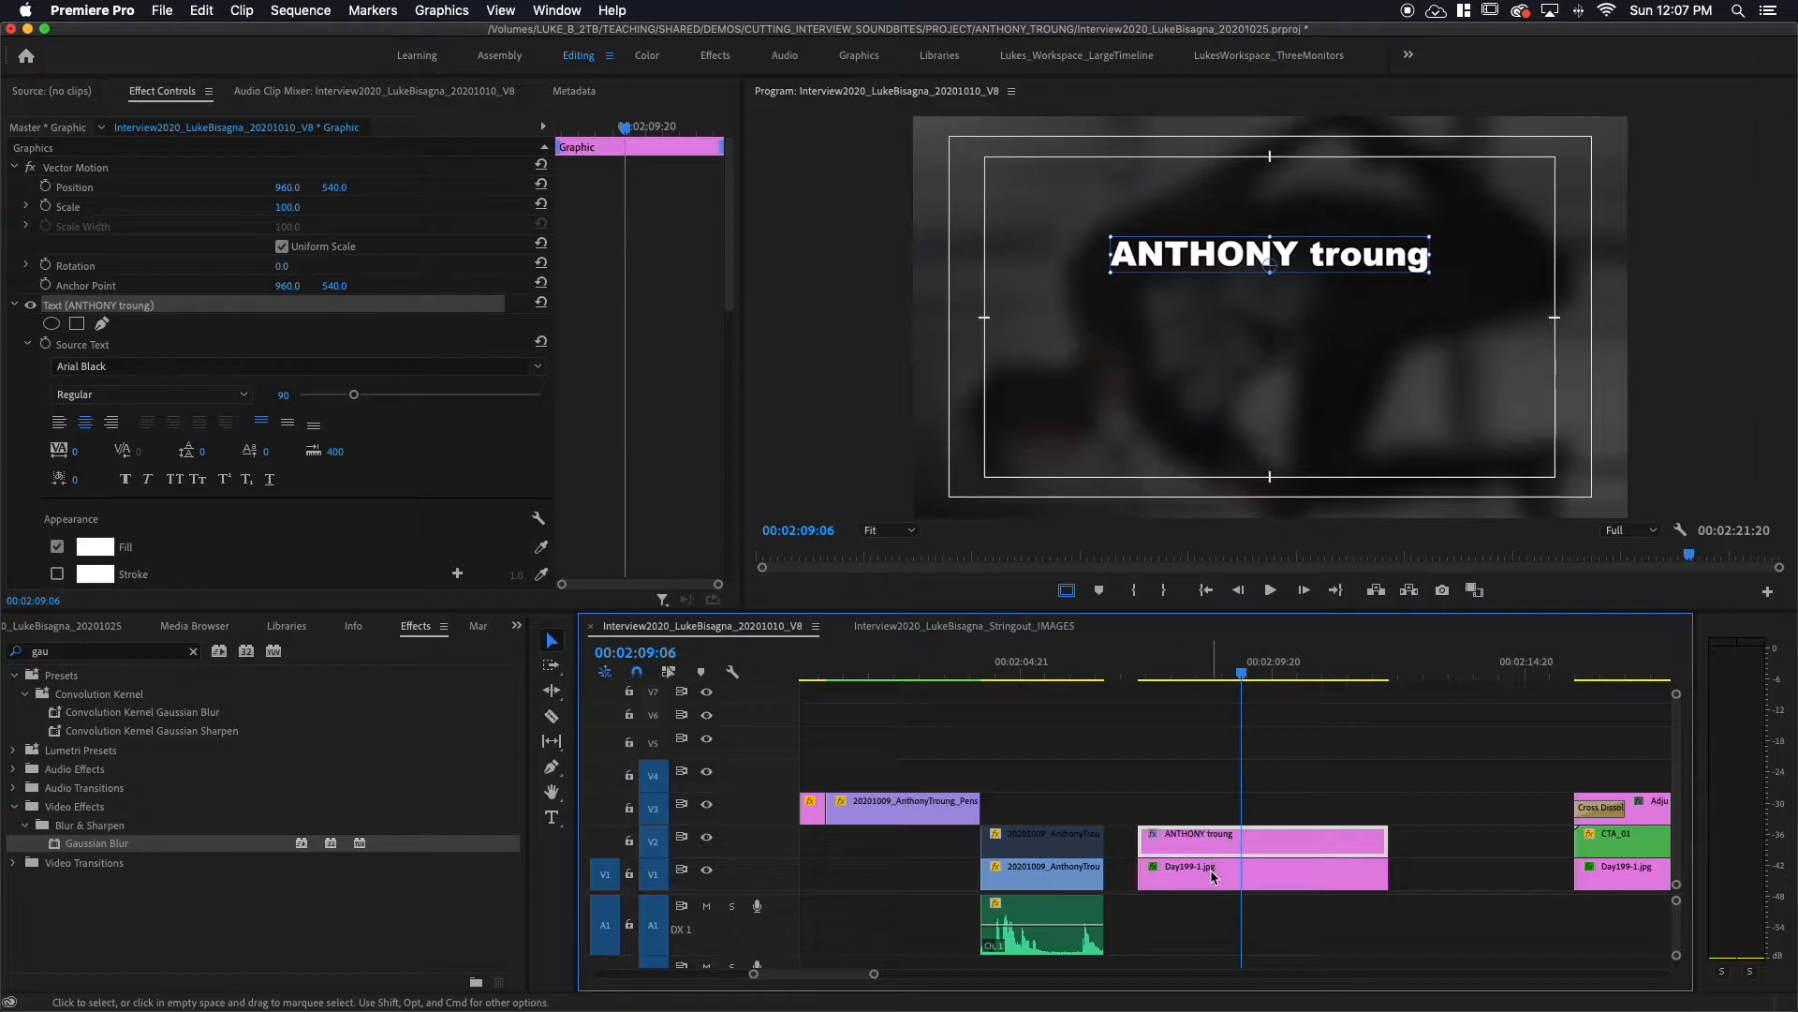
# Step: With the playhead at the title clip's start, change the font from Arial Black to Avenir Next Bold
pyautogui.click(1176, 670)
pyautogui.press('Up')
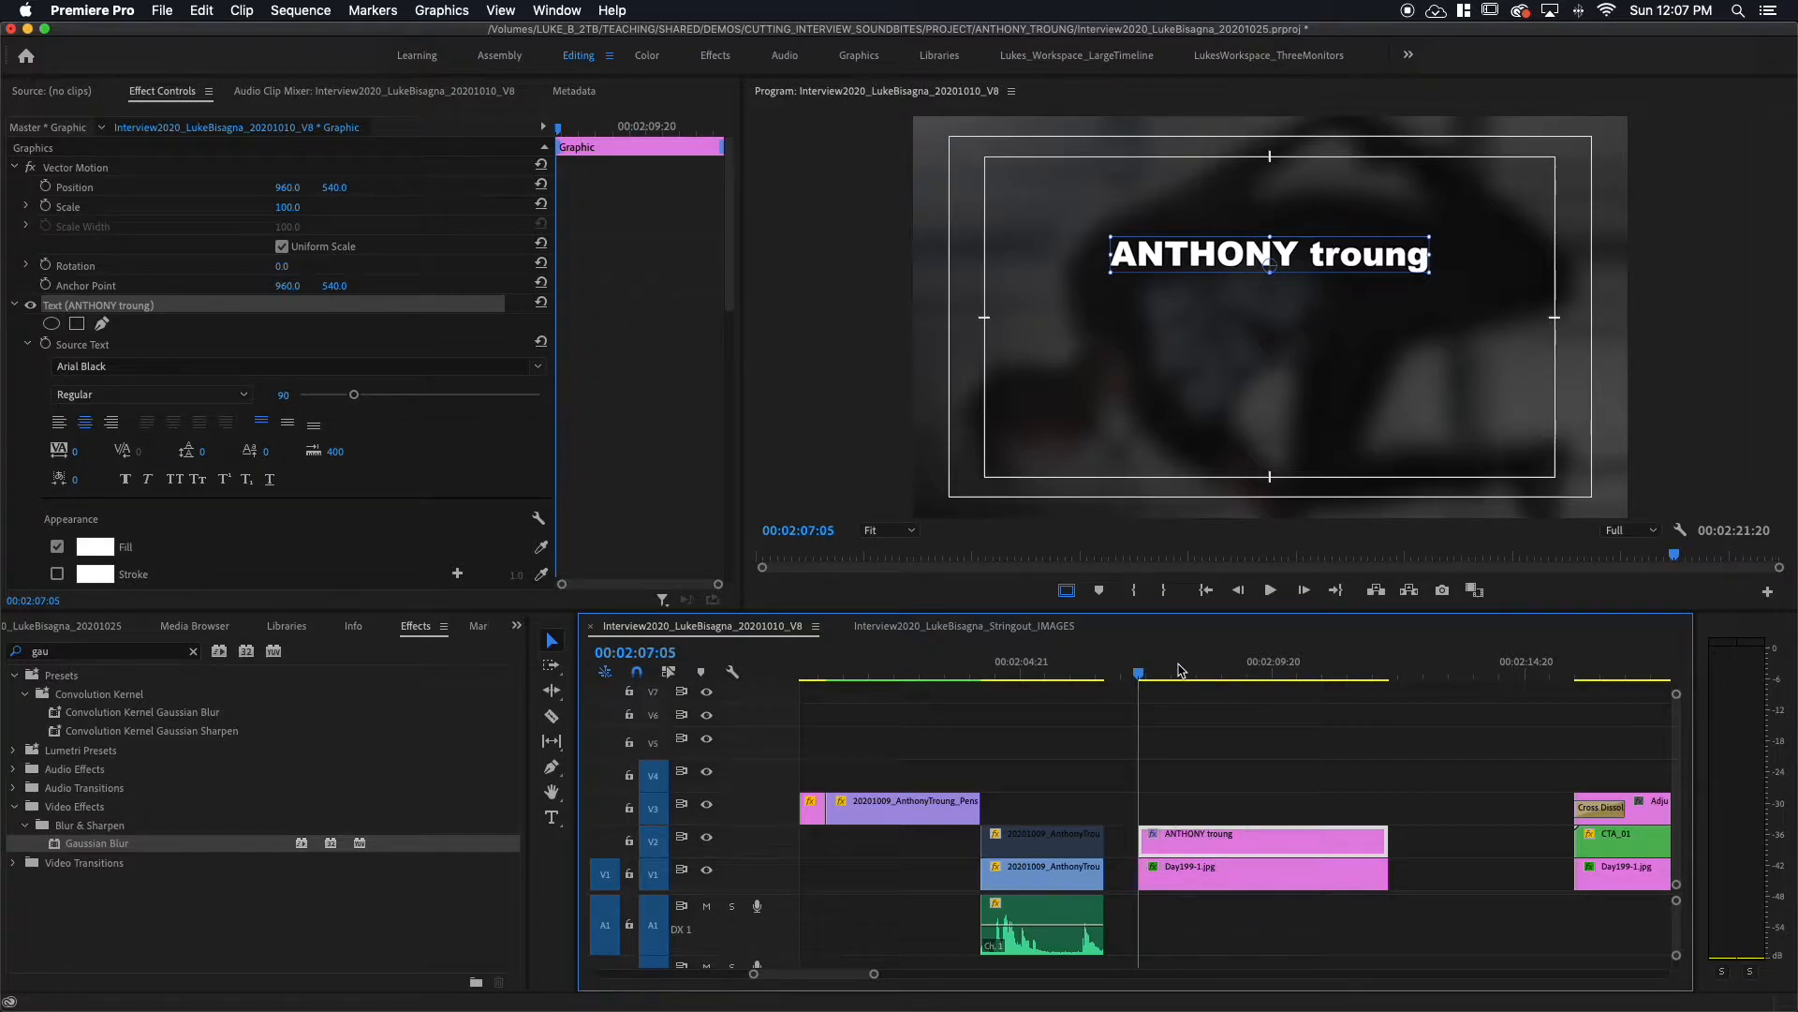
pyautogui.click(525, 367)
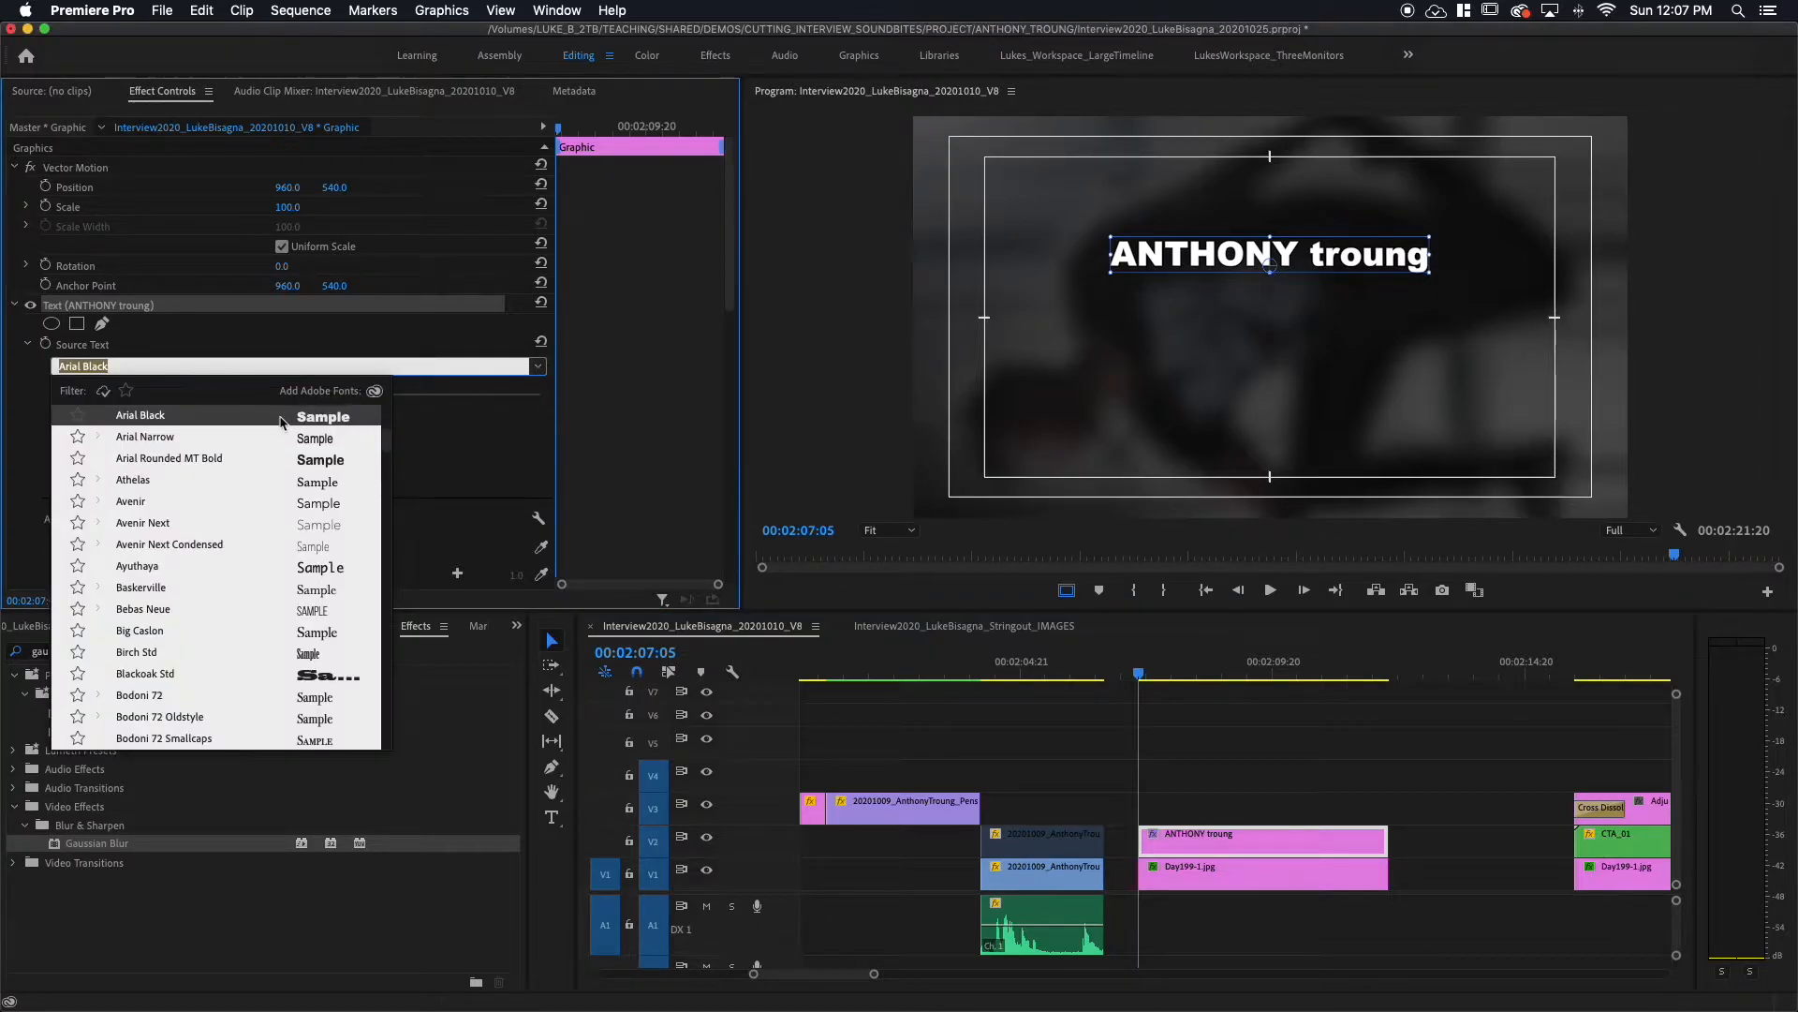
pyautogui.click(146, 524)
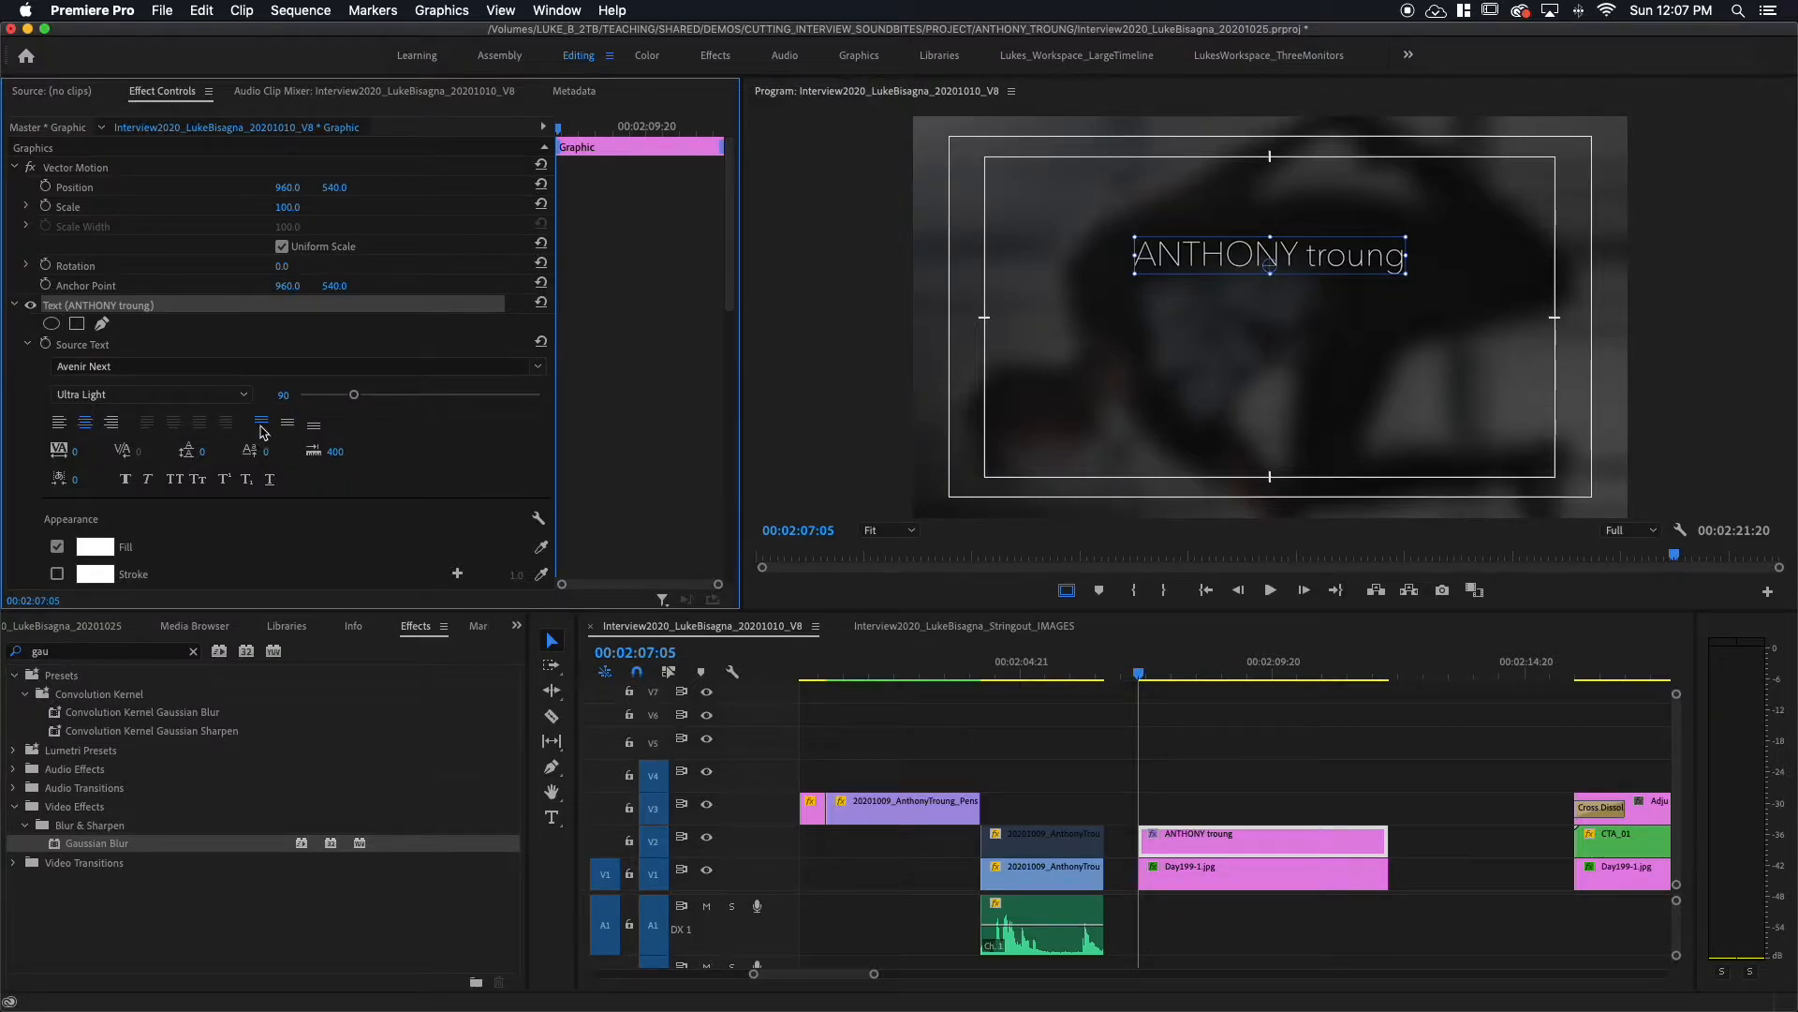
pyautogui.click(248, 395)
pyautogui.click(82, 579)
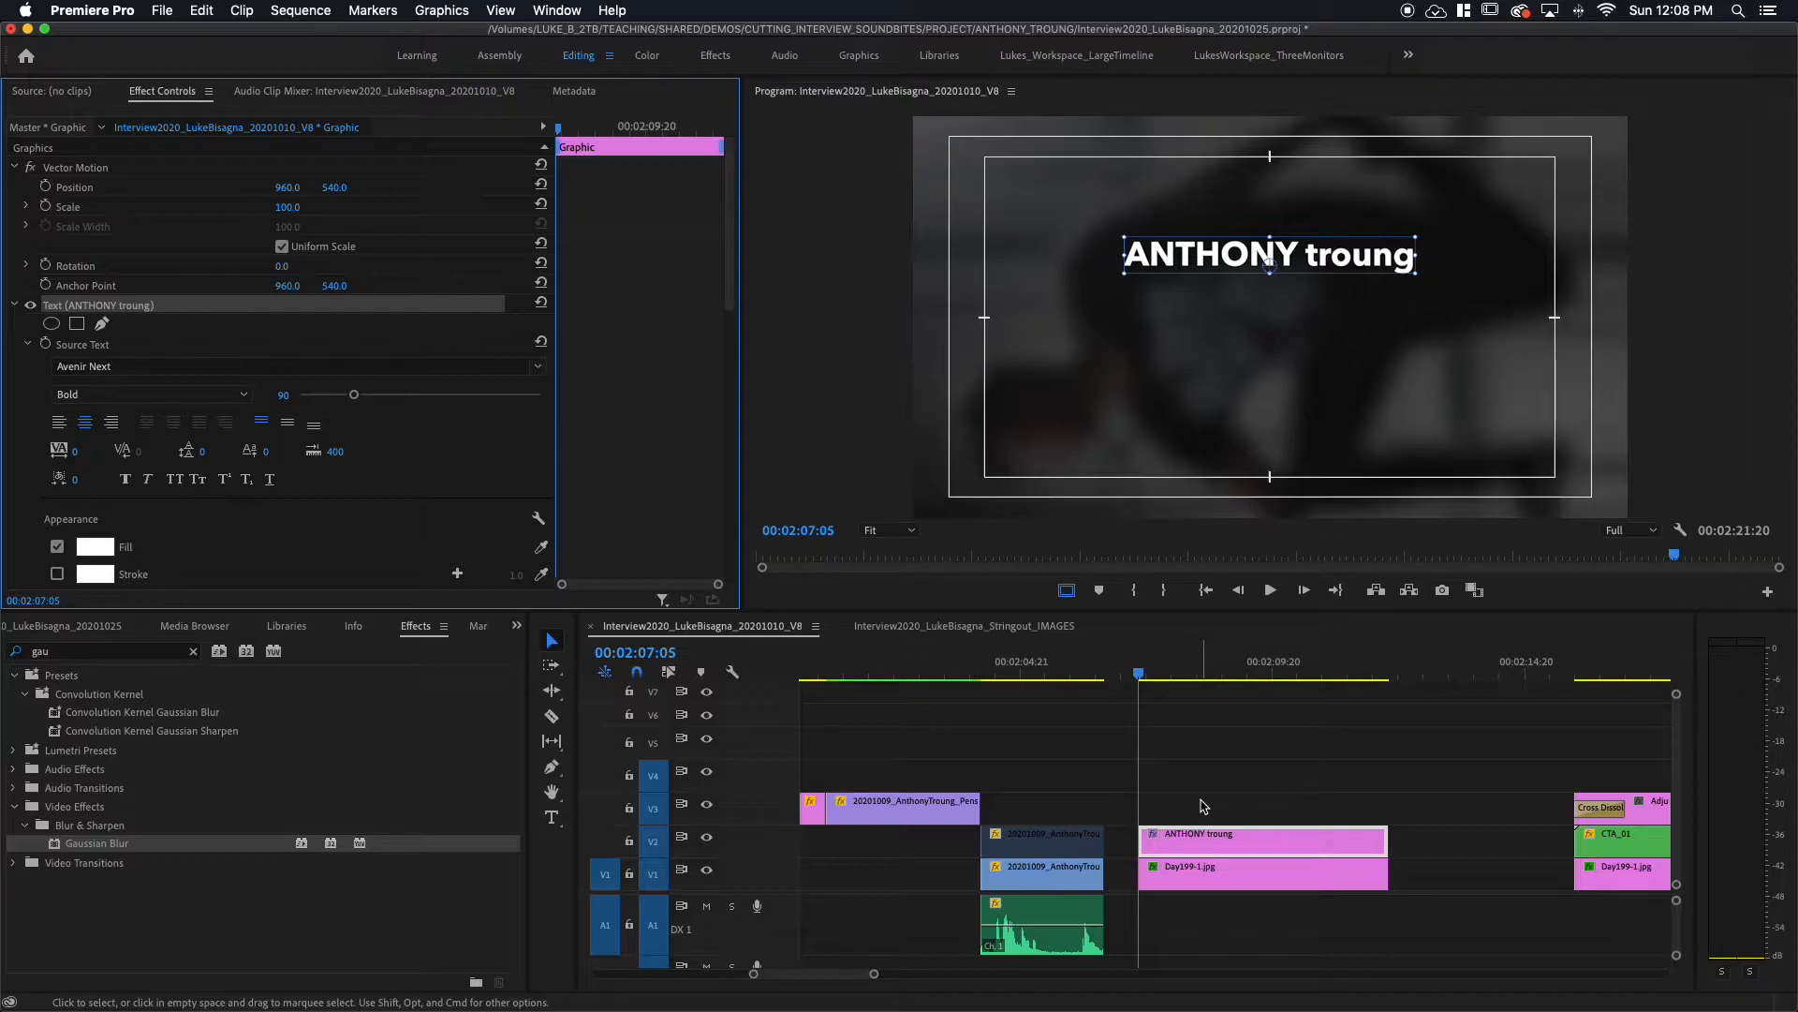
pyautogui.click(1248, 808)
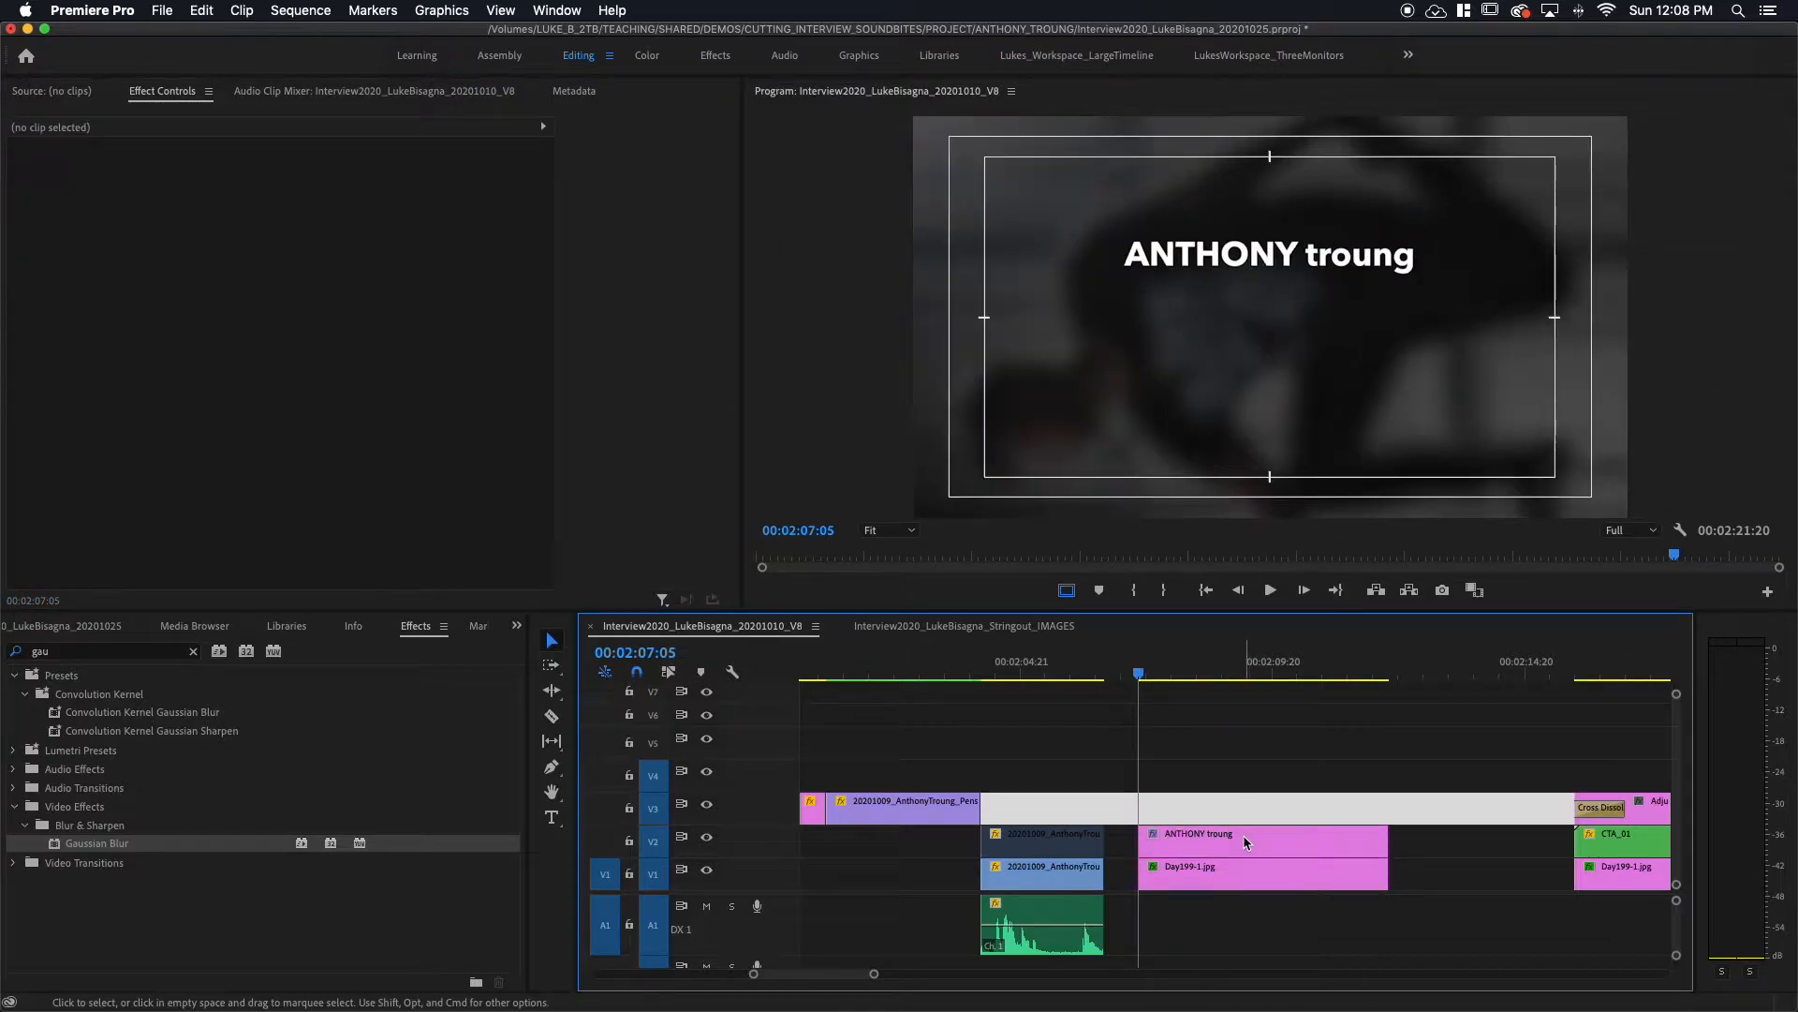
pyautogui.click(1244, 835)
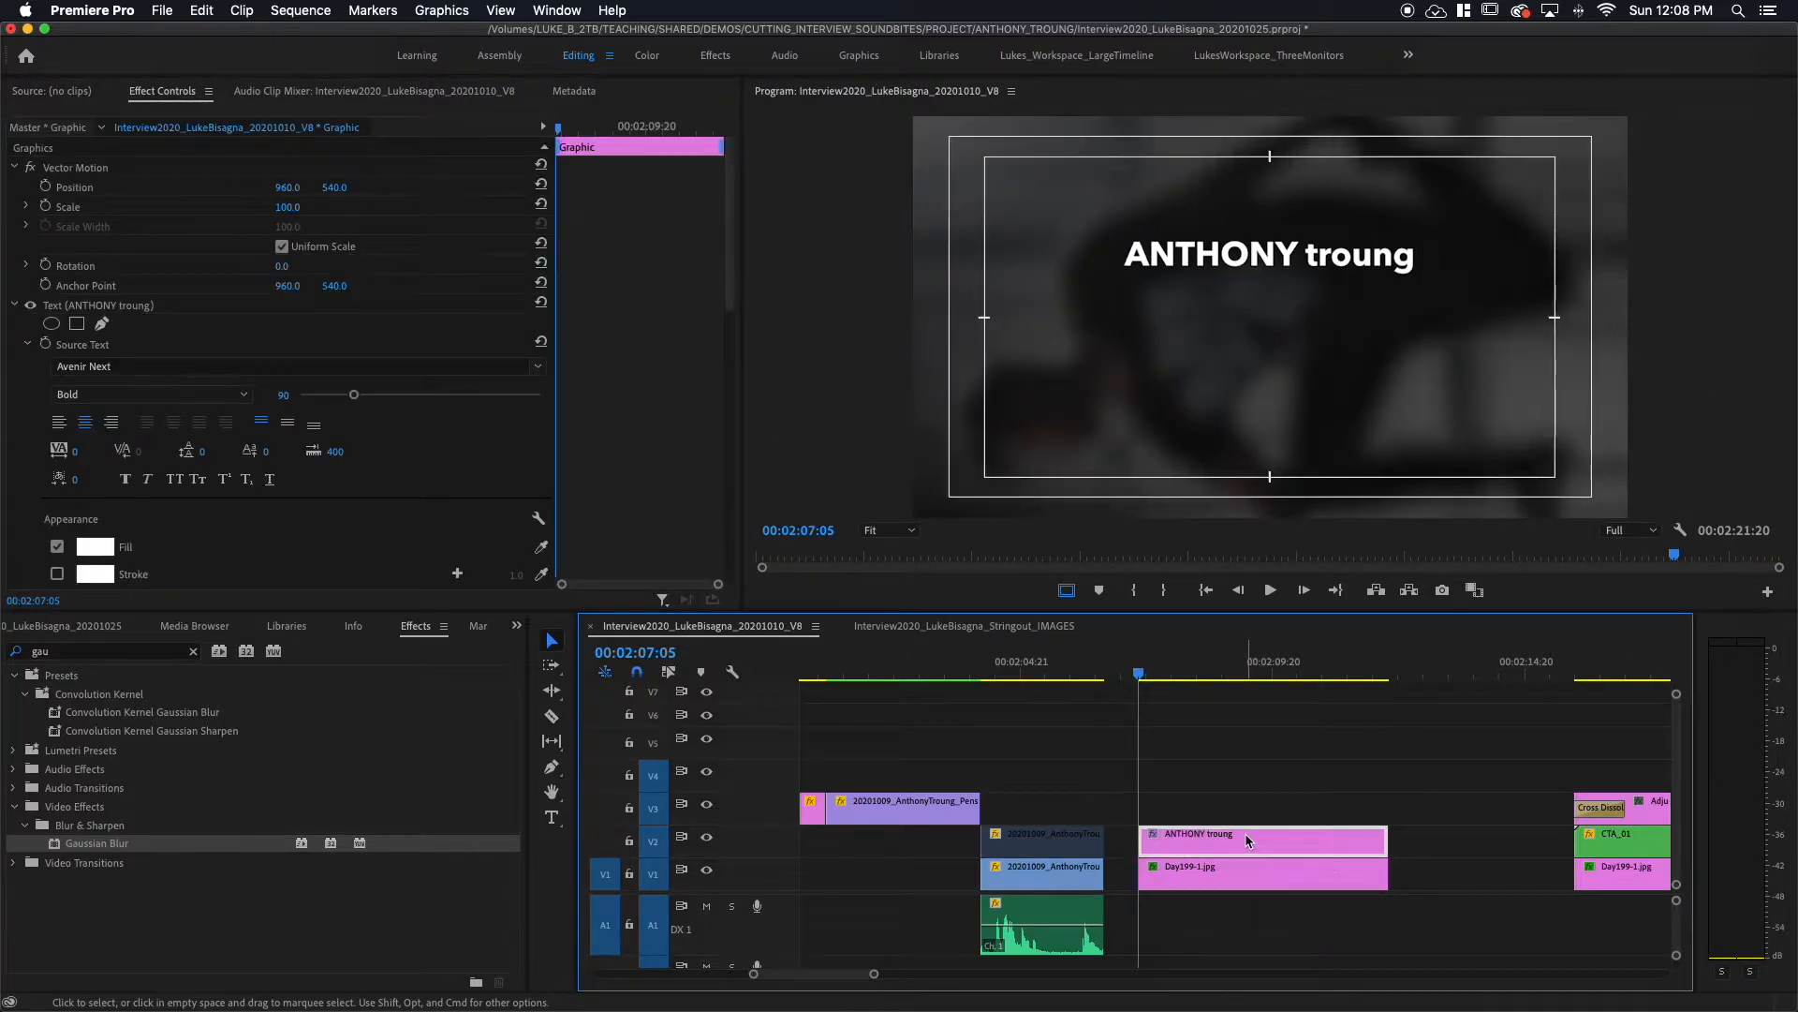
pyautogui.moveTo(1248, 840); pyautogui.dragTo(1246, 814)
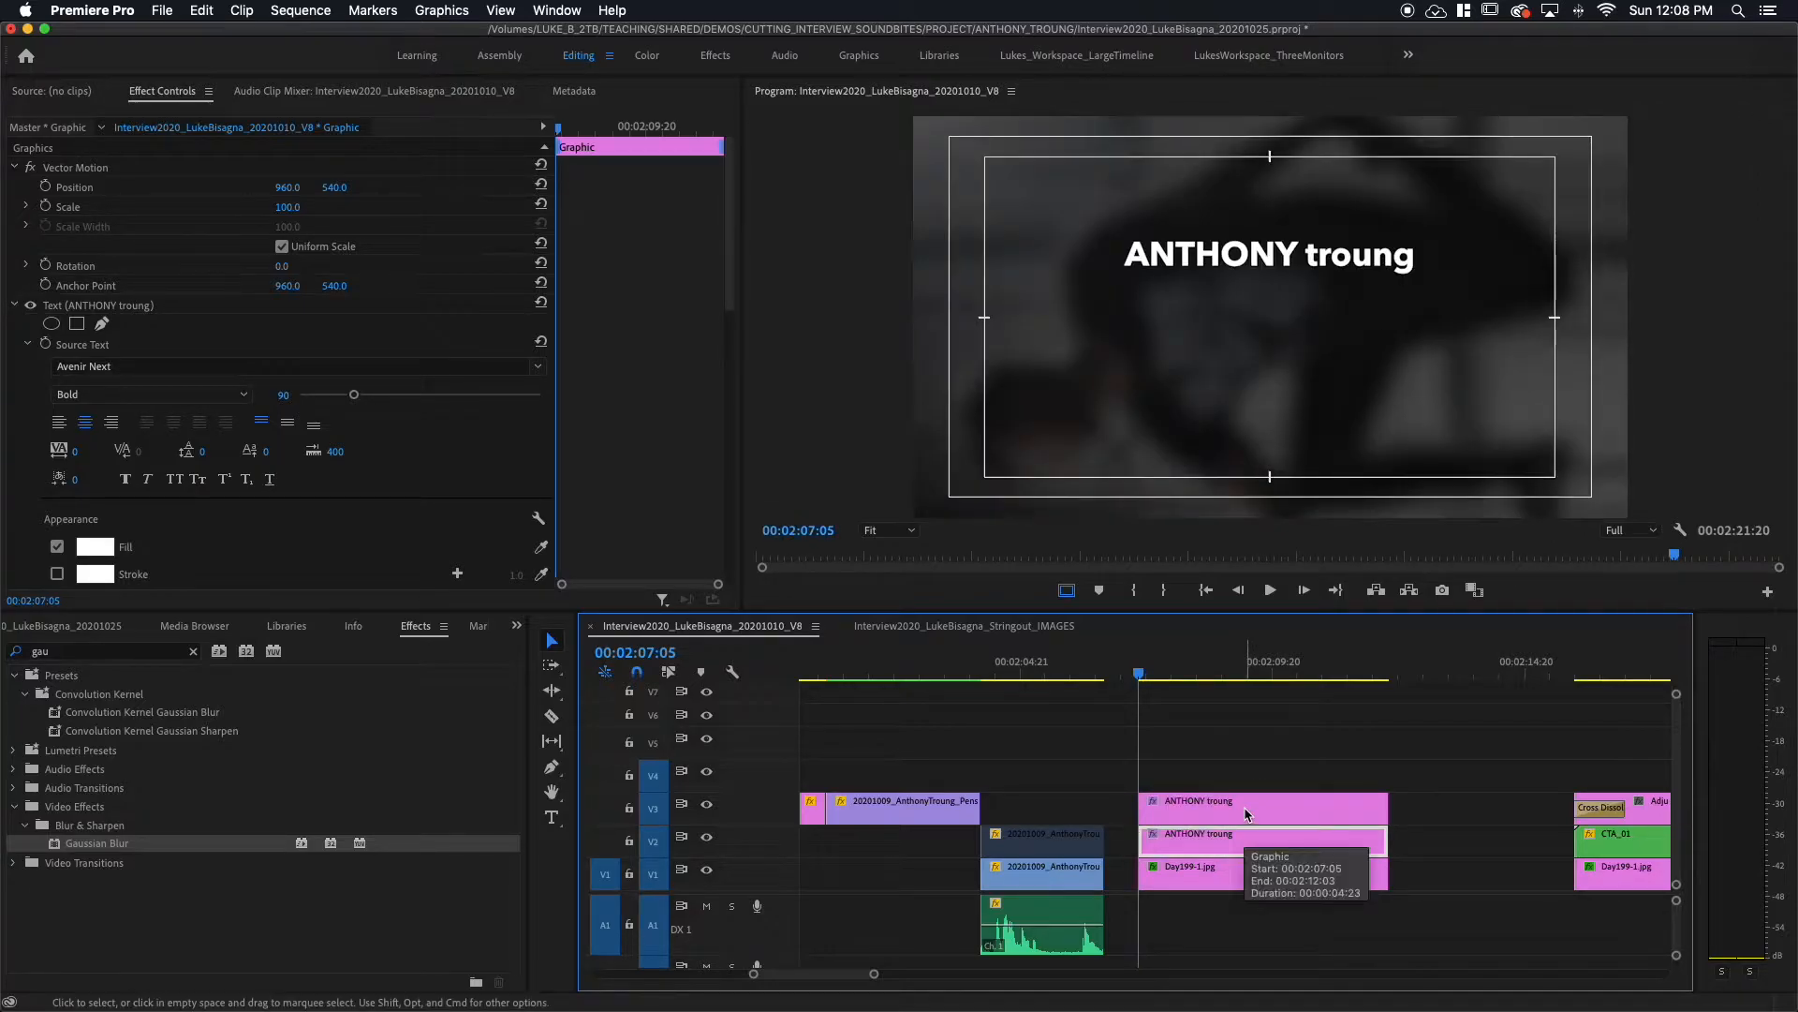
pyautogui.click(1248, 809)
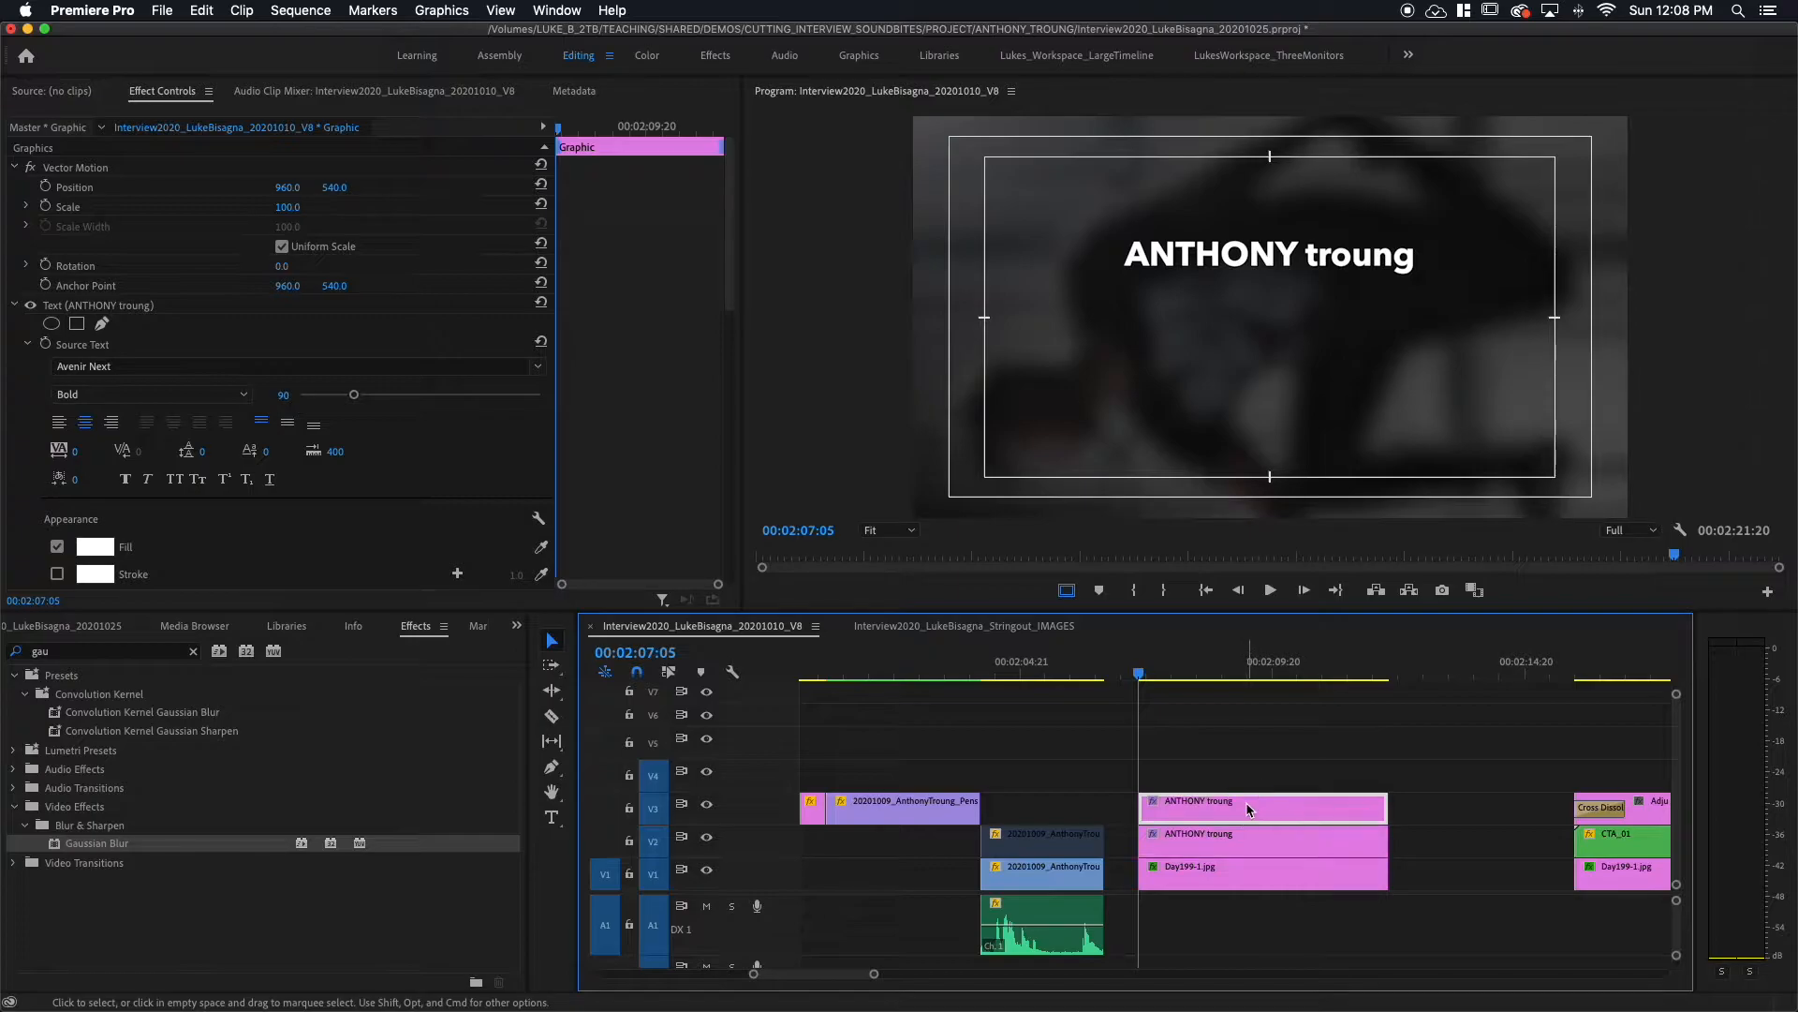
pyautogui.click(497, 481)
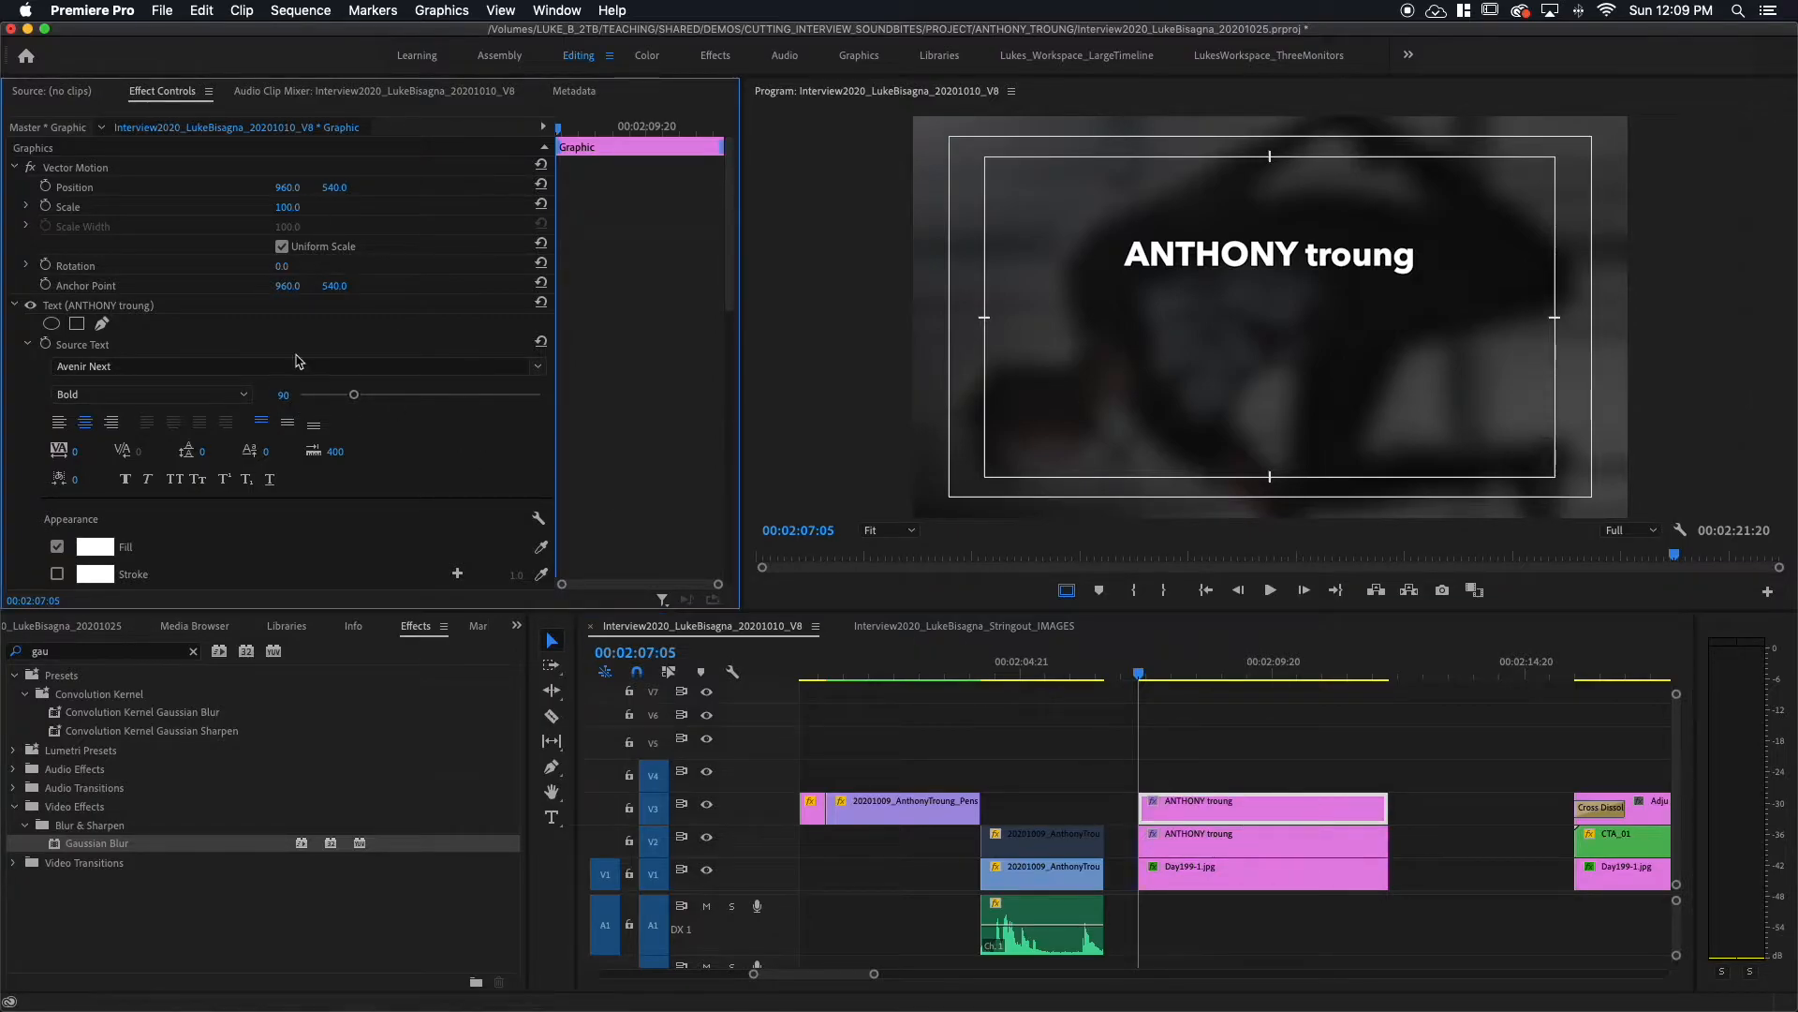
pyautogui.click(62, 305)
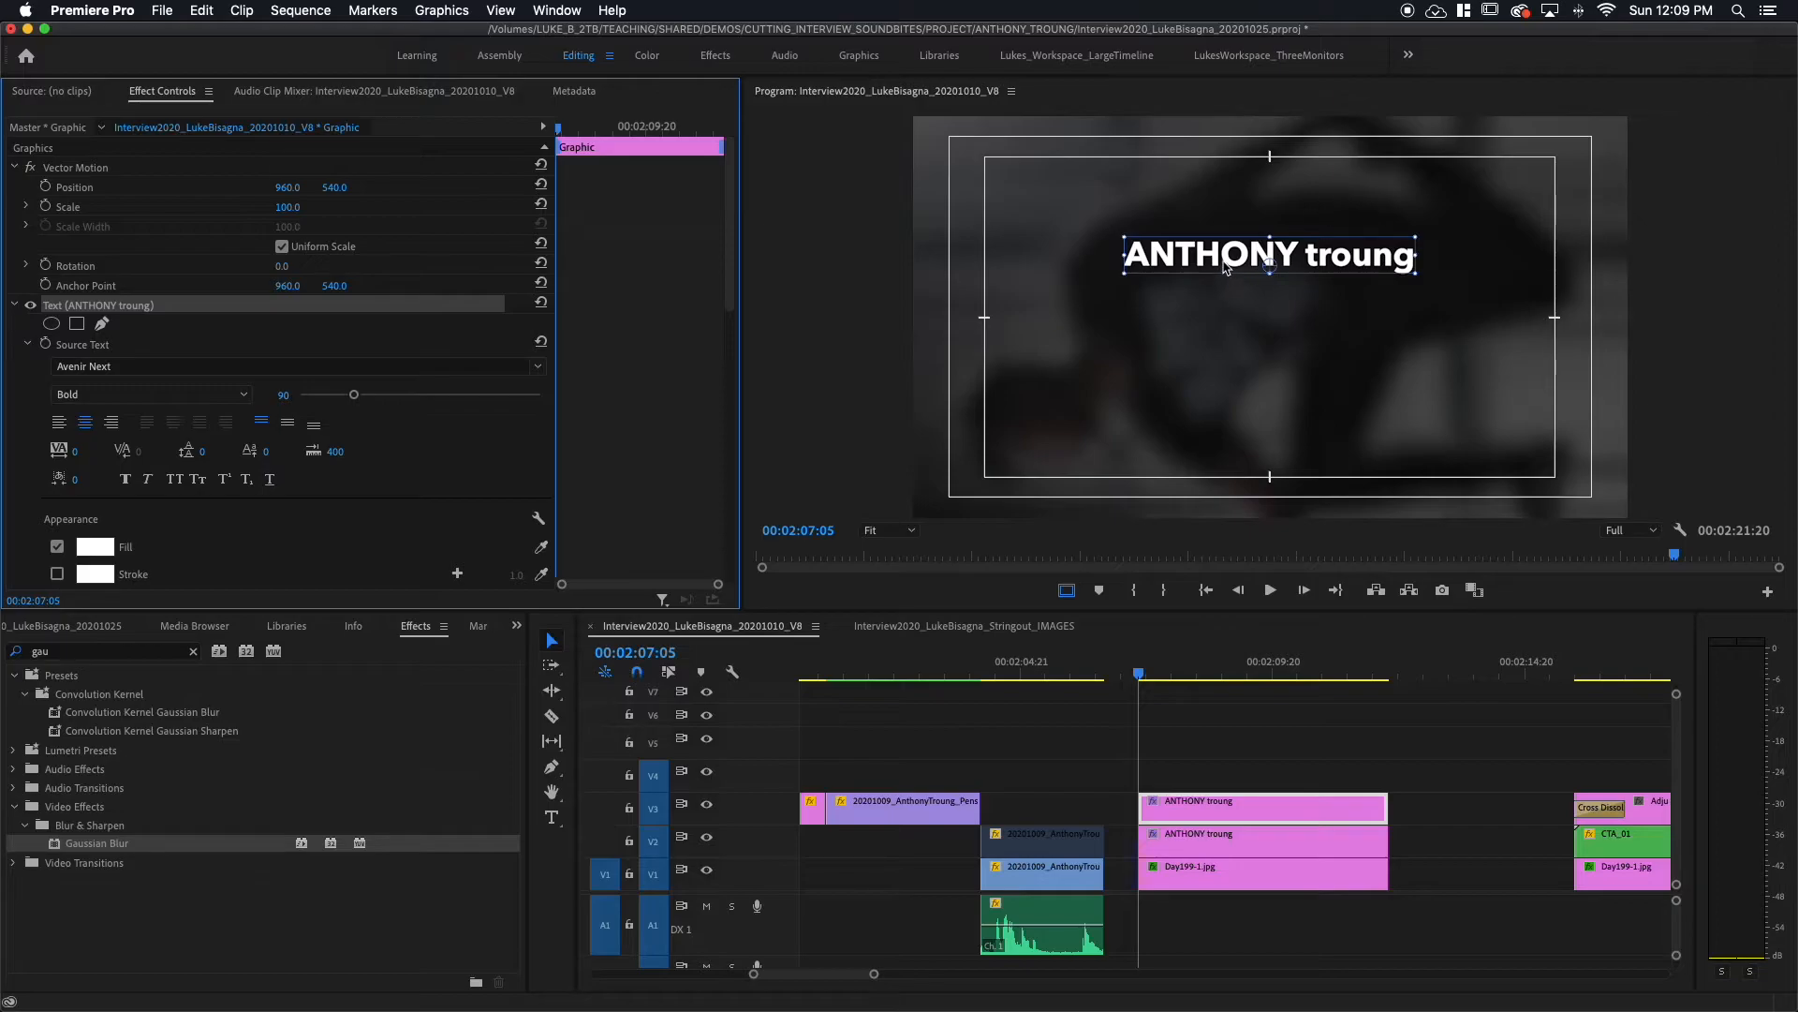
pyautogui.moveTo(1224, 267); pyautogui.dragTo(1223, 297)
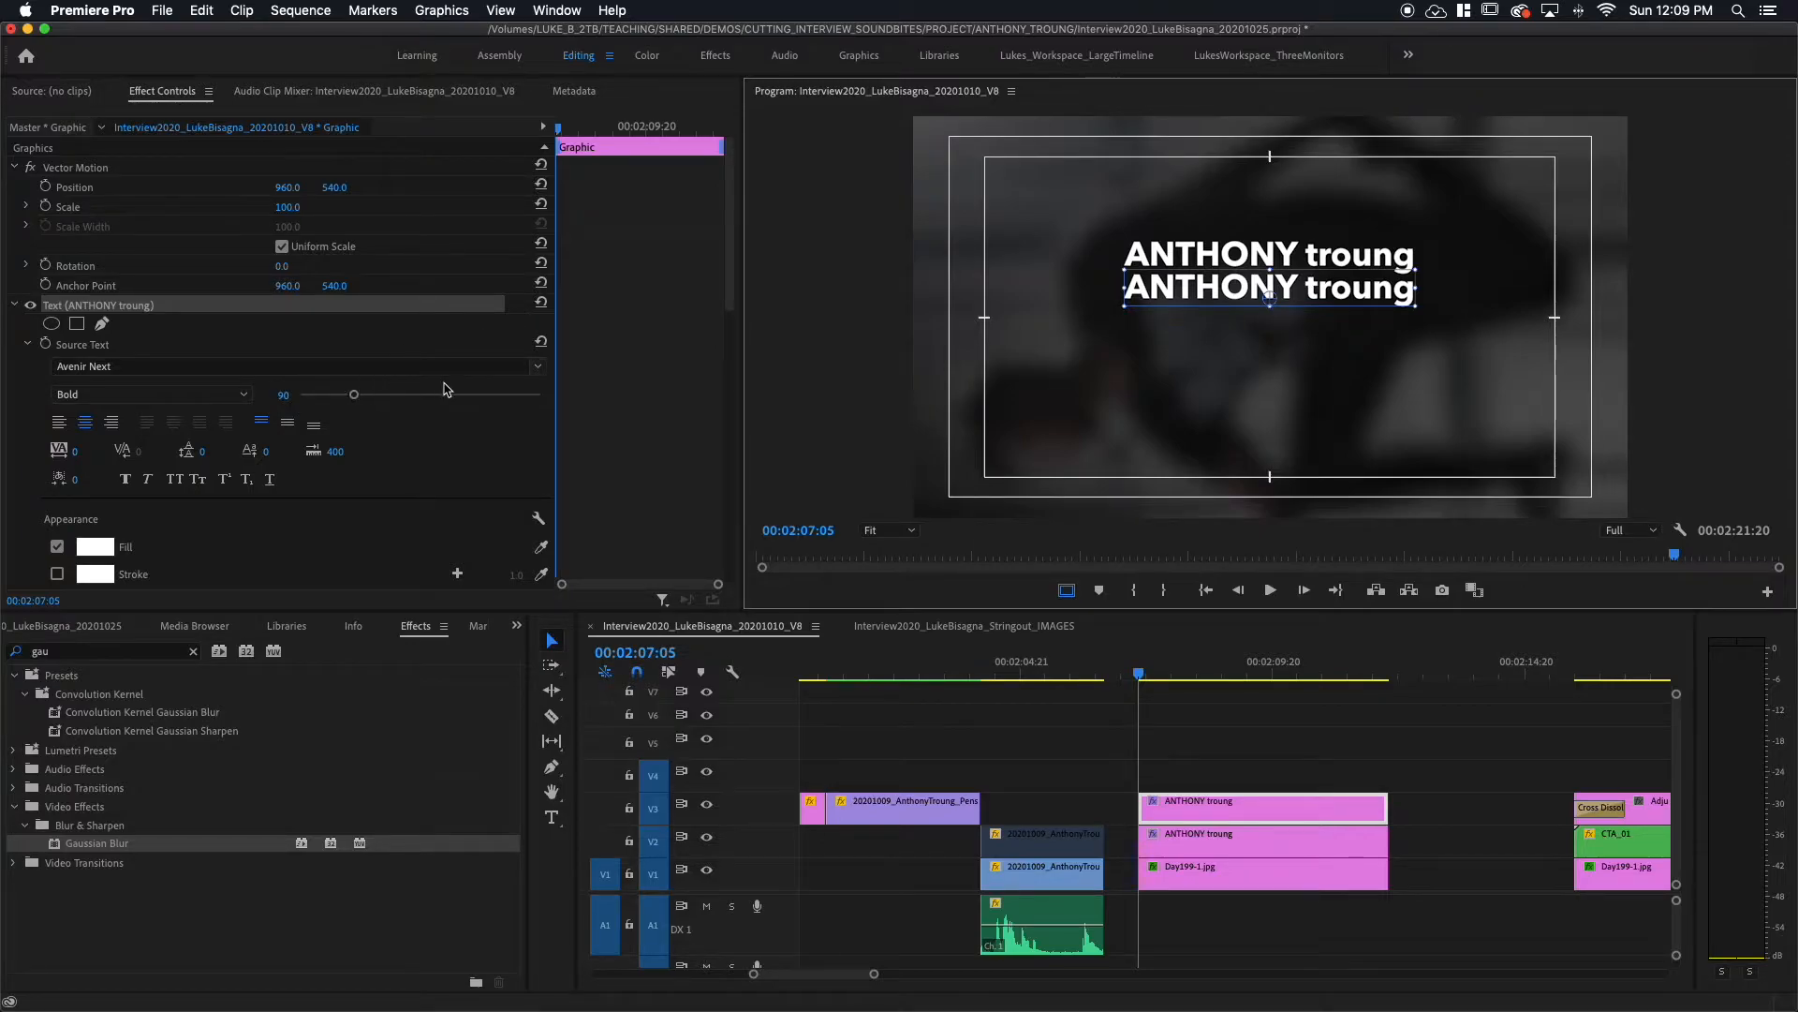
# Step: Set the lower line to Regular weight and select all of its text for rewriting
pyautogui.click(244, 397)
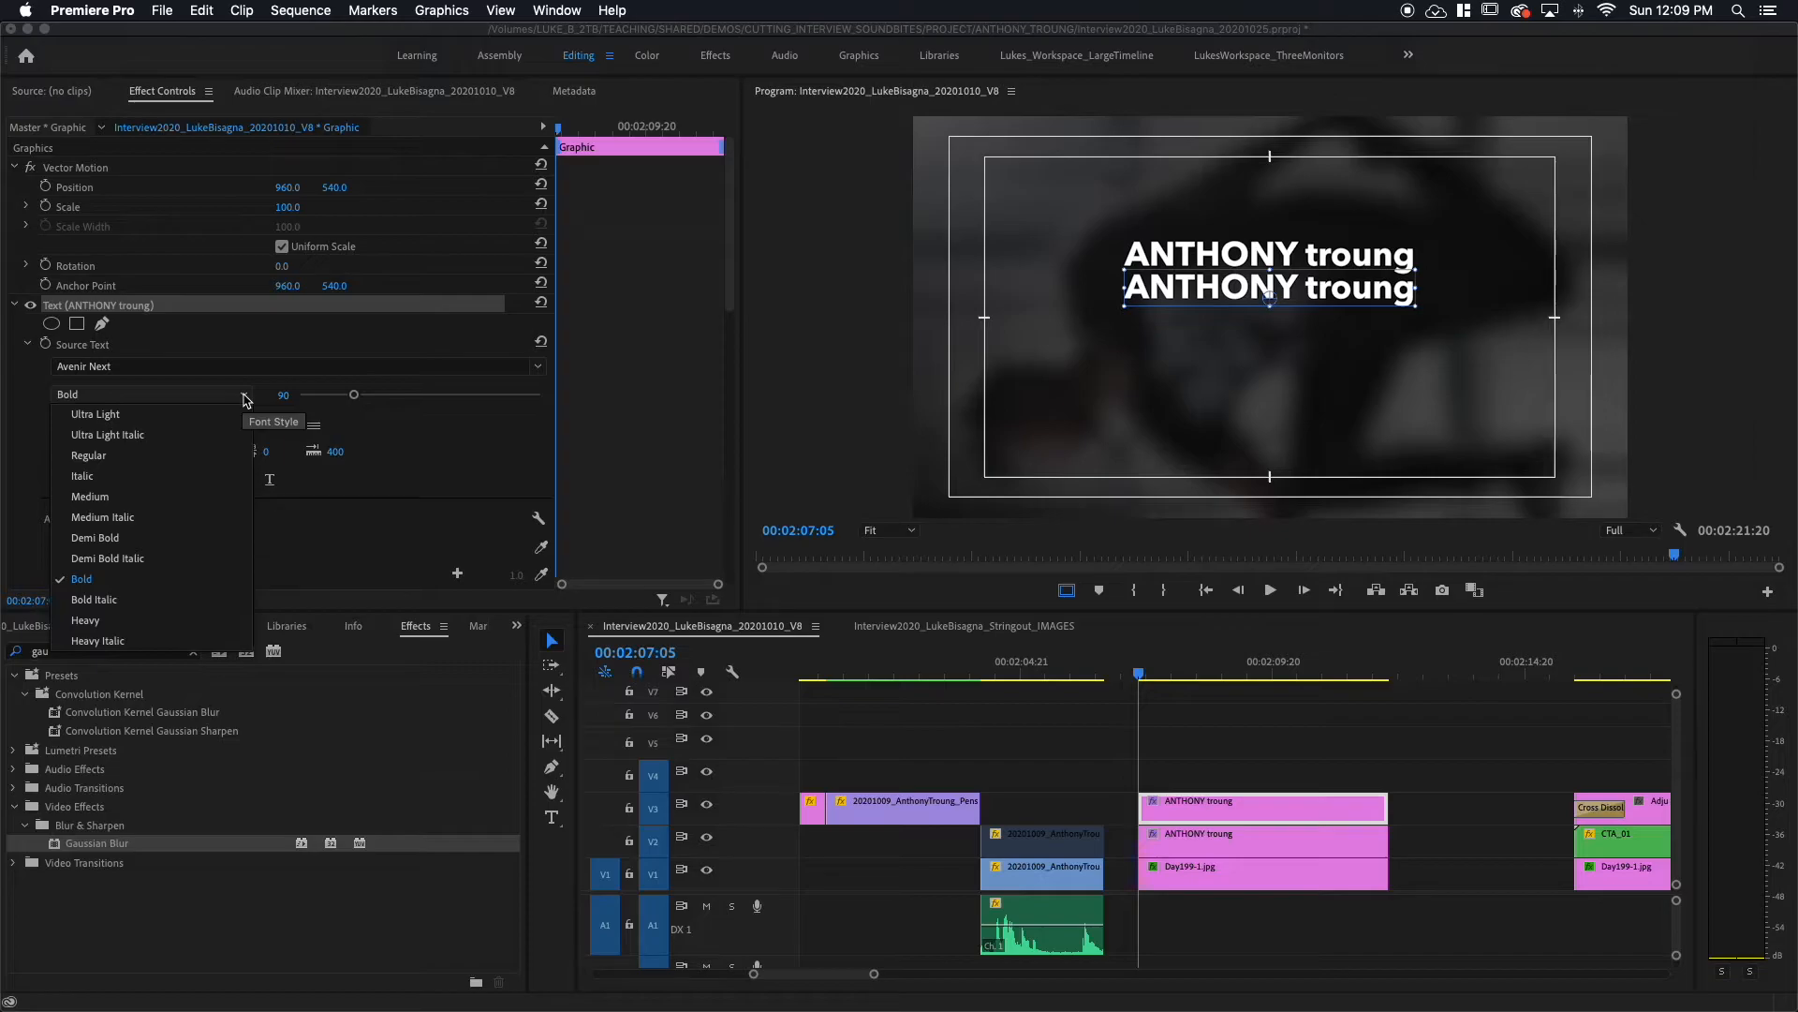
pyautogui.click(101, 456)
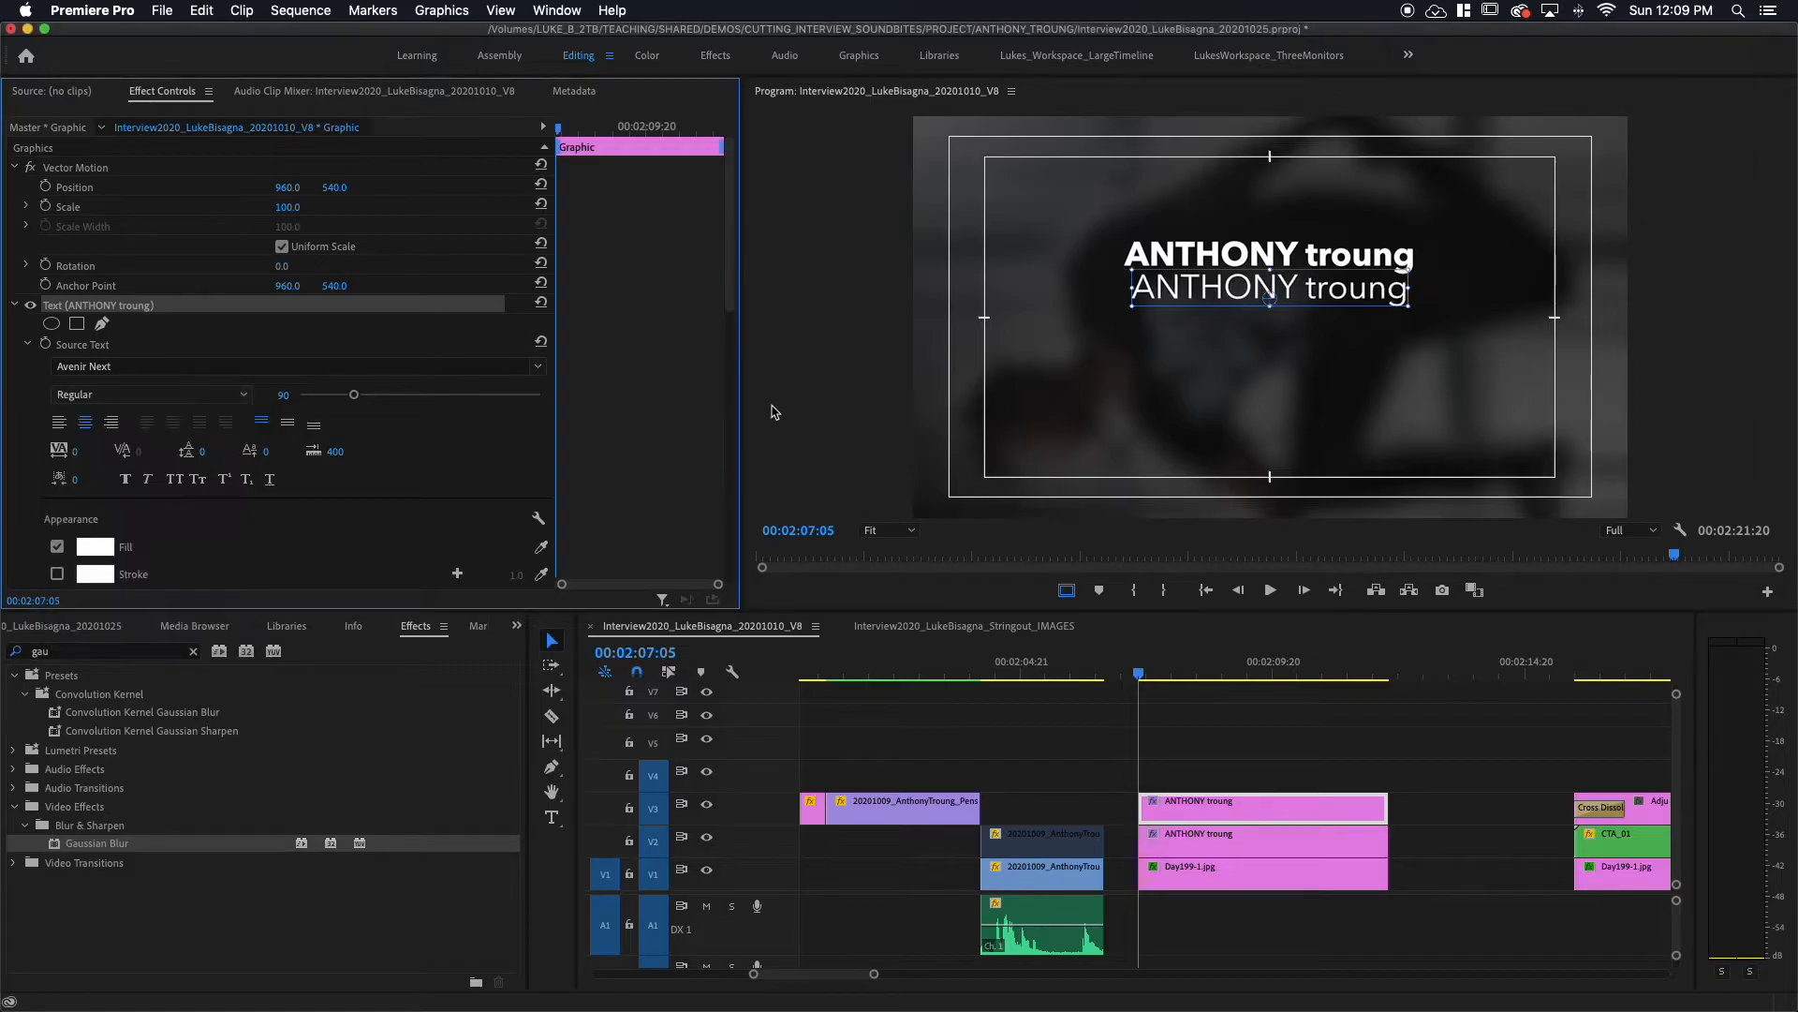
pyautogui.doubleClick(1200, 288)
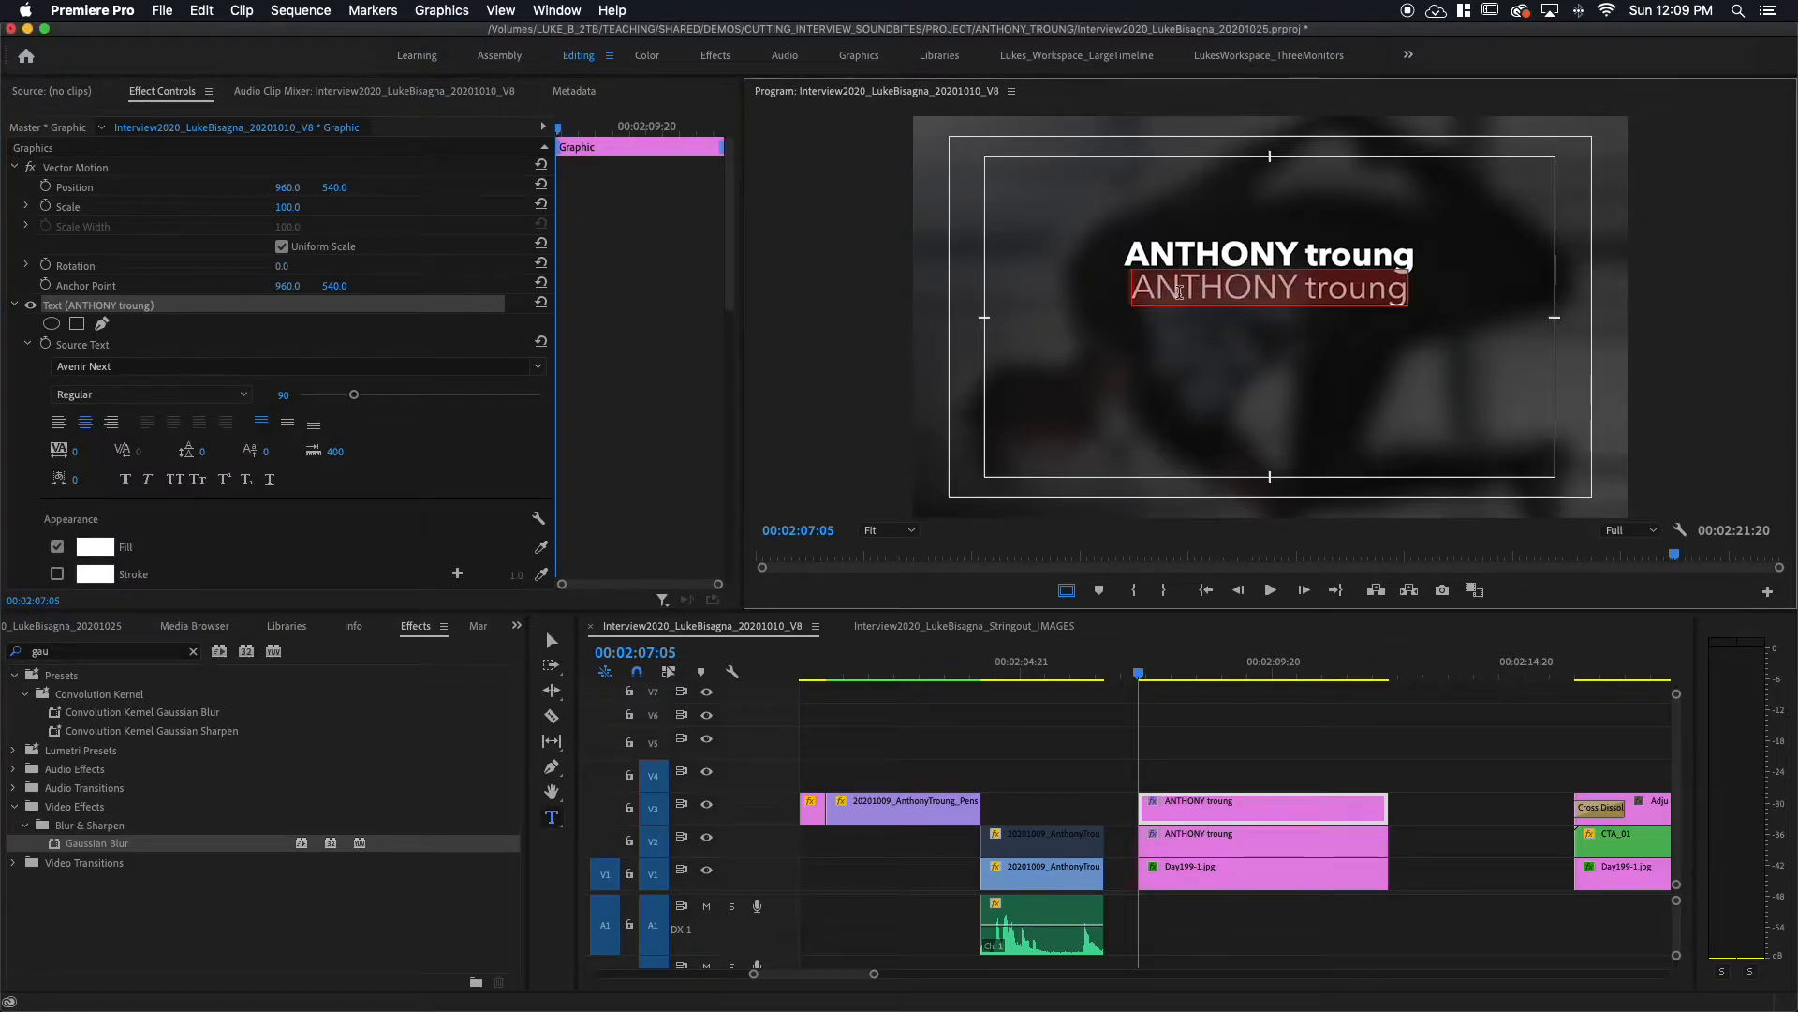
pyautogui.moveTo(1139, 286); pyautogui.dragTo(1403, 282)
# Step: Make the lower line read 'B-BOY | BREAKDANCER', nudge it slightly lower and reduce it to 83 pt
pyautogui.write('B-')
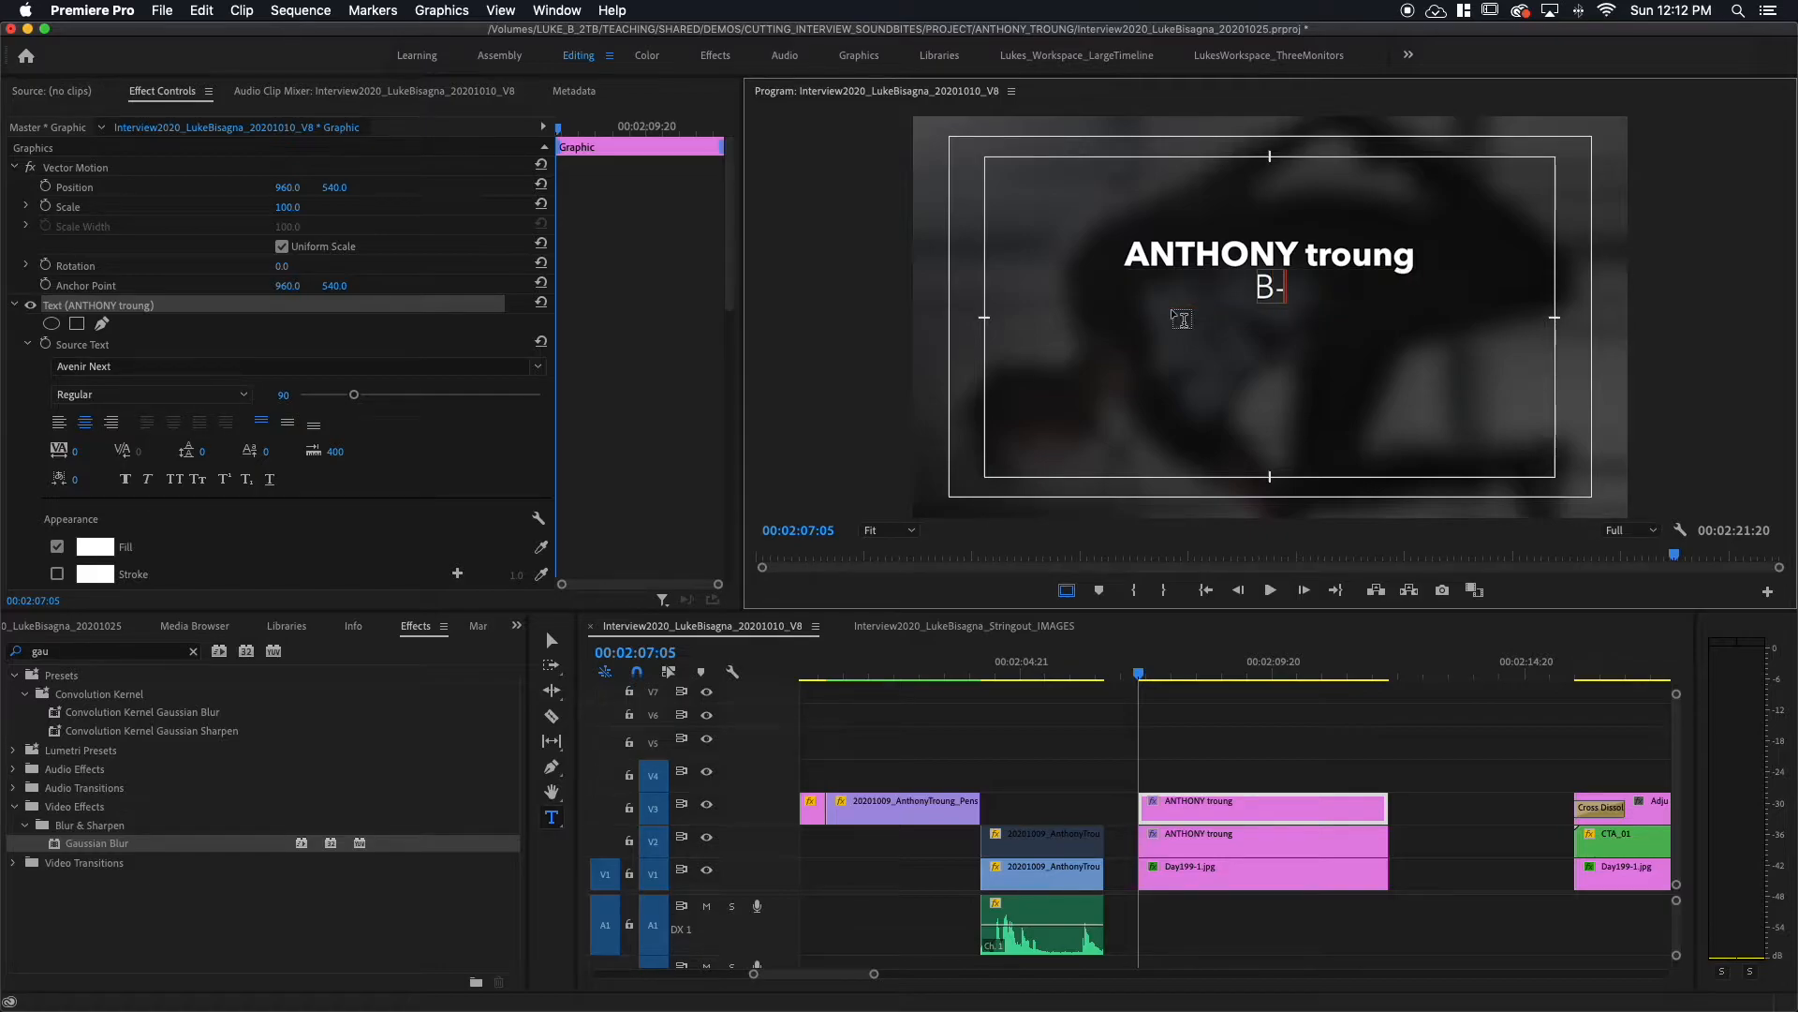
pyautogui.write('BOY  ')
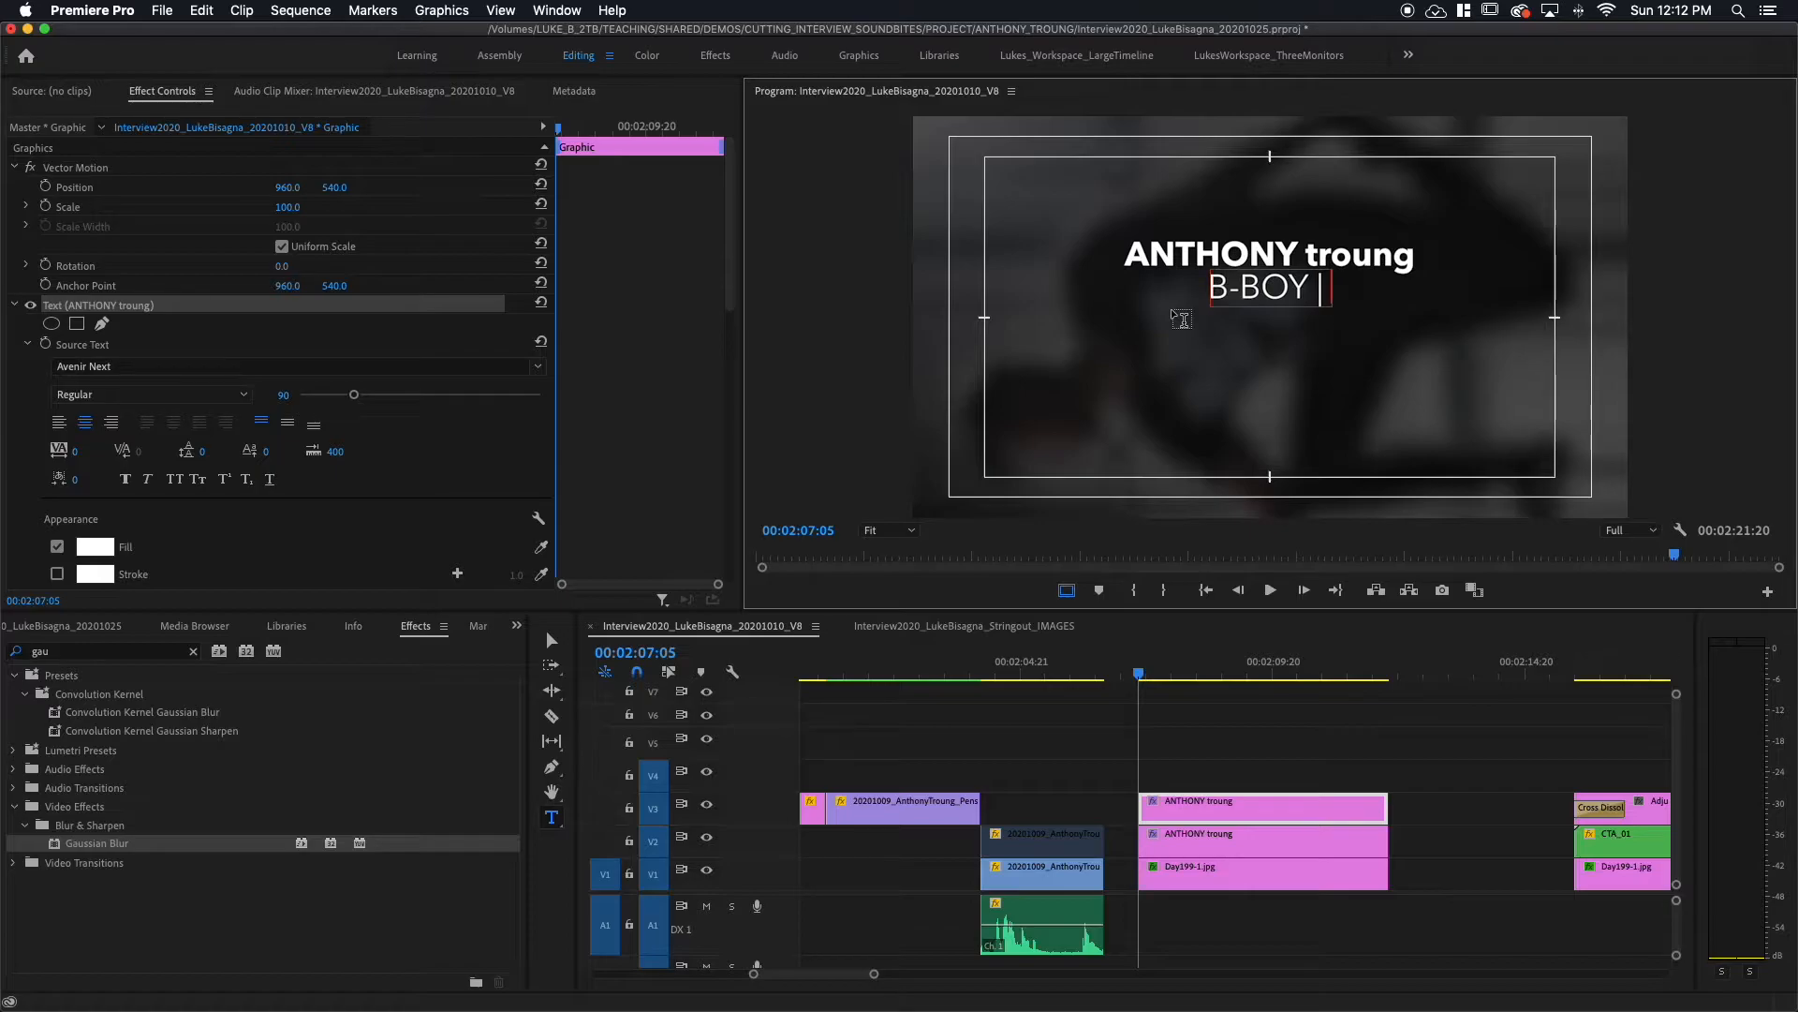
pyautogui.write(' B')
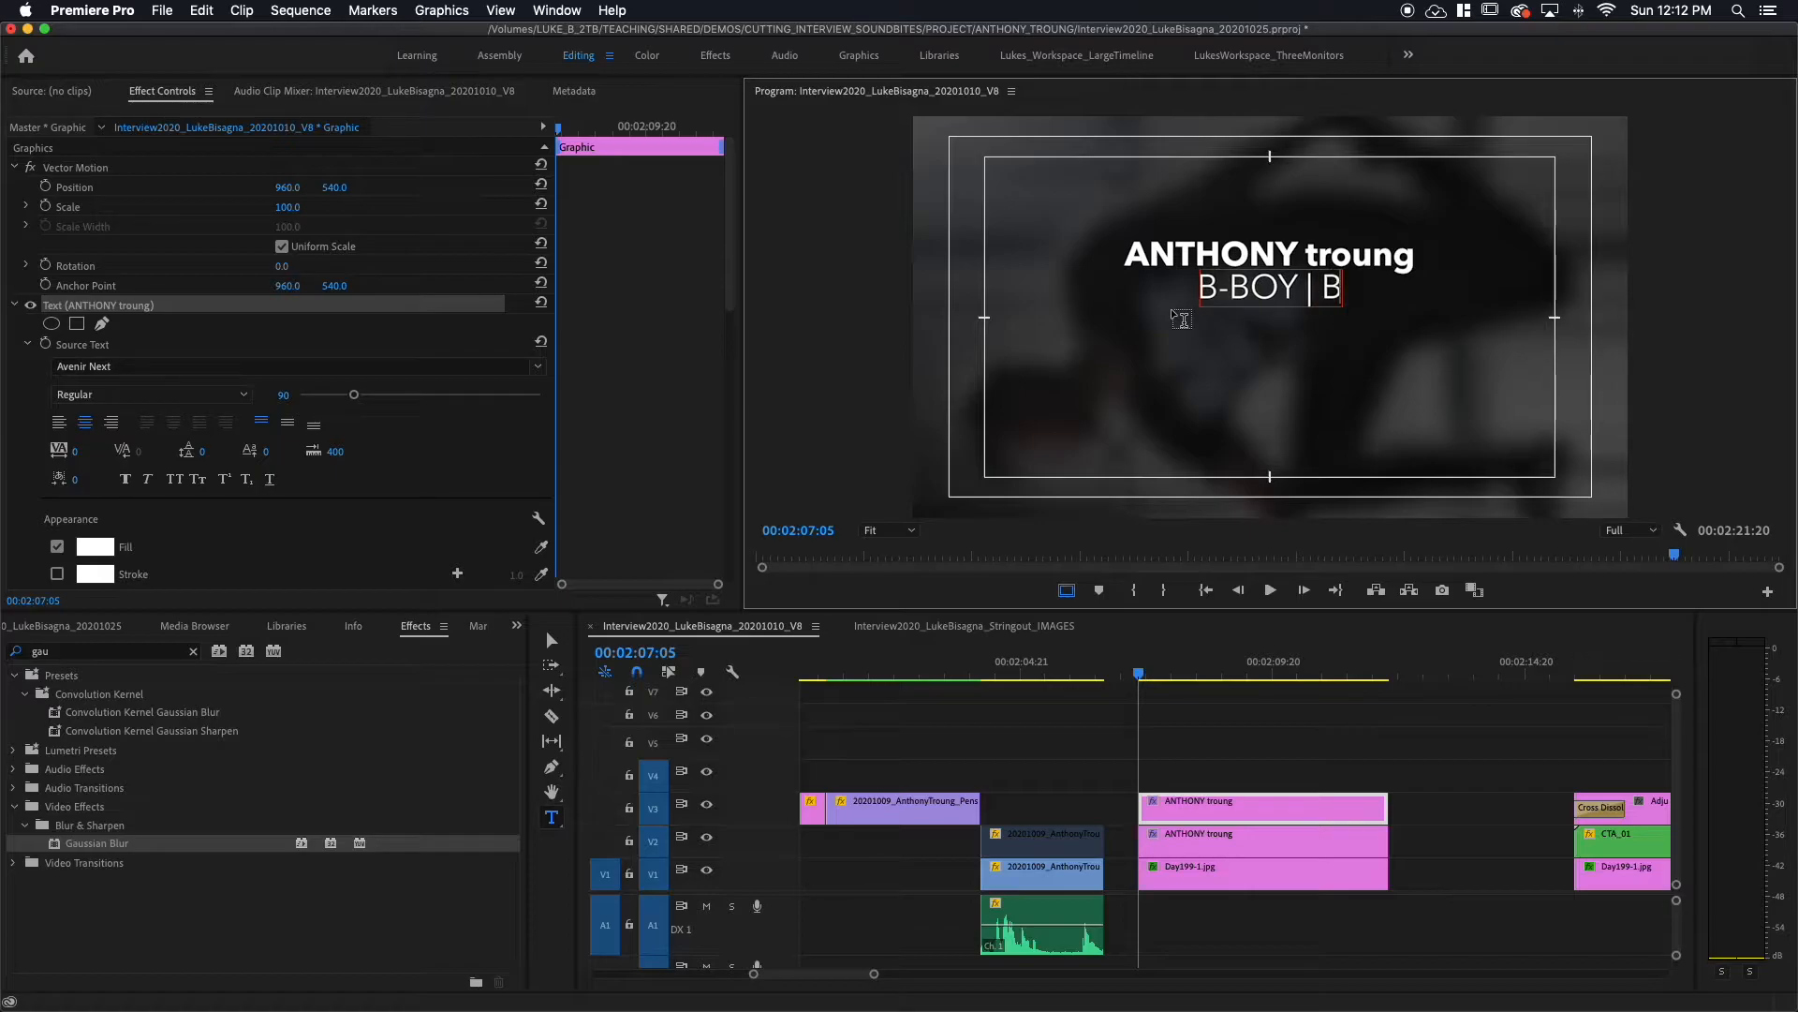
pyautogui.write('REAKDANCER')
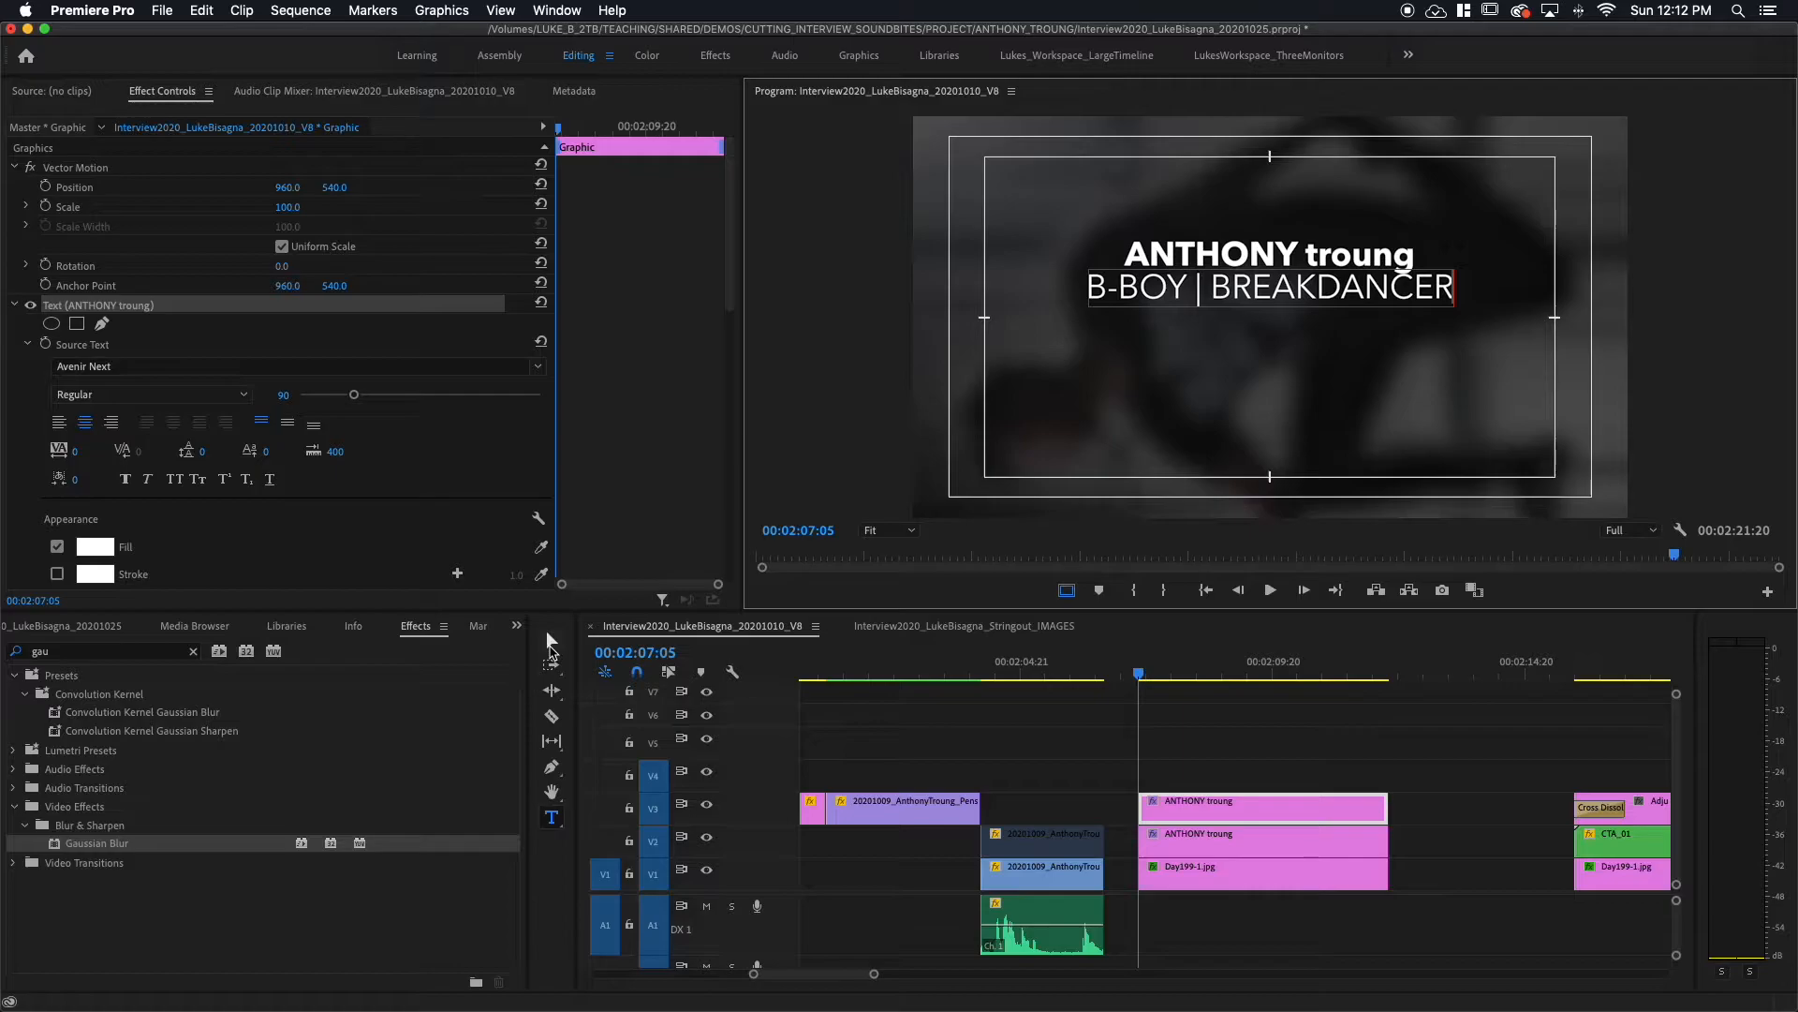
pyautogui.click(548, 633)
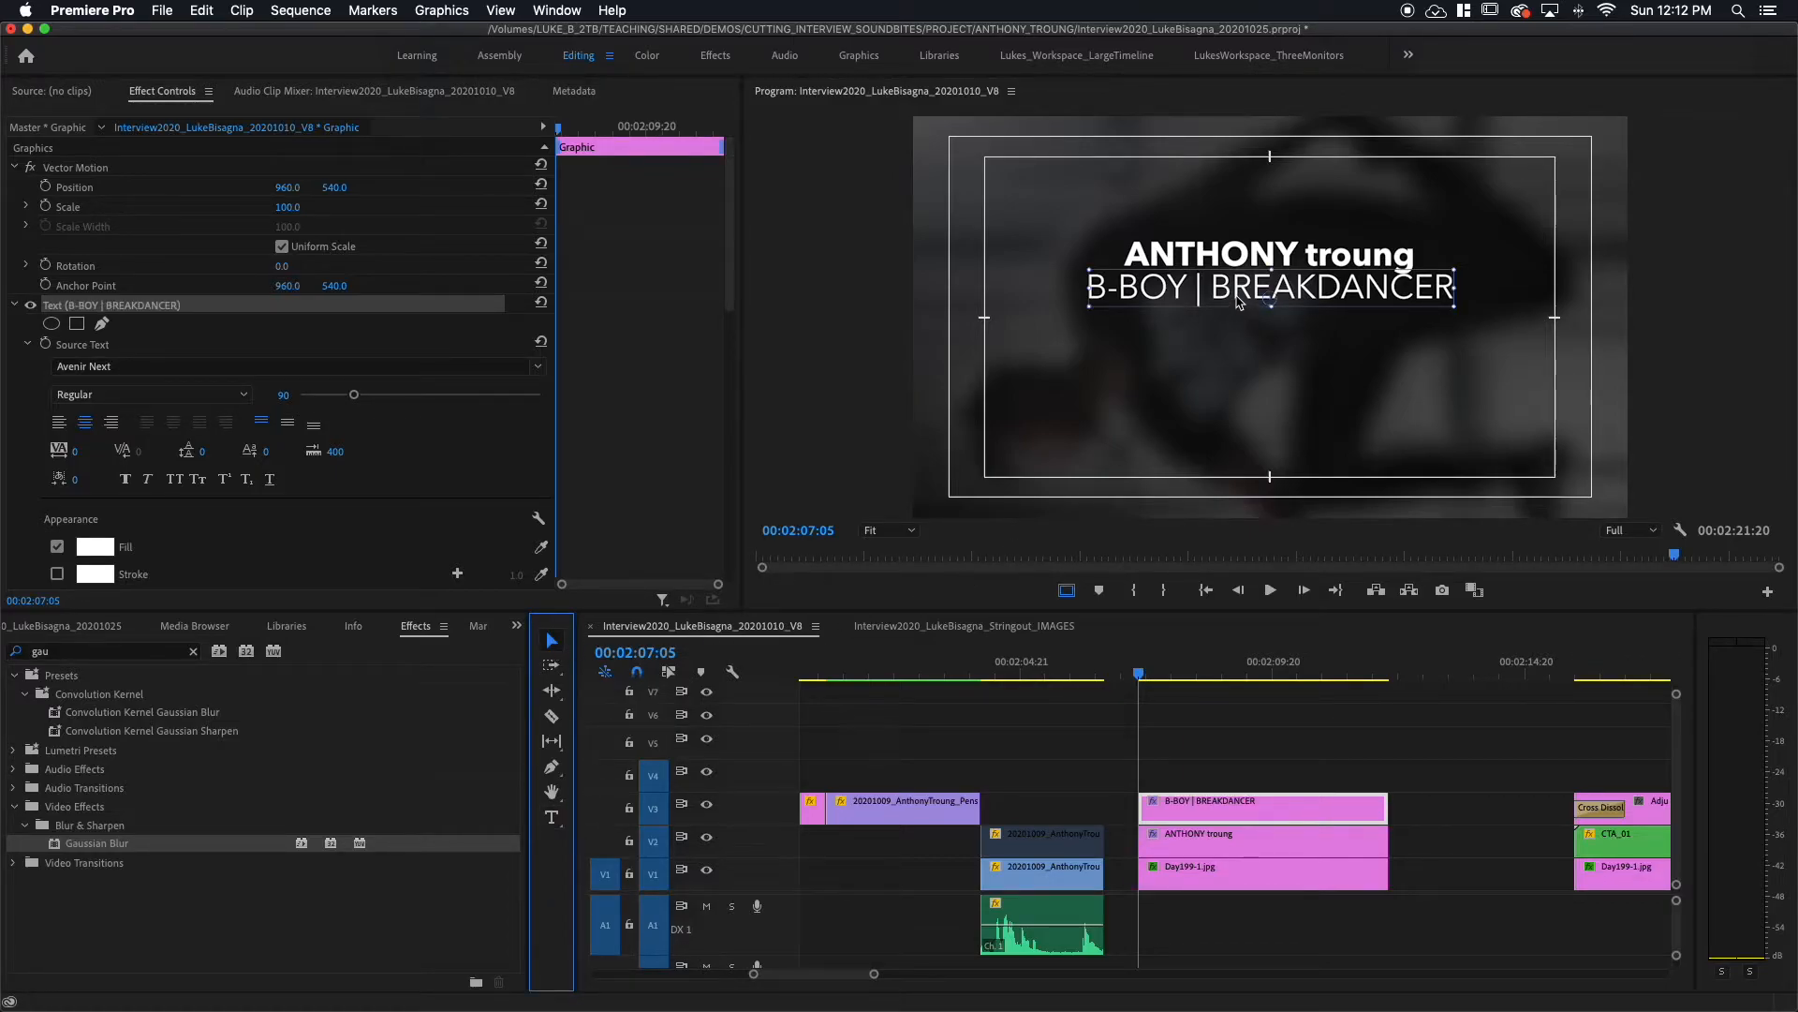
pyautogui.moveTo(1238, 296); pyautogui.dragTo(1238, 299)
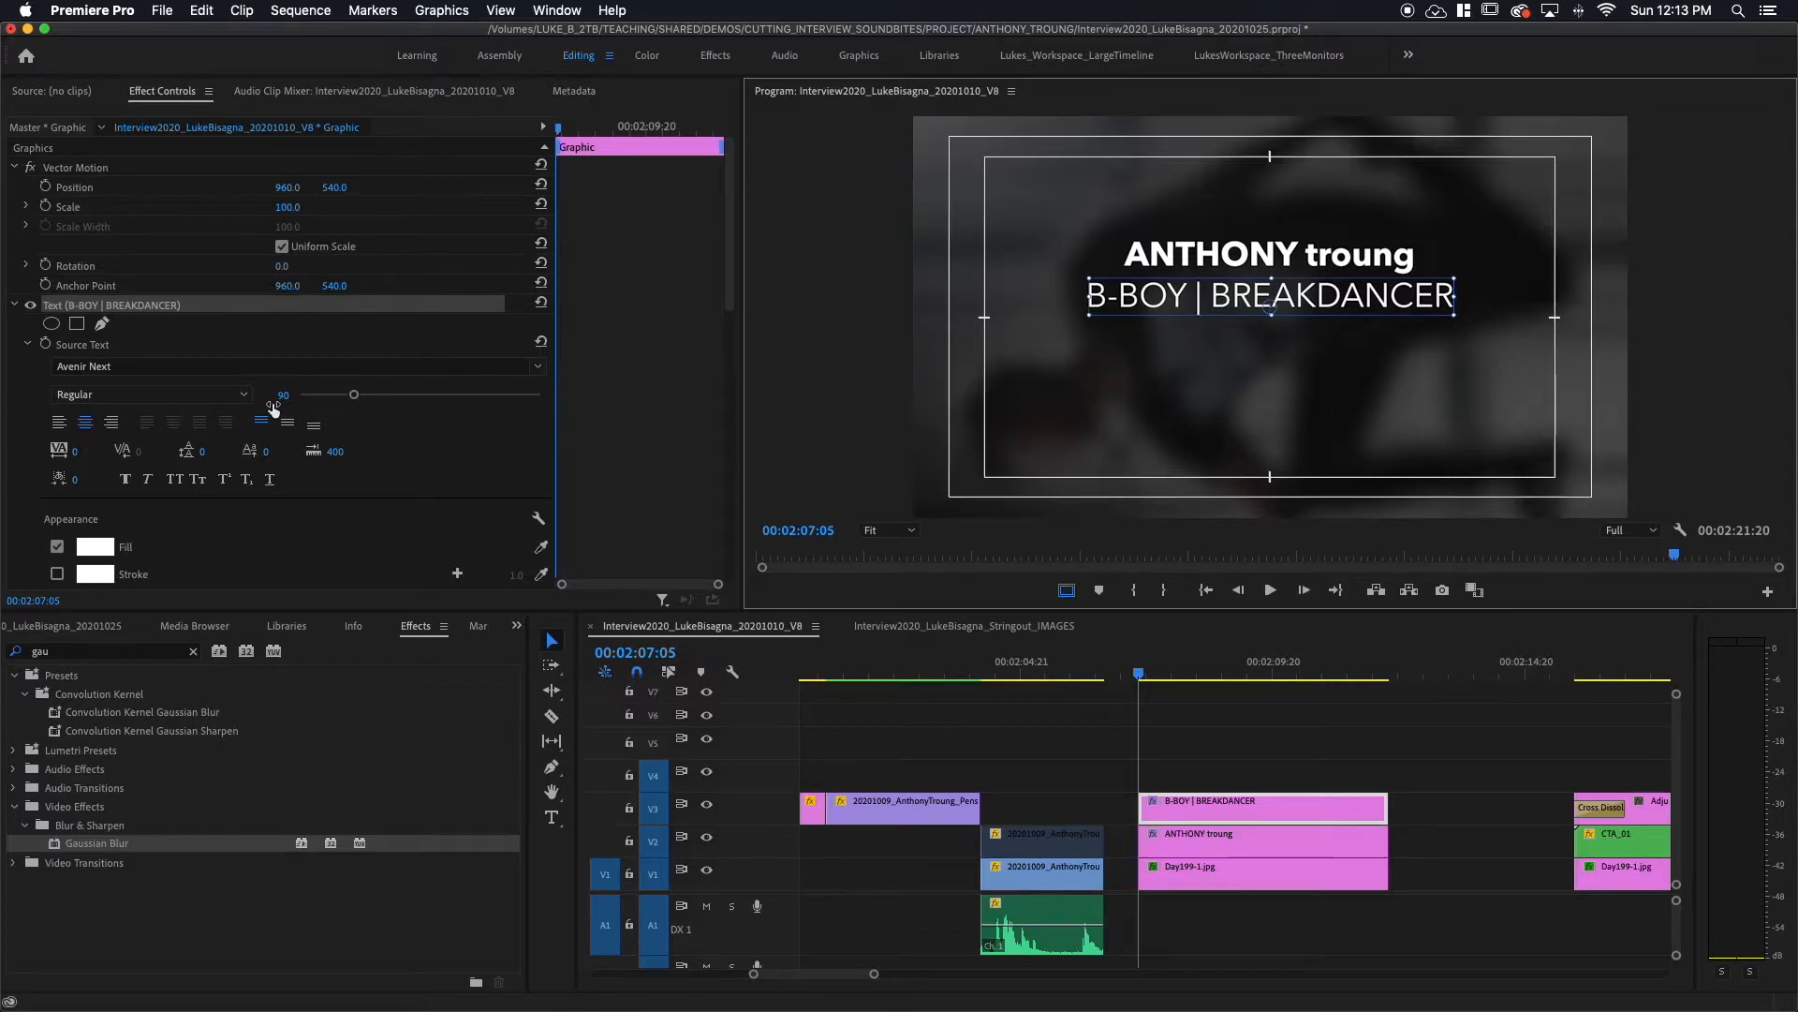
pyautogui.moveTo(354, 396); pyautogui.dragTo(350, 397)
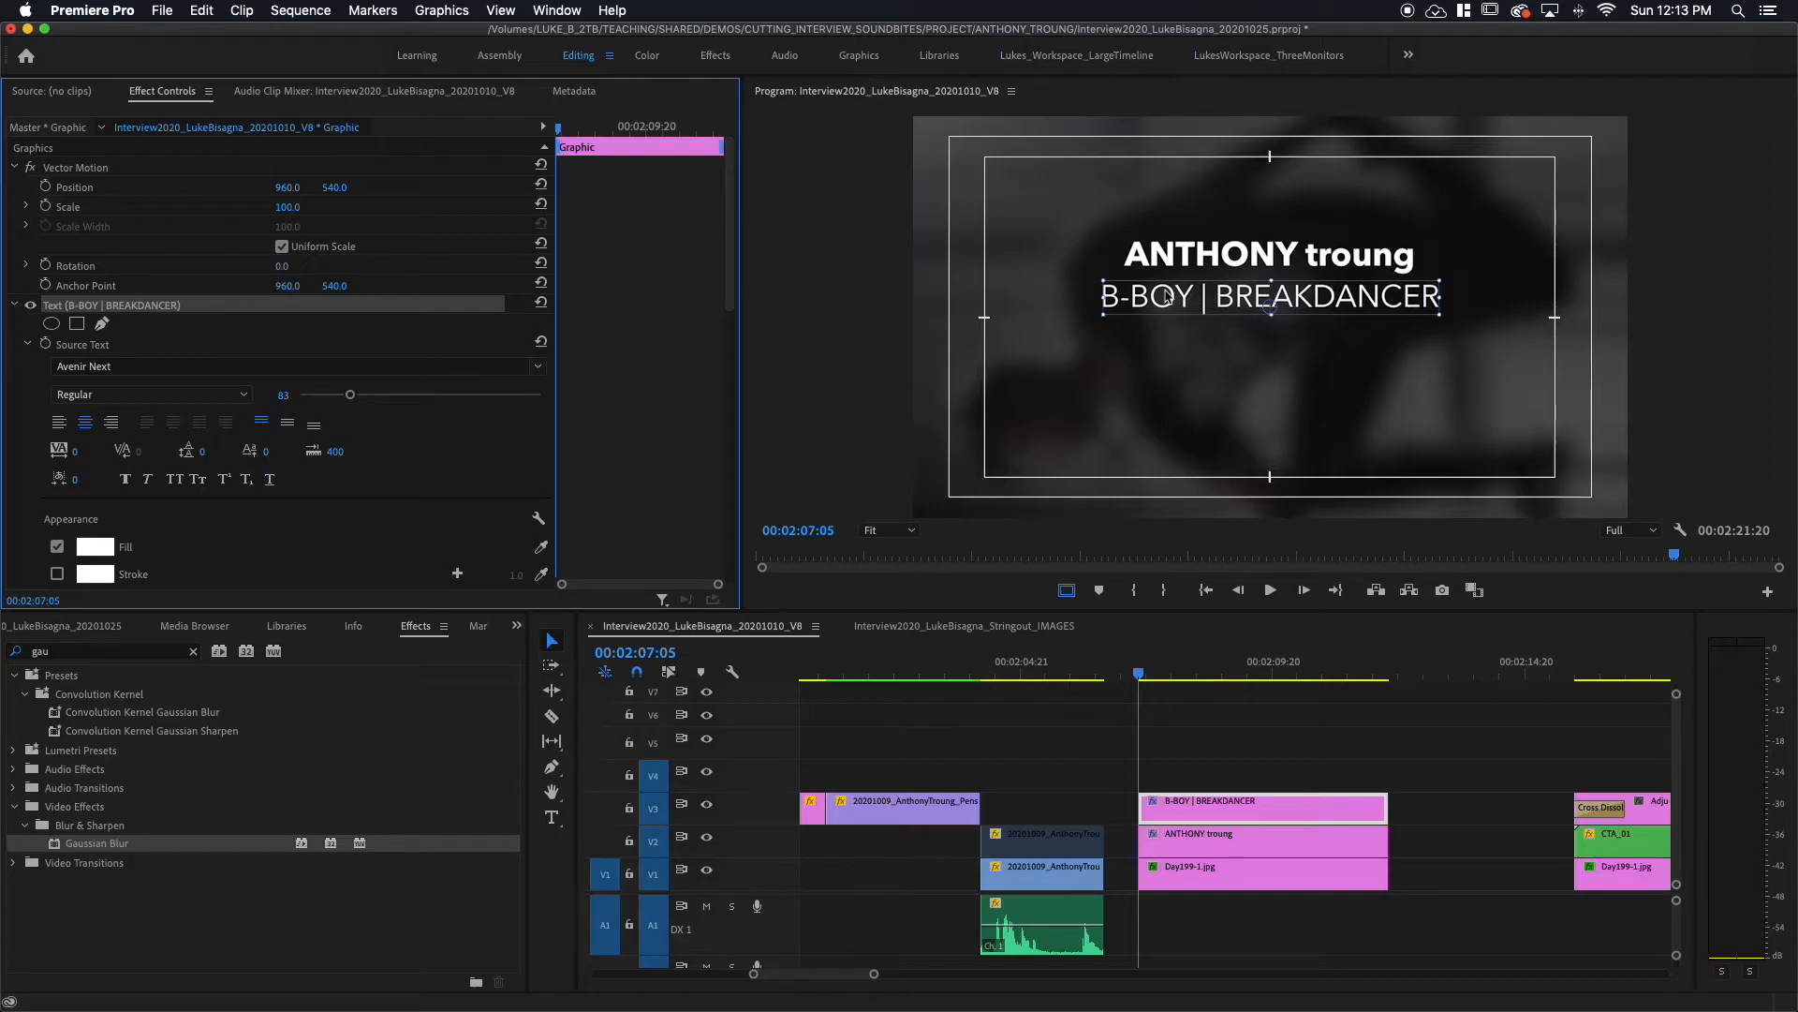
# Step: Compare against the later CTA title, then park on the B-BOY | BREAKDANCER frame and open the Window menu
pyautogui.click(1593, 665)
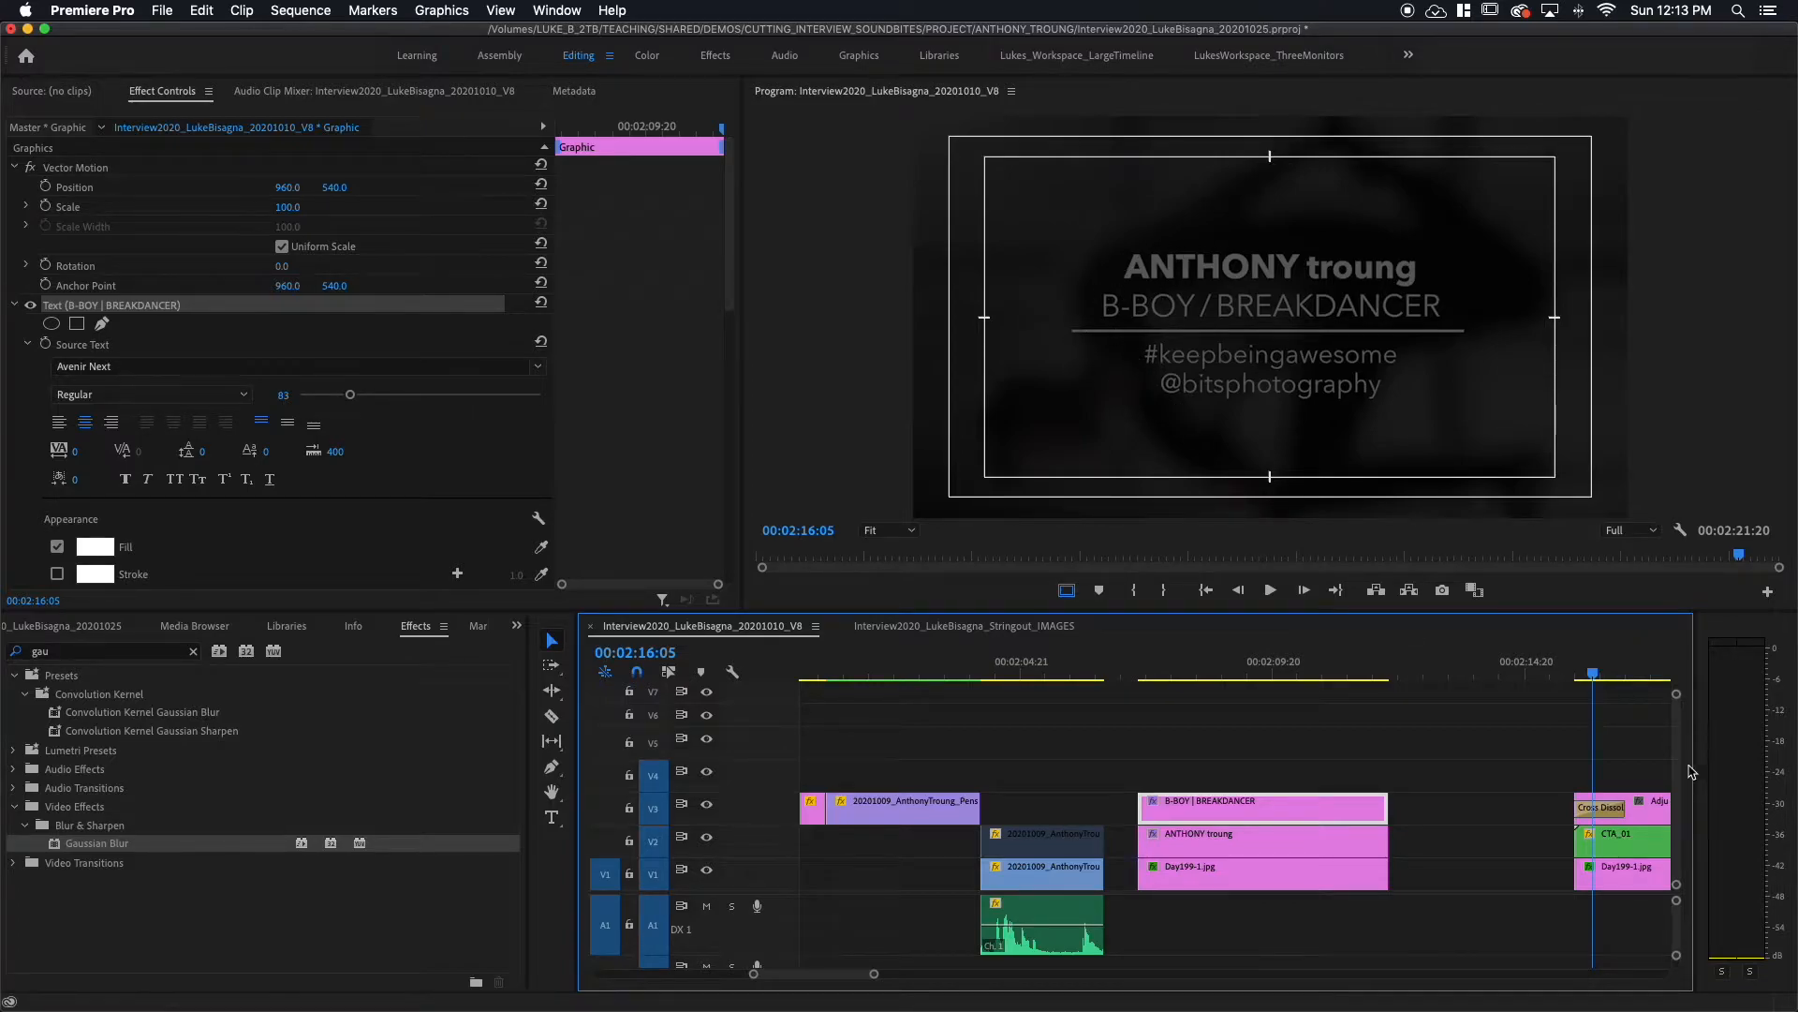
pyautogui.click(1238, 666)
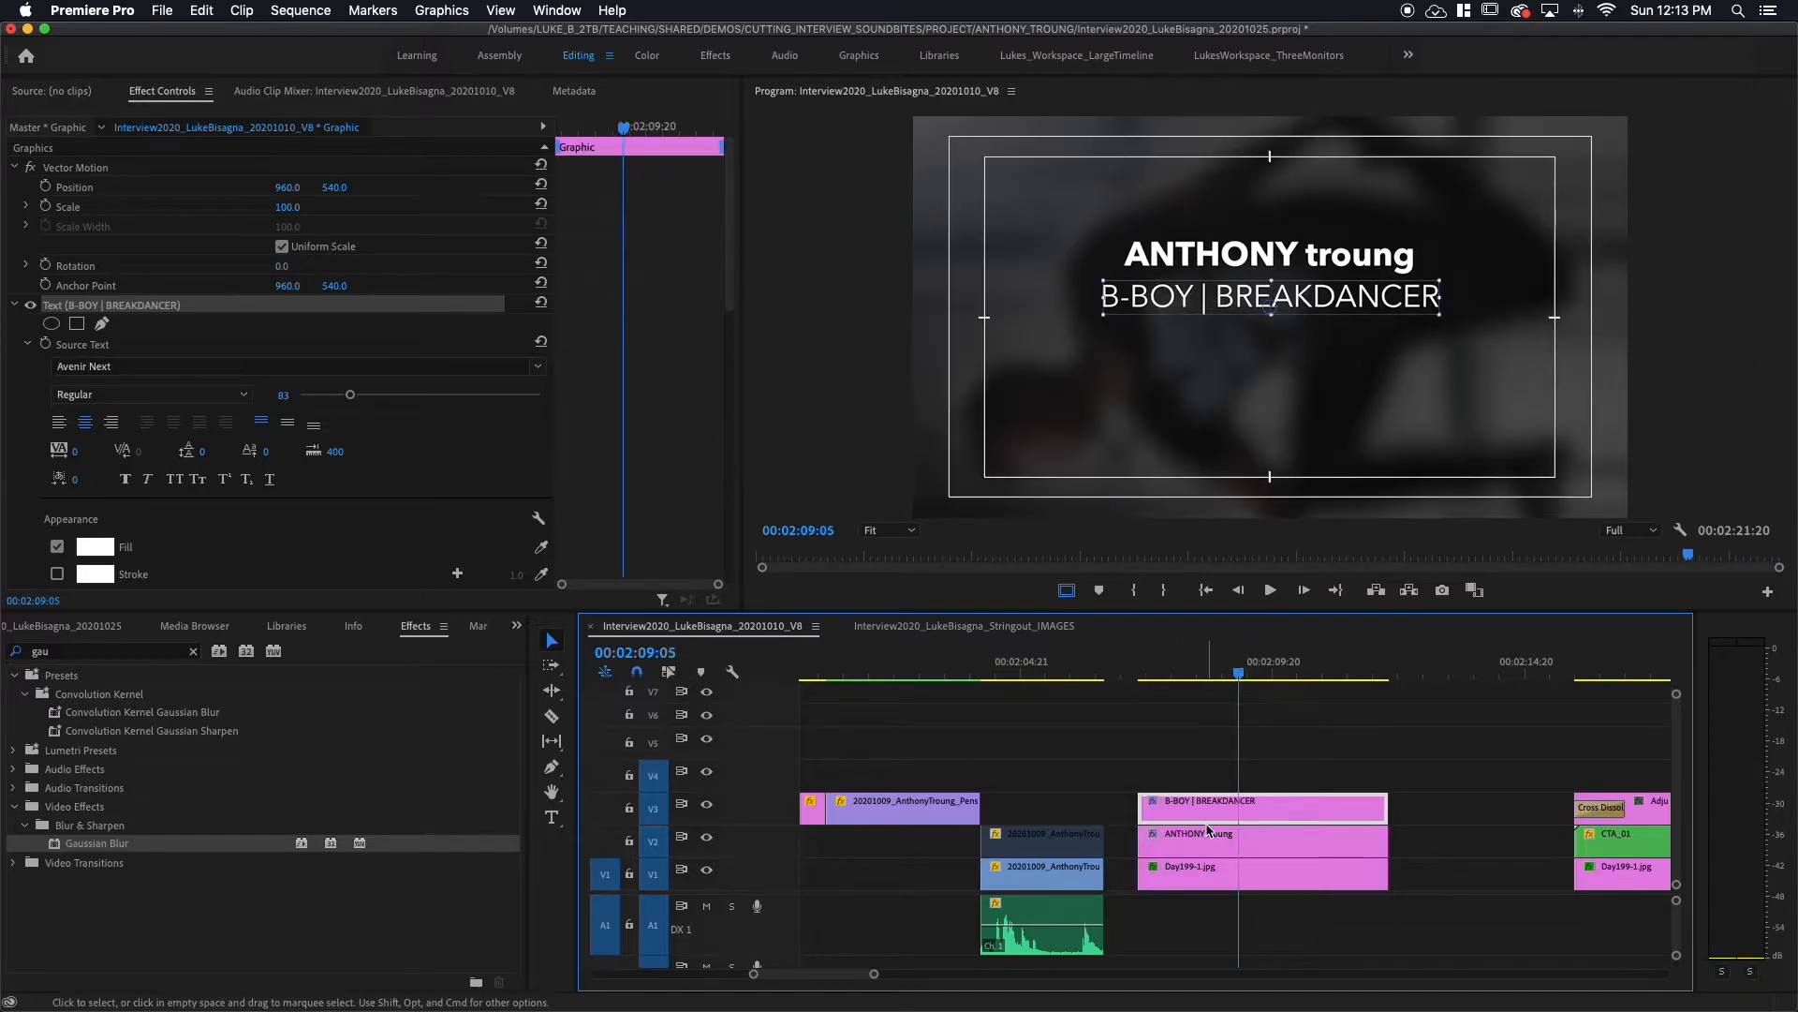
pyautogui.click(1637, 672)
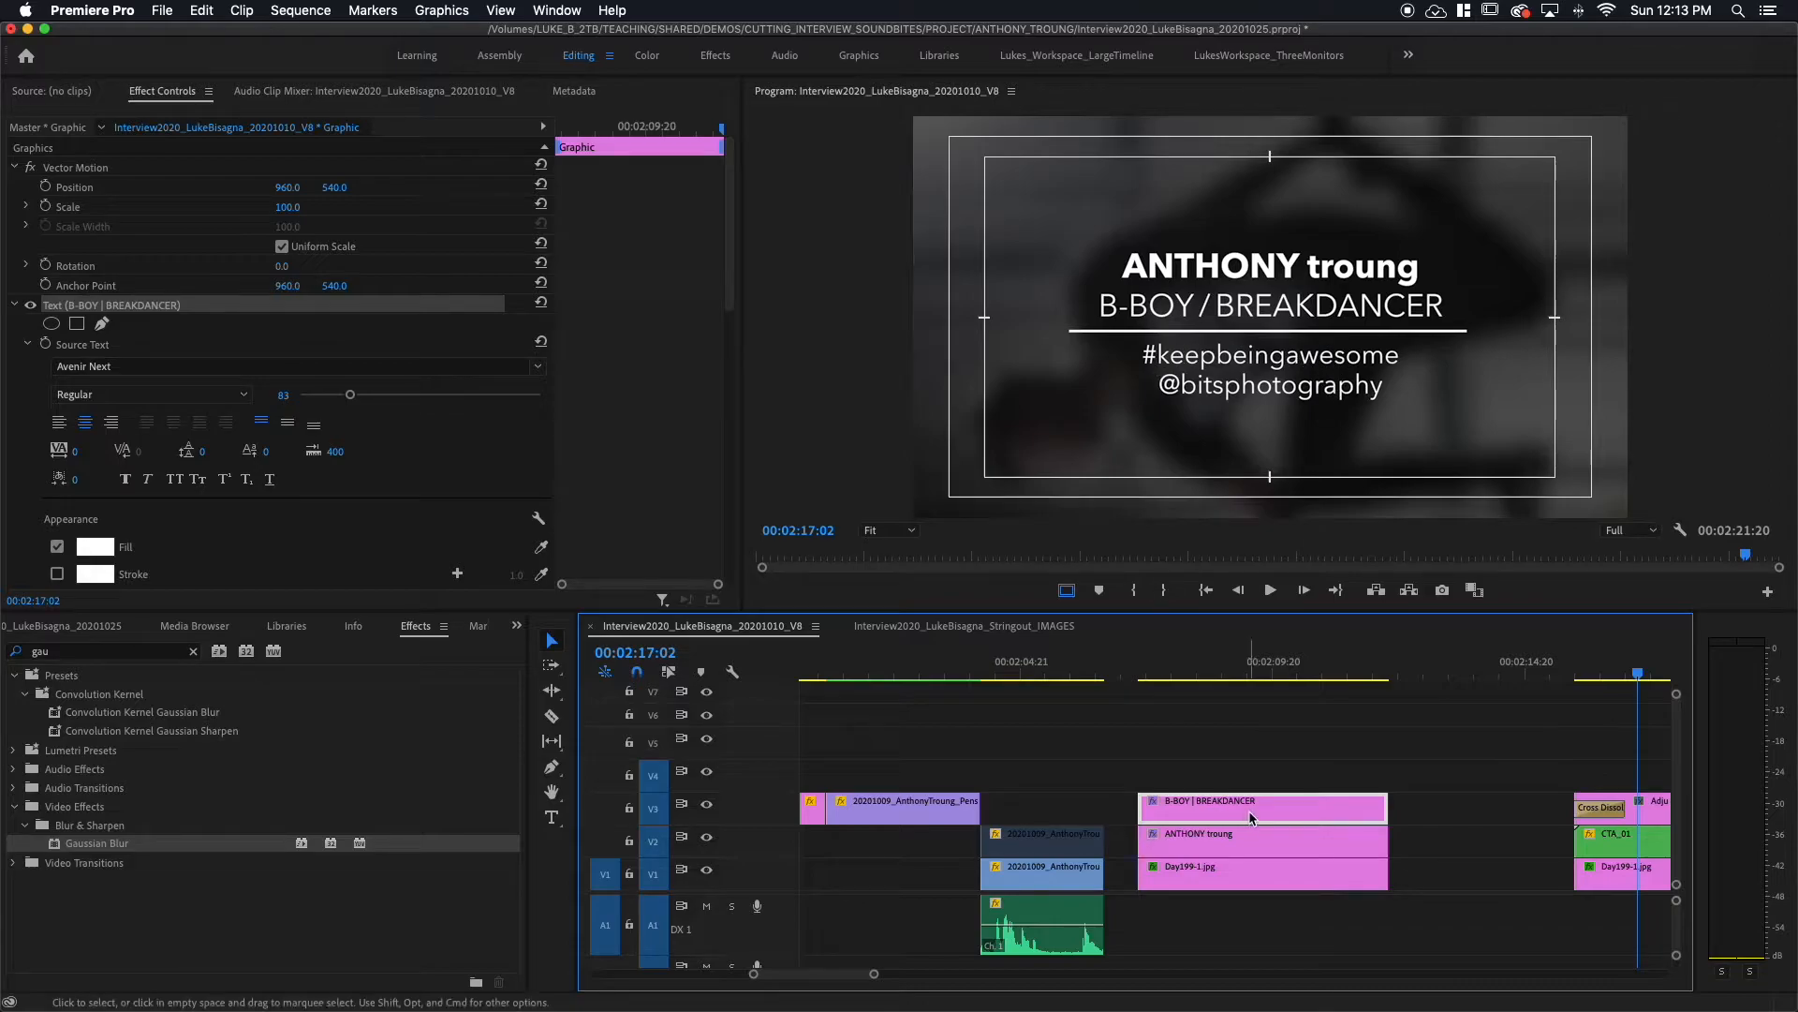
pyautogui.click(1215, 669)
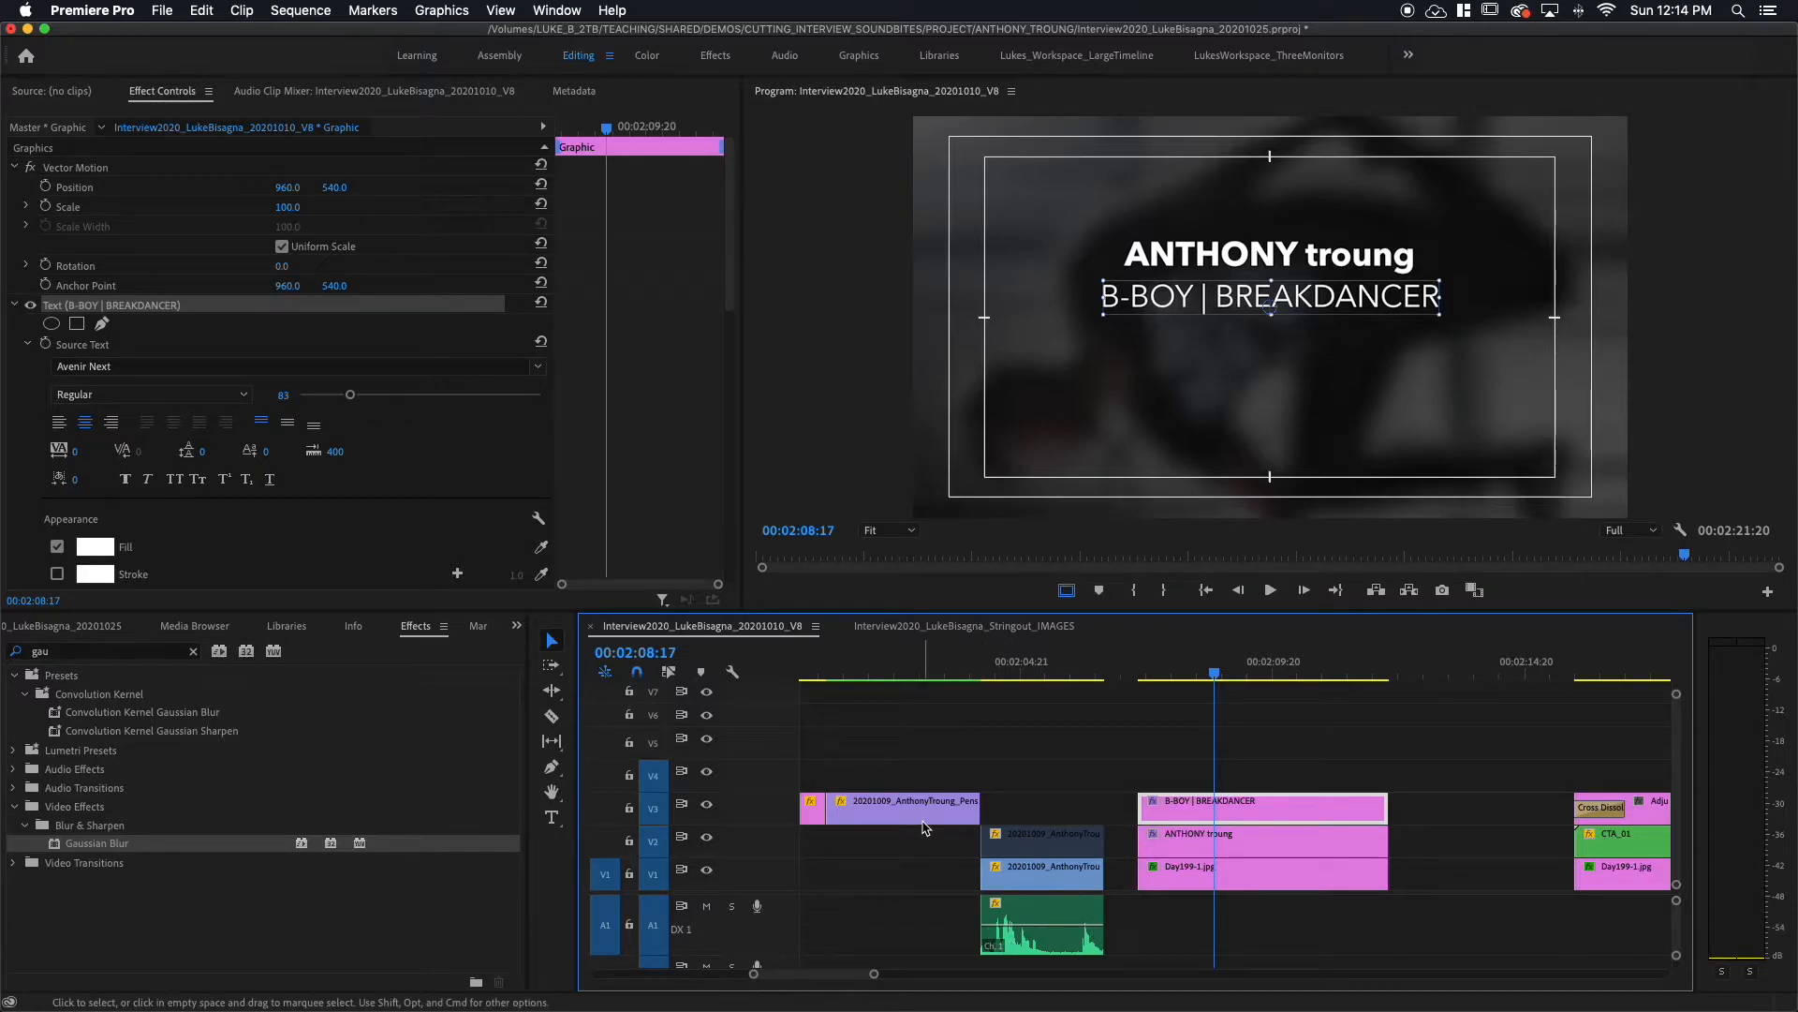
pyautogui.click(554, 13)
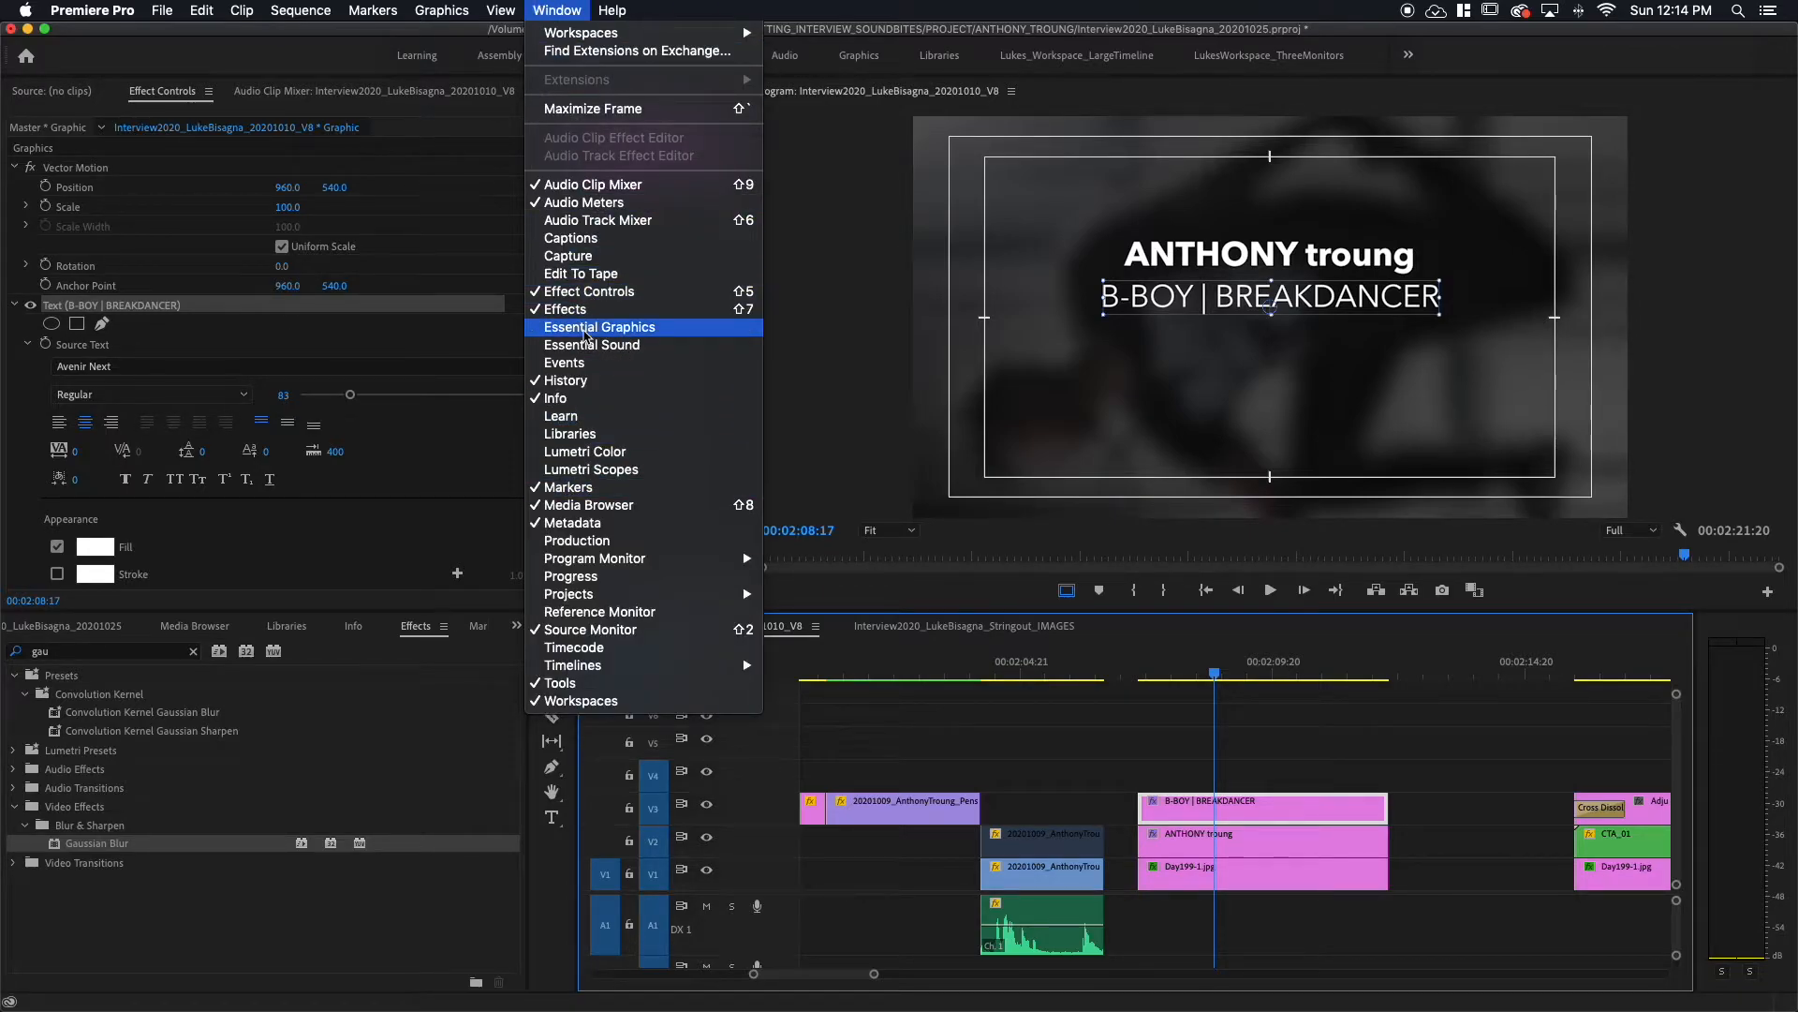
# Step: Open Essential Graphics, dock it beside Effect Controls and narrow it to enlarge the program view
pyautogui.click(586, 335)
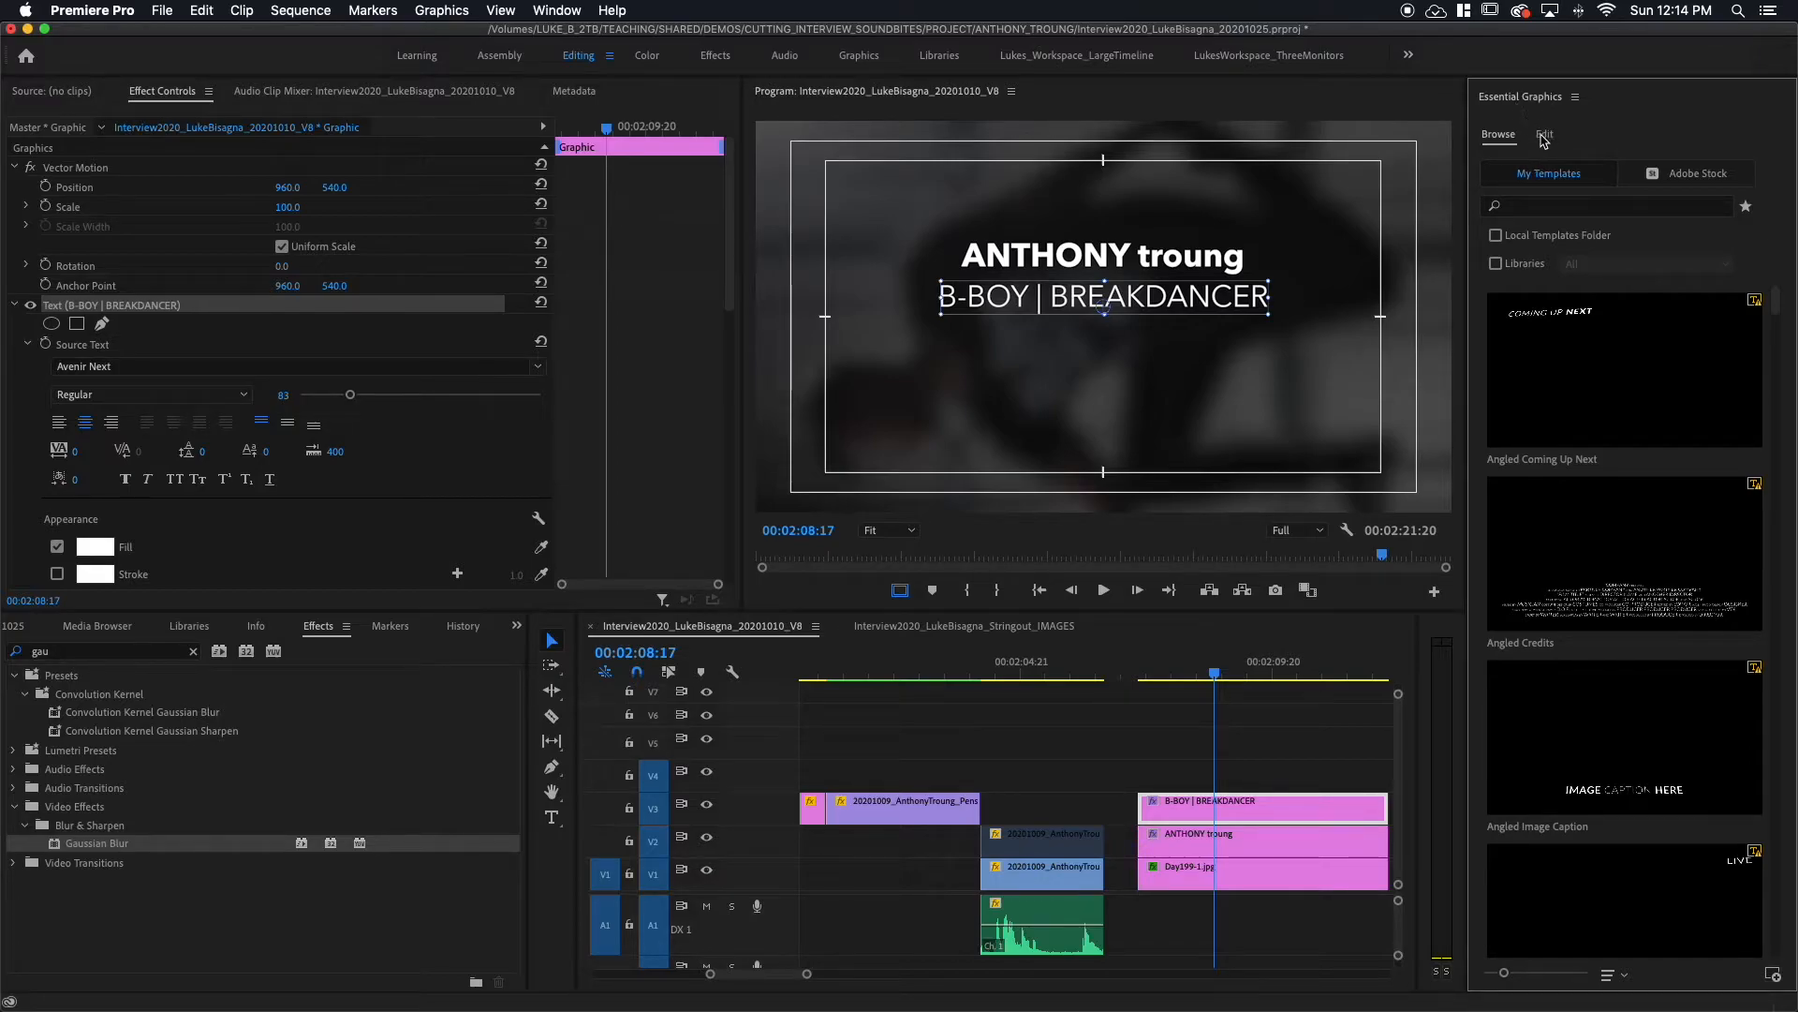
pyautogui.moveTo(1519, 97); pyautogui.dragTo(314, 99)
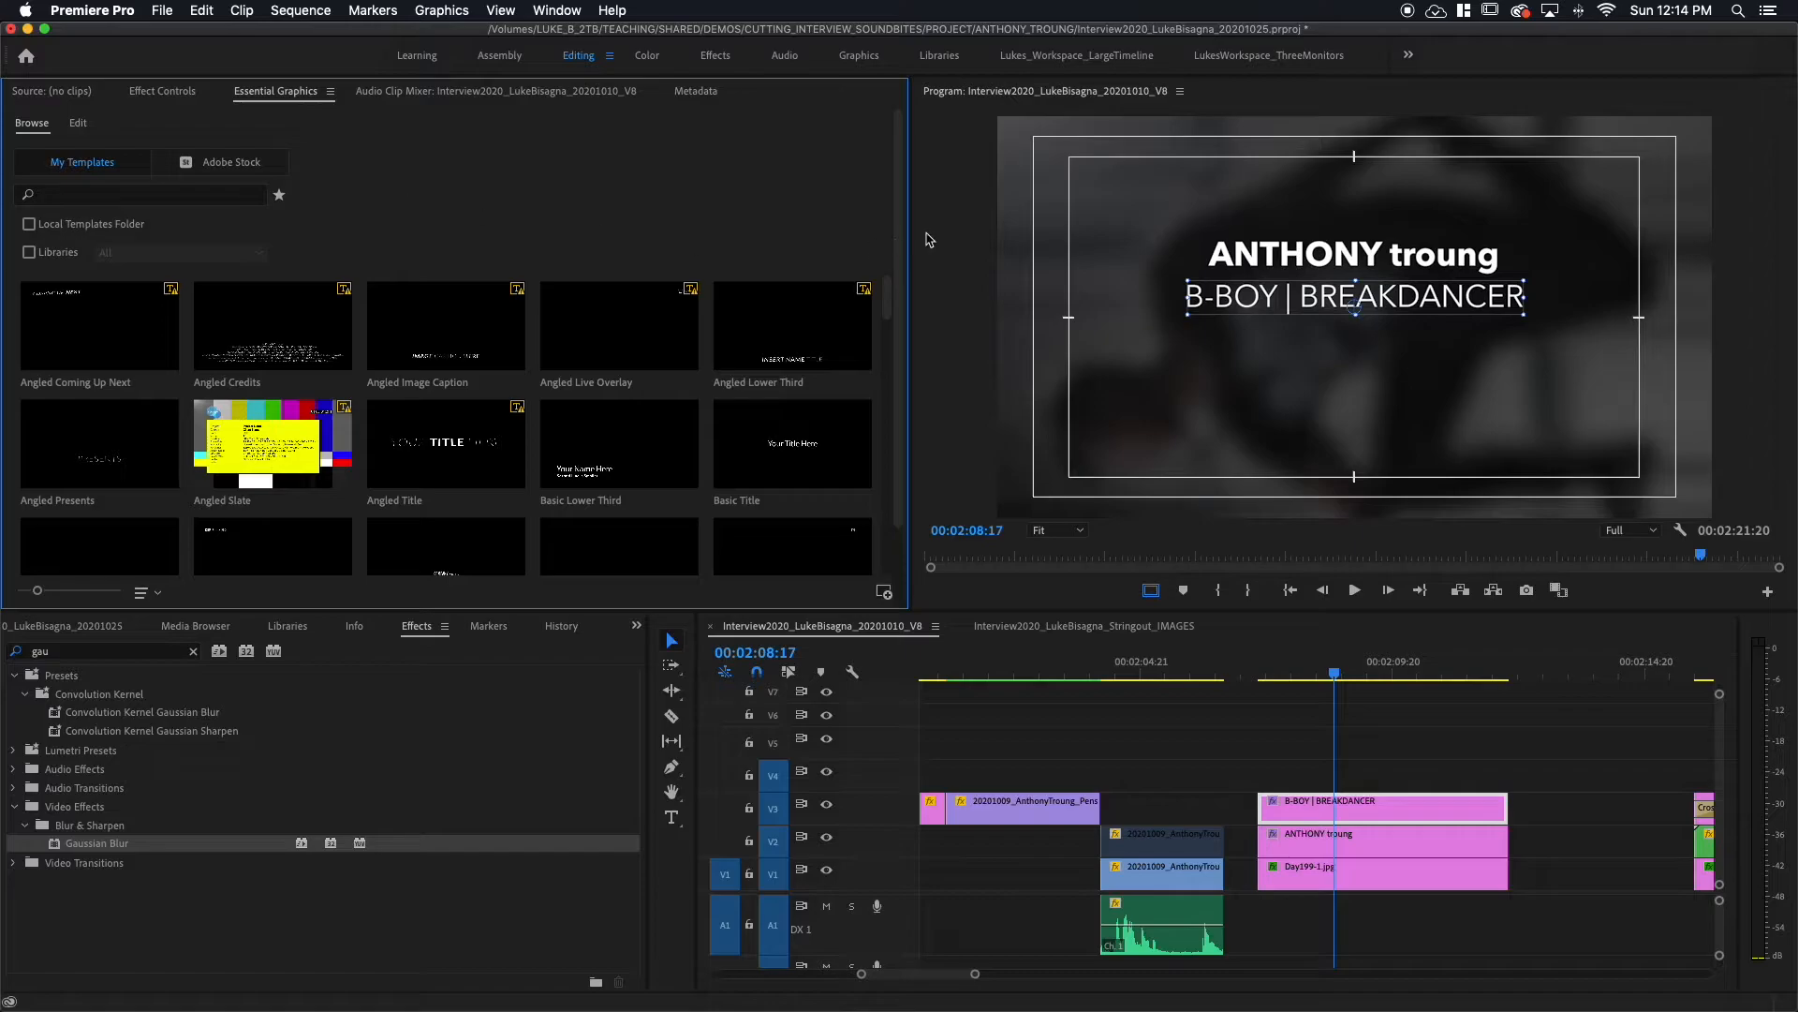
pyautogui.moveTo(909, 210); pyautogui.dragTo(694, 221)
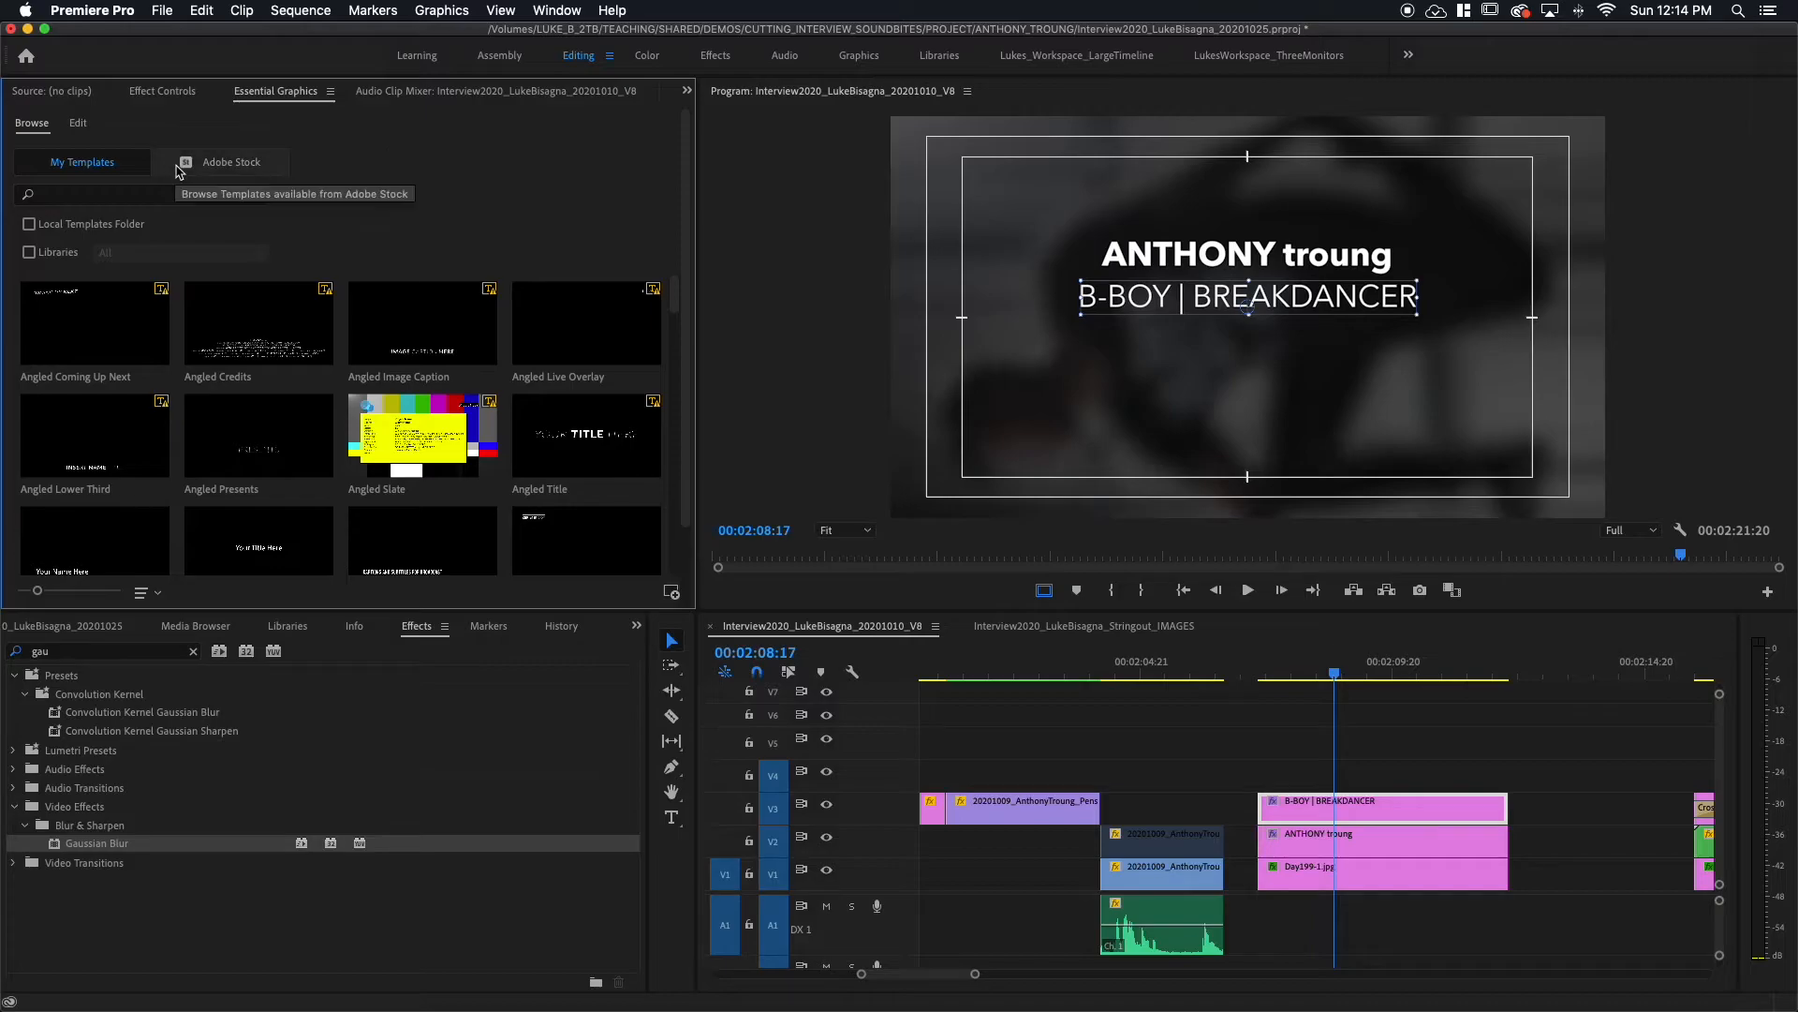
# Step: Switch Essential Graphics to its Edit tab, inspect the two title clips, then deselect all clips
pyautogui.click(78, 131)
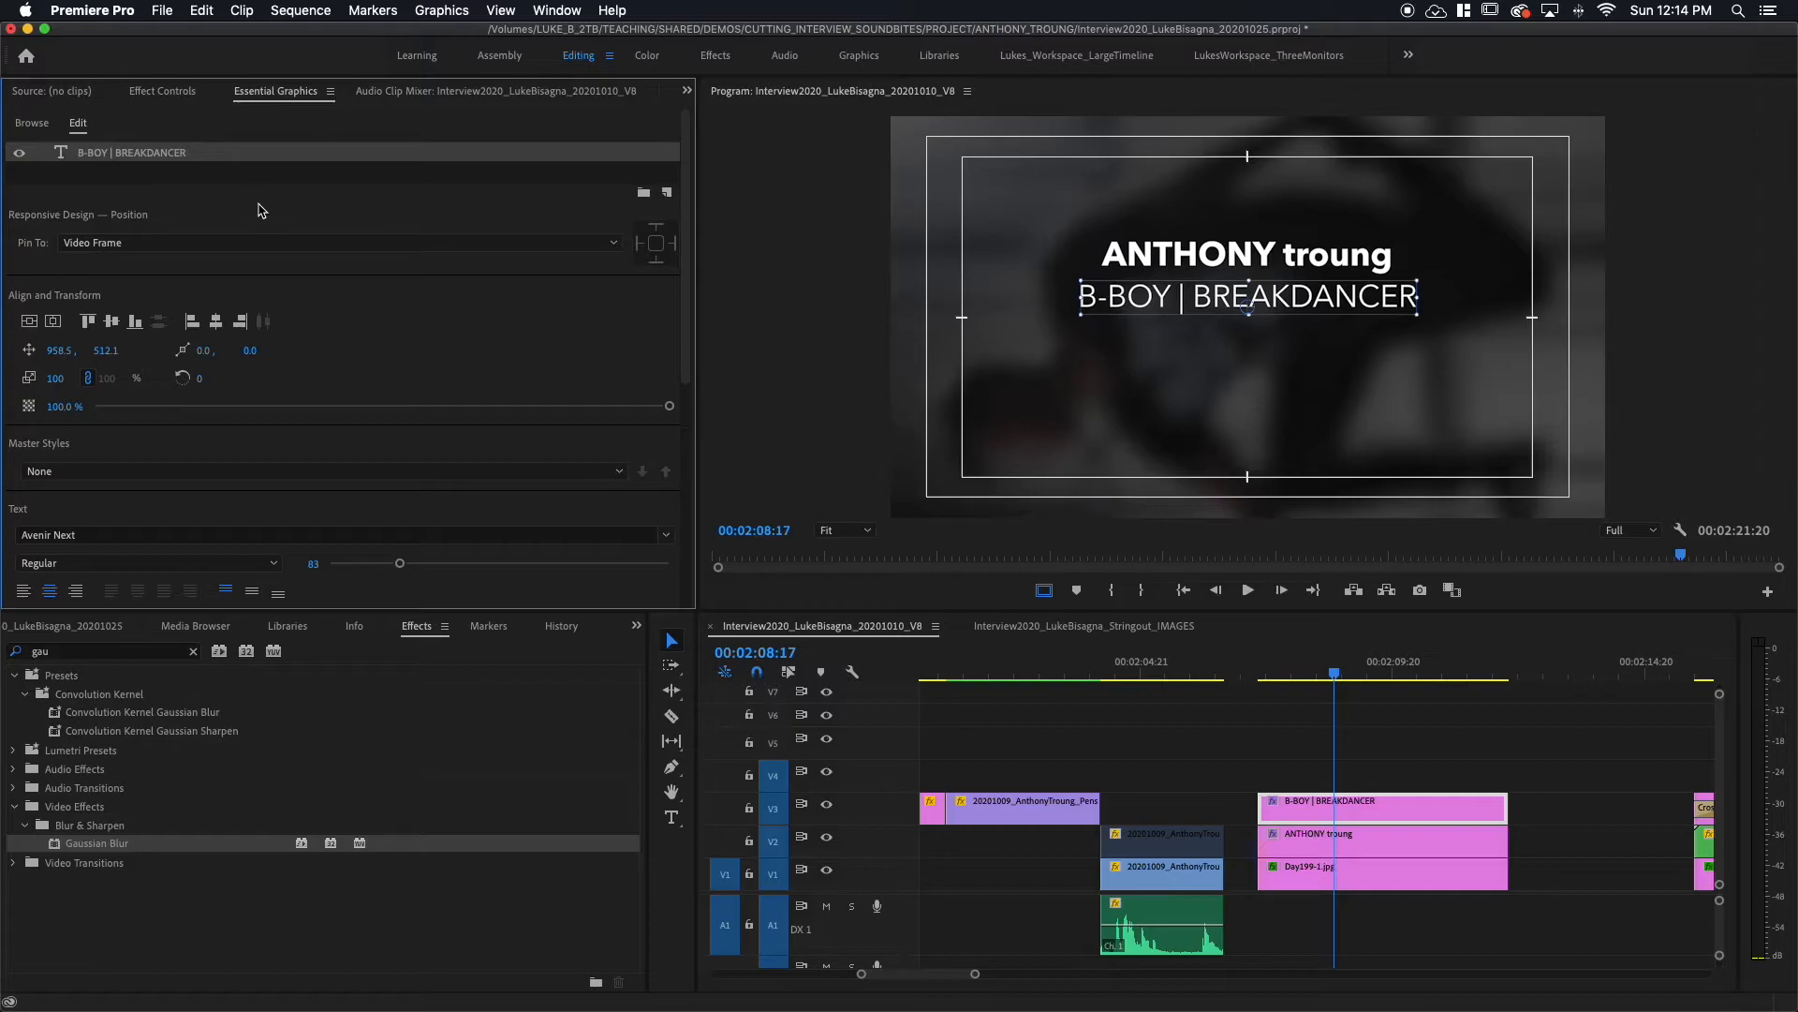
pyautogui.click(1383, 843)
pyautogui.click(1380, 798)
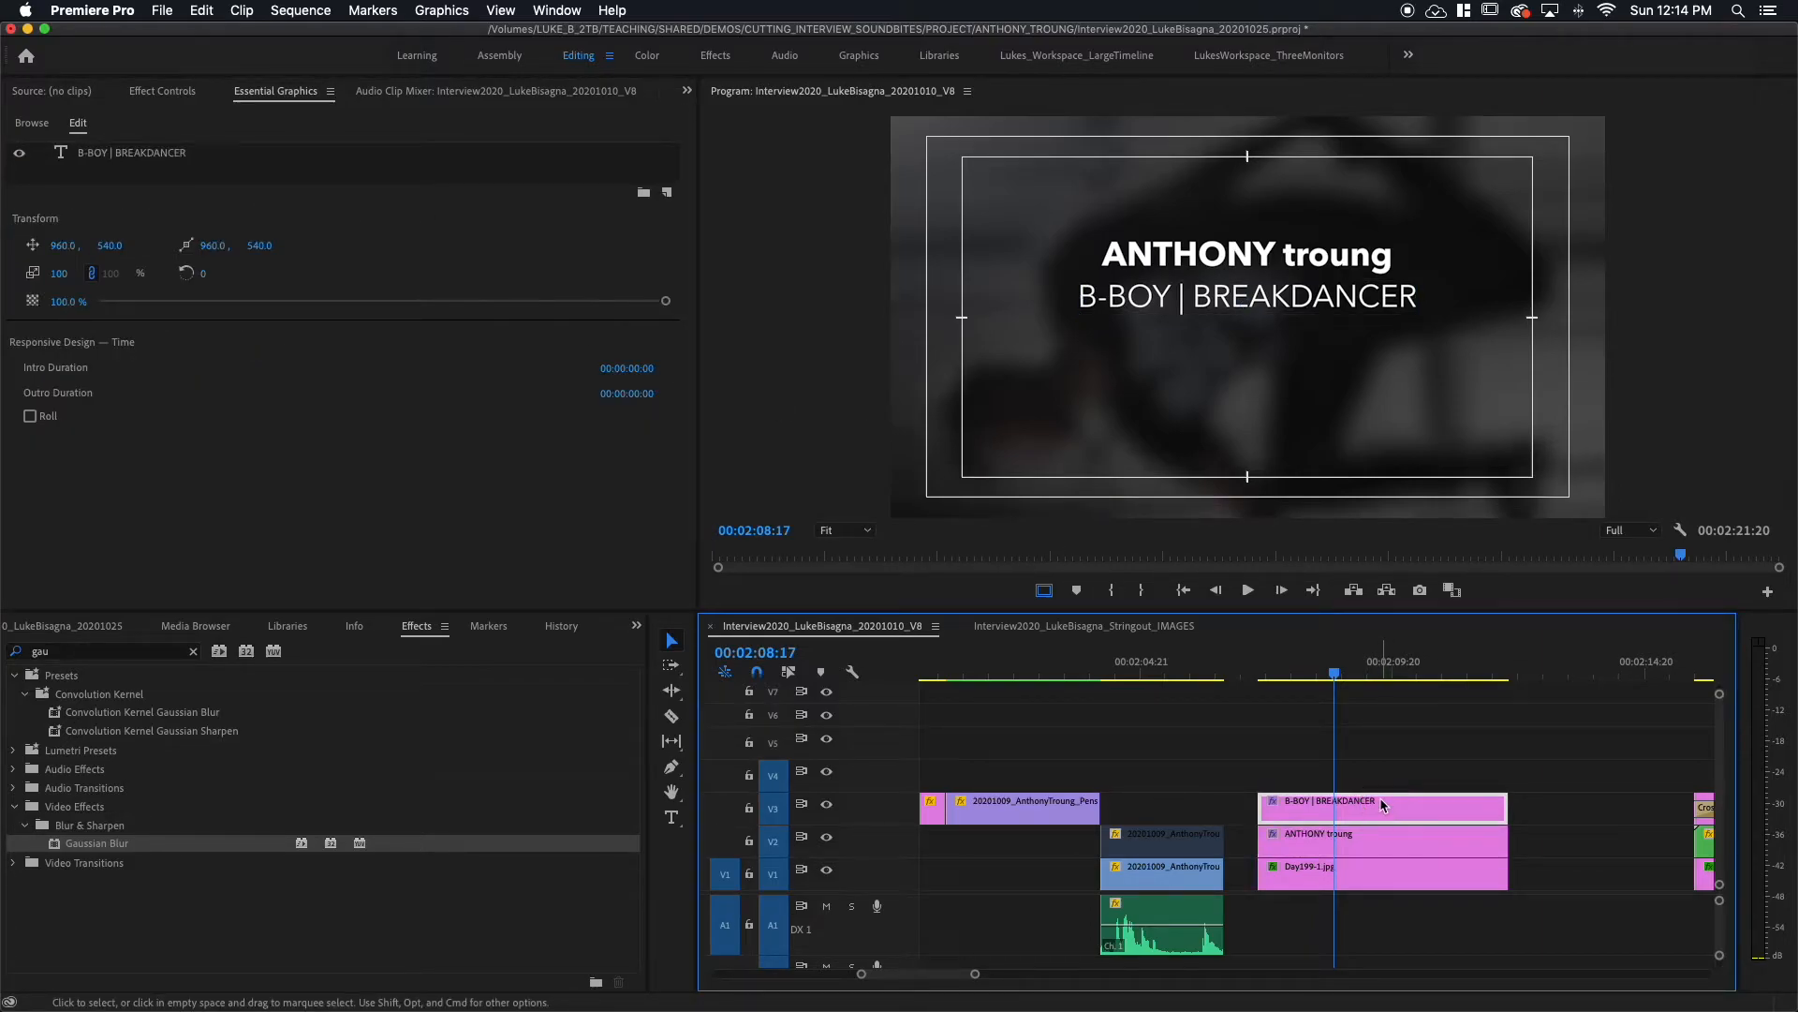
pyautogui.click(1390, 848)
pyautogui.press('super+shift+a')
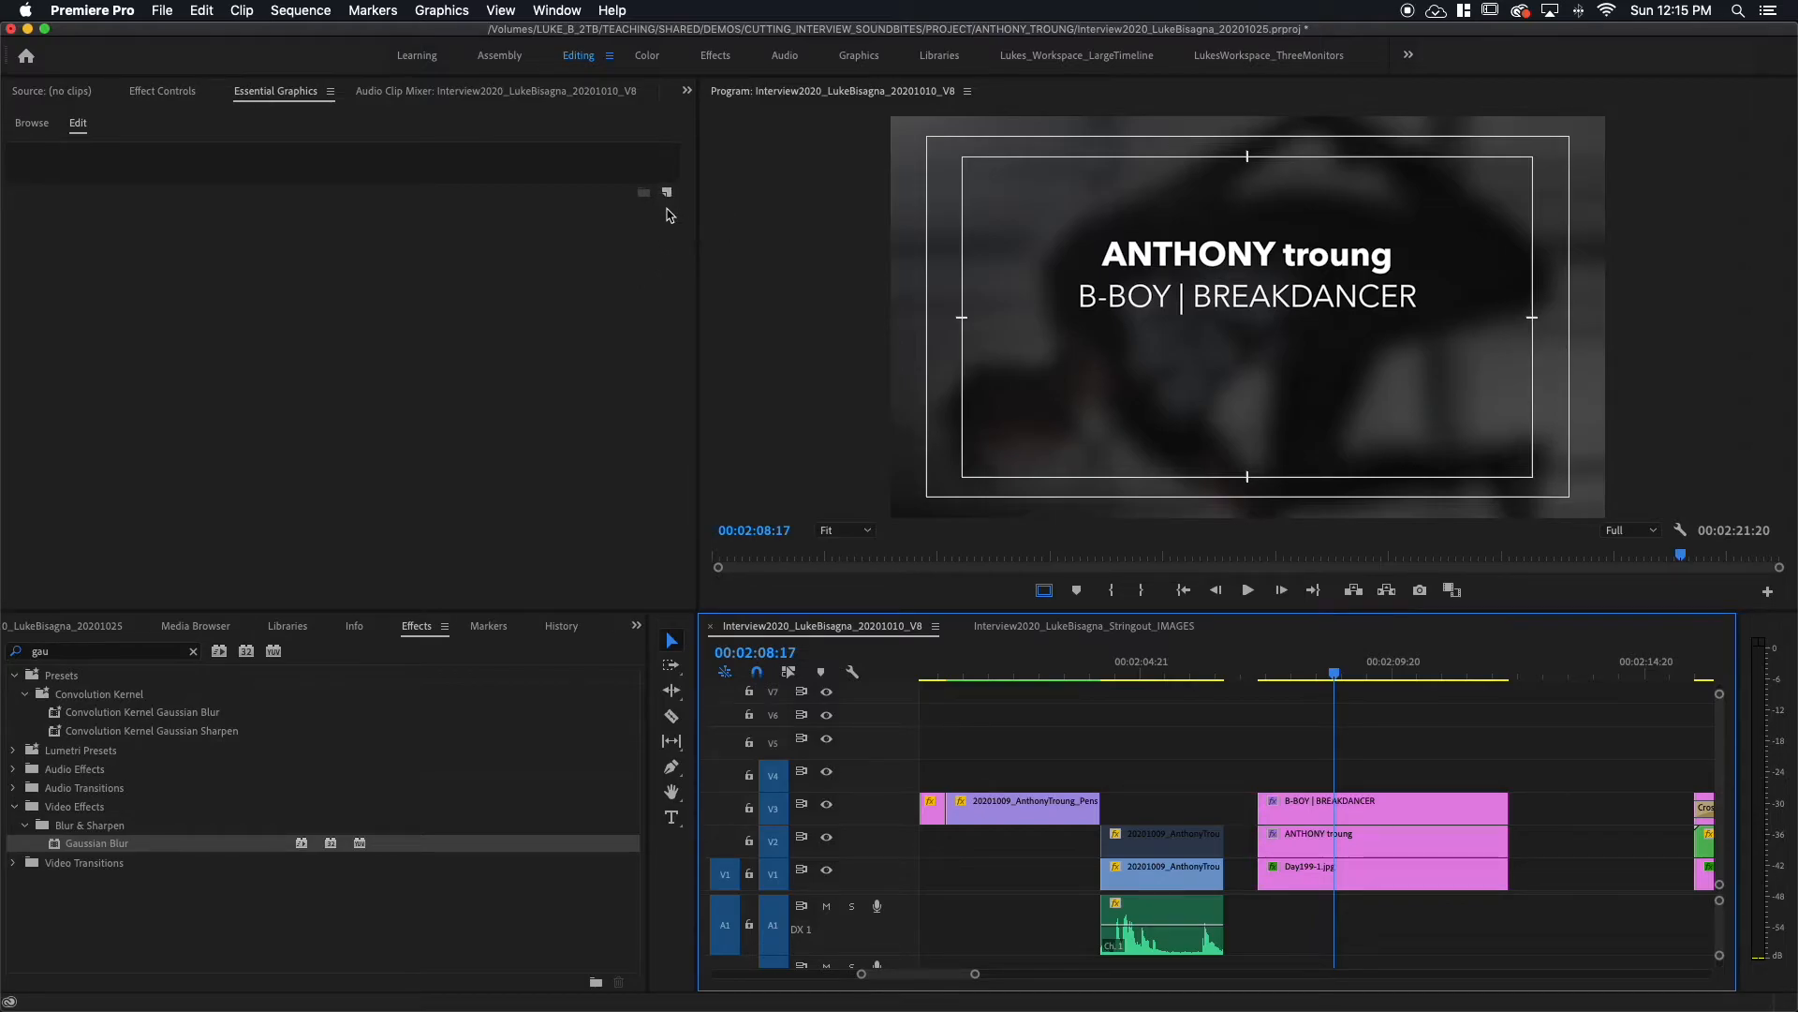
# Step: Add a new Rectangle layer (Shape 01) on V4 and fill it white, FFFFFF
pyautogui.click(668, 177)
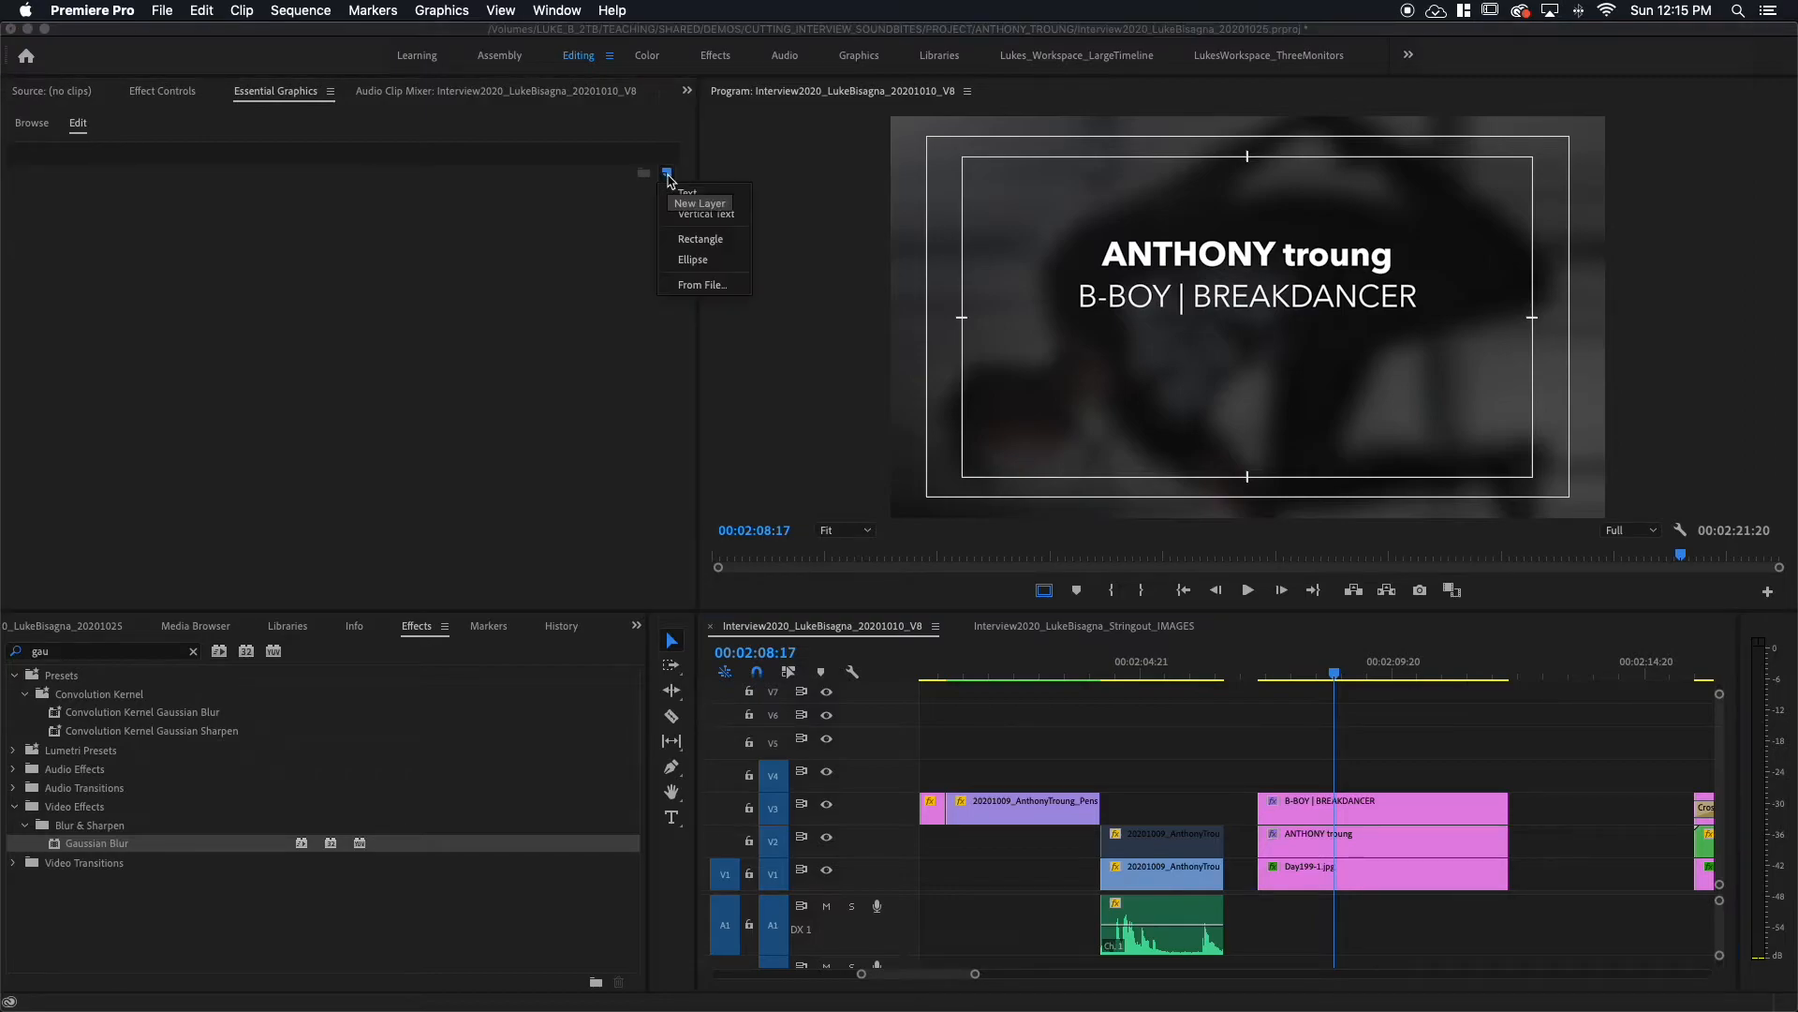
pyautogui.click(688, 240)
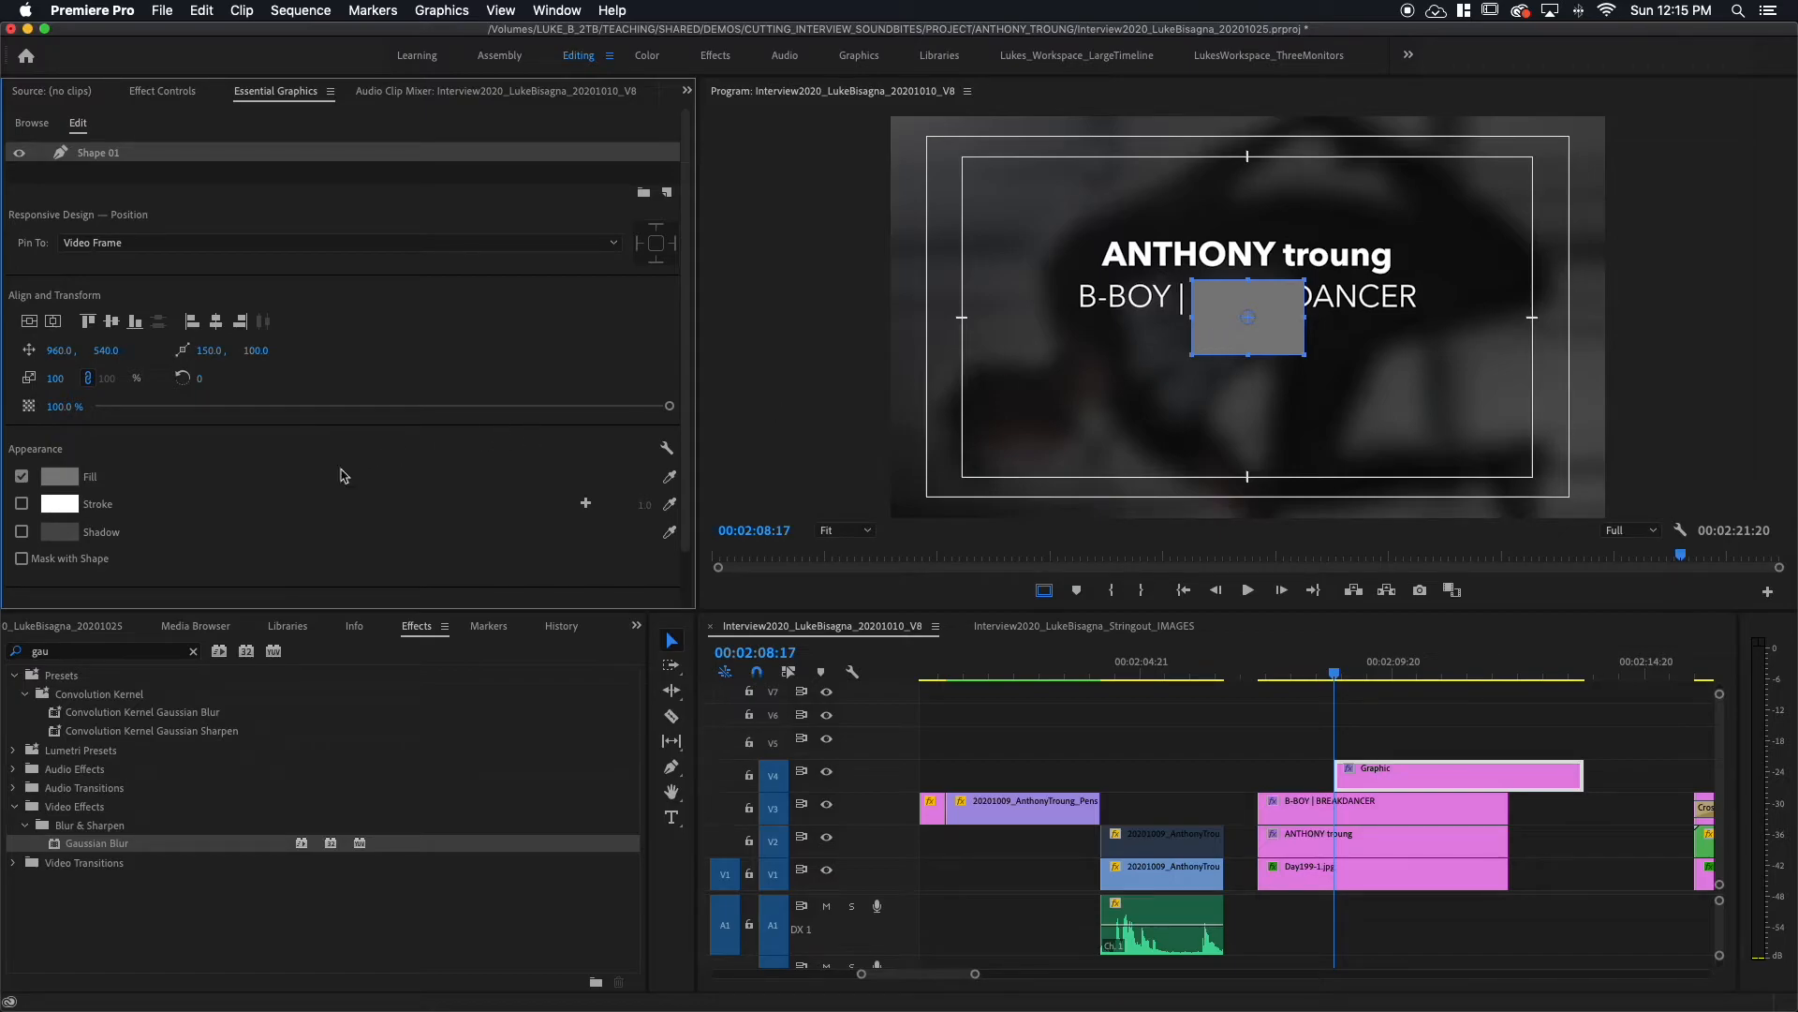
pyautogui.click(59, 477)
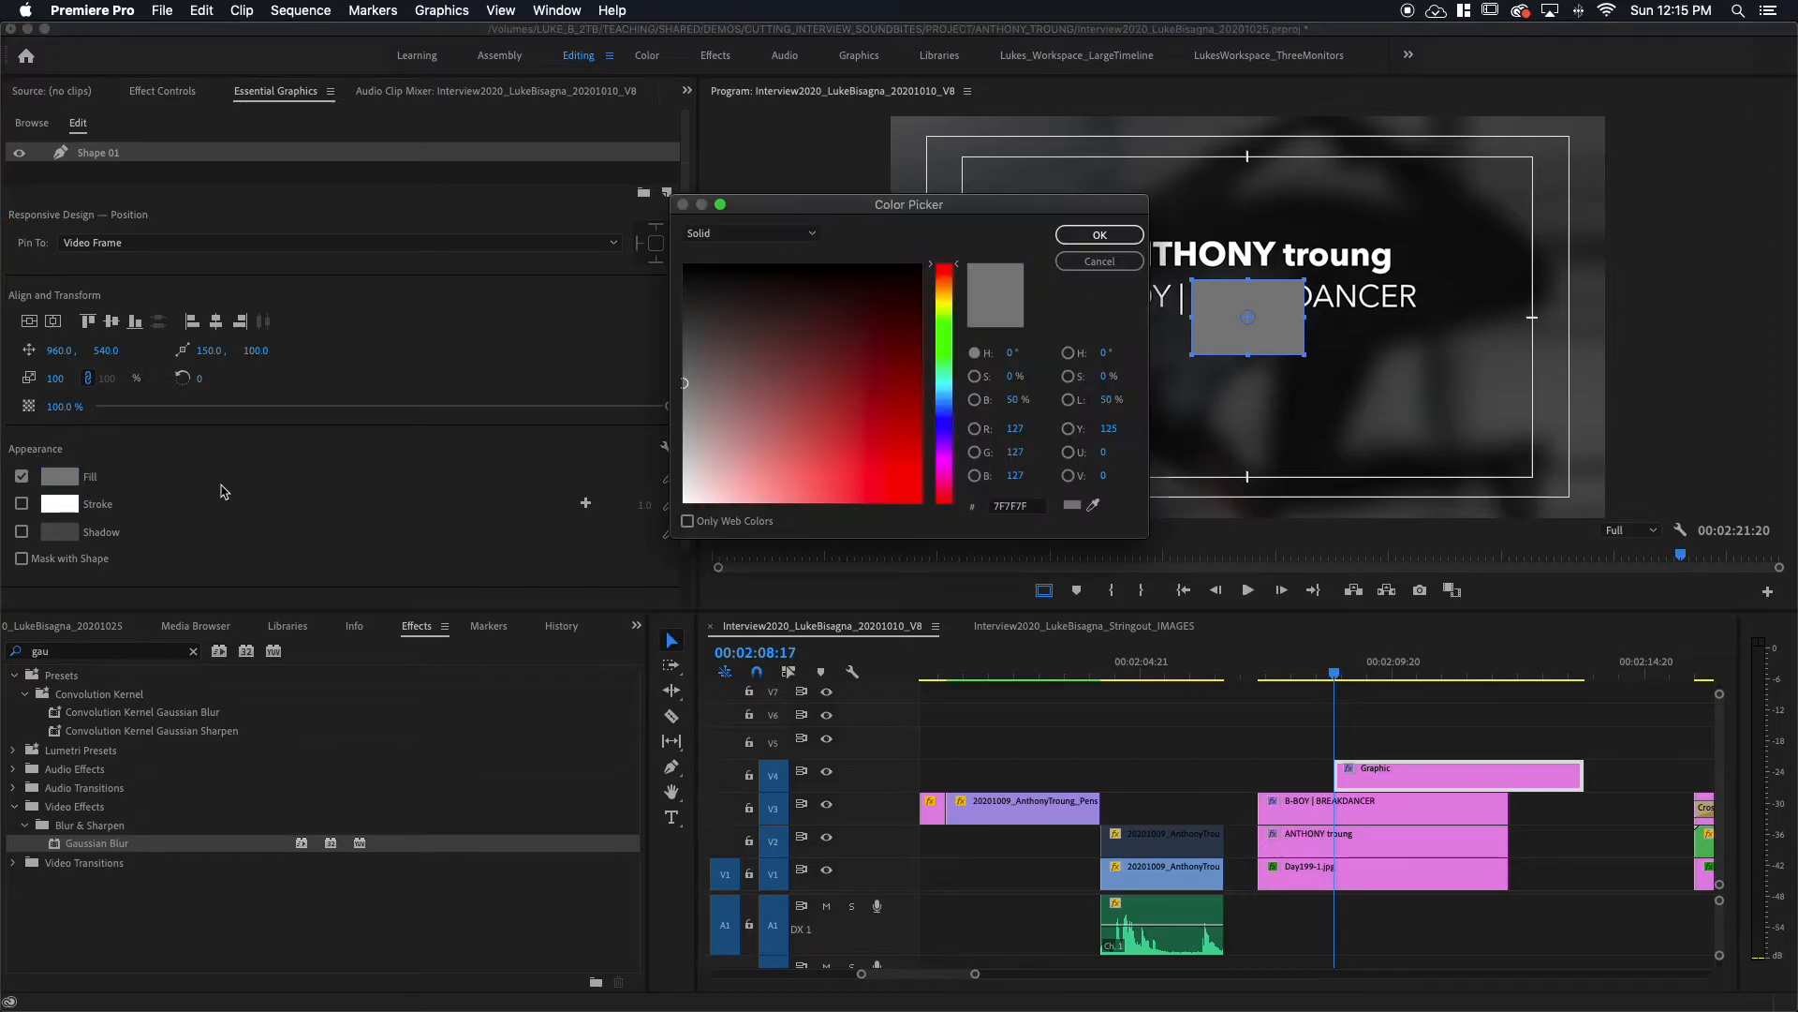
pyautogui.click(683, 499)
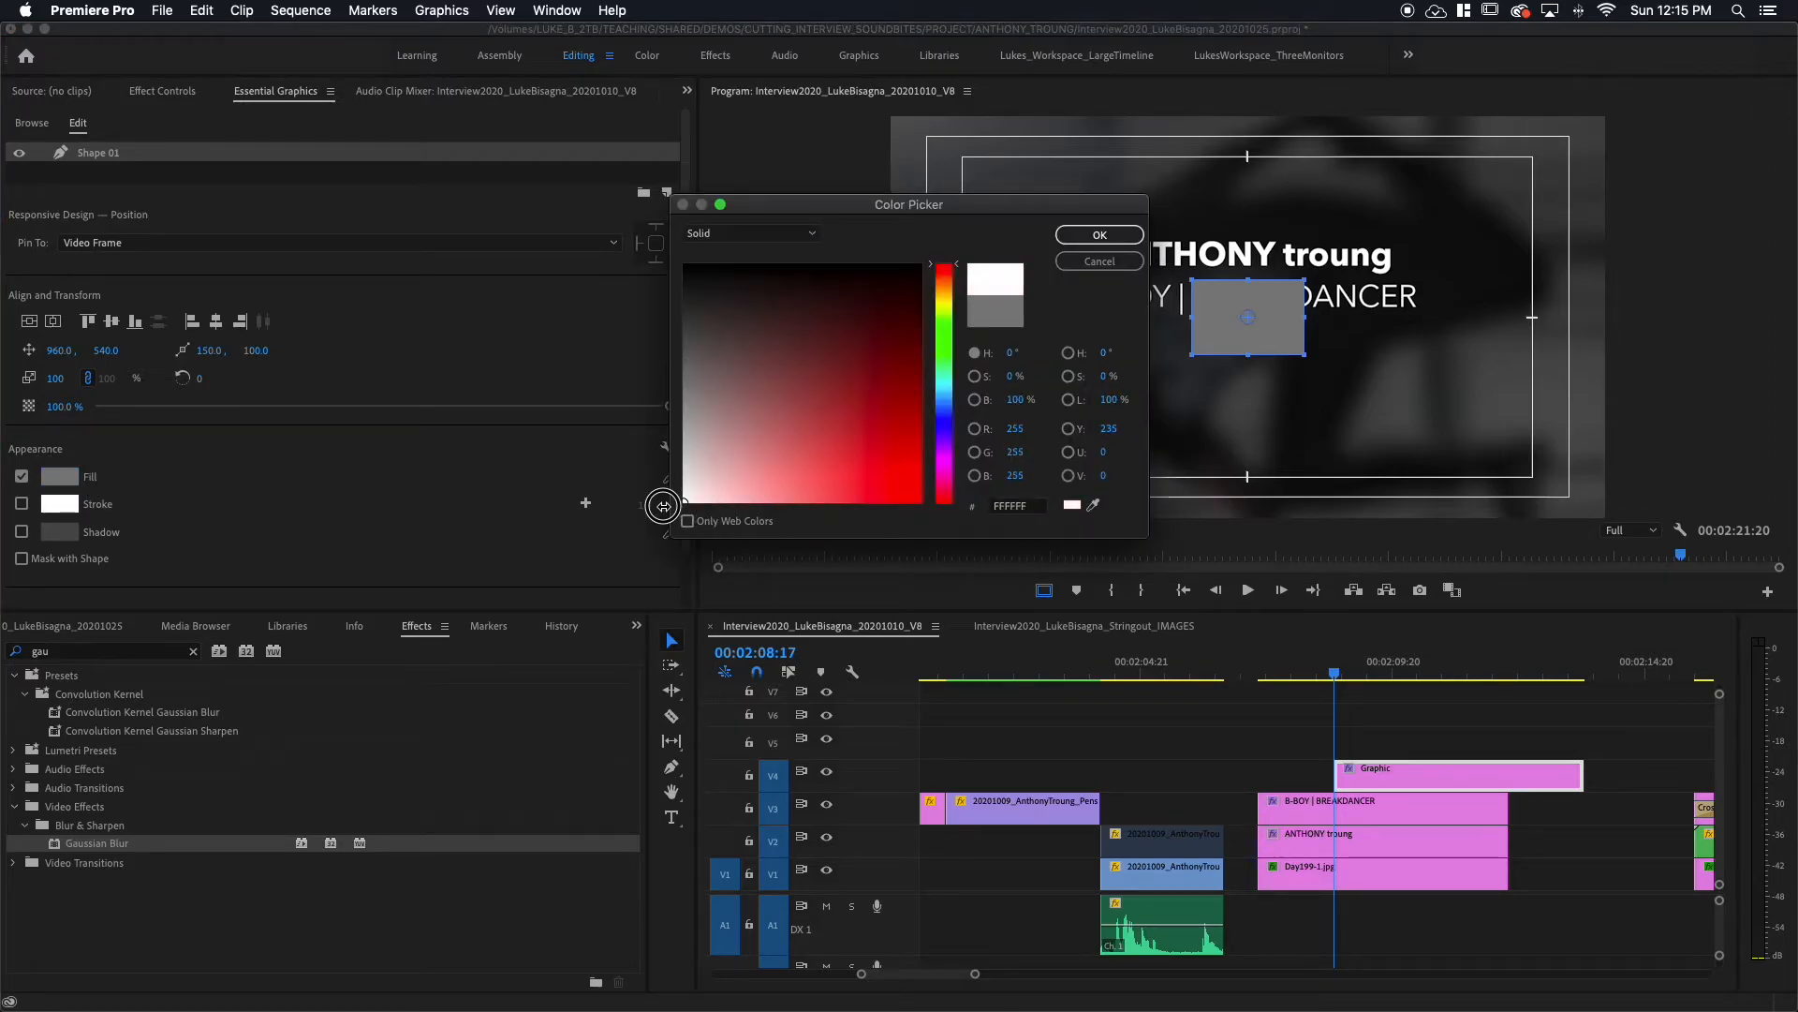
pyautogui.click(1100, 235)
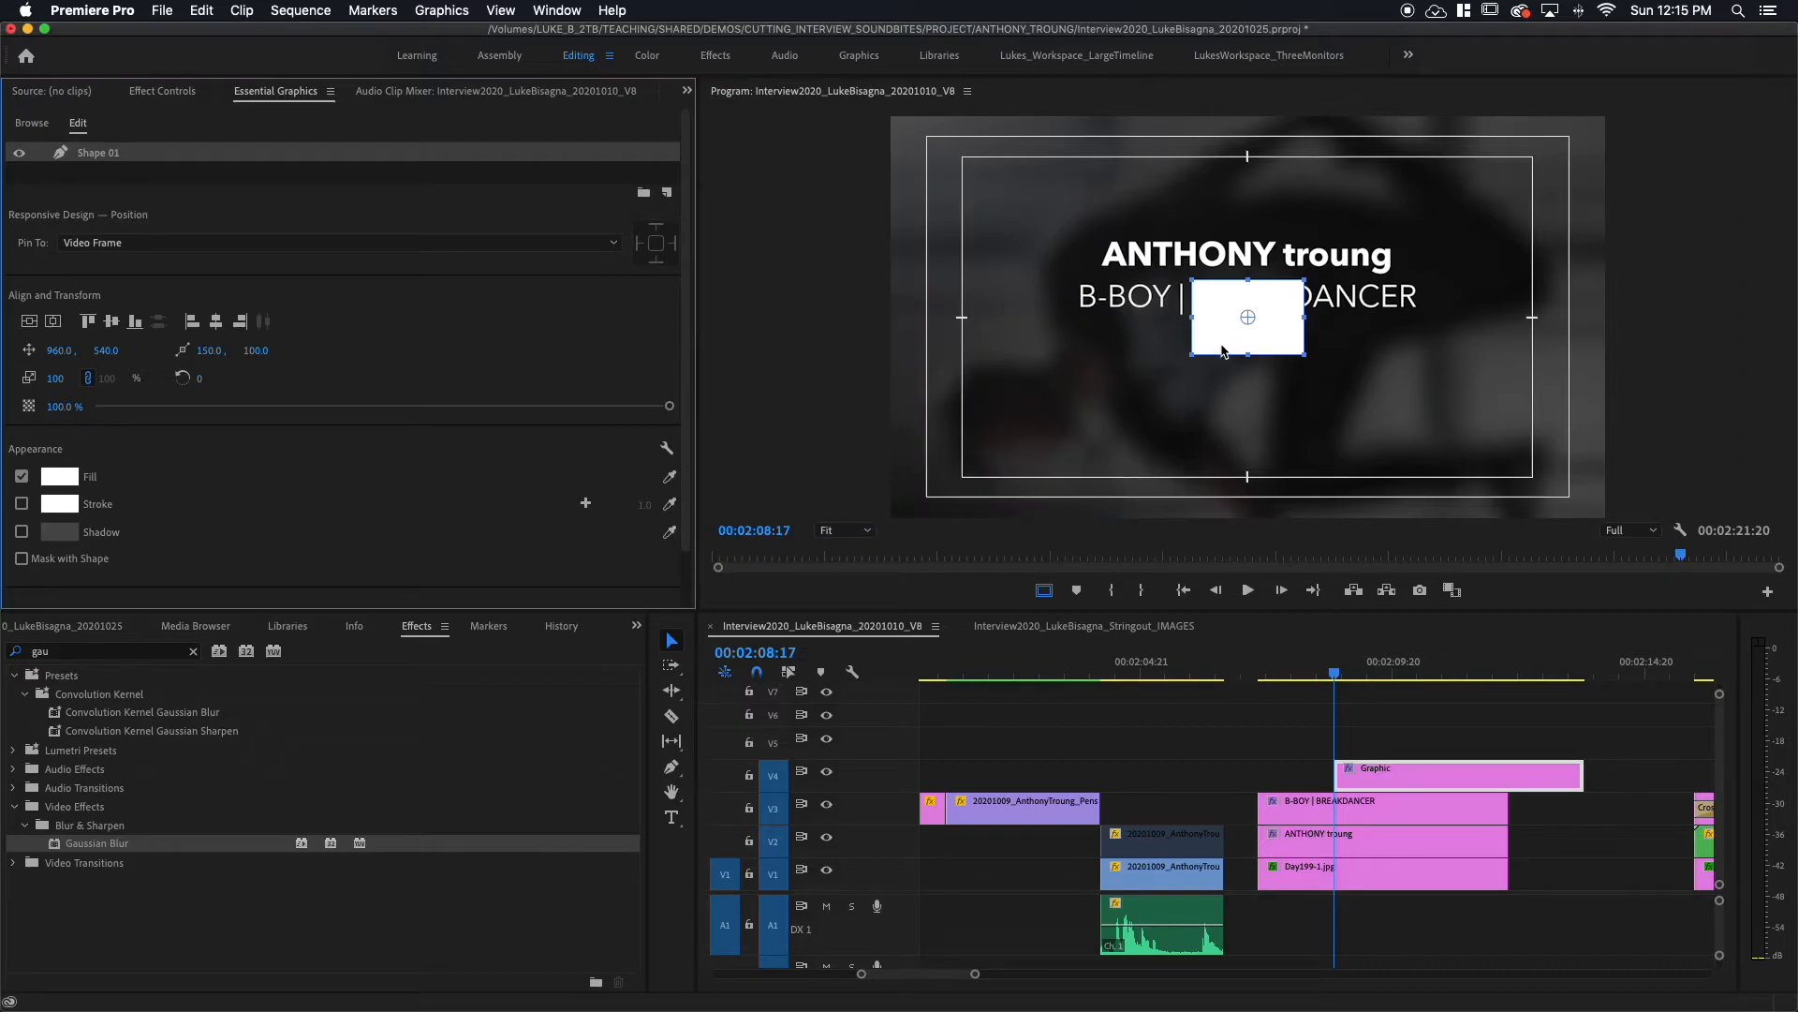
# Step: Reshape the white rectangle into a wide, thin bar below the B-BOY | BREAKDANCER line
pyautogui.moveTo(1192, 319); pyautogui.dragTo(1070, 328)
pyautogui.moveTo(1221, 343); pyautogui.dragTo(1428, 346)
pyautogui.moveTo(1072, 347); pyautogui.dragTo(1067, 347)
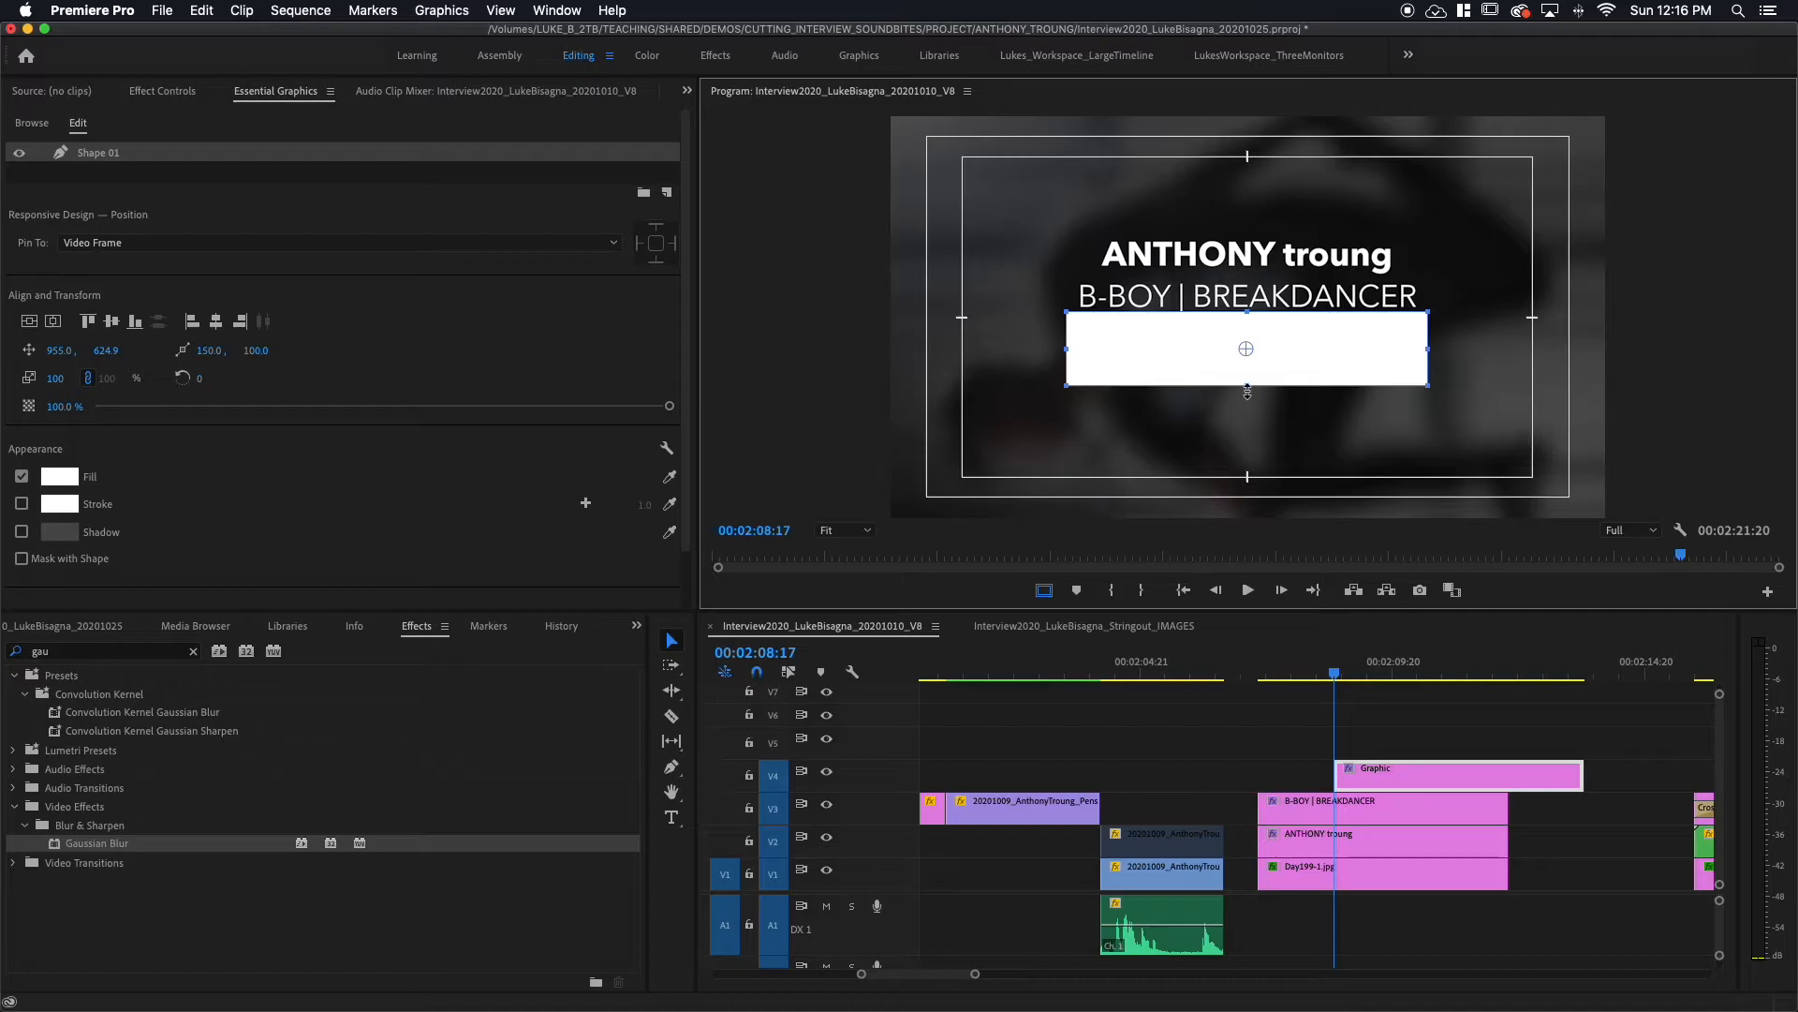
pyautogui.moveTo(1247, 387); pyautogui.dragTo(1248, 317)
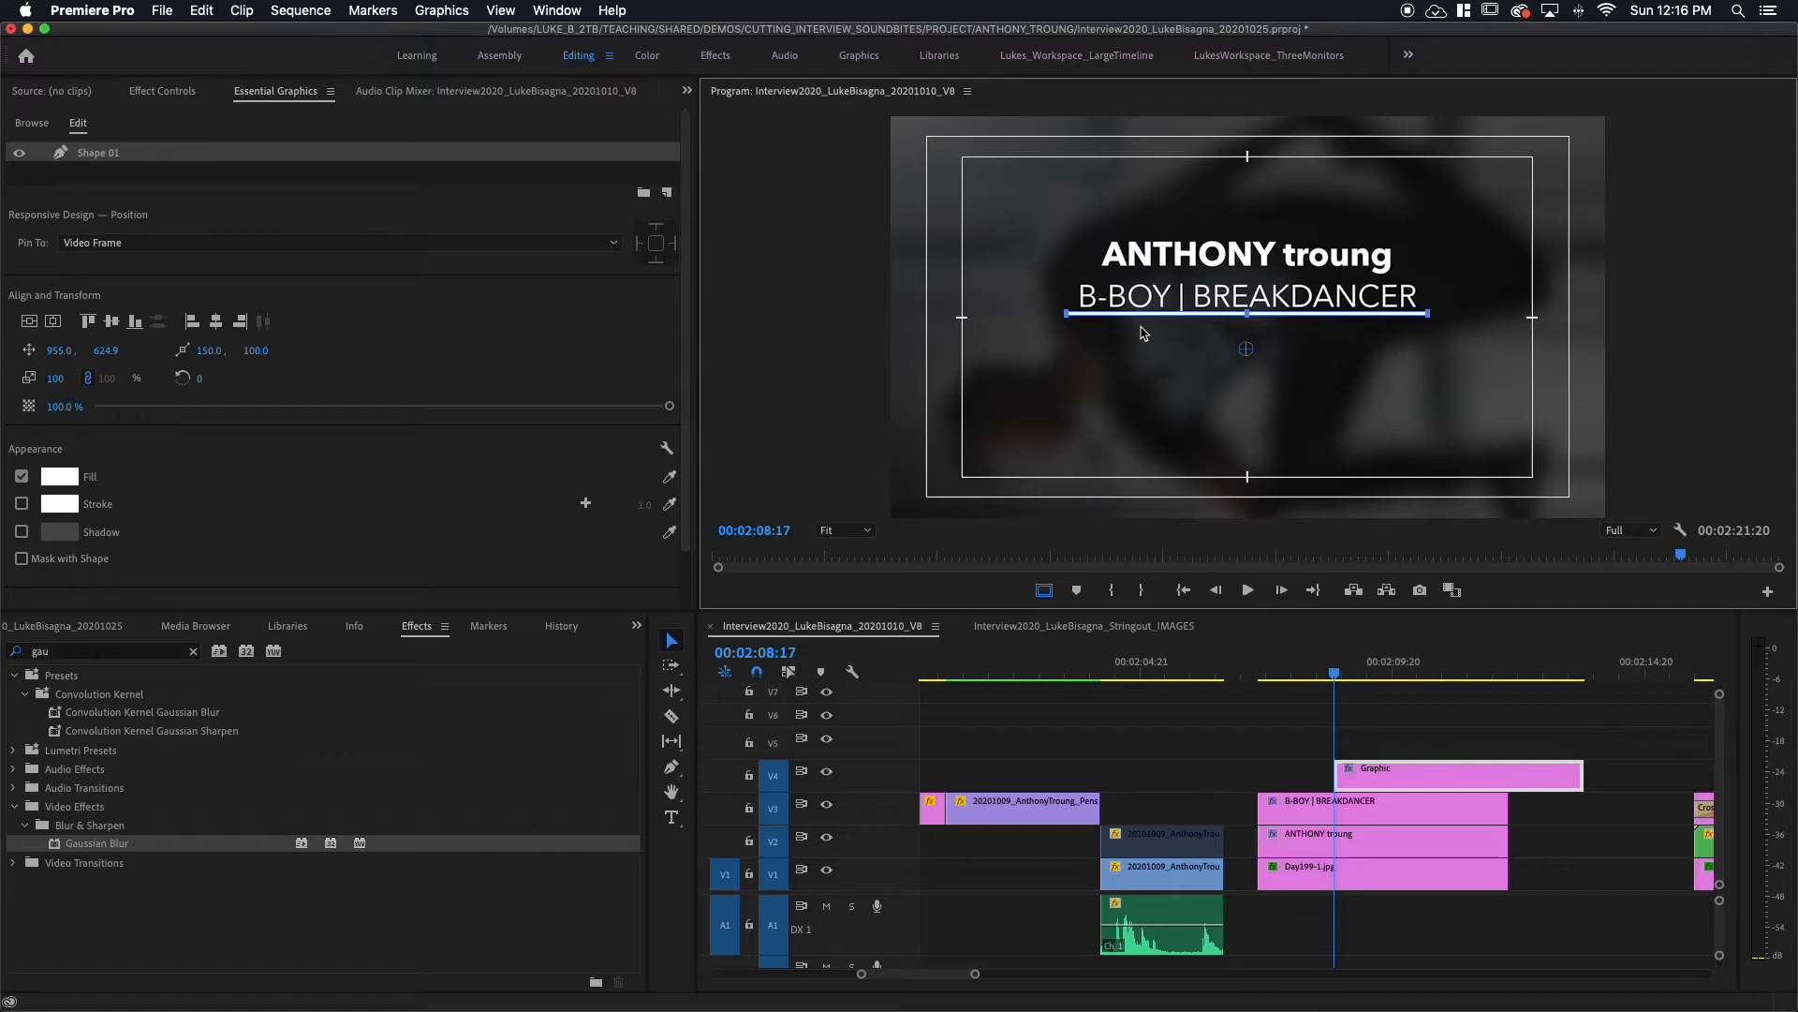
# Step: Nudge the underline down via Vector Motion Position Y and align its V4 clip start with the title clips
pyautogui.click(155, 94)
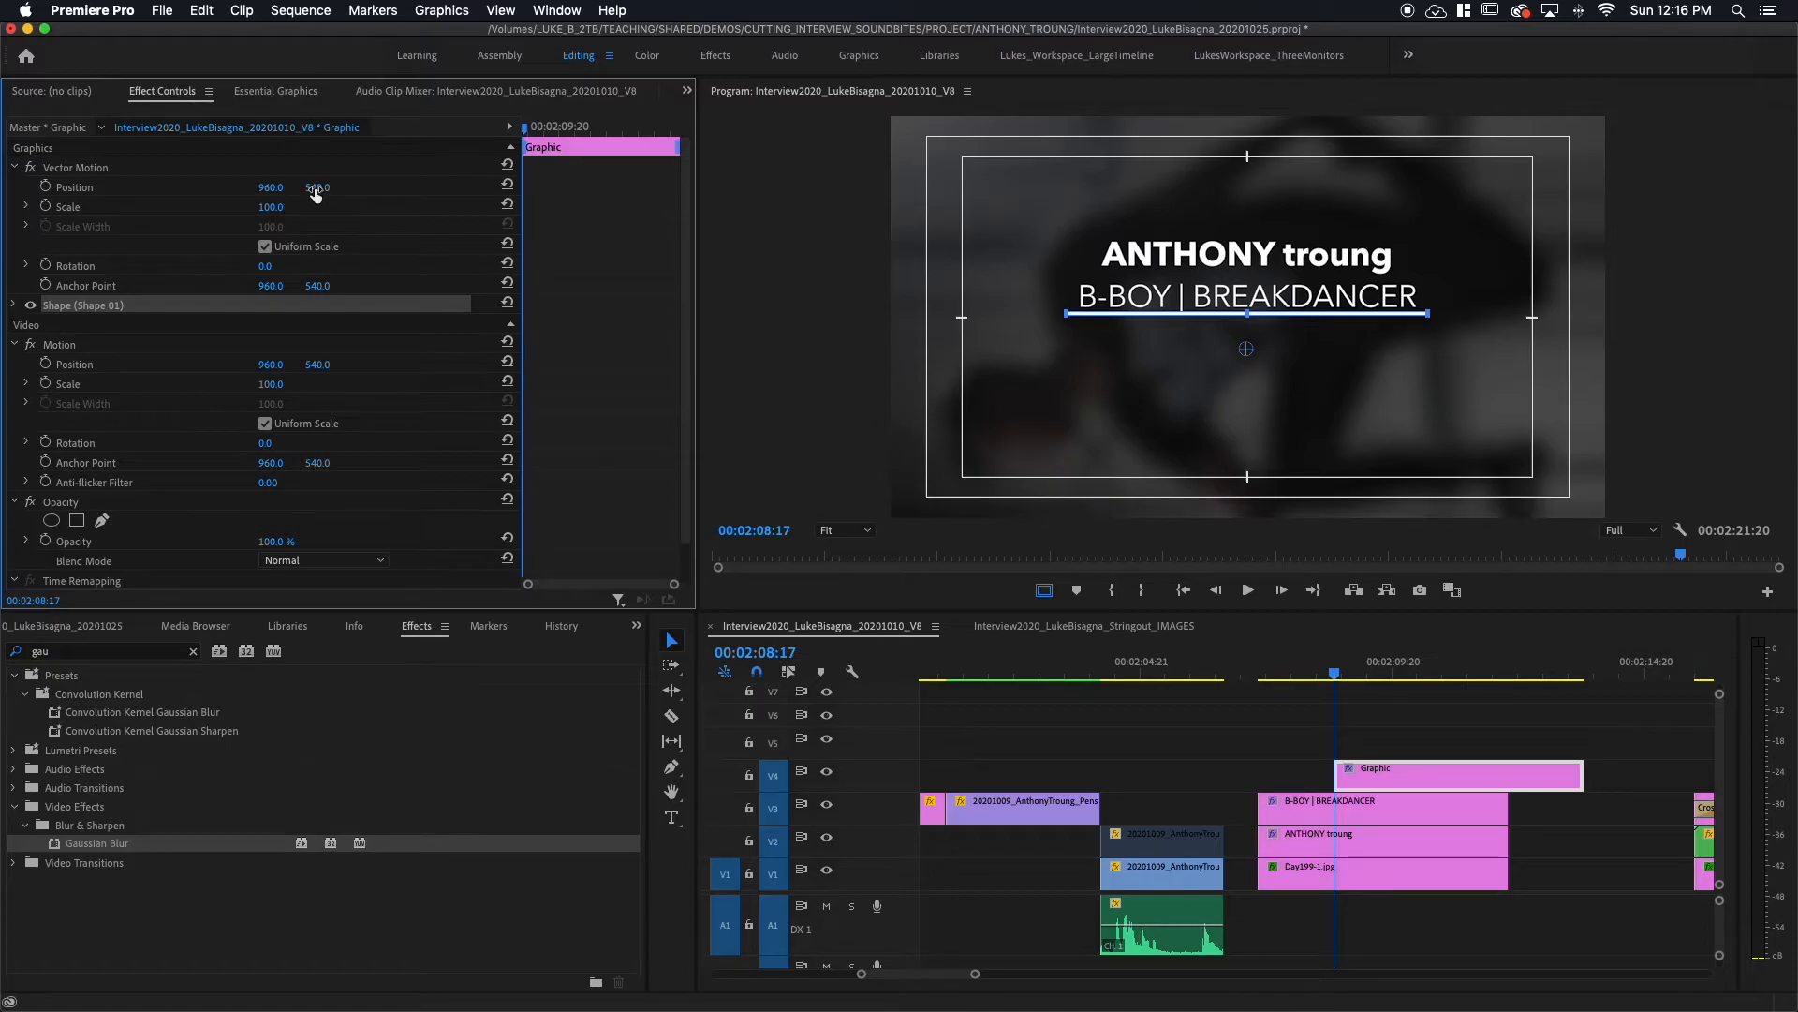
pyautogui.moveTo(318, 187); pyautogui.dragTo(347, 187)
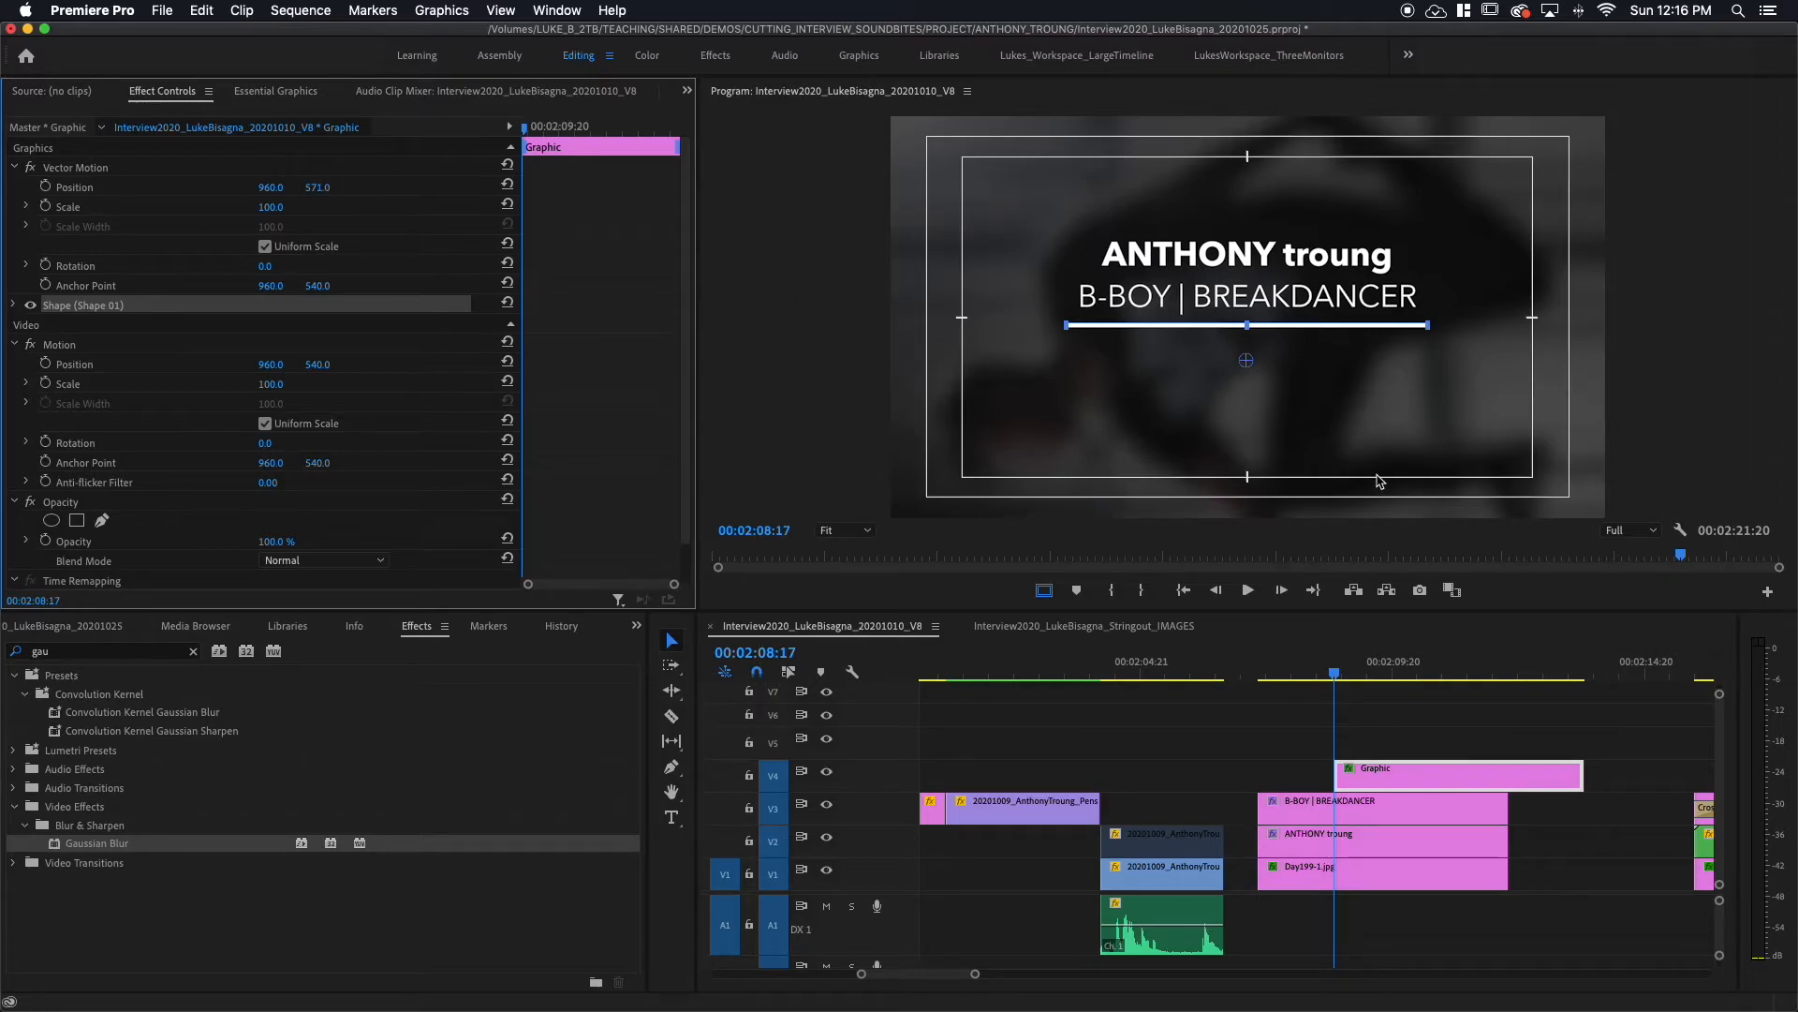
pyautogui.moveTo(1471, 779); pyautogui.dragTo(1394, 775)
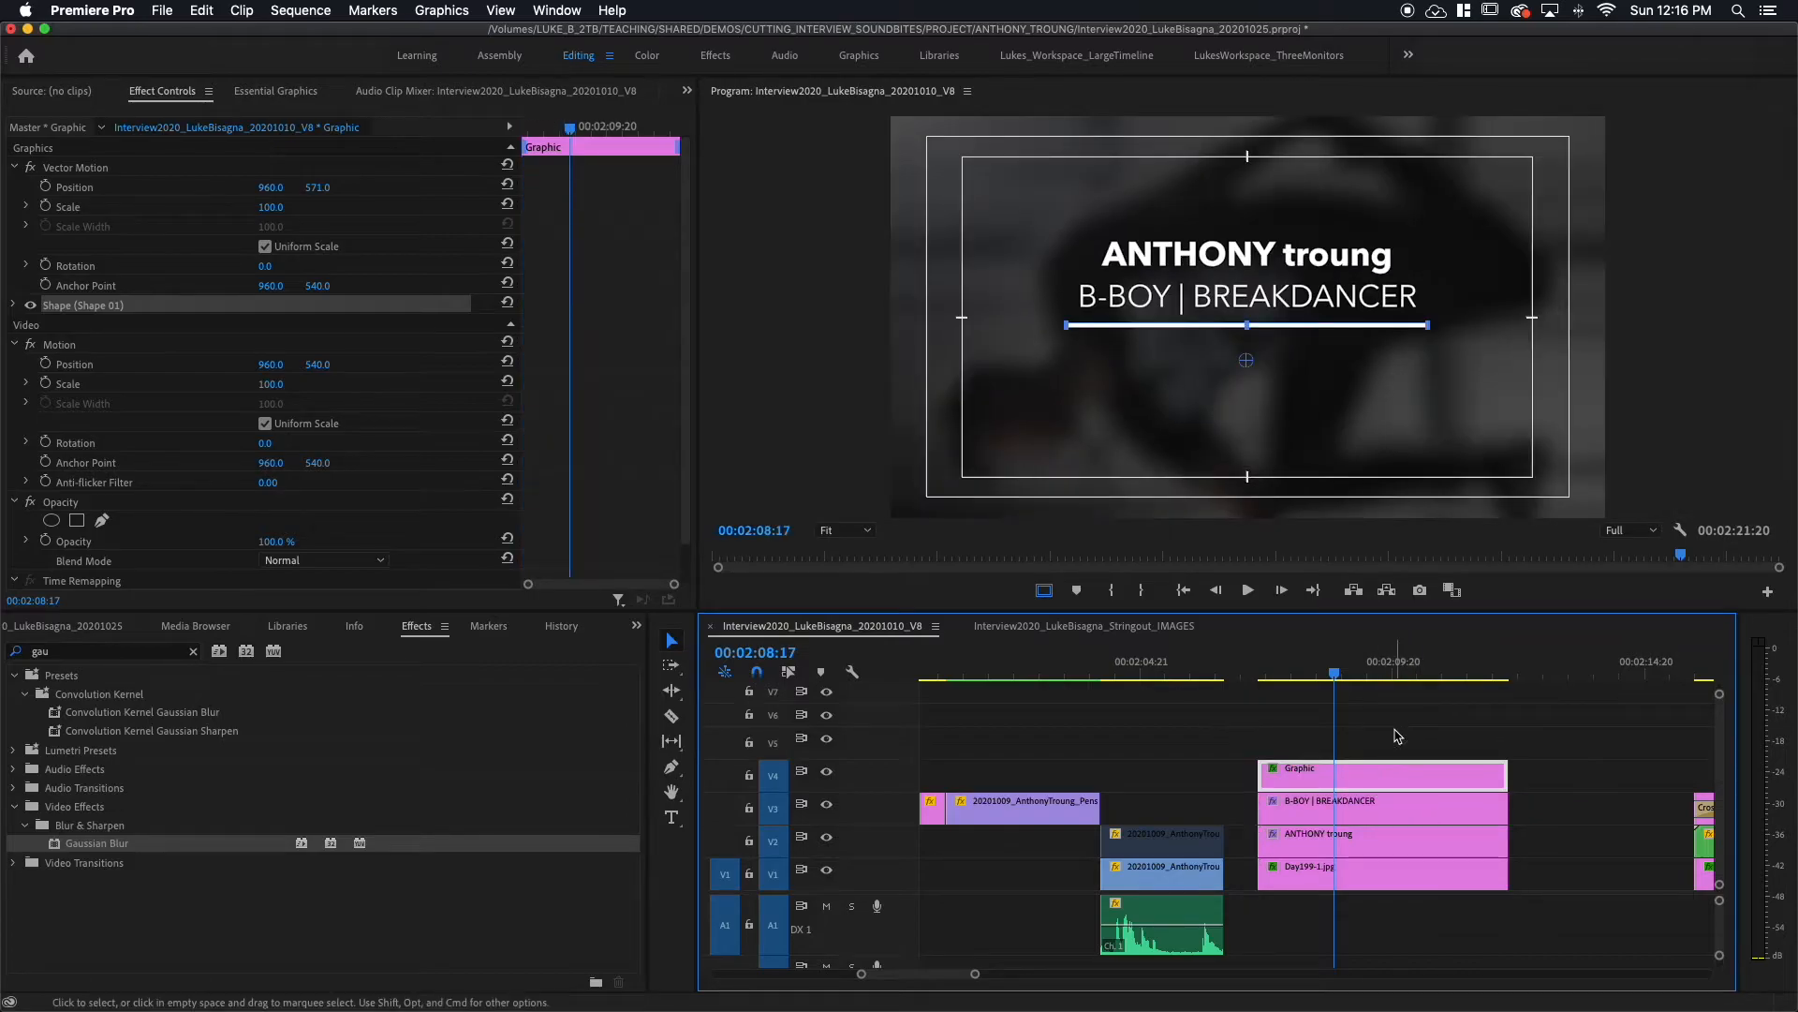
pyautogui.click(1394, 730)
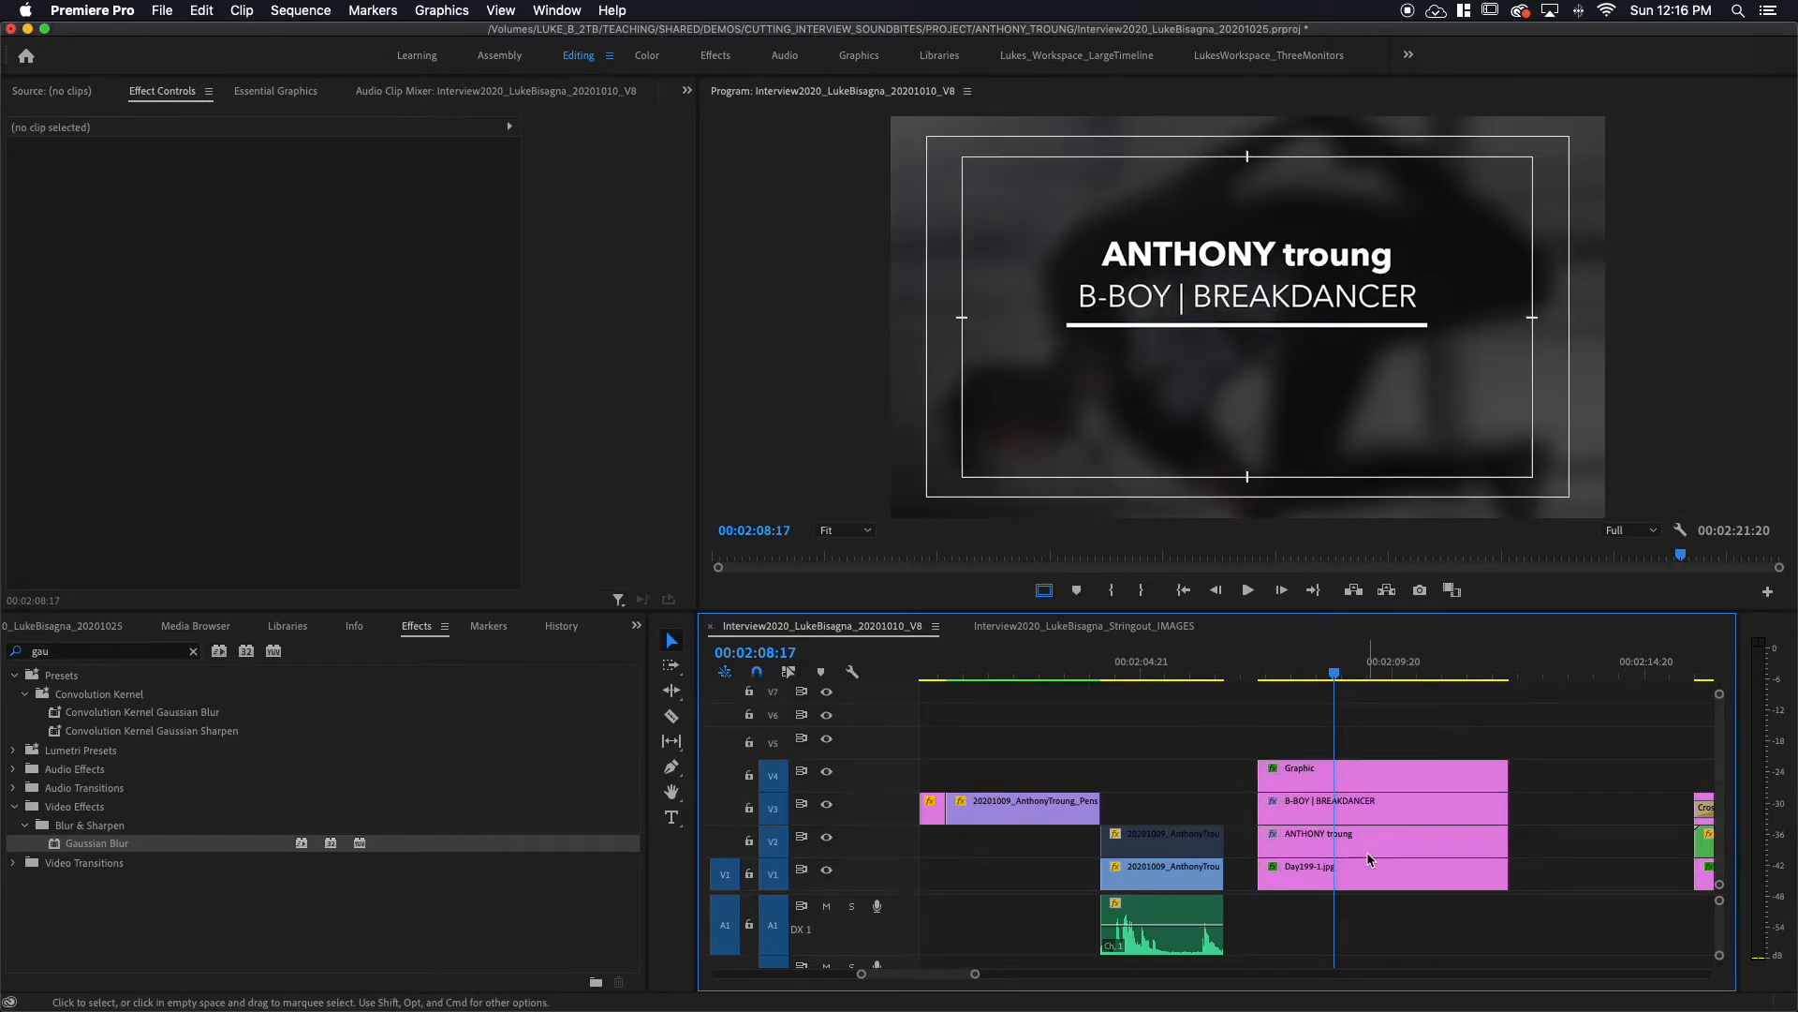
# Step: Copy the B-BOY | BREAKDANCER clip onto V5 and move its text below the underline
pyautogui.click(1399, 815)
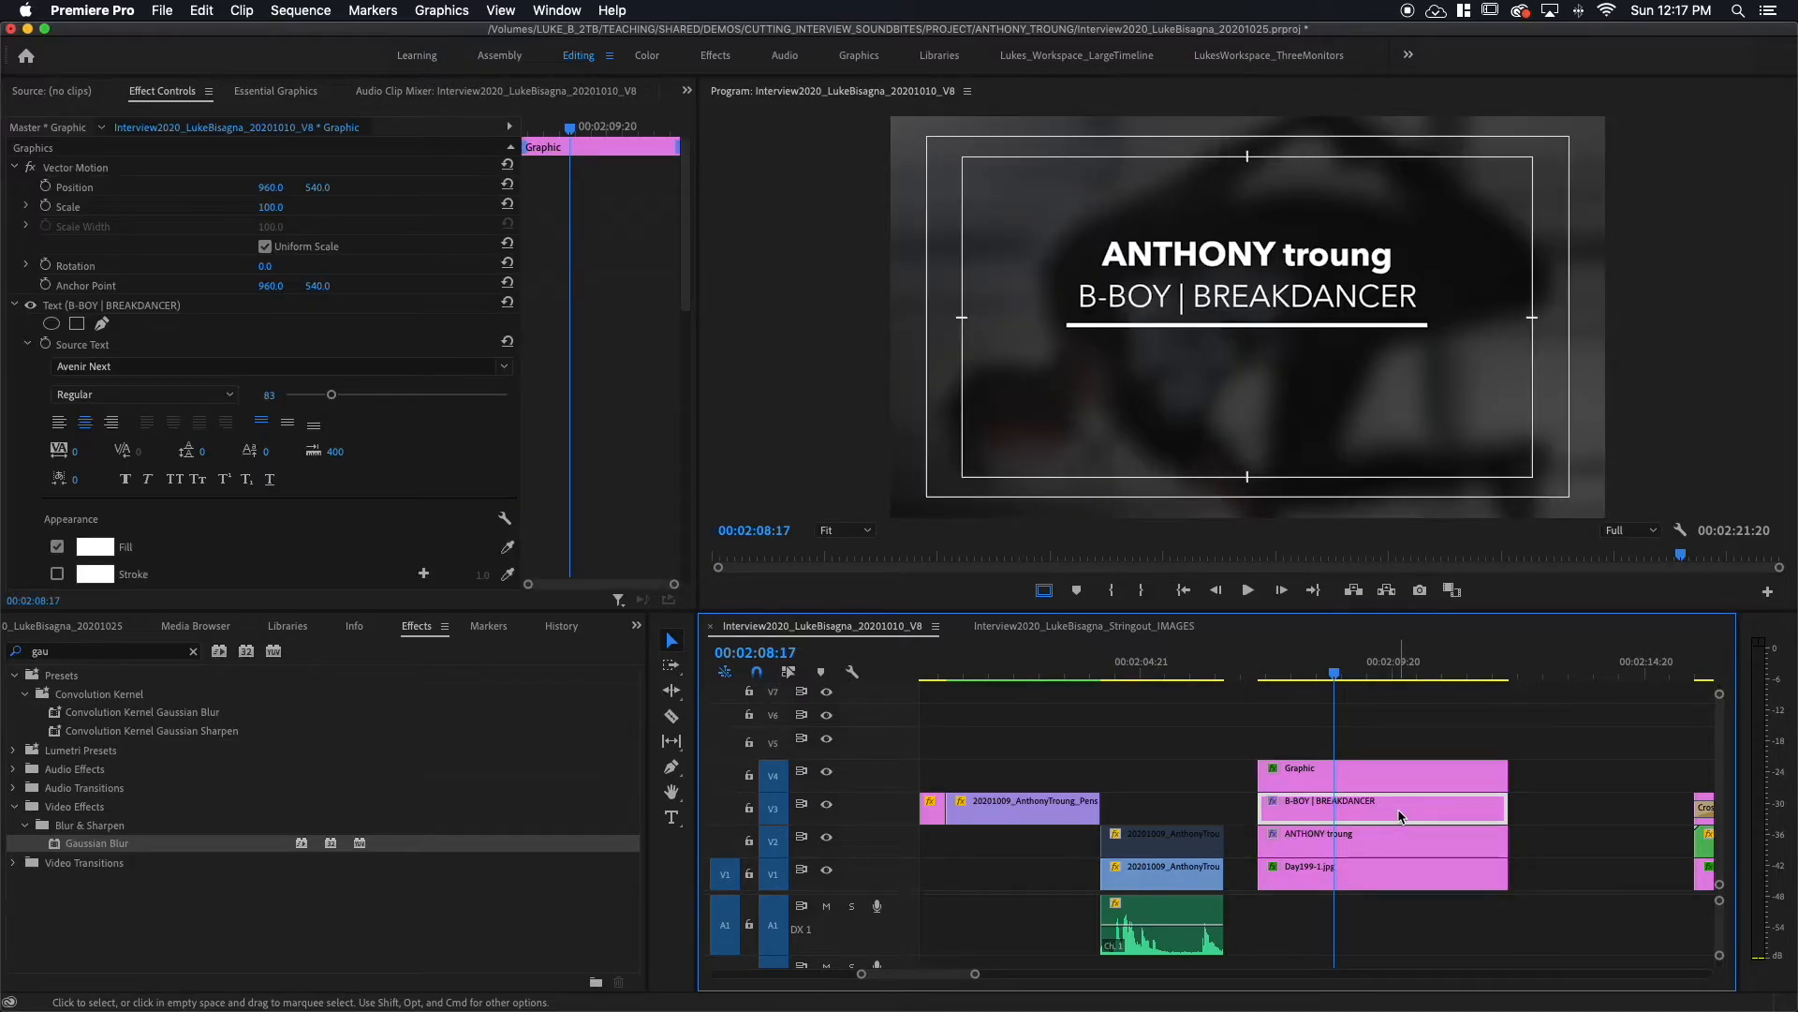
pyautogui.moveTo(1400, 814); pyautogui.dragTo(1401, 746)
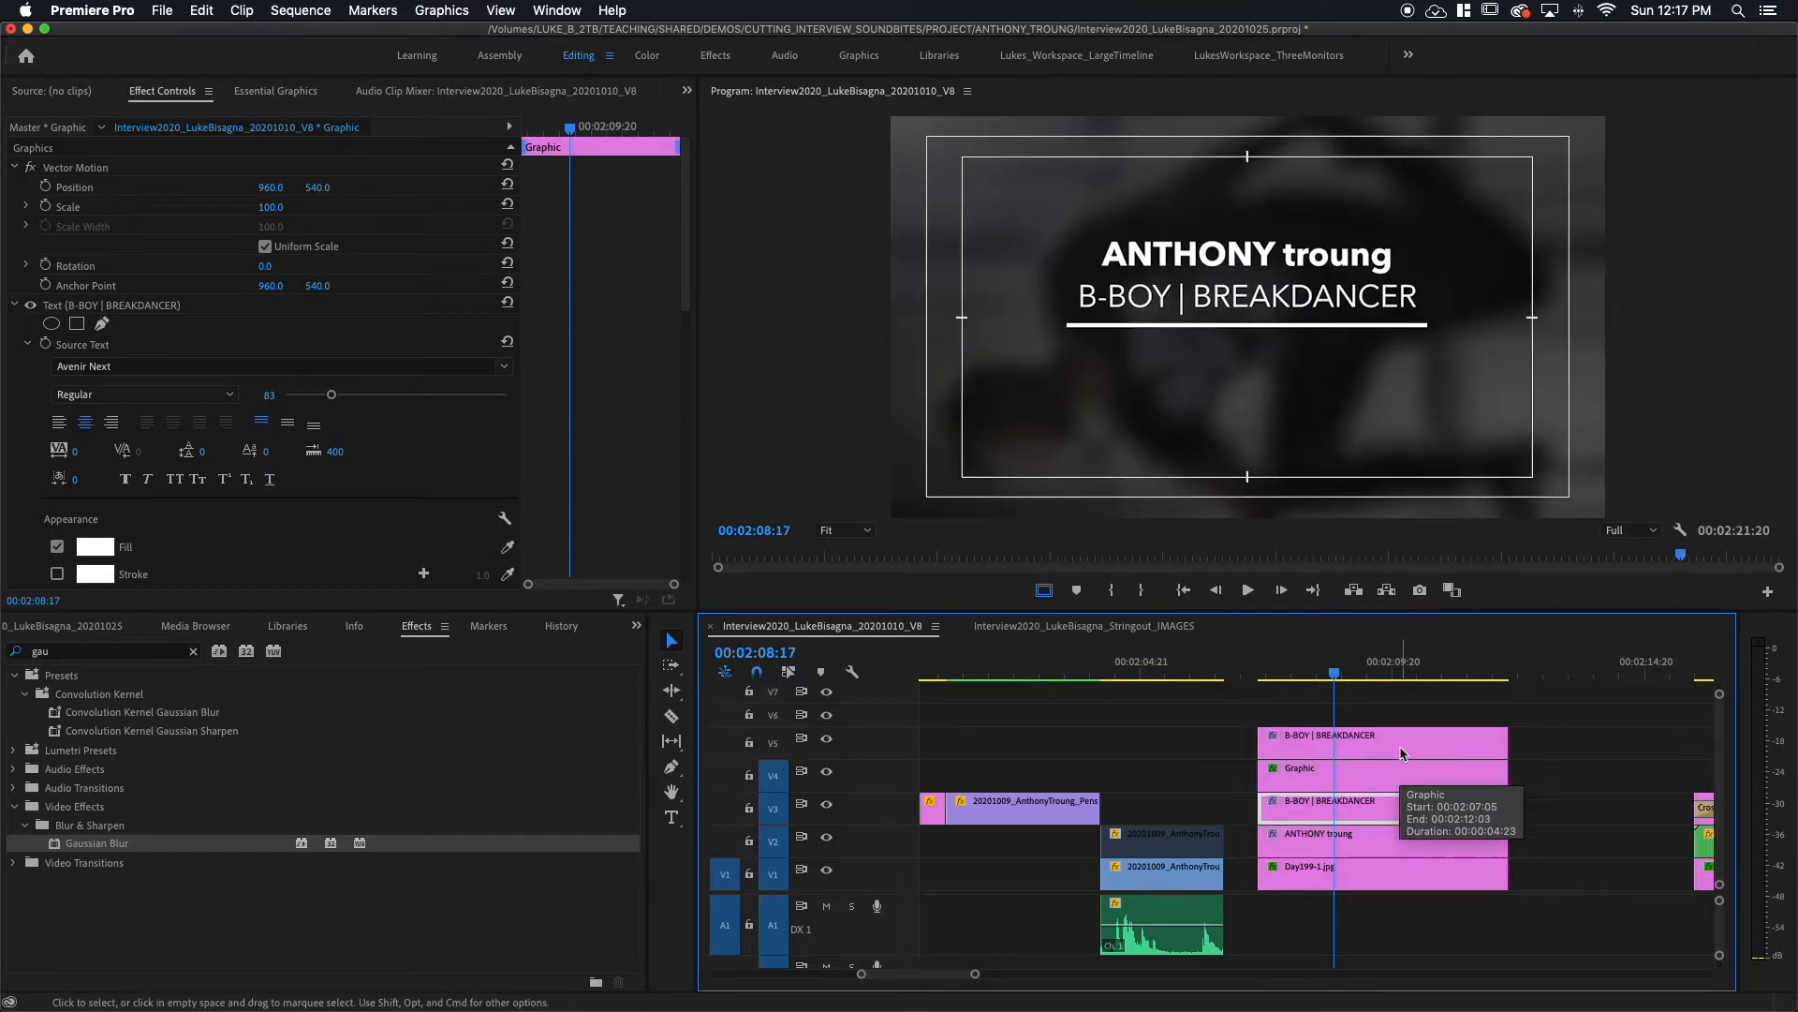
pyautogui.click(1399, 745)
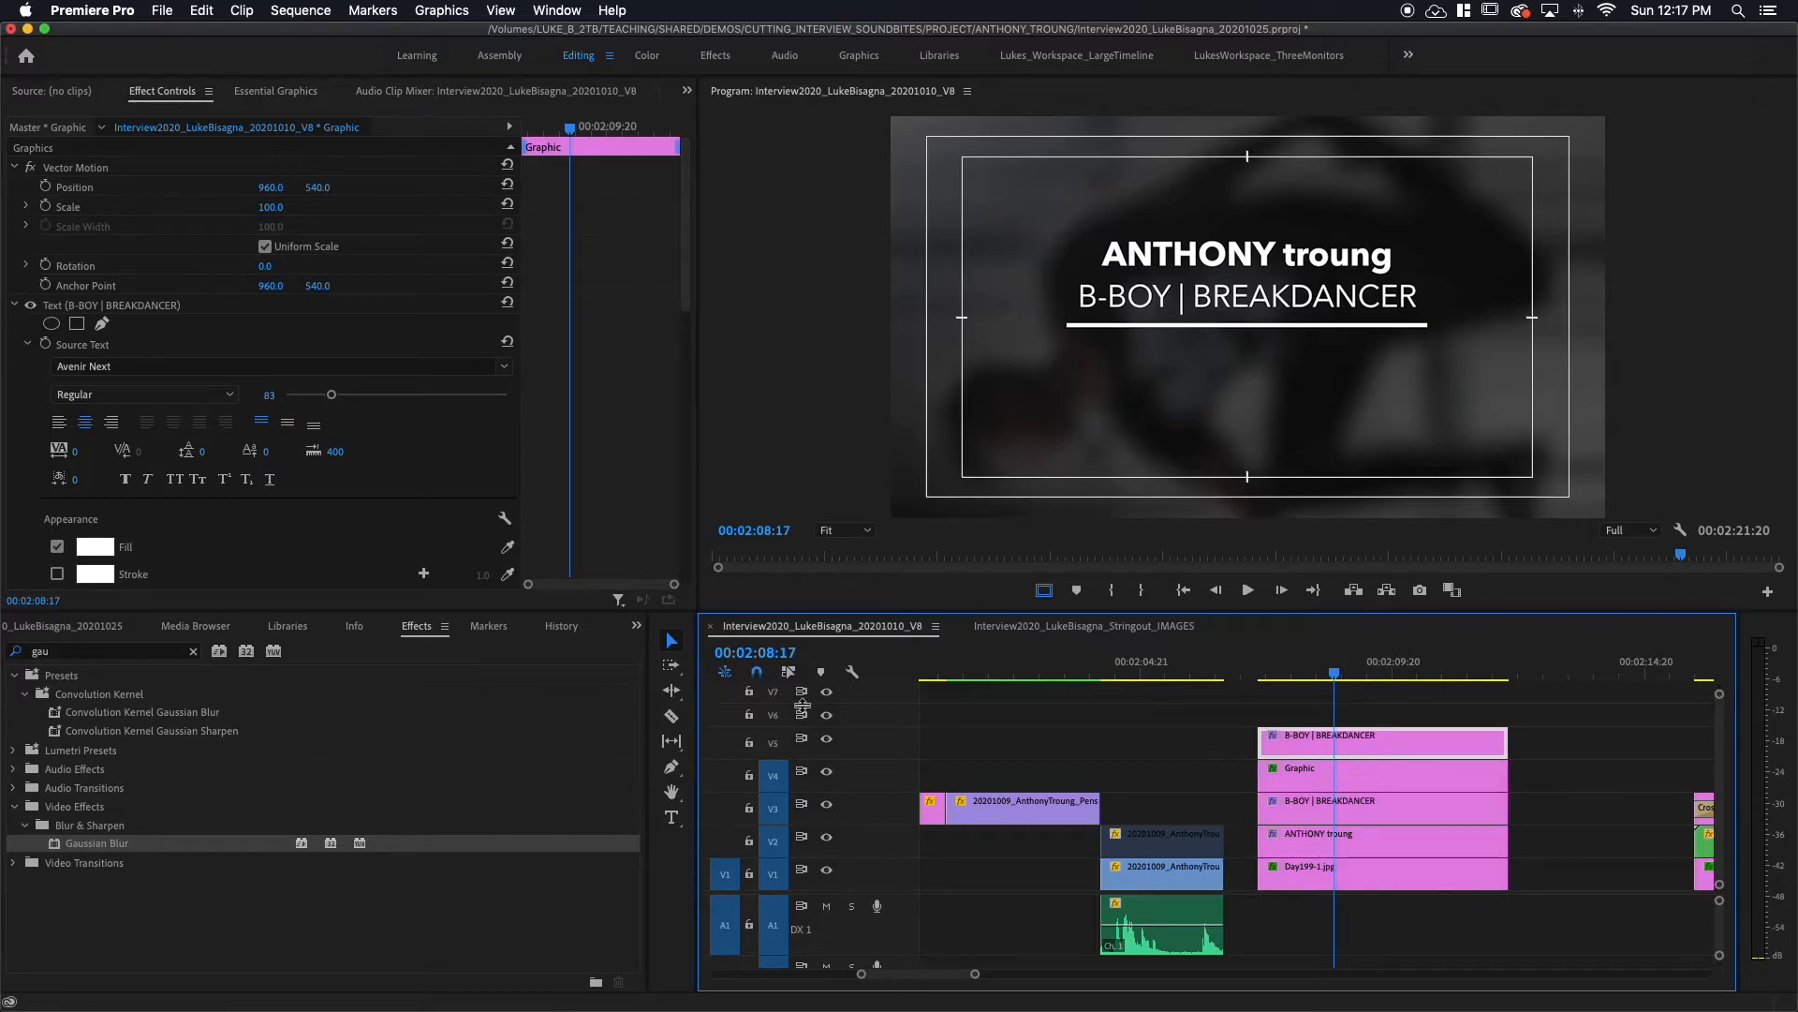
pyautogui.click(69, 308)
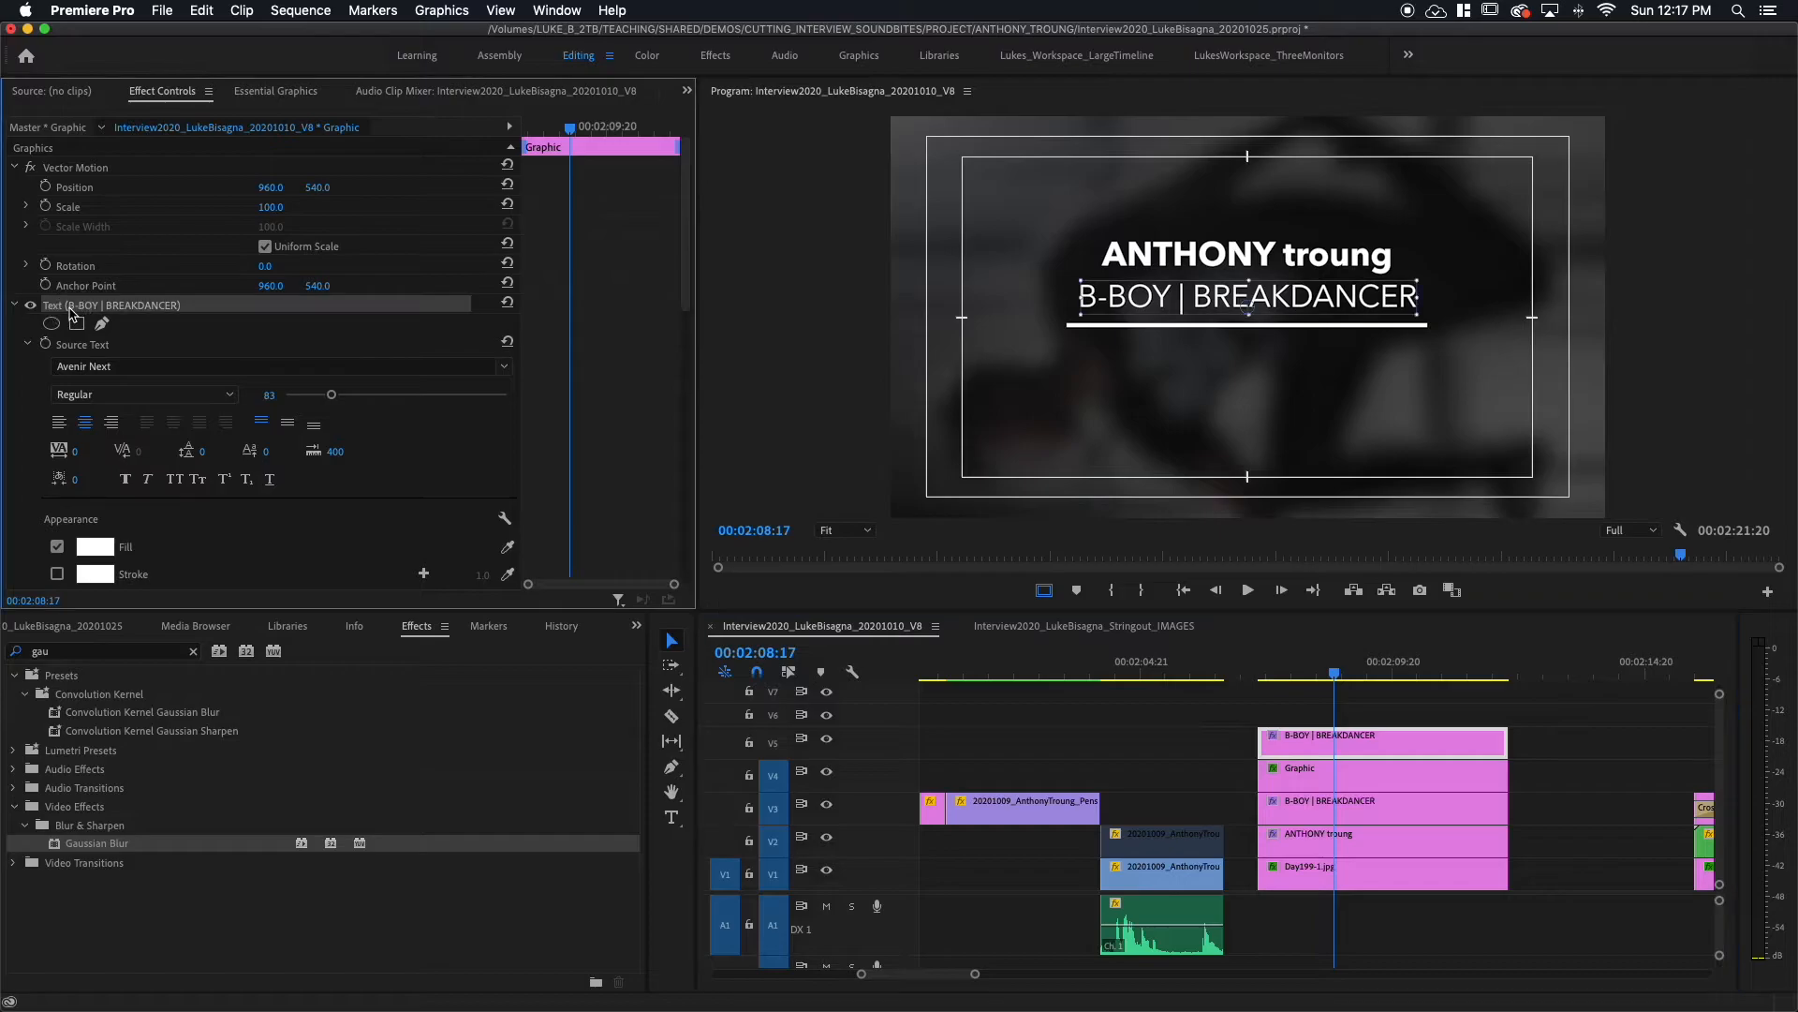
pyautogui.click(1159, 302)
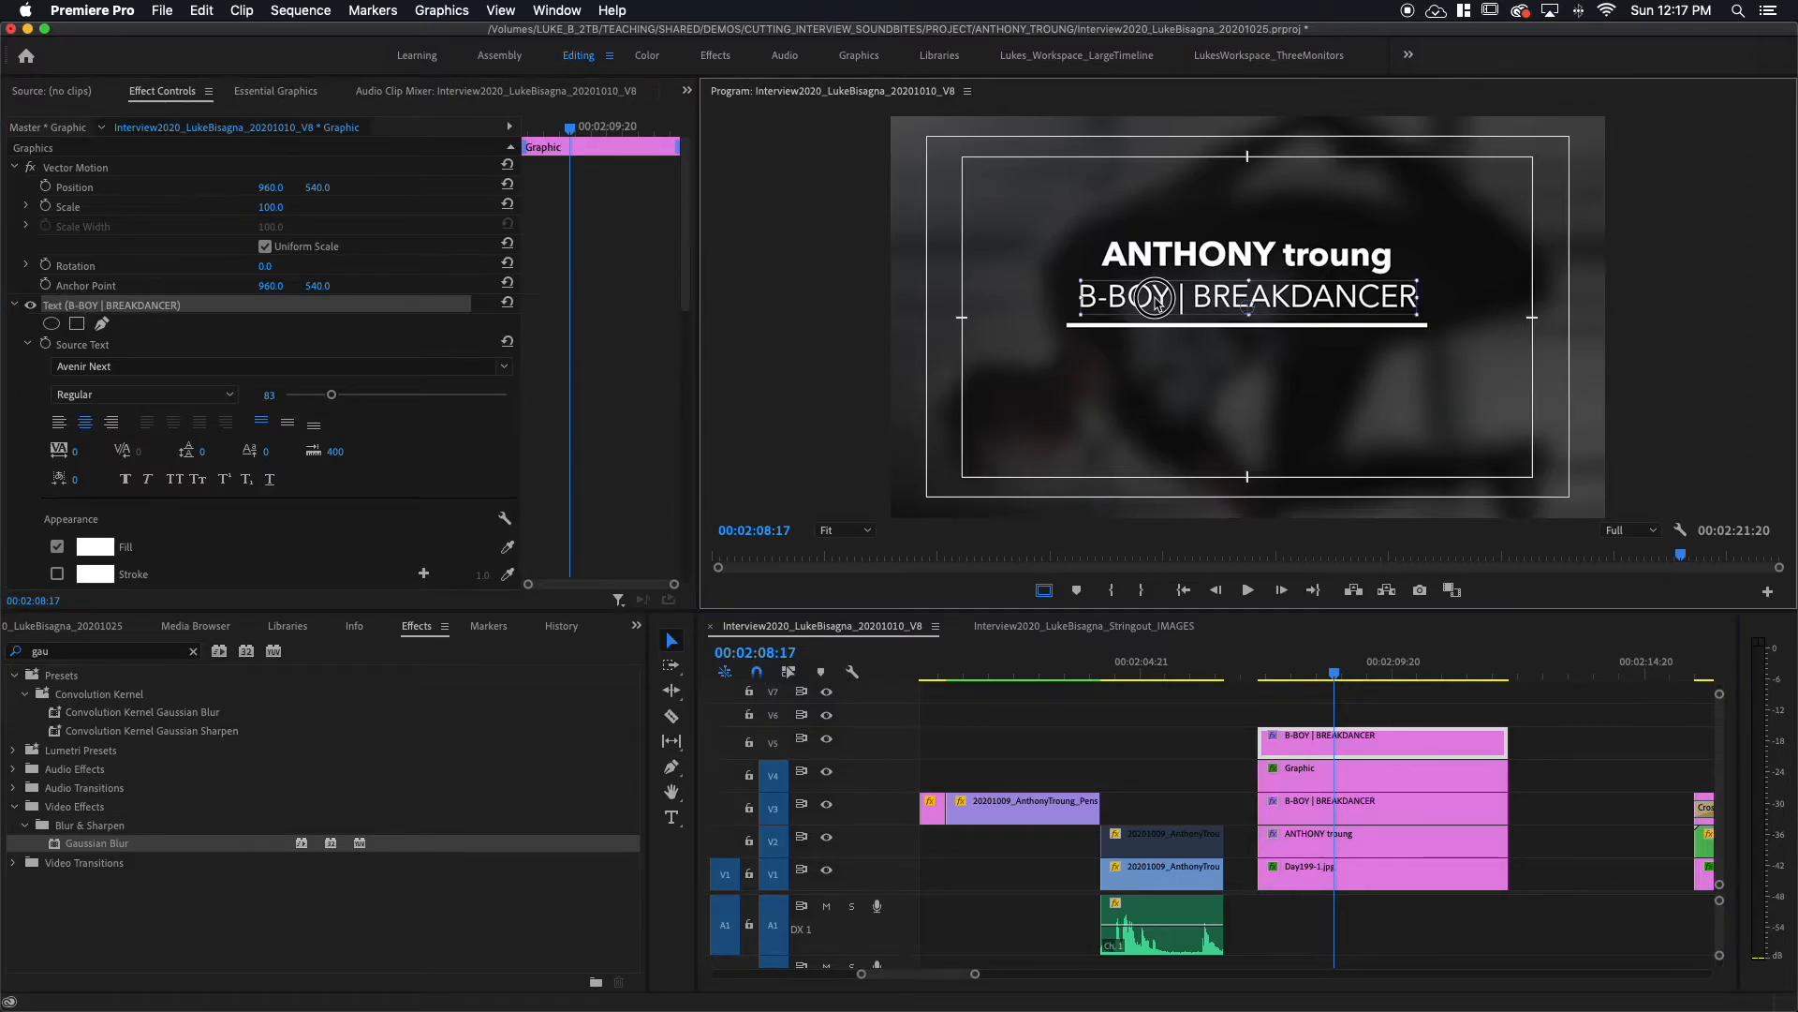
pyautogui.moveTo(1158, 302); pyautogui.dragTo(1155, 361)
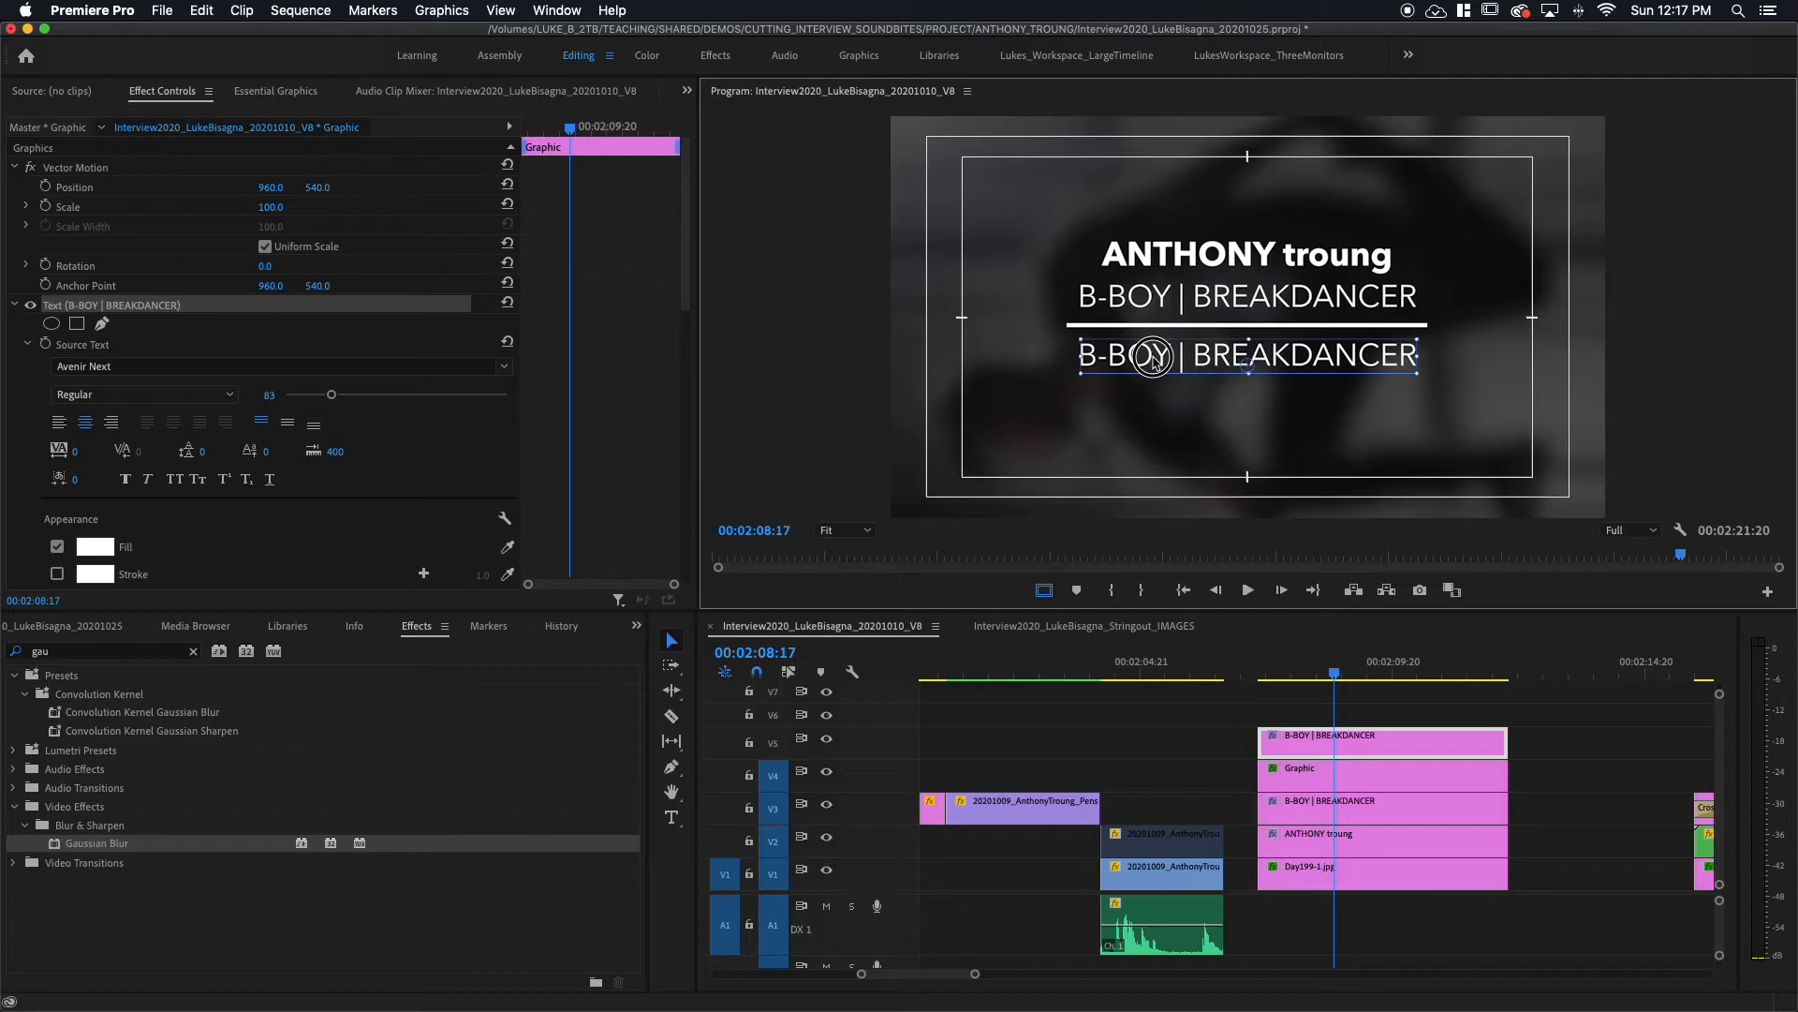
pyautogui.moveTo(1155, 361); pyautogui.dragTo(1156, 362)
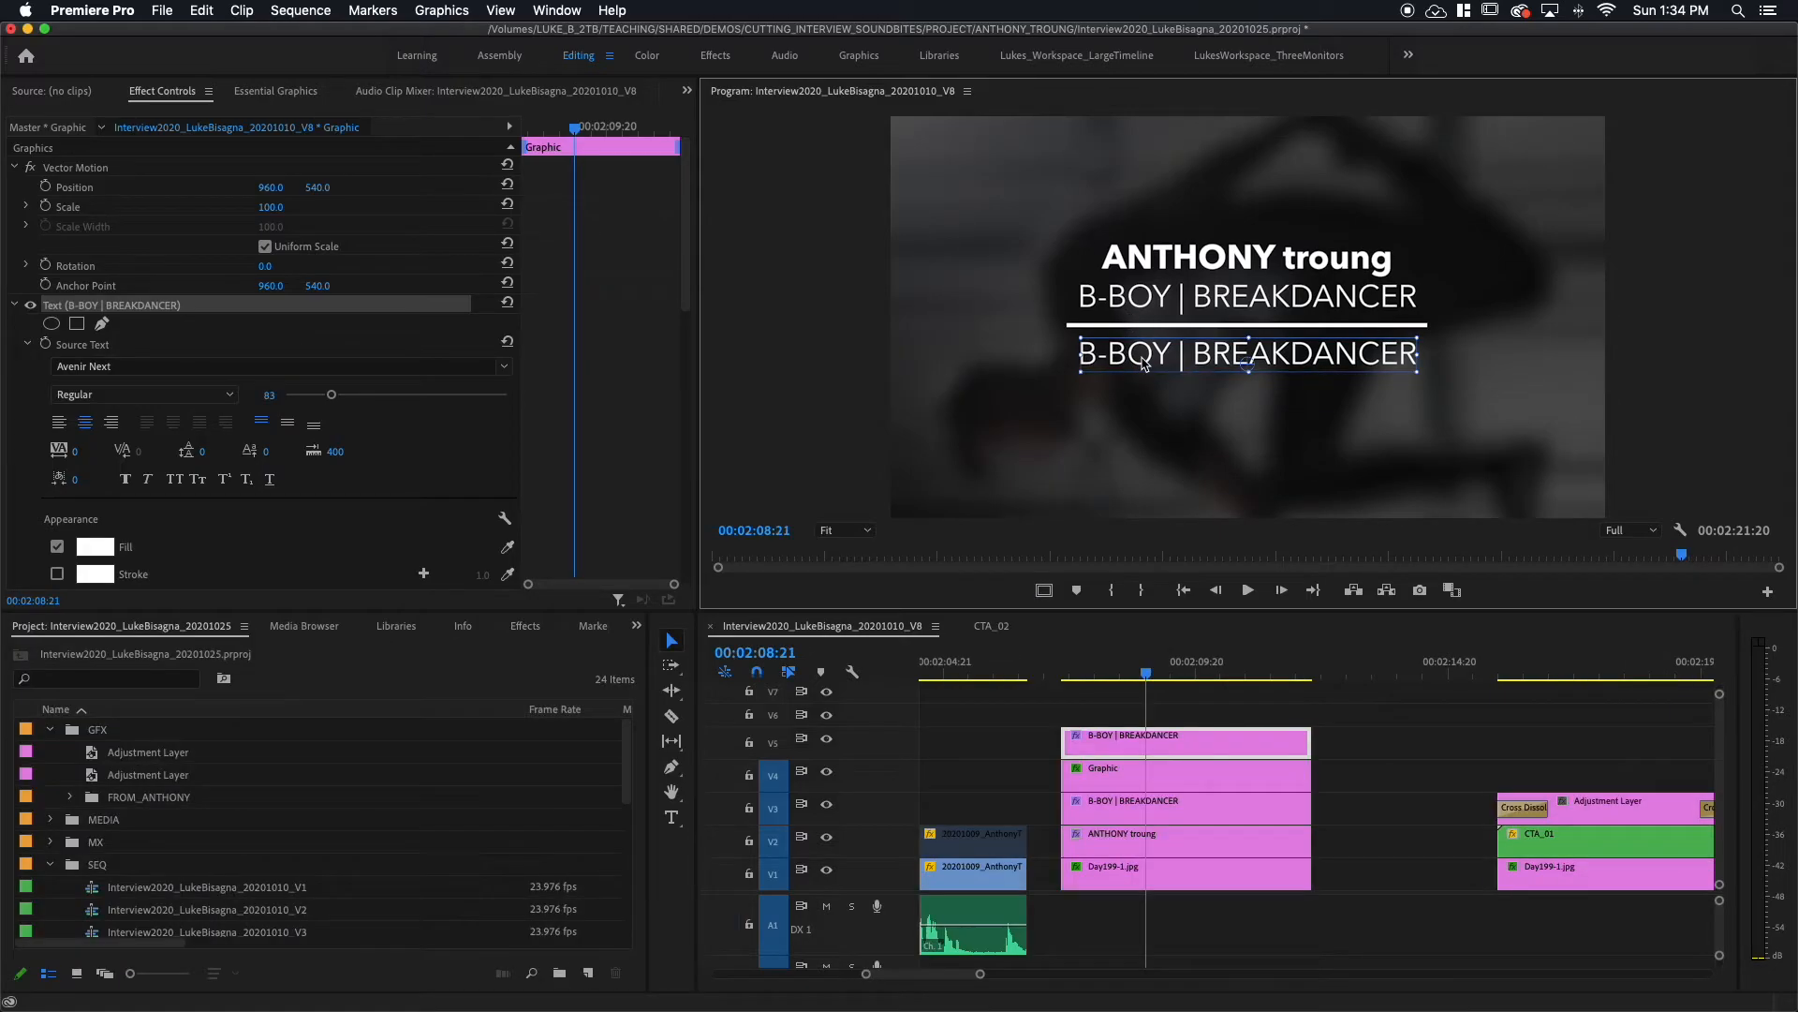
# Step: Retype the third line as '#keepbeingawesome' and commit the text
pyautogui.doubleClick(1142, 354)
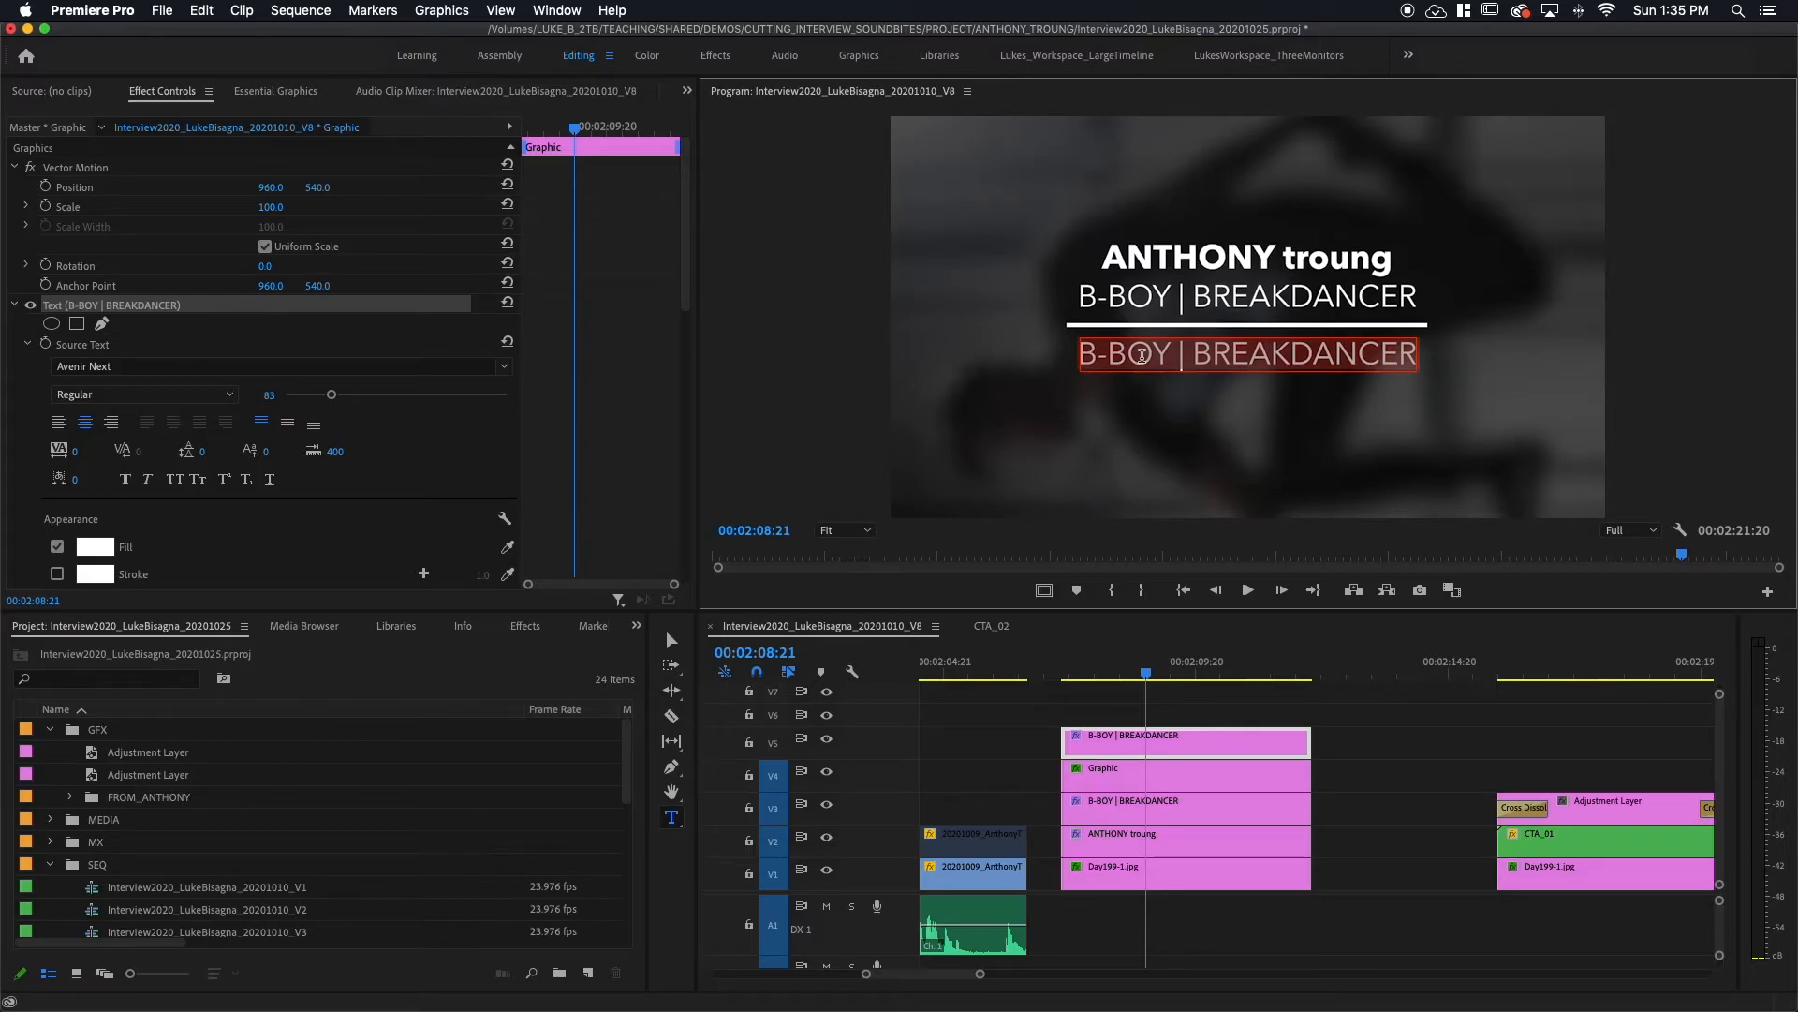
pyautogui.write('#')
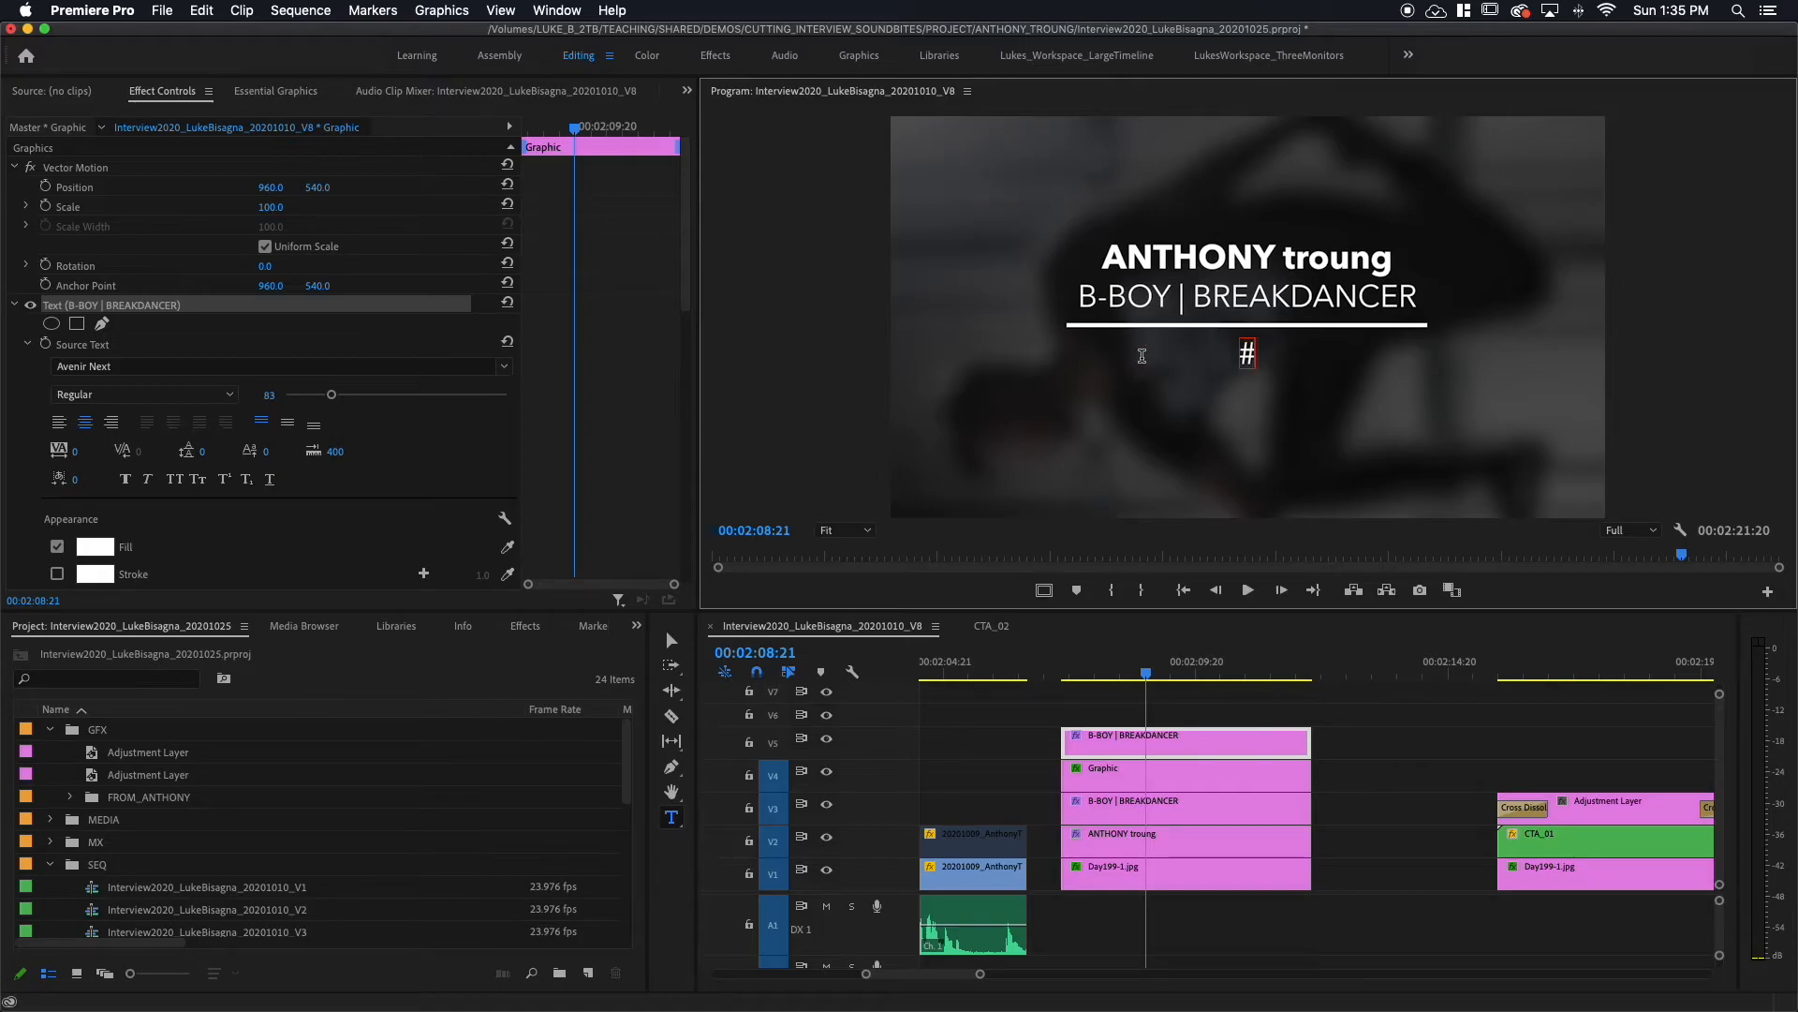
pyautogui.write('keep')
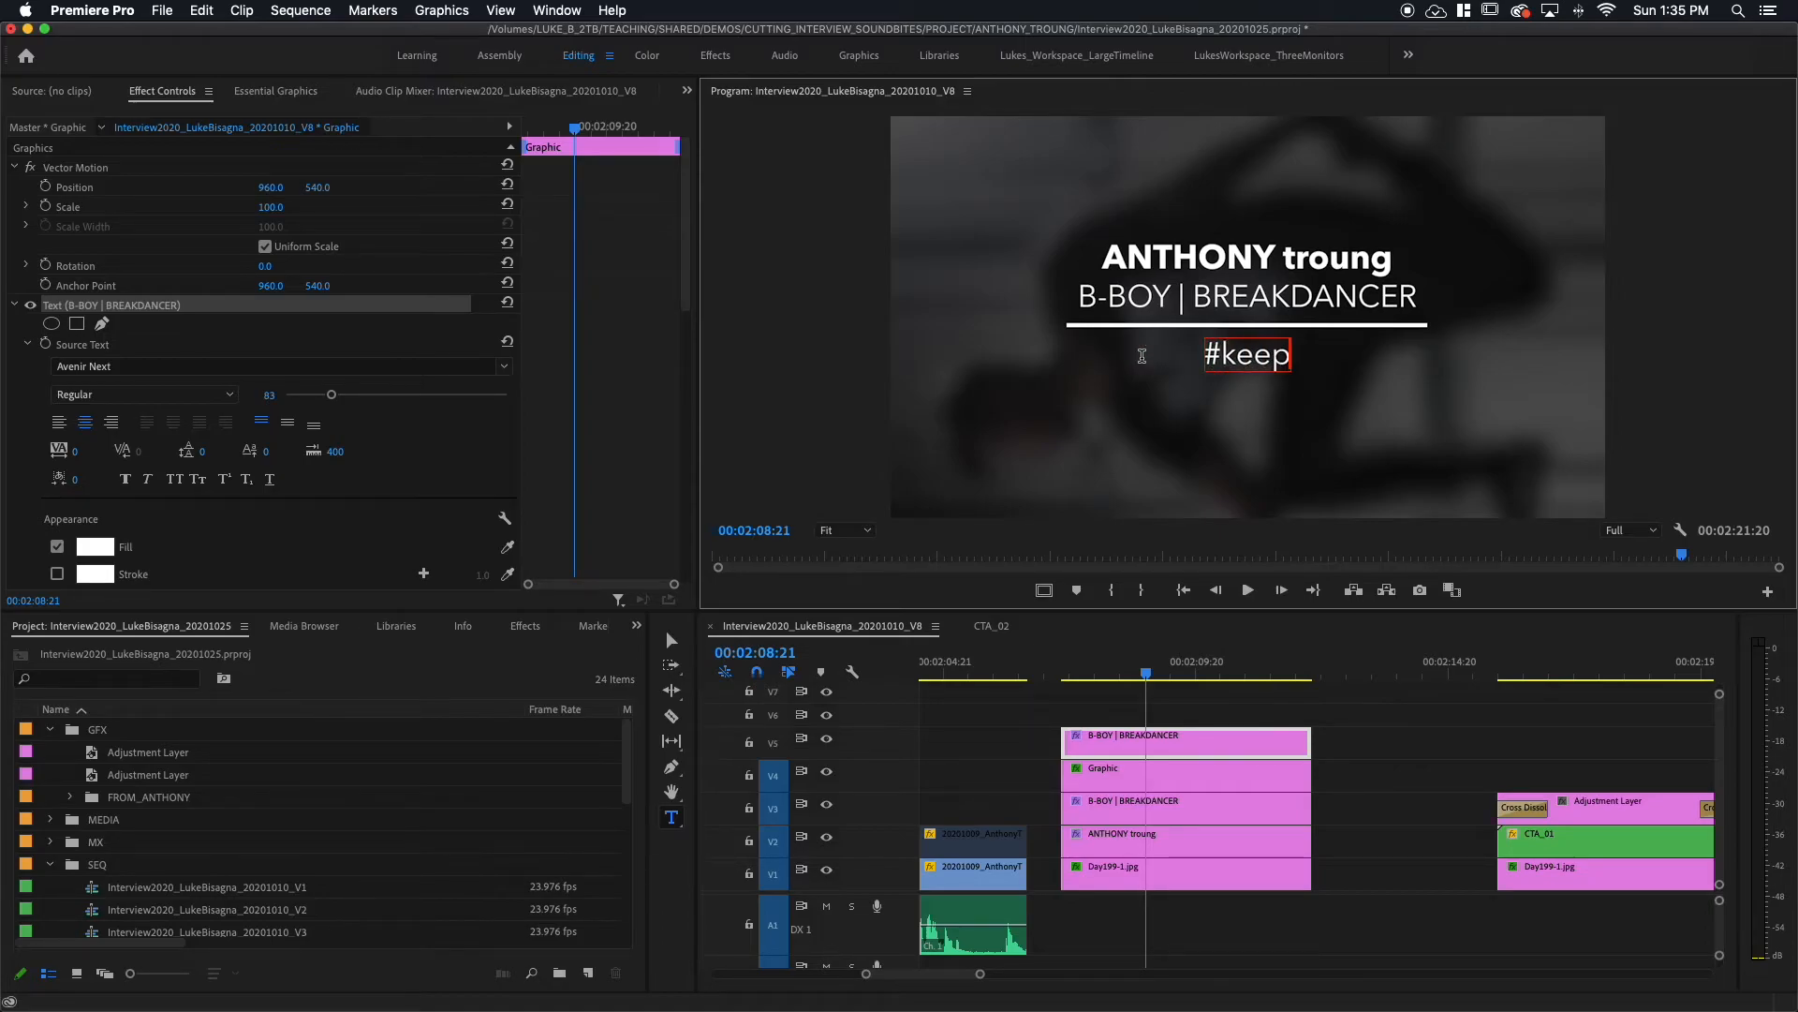
pyautogui.write('being')
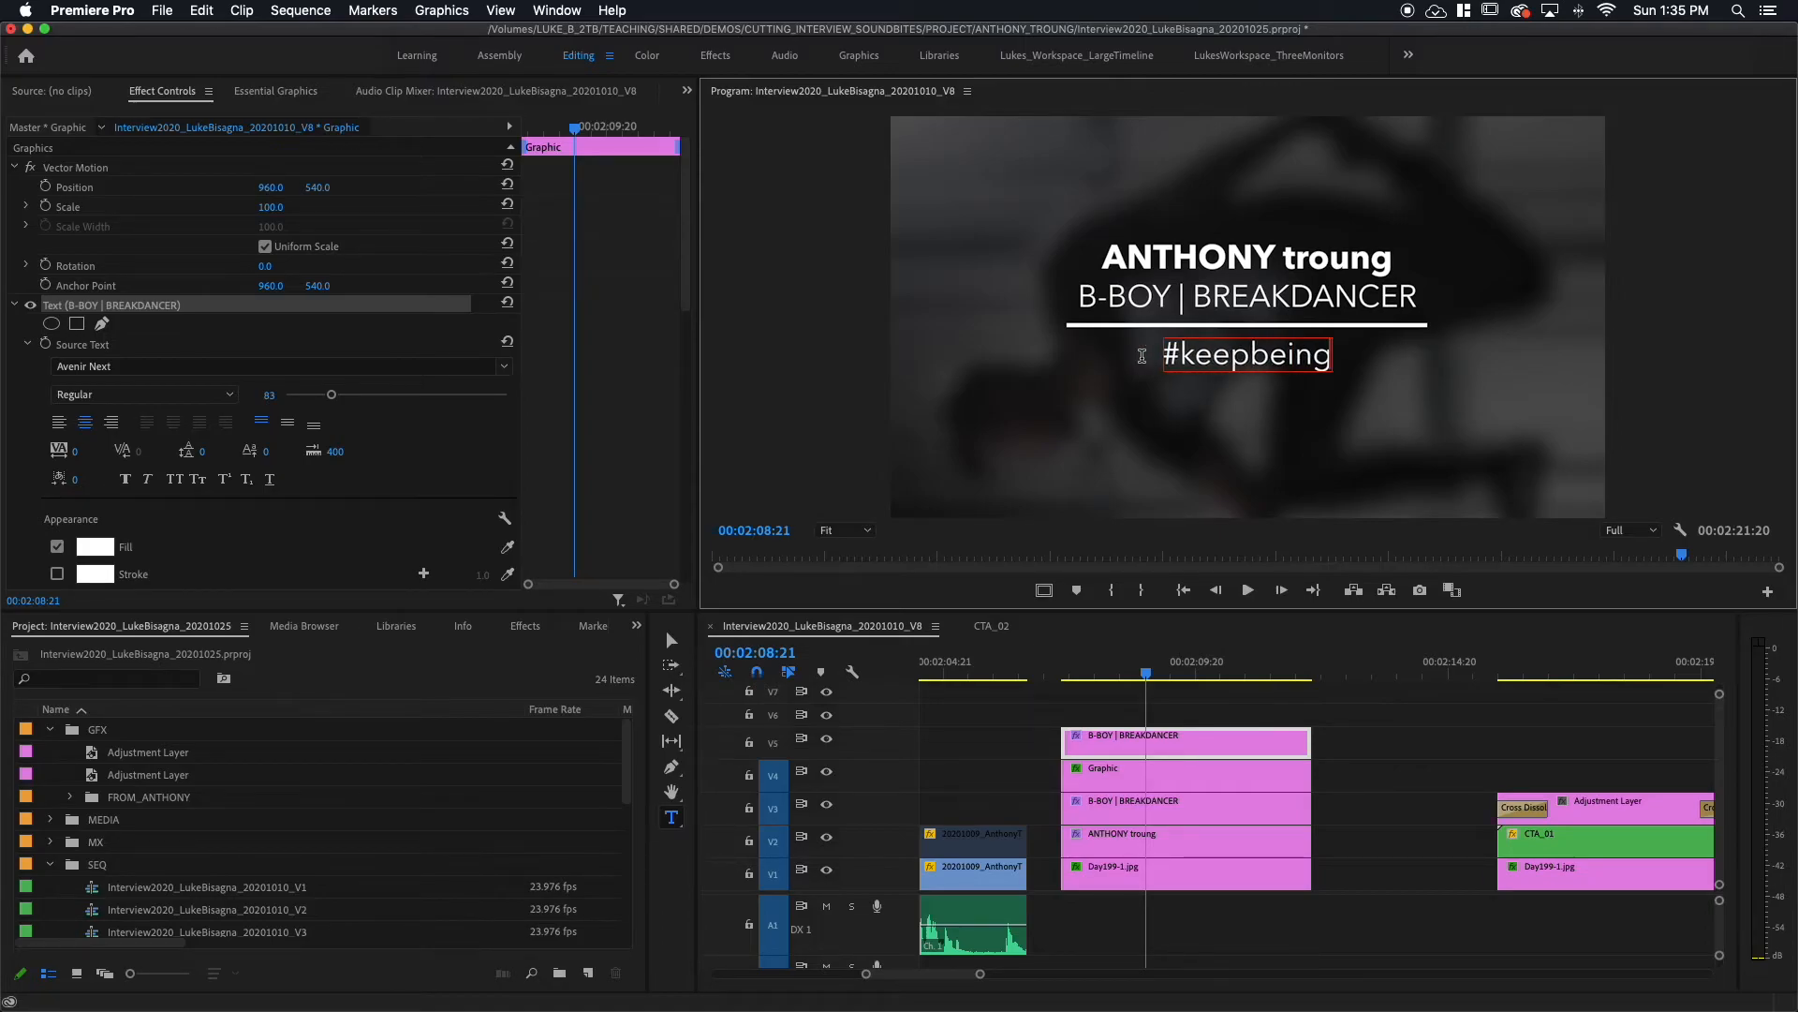
pyautogui.write('awesome')
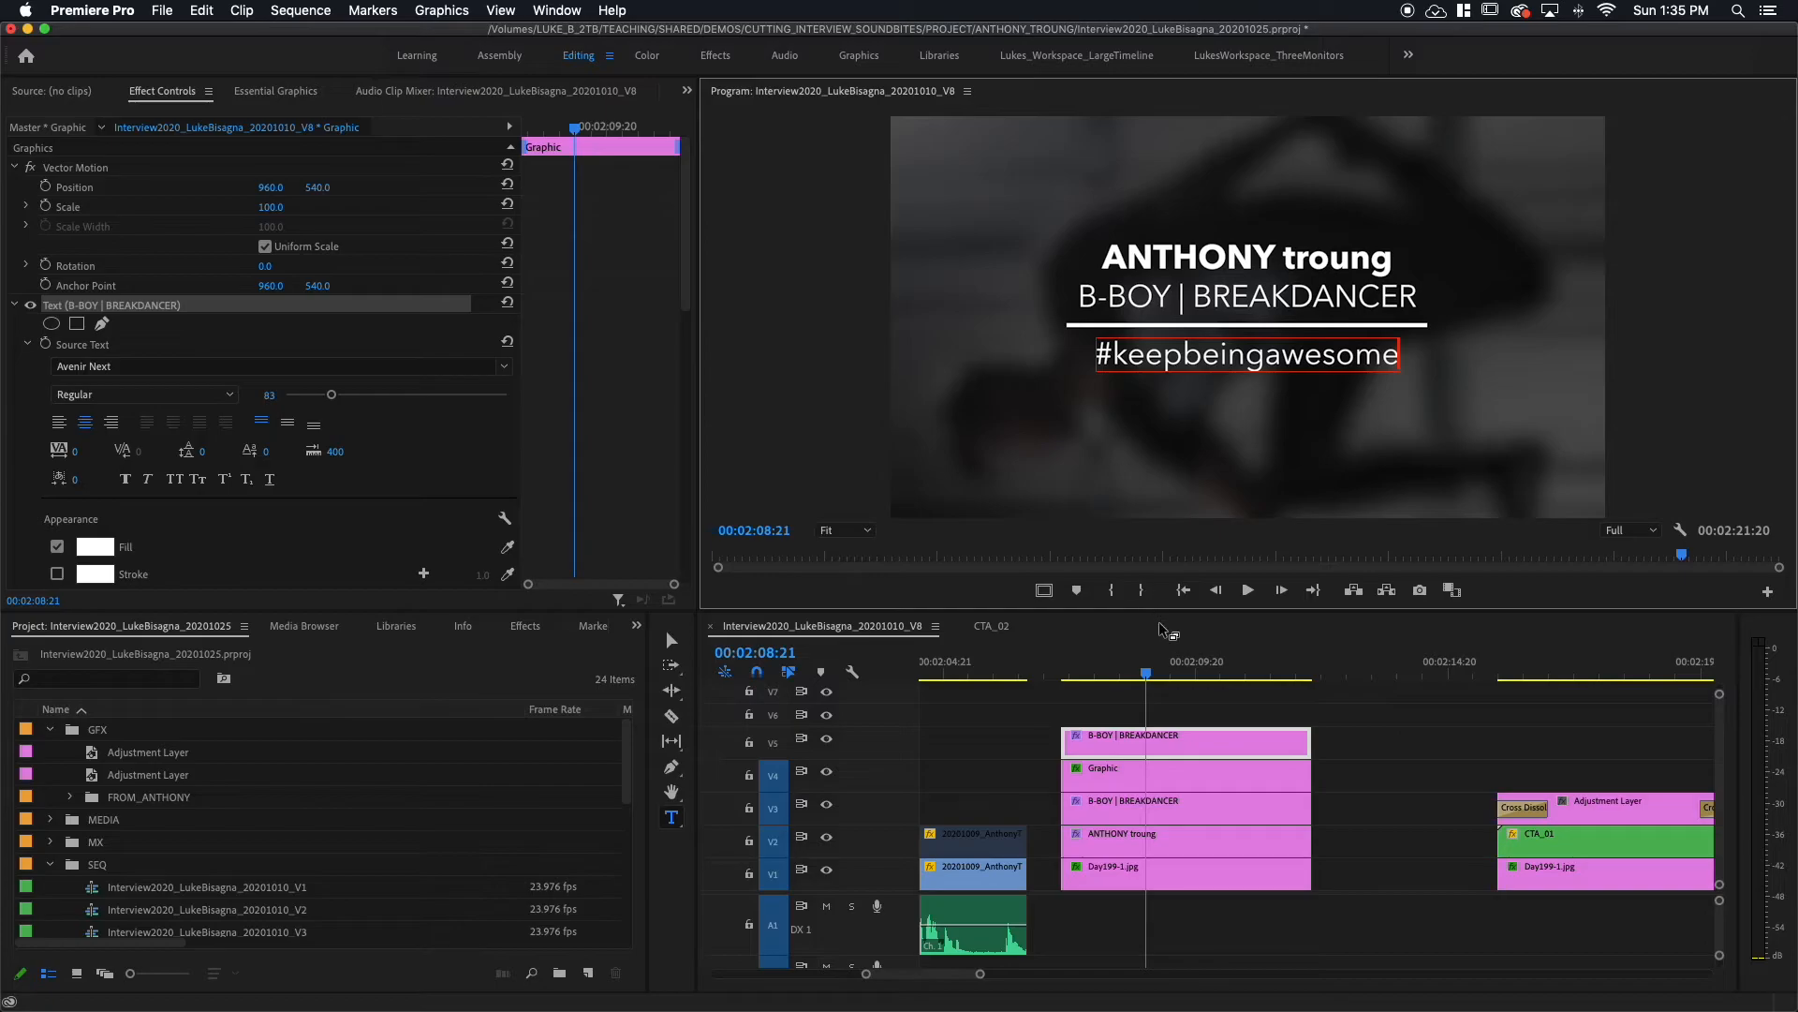
pyautogui.click(1150, 747)
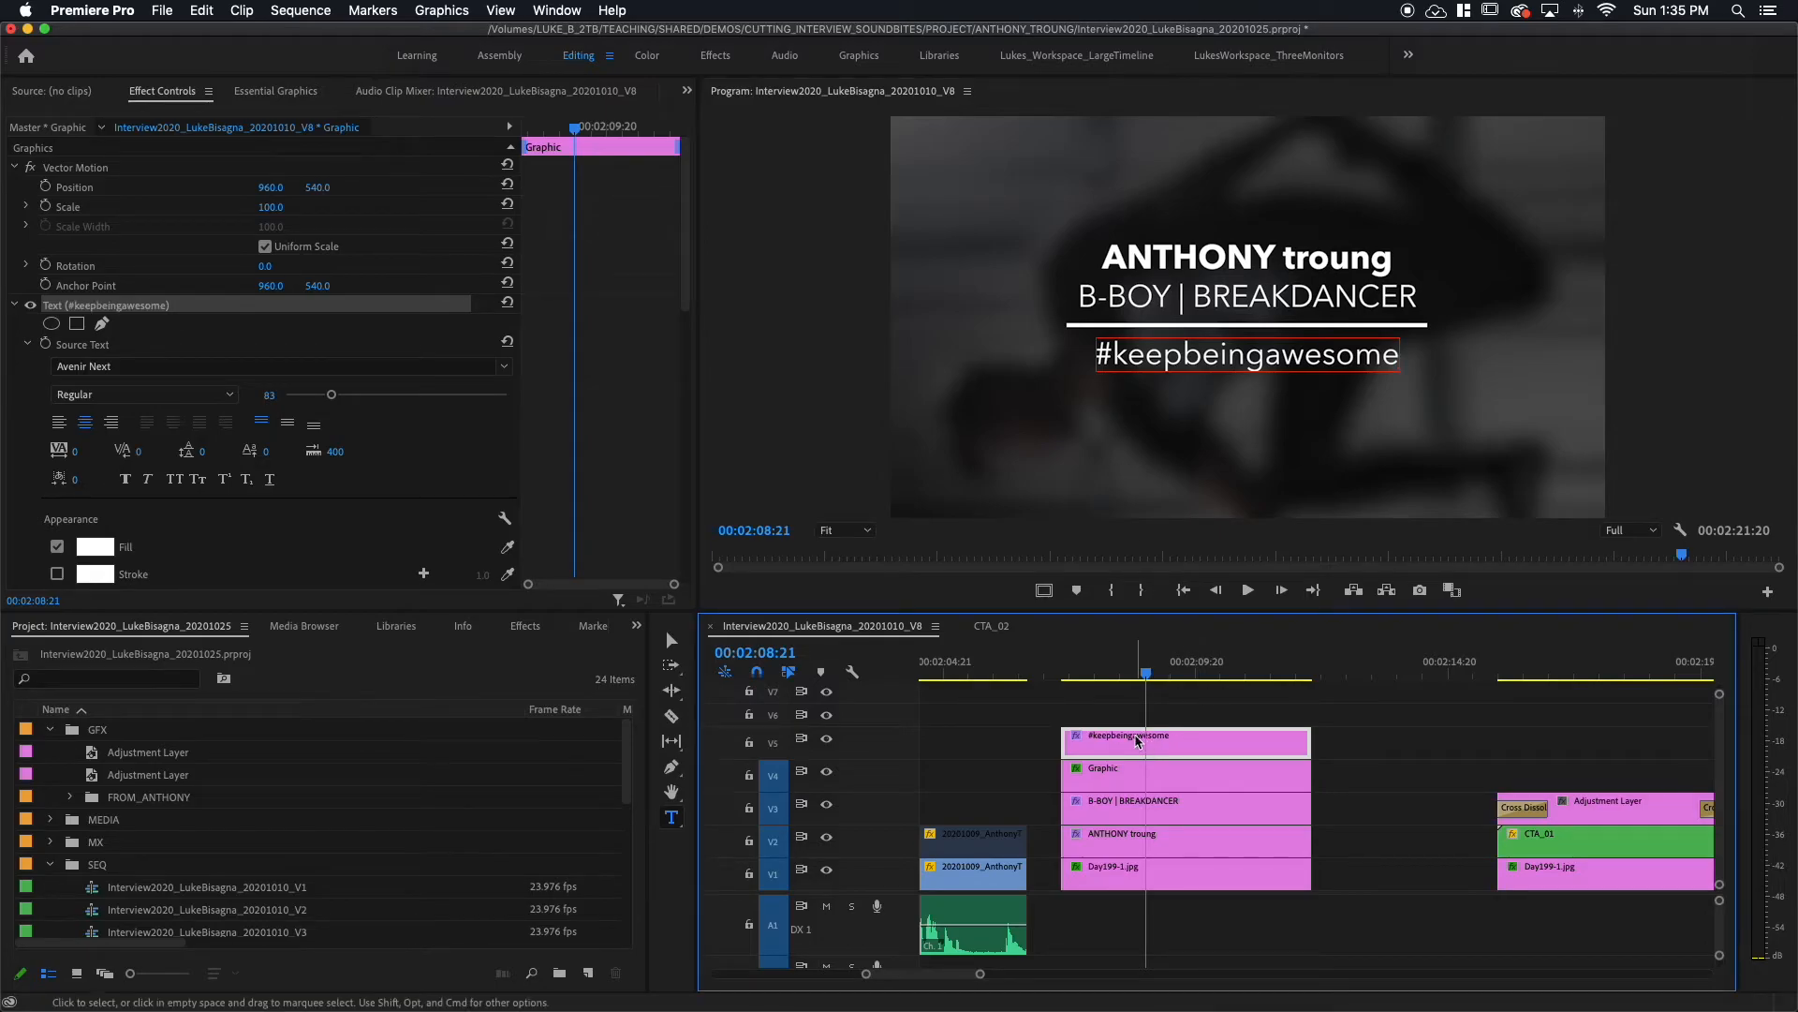
# Step: Set the #keepbeingawesome line's font size to 70 in Effect Controls
pyautogui.click(668, 633)
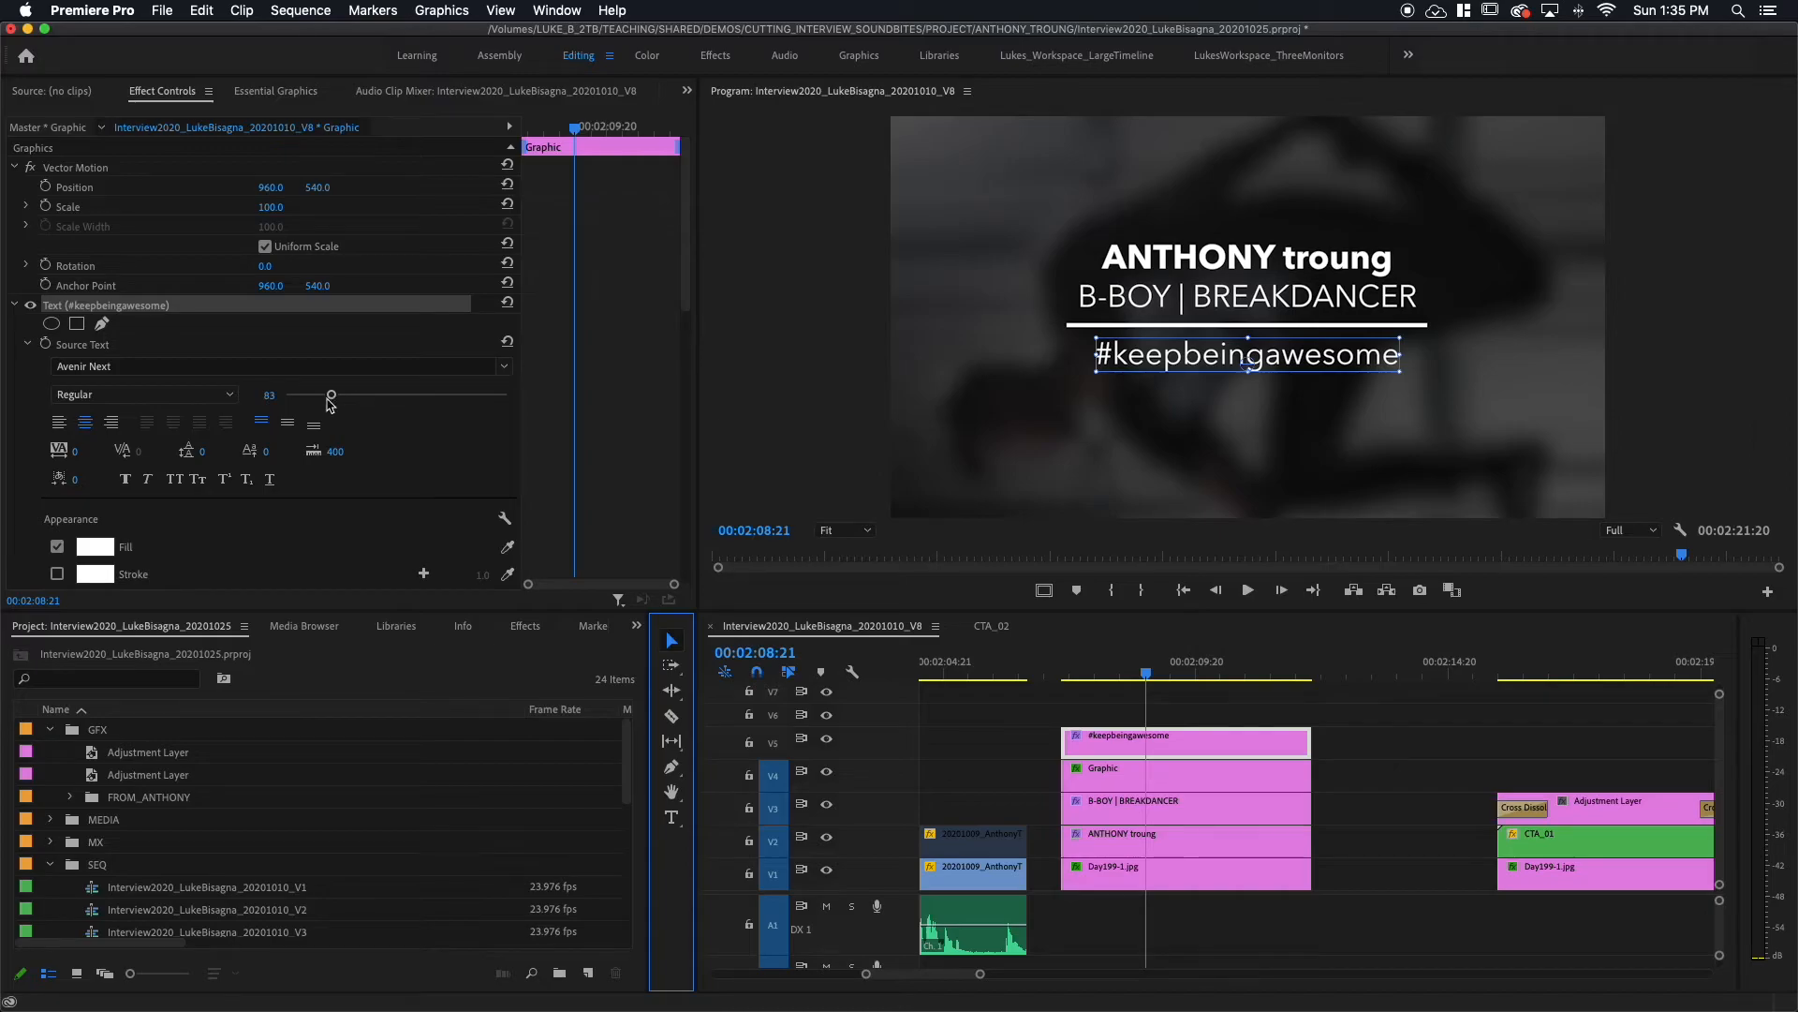
pyautogui.click(267, 395)
pyautogui.write('4')
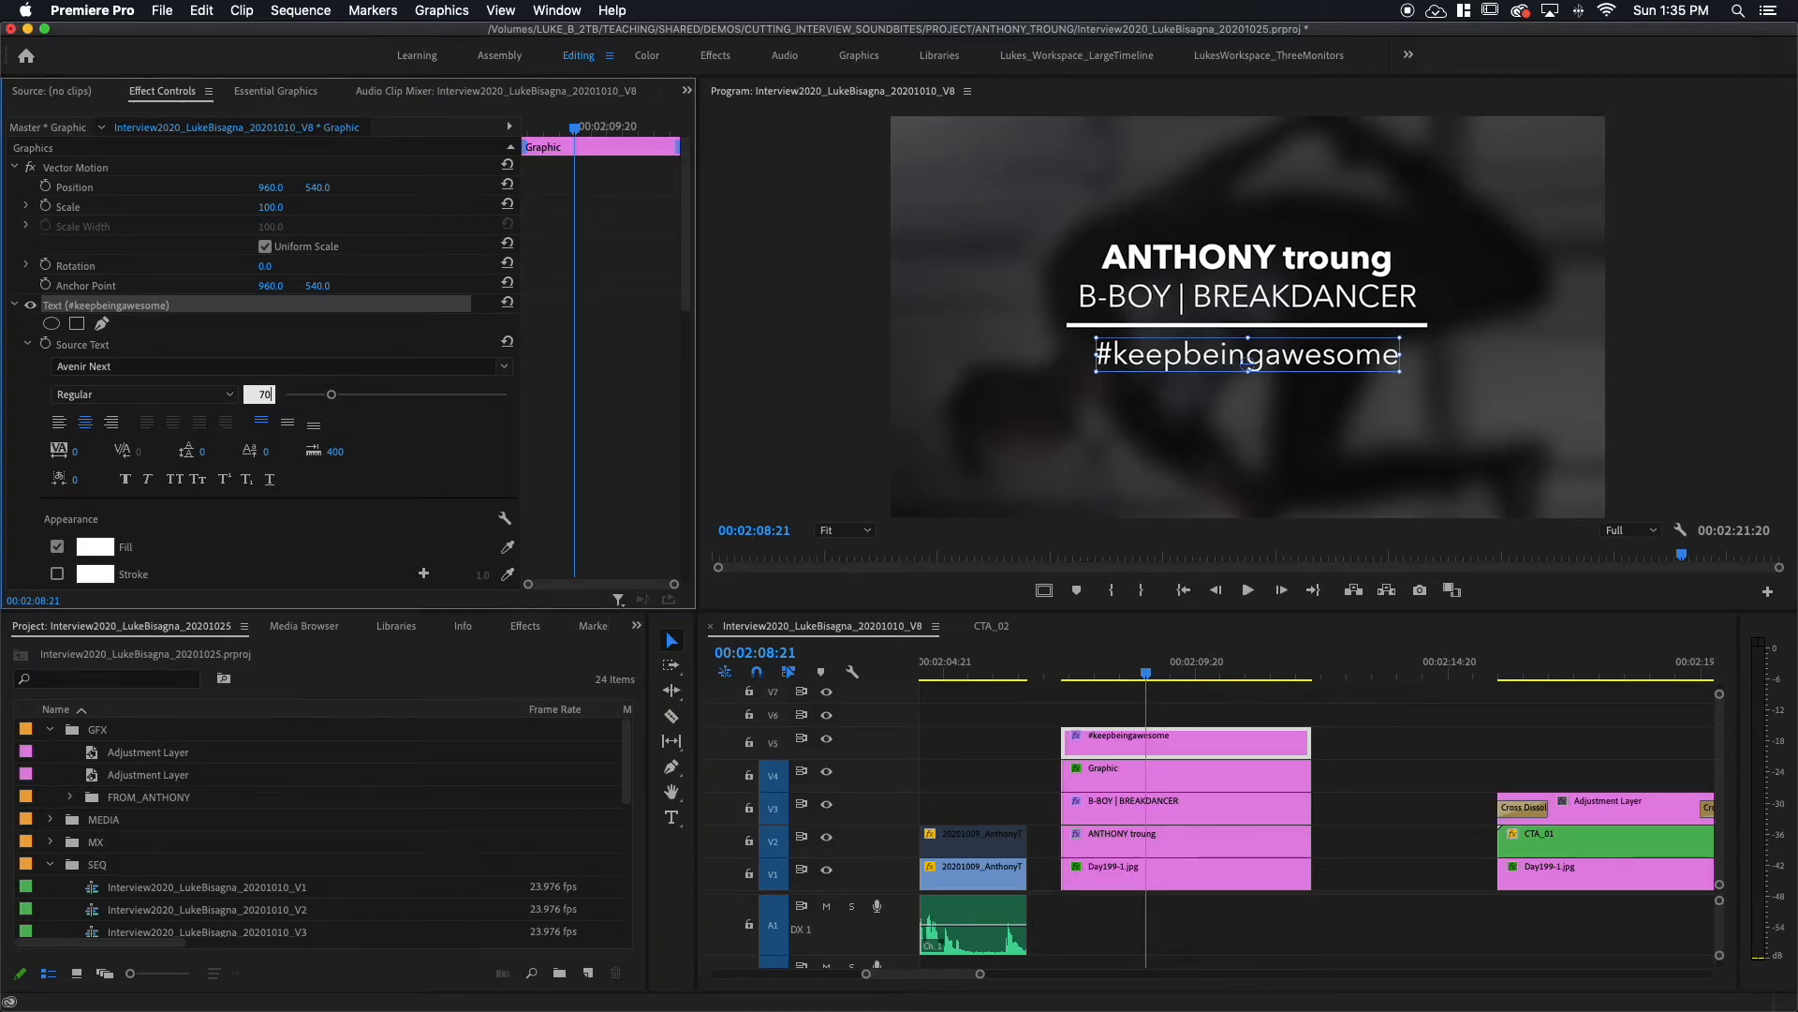
pyautogui.press('Return')
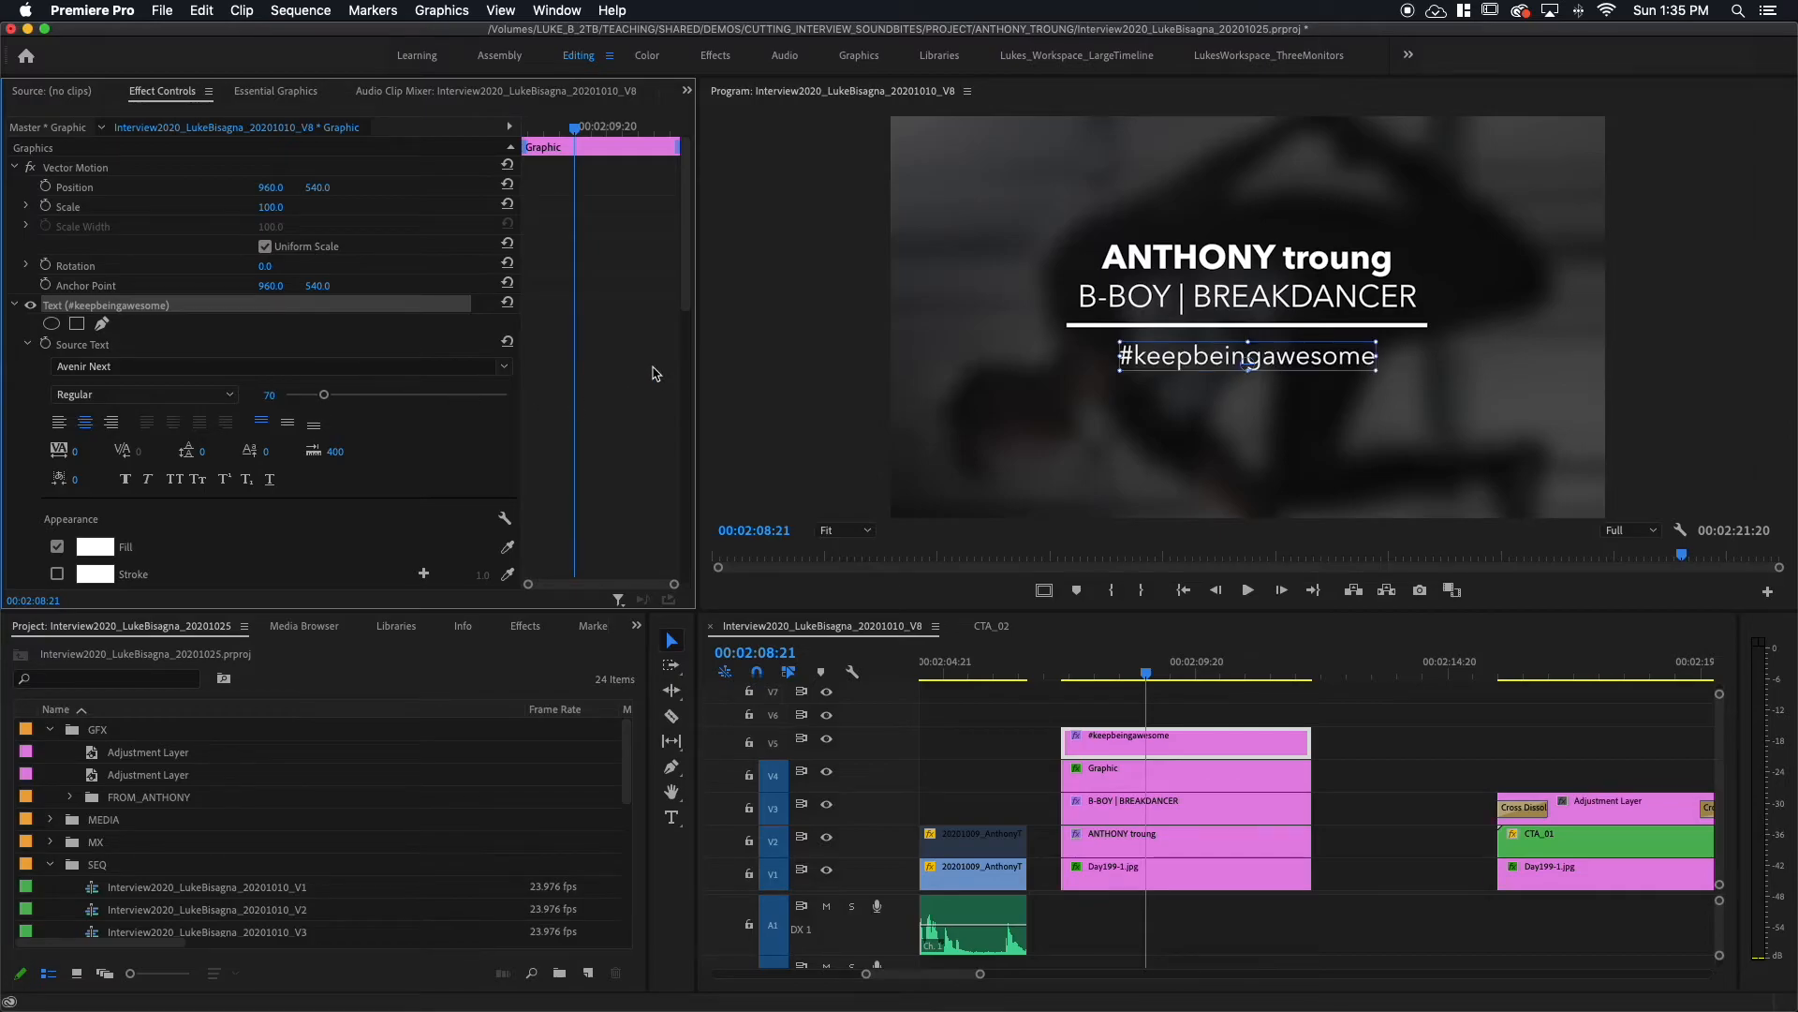
# Step: Nudge the hashtag line slightly higher and select the #keepbeingawesome clip on V5
pyautogui.click(1163, 368)
pyautogui.moveTo(1163, 368); pyautogui.dragTo(1164, 363)
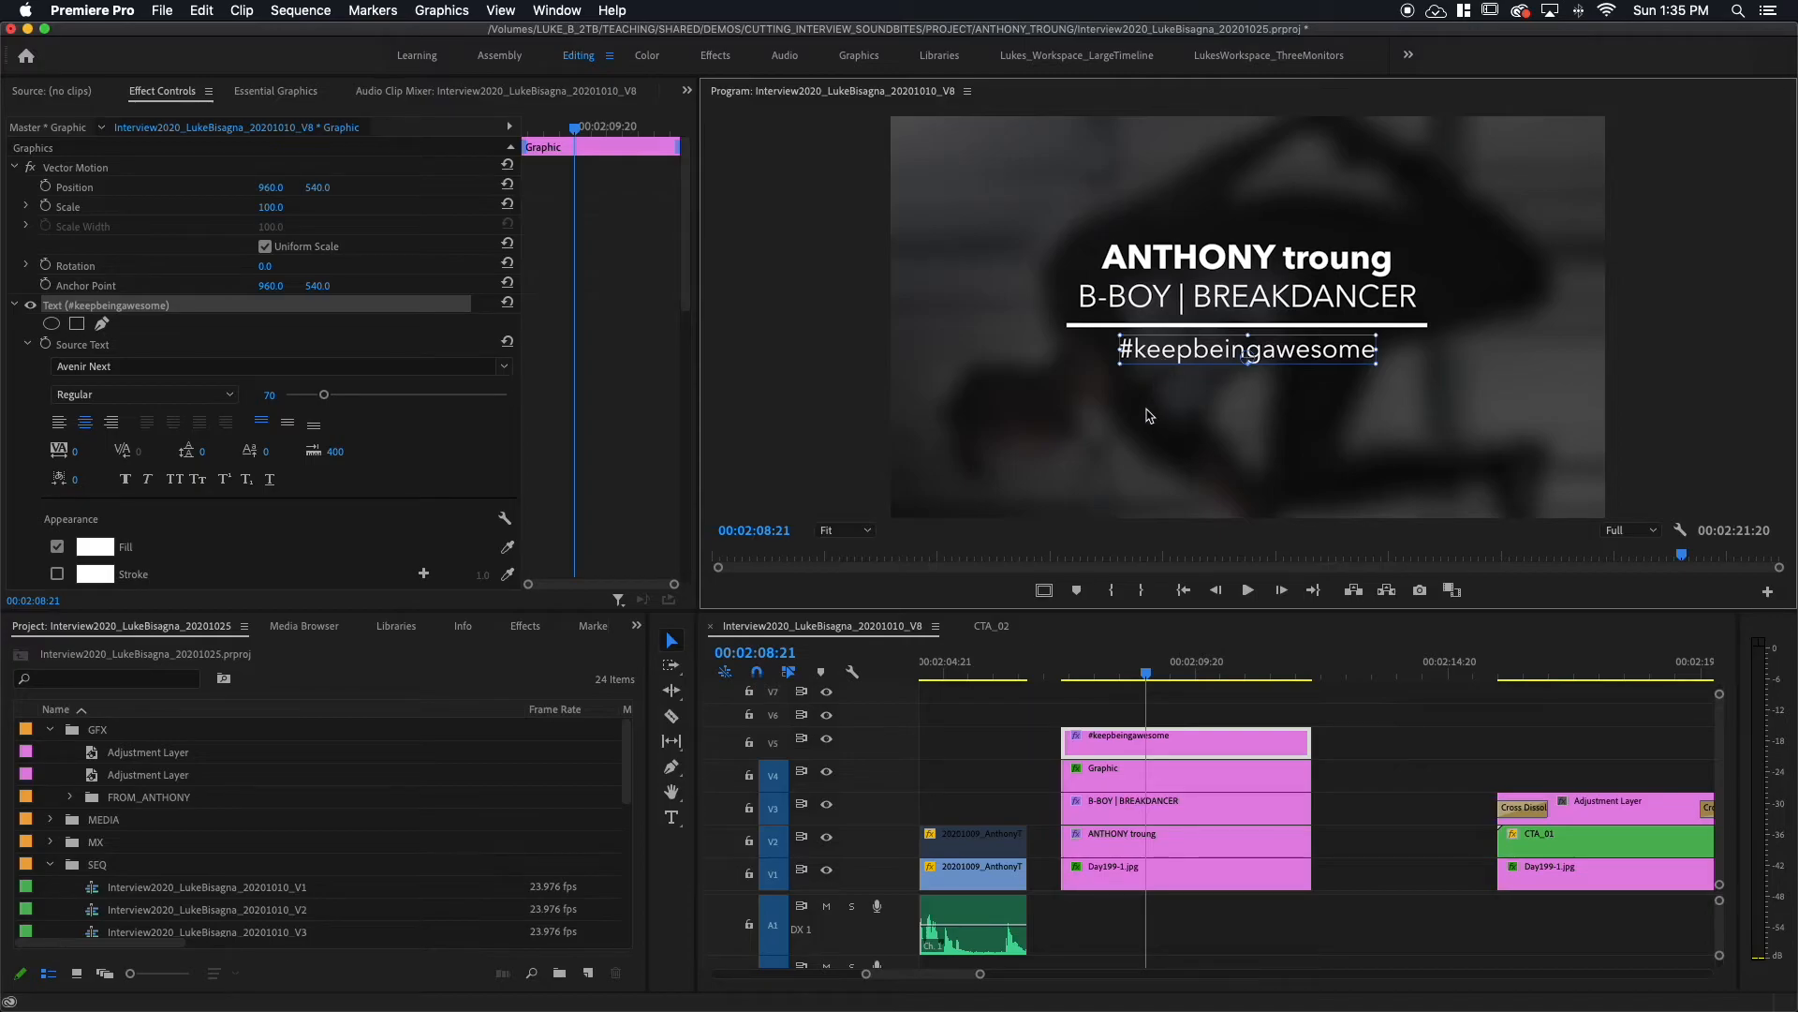
pyautogui.click(1199, 749)
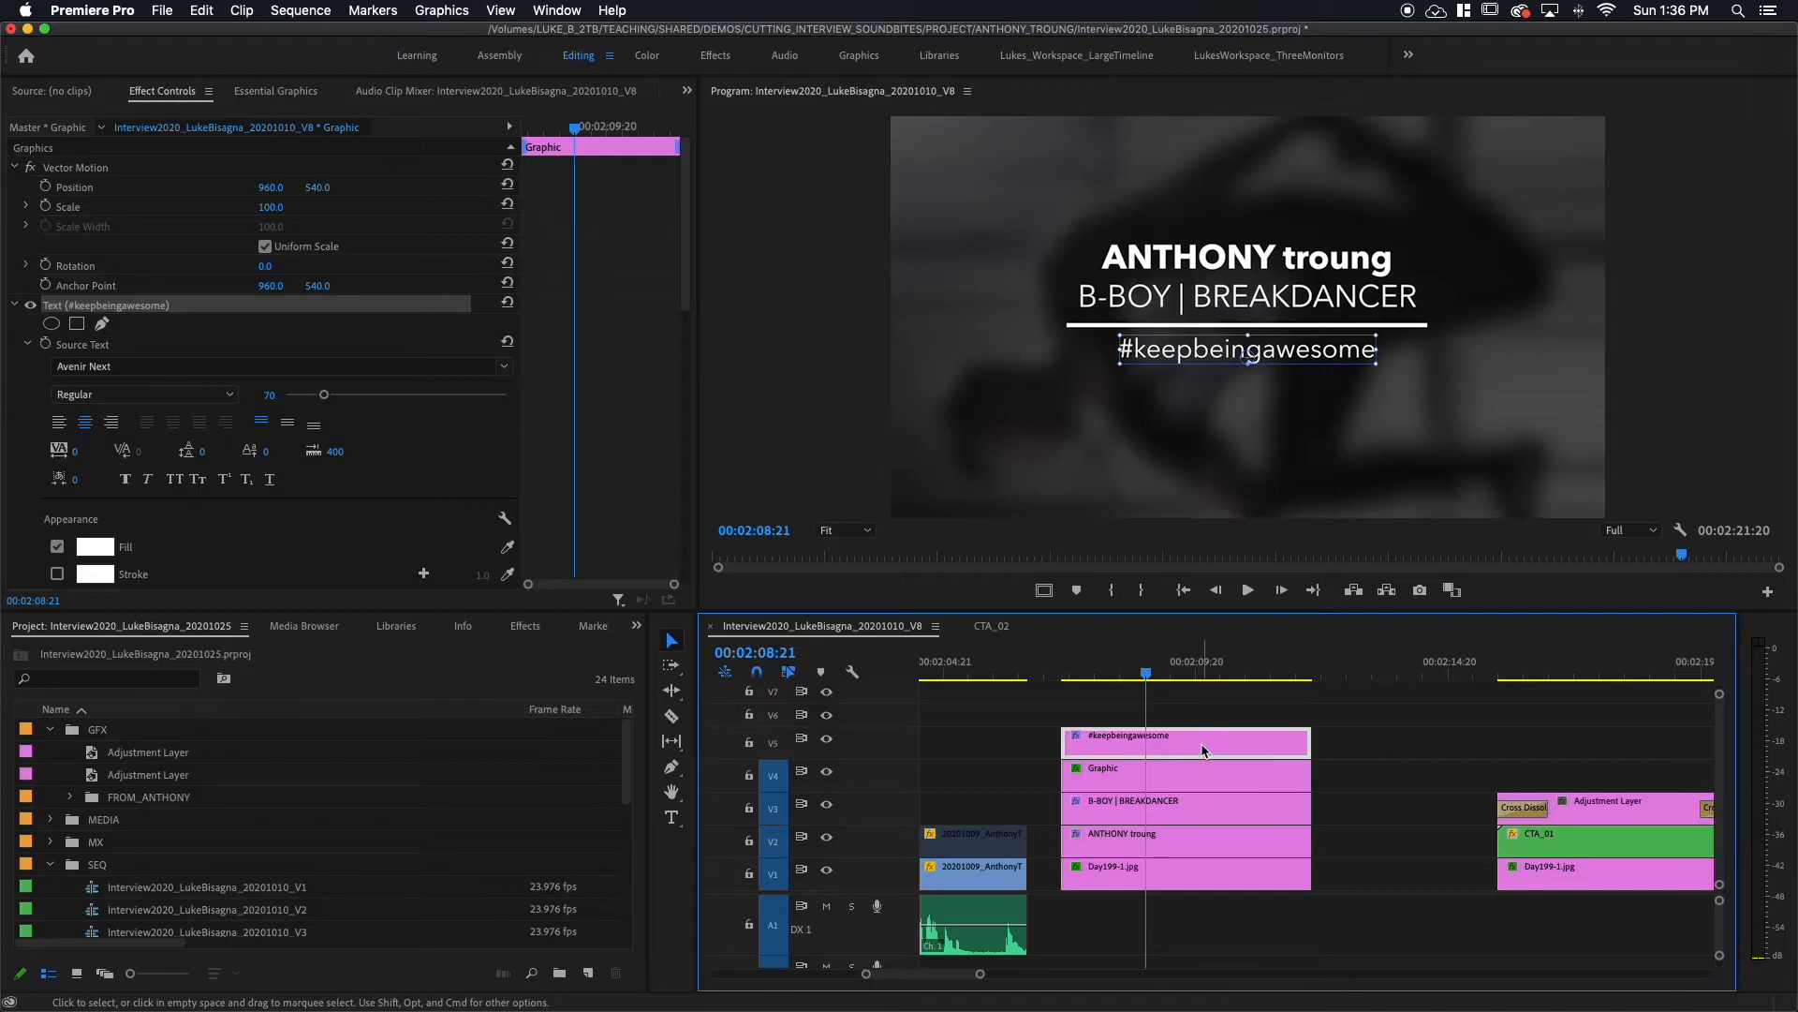
pyautogui.click(1204, 749)
# Step: Copy the hashtag clip onto V6 and move the copy's text just below the original line
pyautogui.moveTo(1202, 749); pyautogui.dragTo(1204, 724)
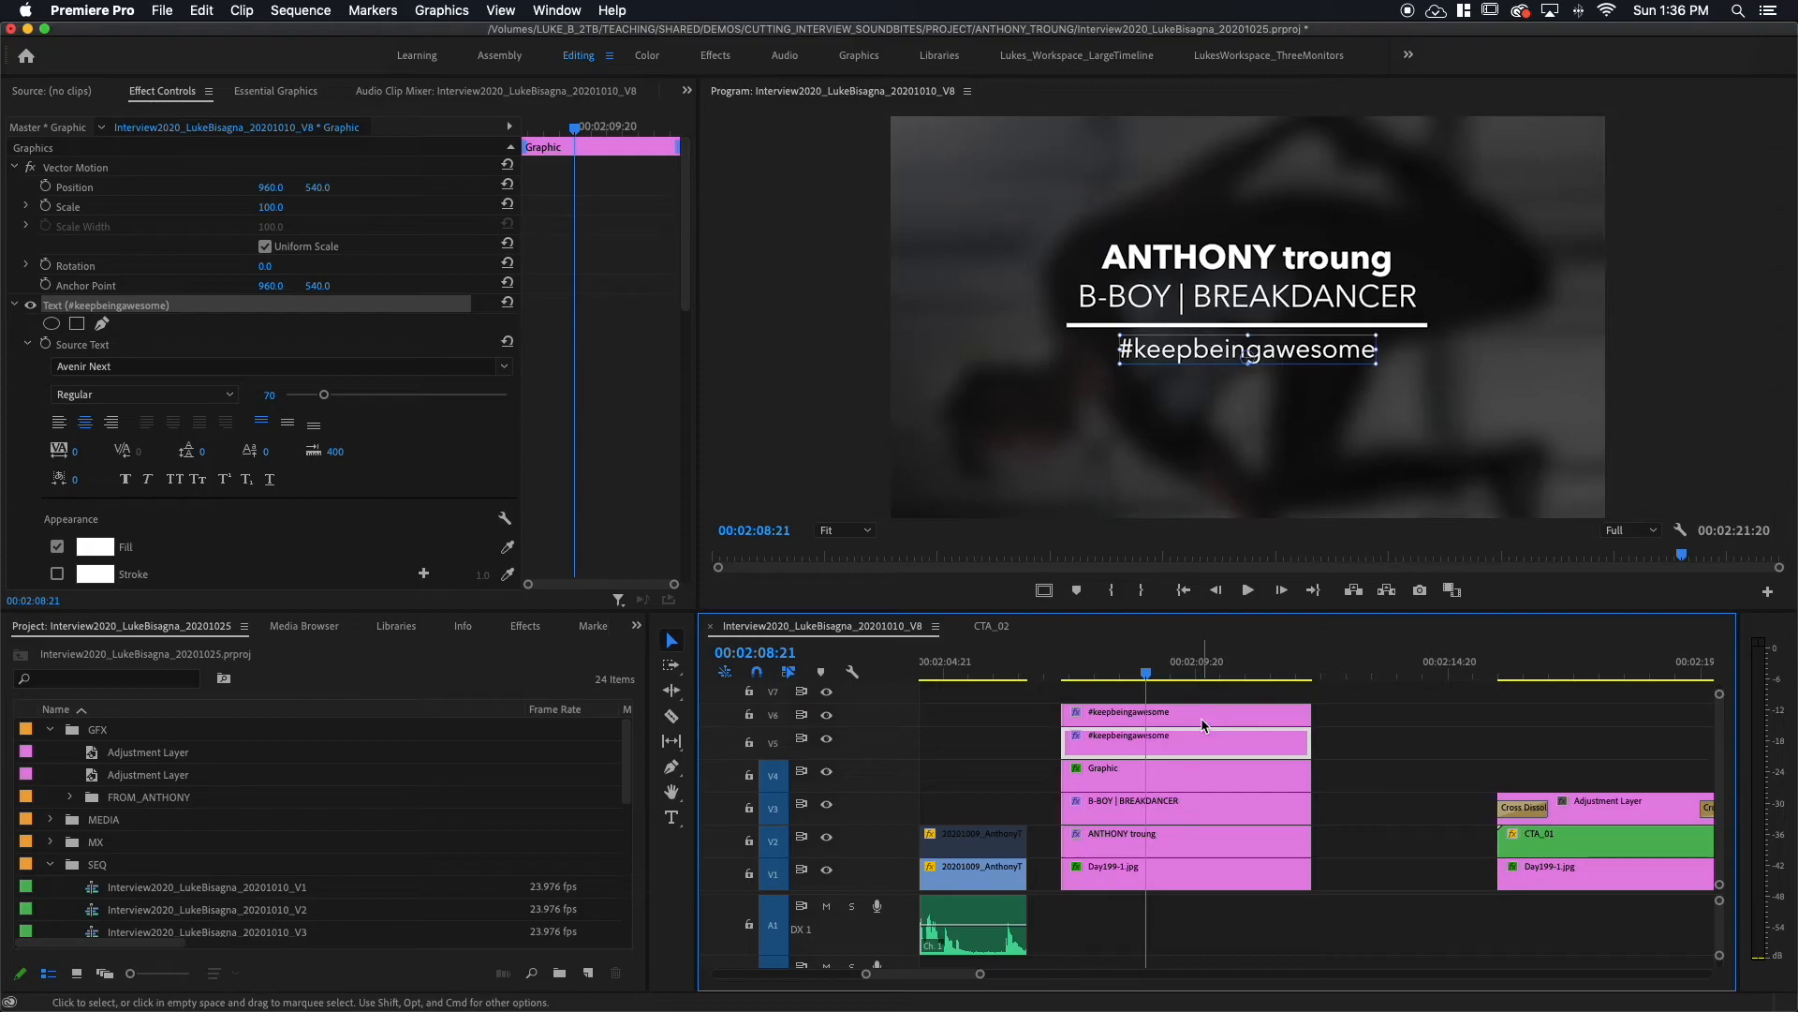
pyautogui.click(1204, 724)
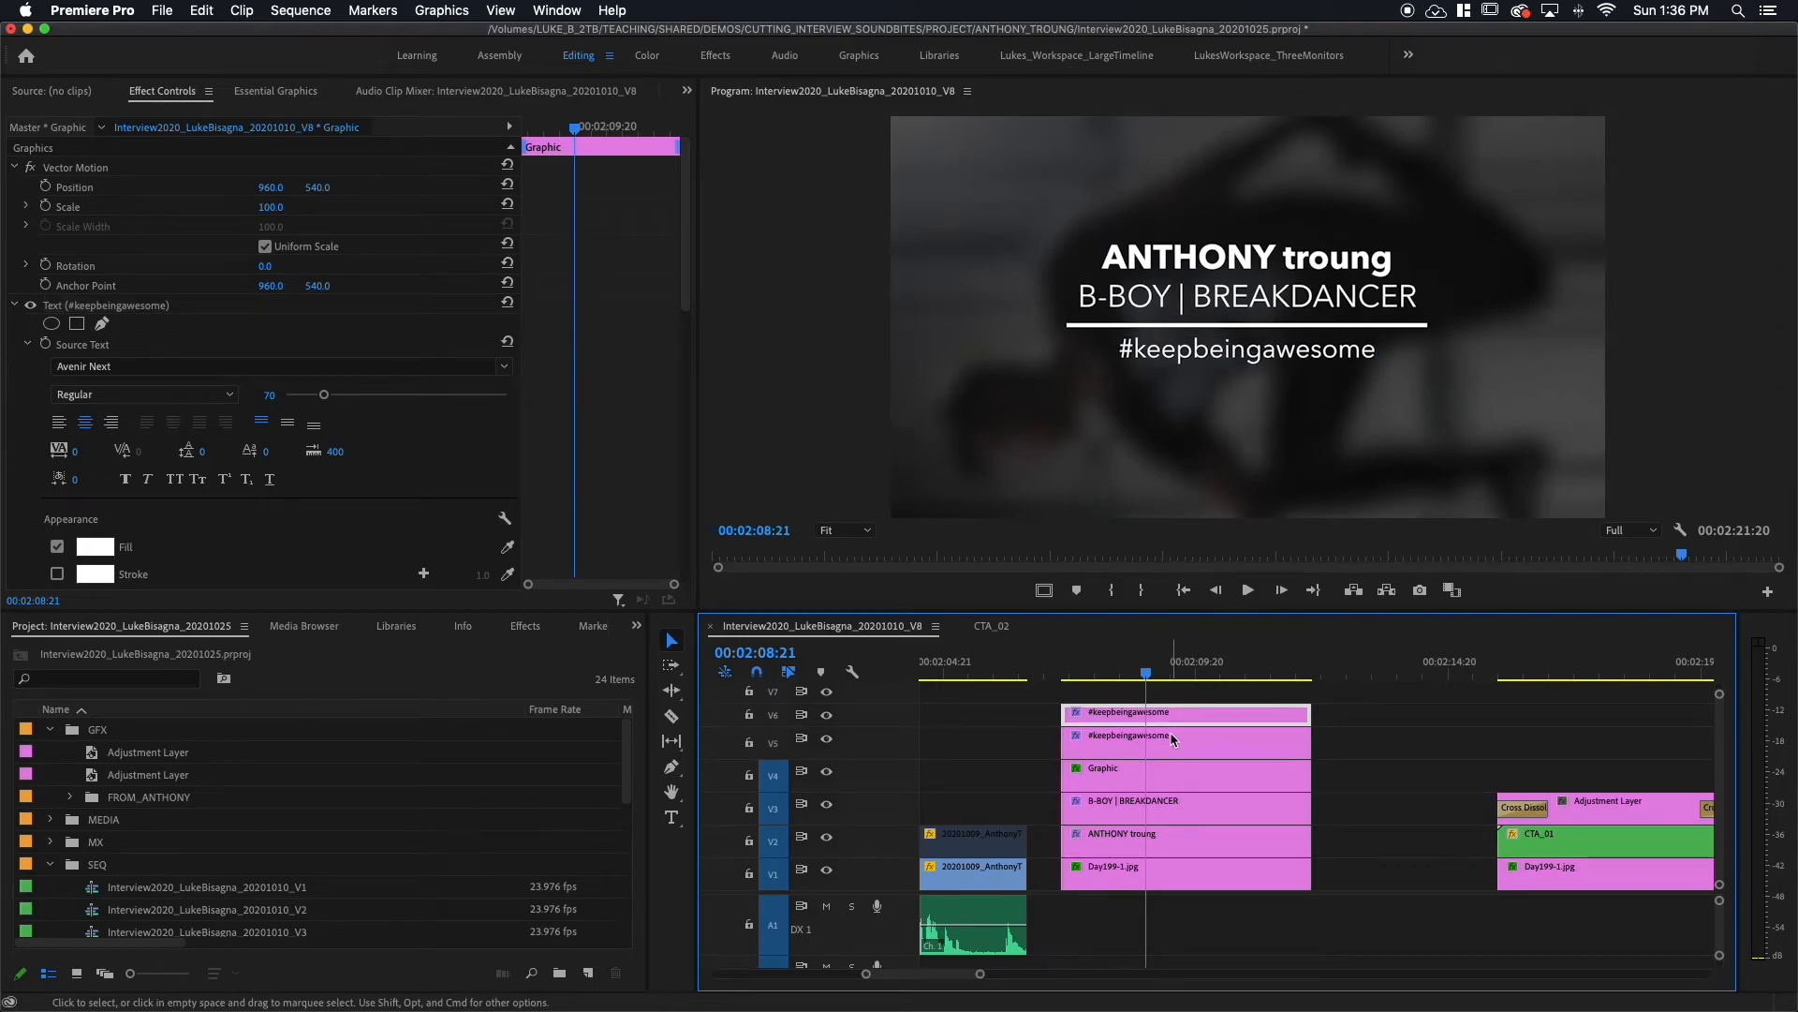
pyautogui.click(56, 309)
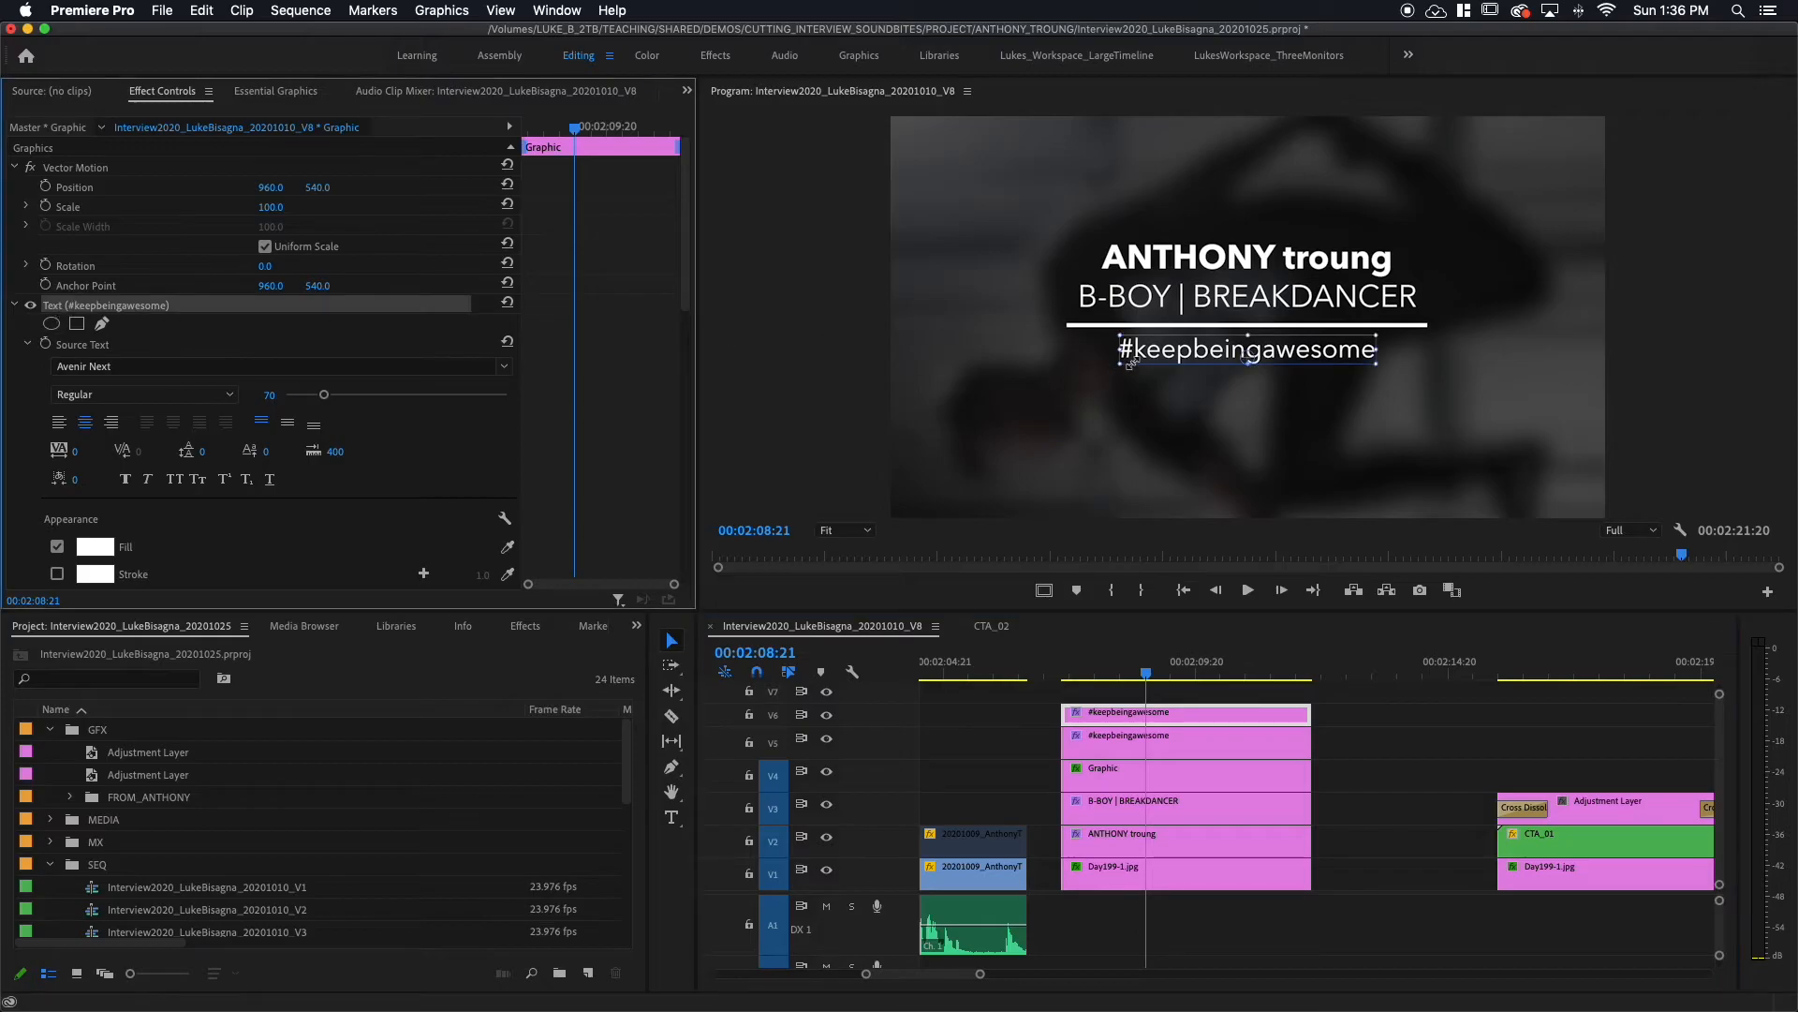
pyautogui.click(1187, 352)
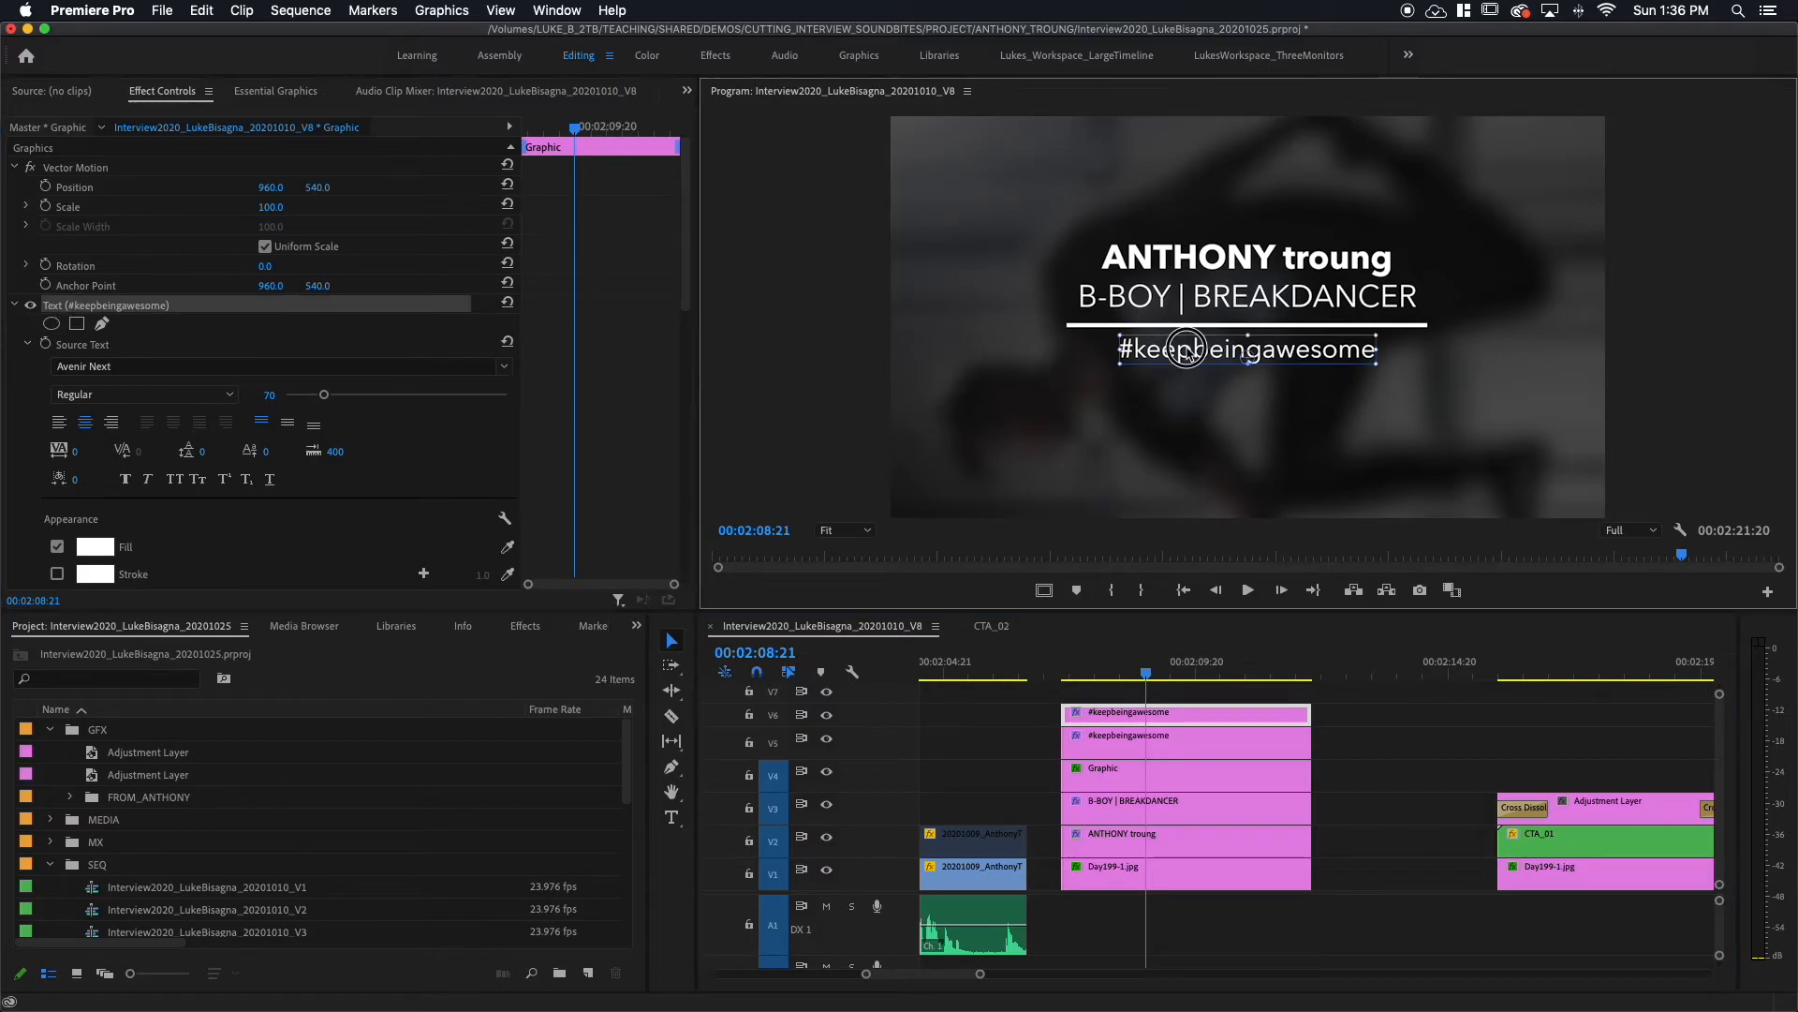
pyautogui.moveTo(1187, 352); pyautogui.dragTo(1185, 379)
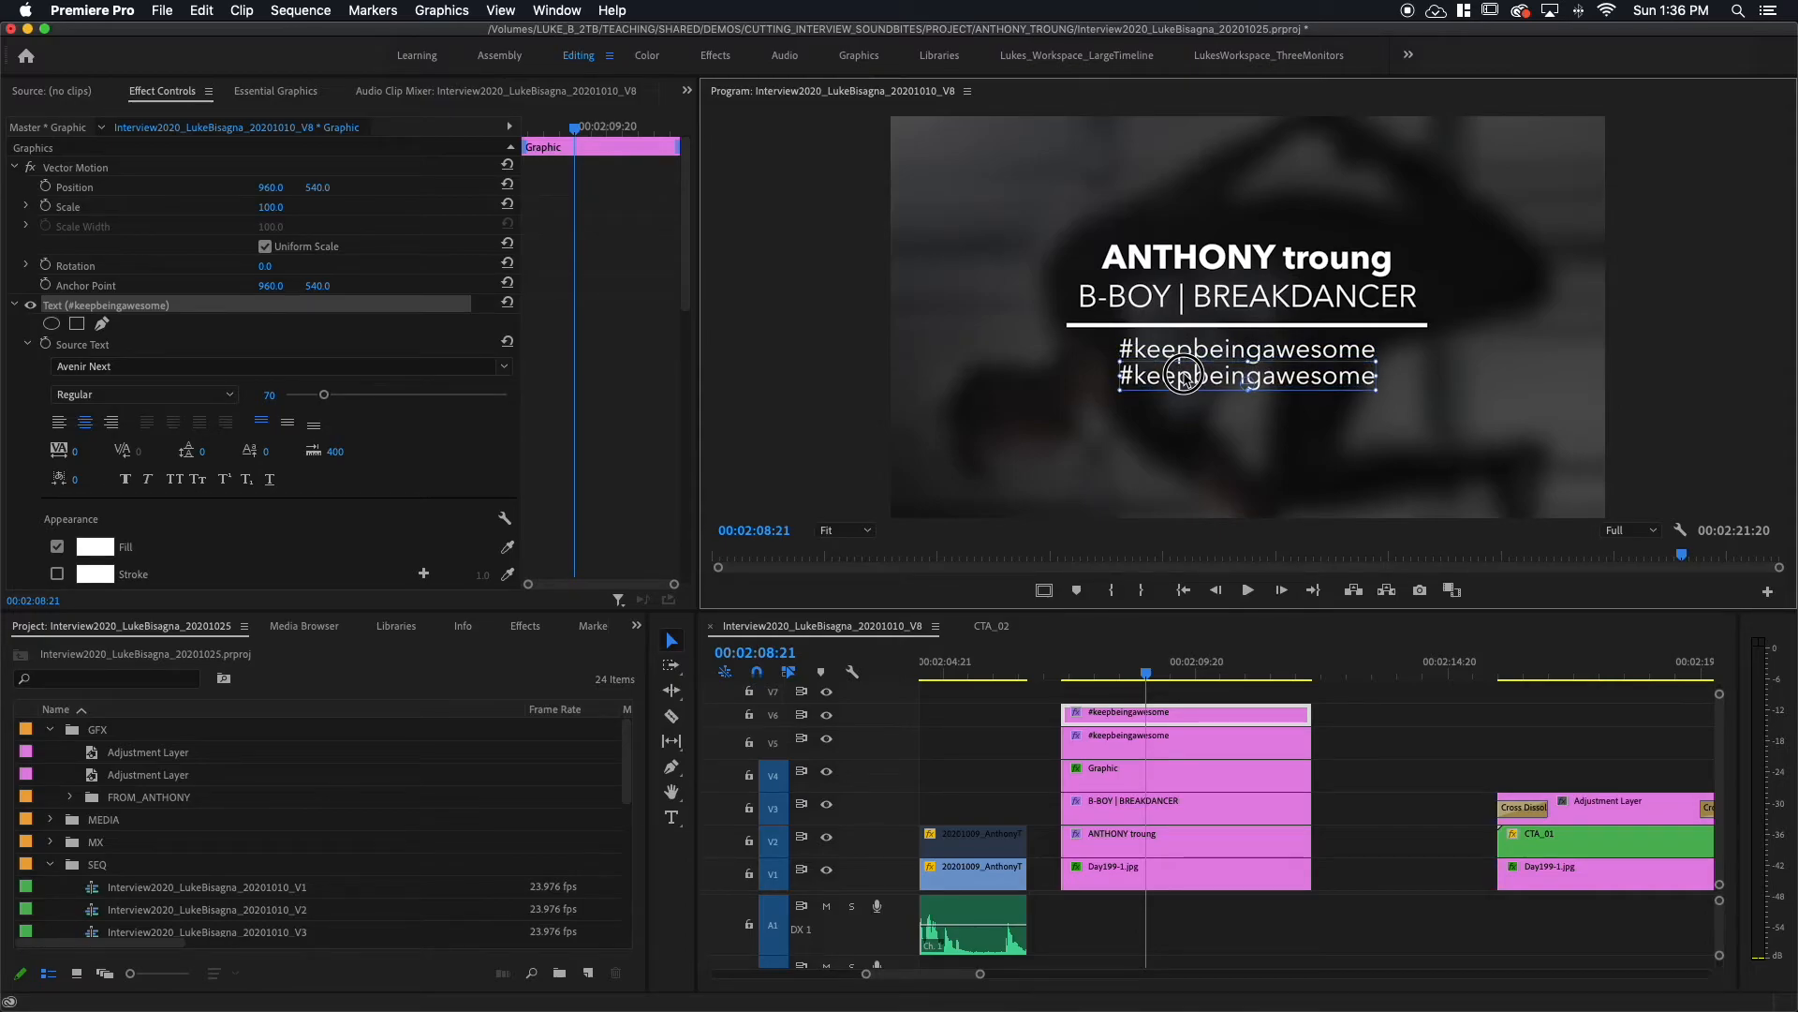
pyautogui.press('t')
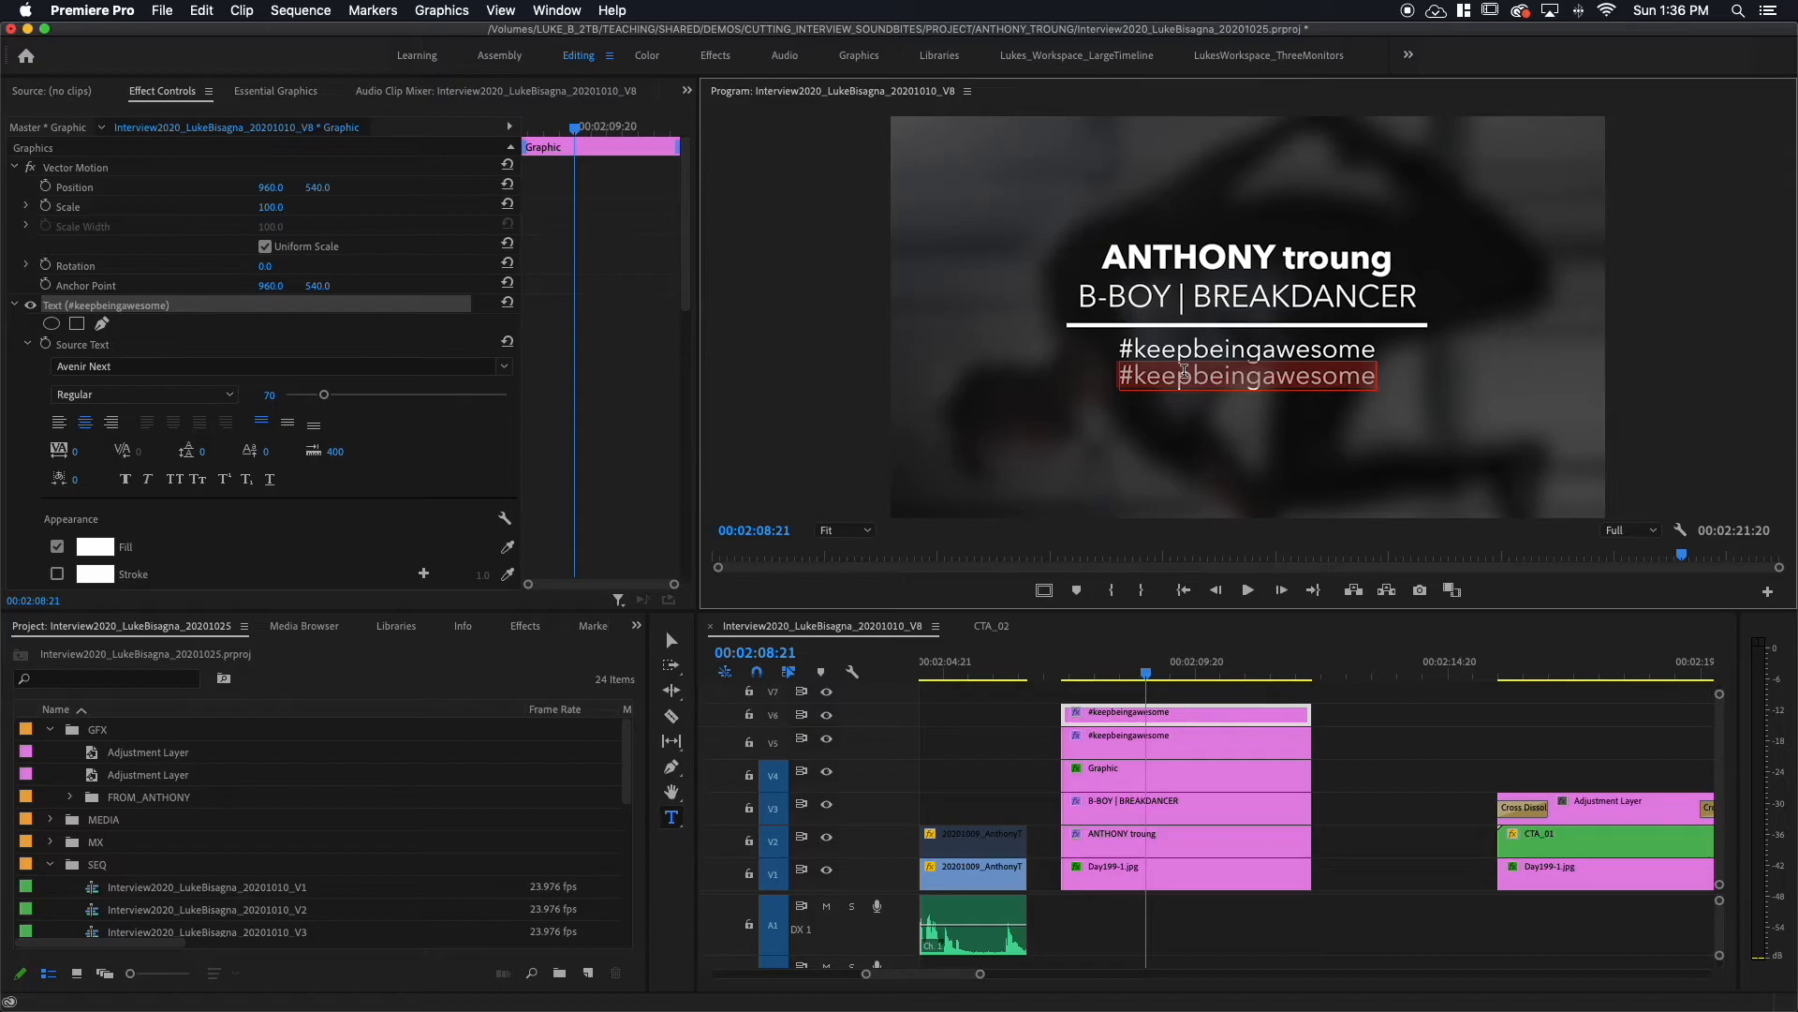
# Step: Replace the duplicated line's text with the social-media handle and nudge it slightly lower
pyautogui.write('@')
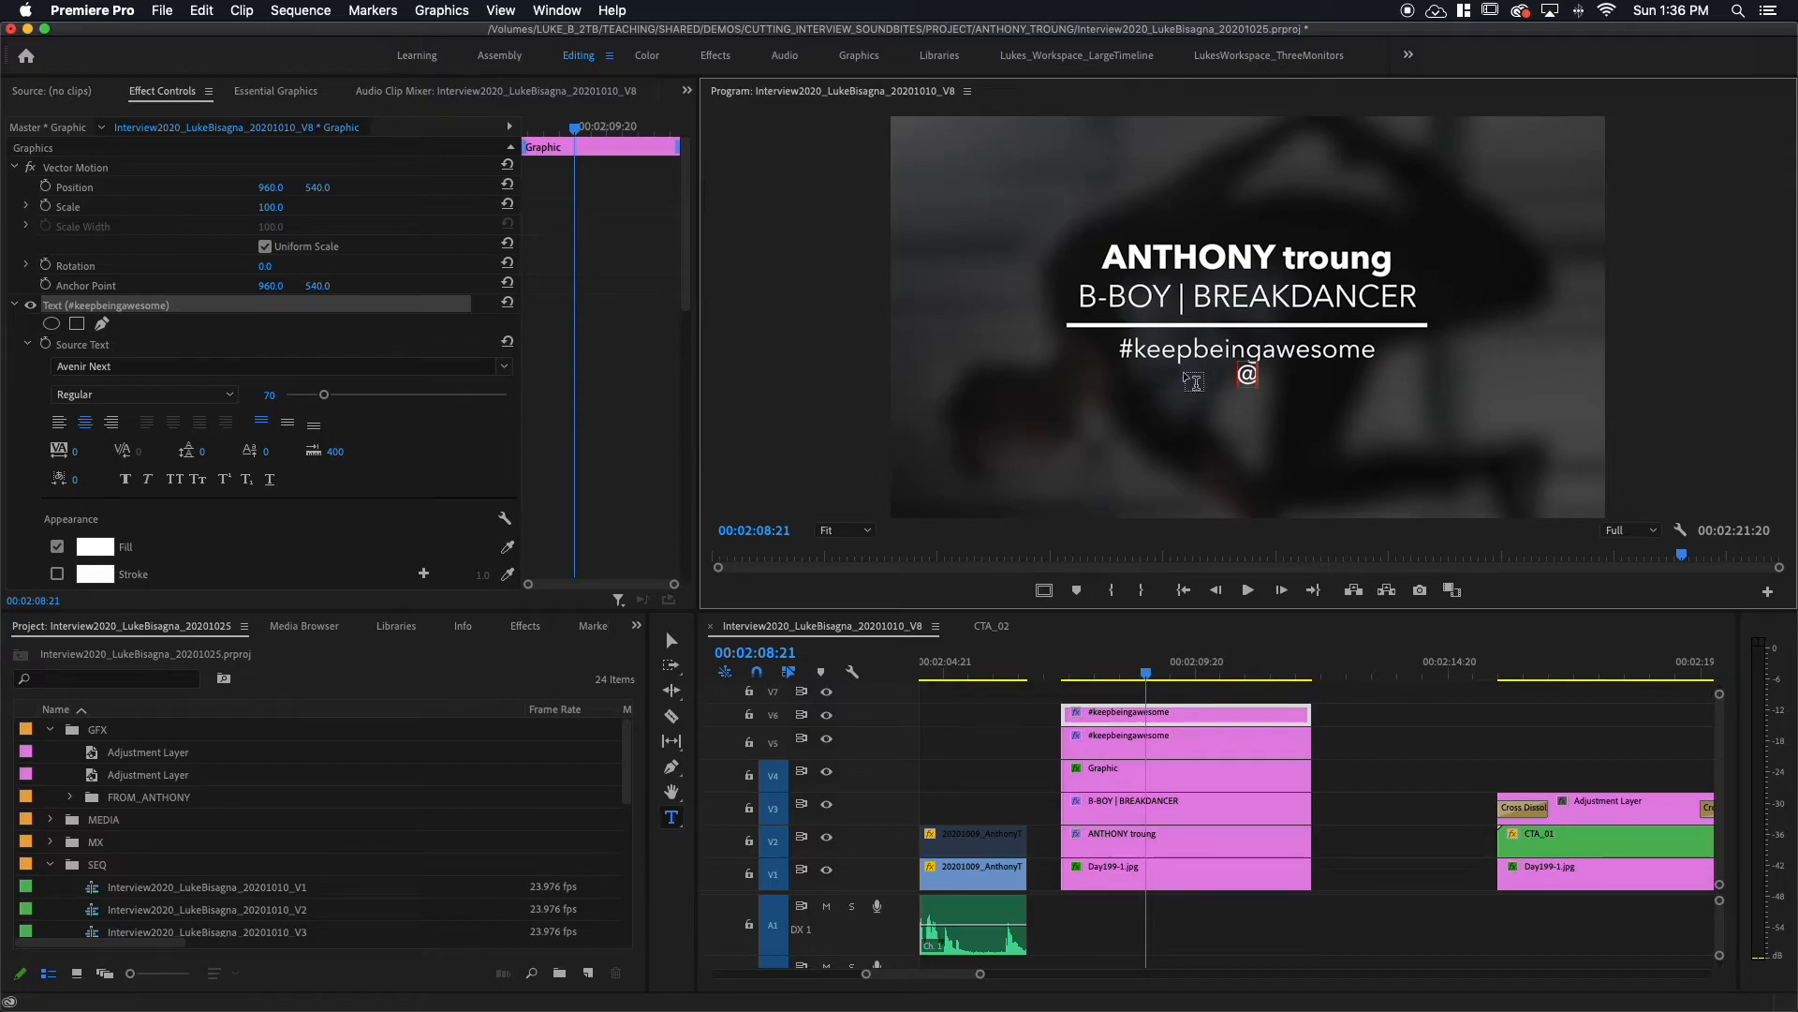
pyautogui.write('bitspho')
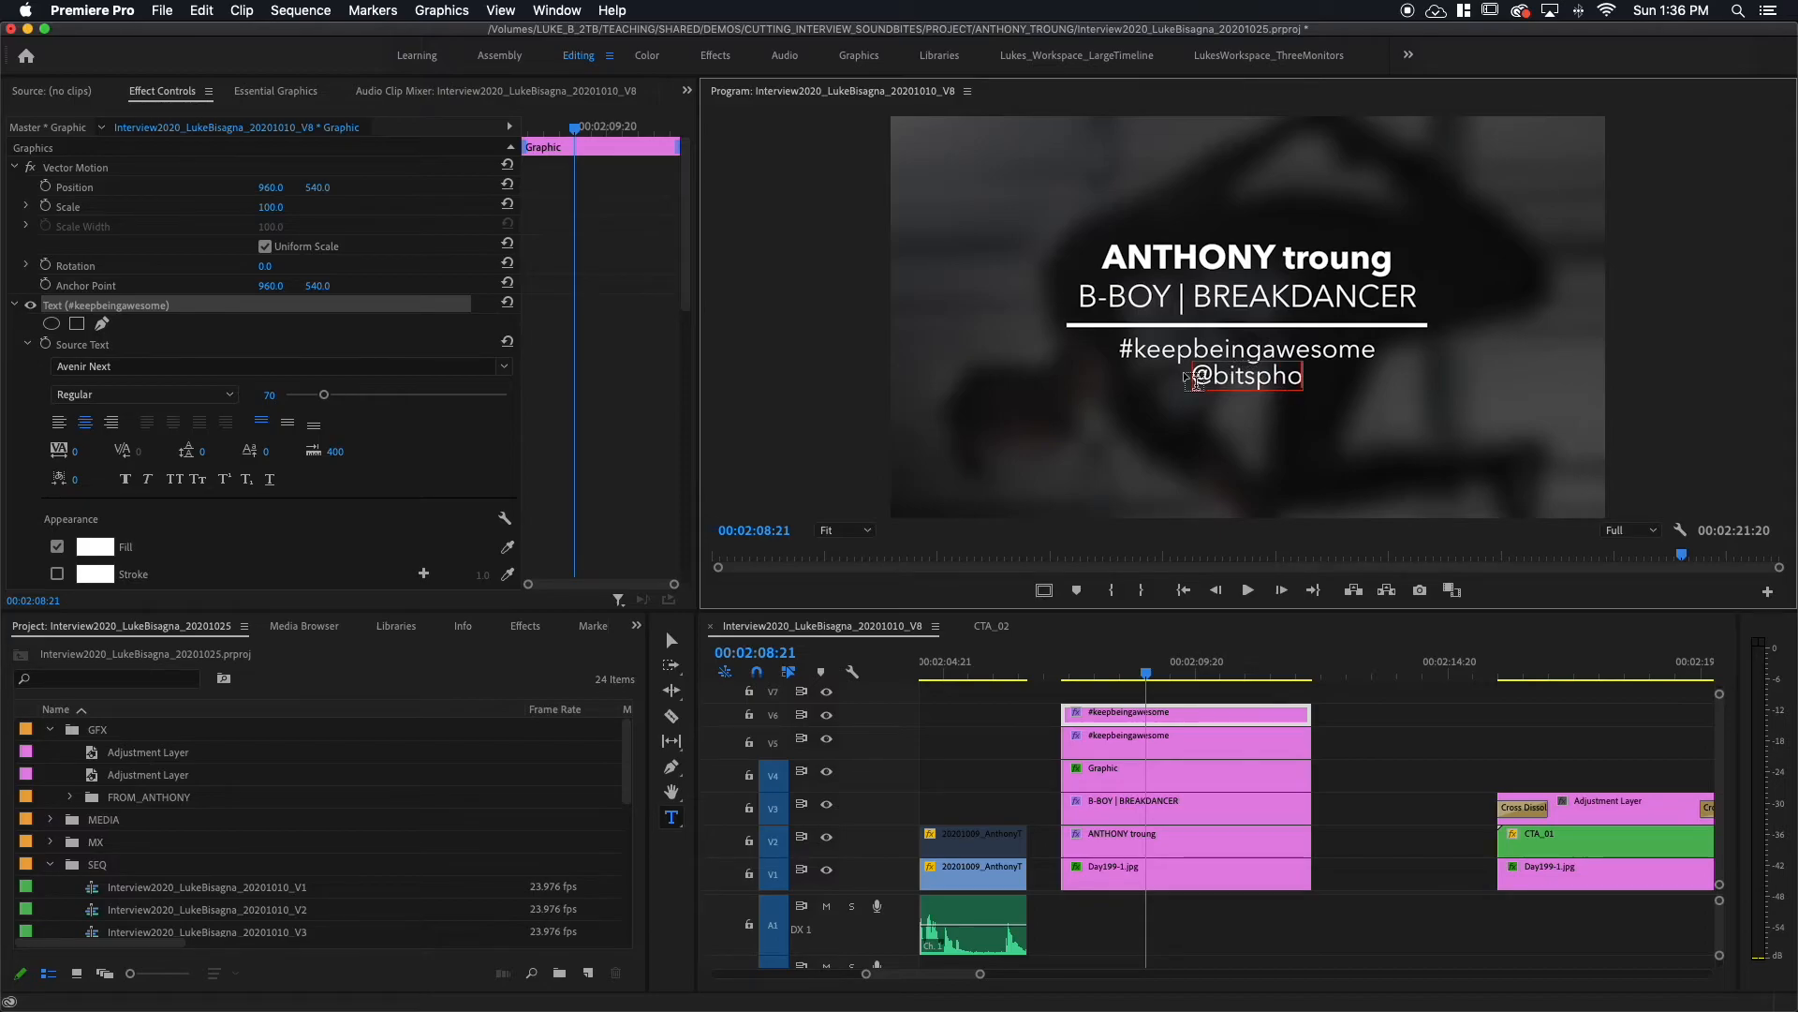
pyautogui.write('tography')
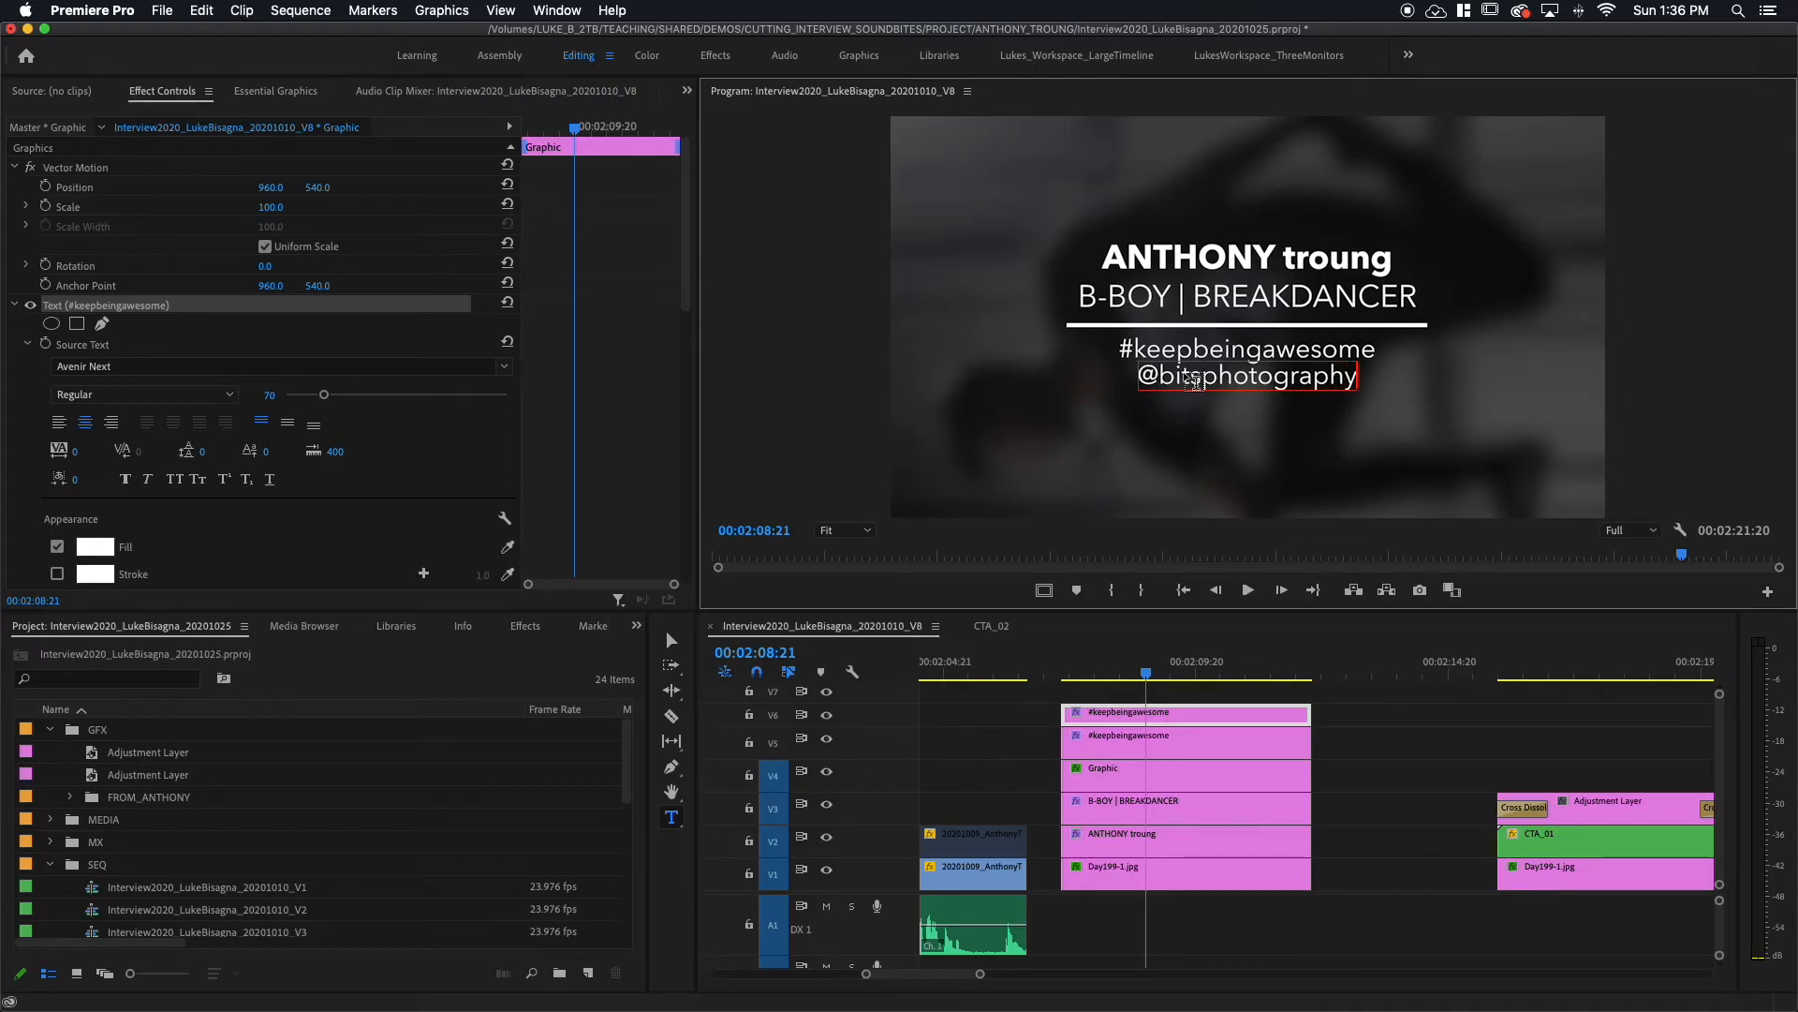
pyautogui.press('Escape')
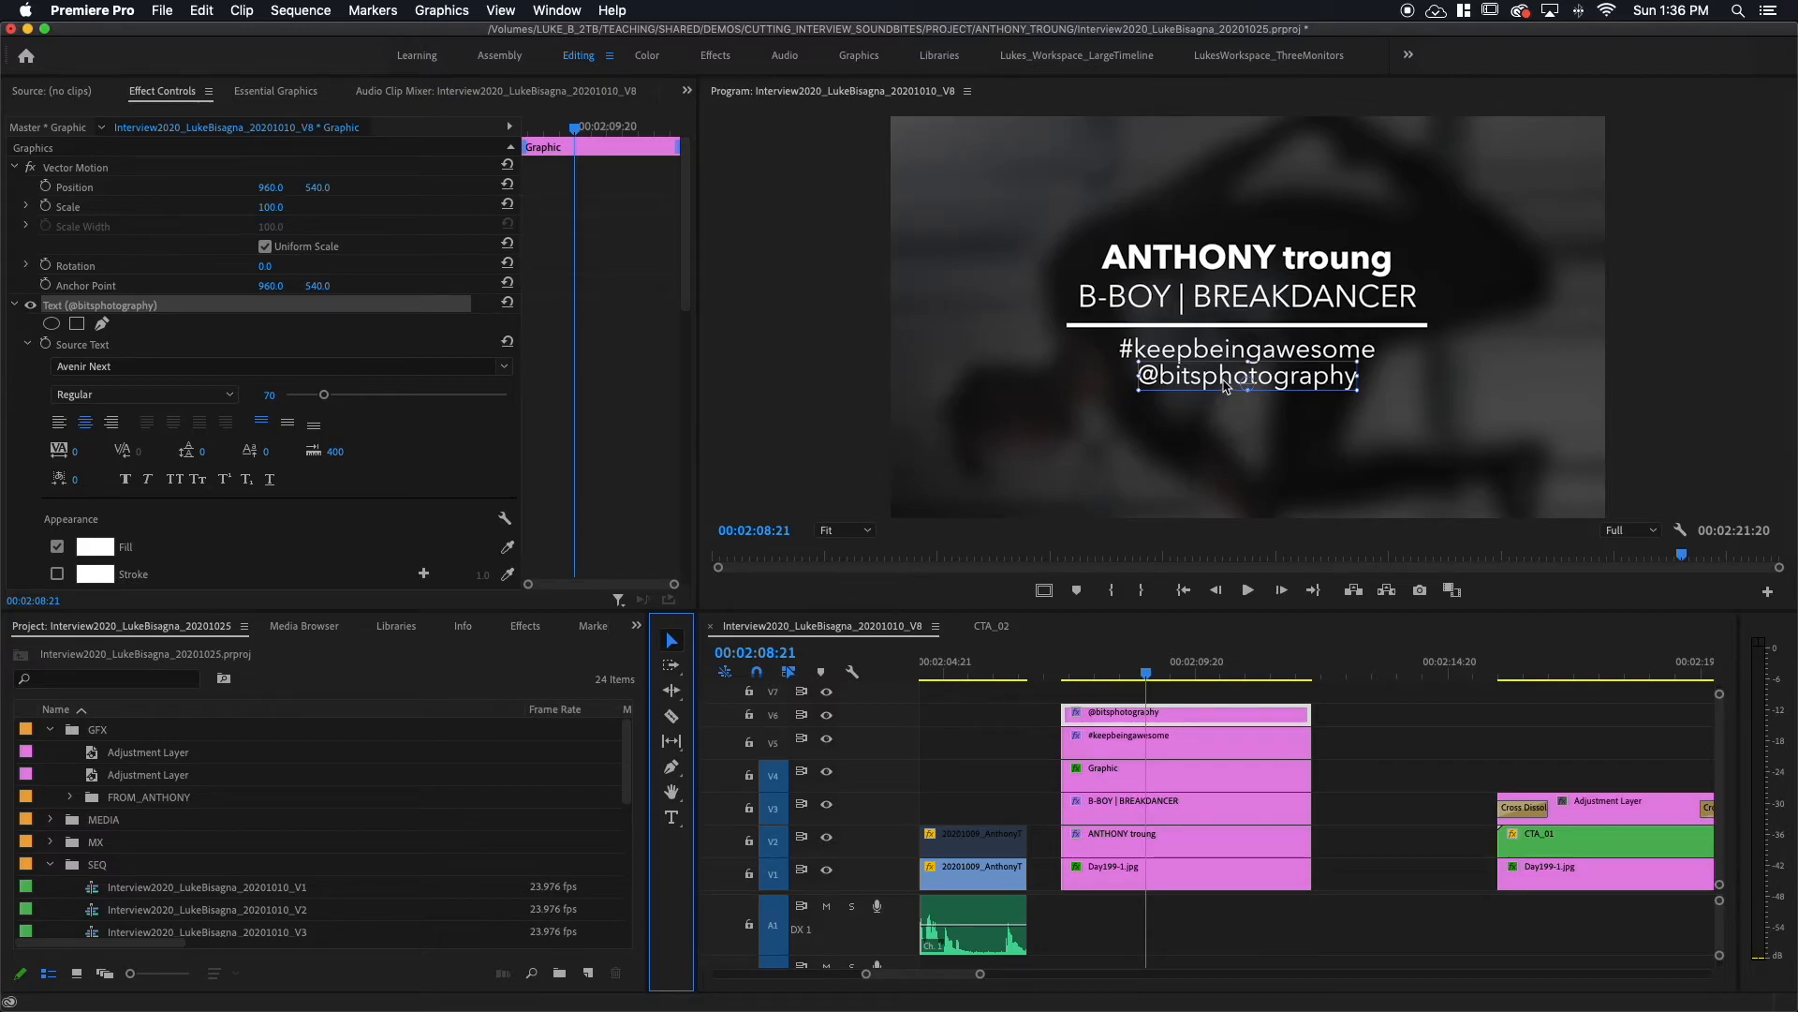
pyautogui.moveTo(1223, 382); pyautogui.dragTo(1223, 384)
# Step: Select the stacked title clips on V2–V6 and nest them into a sequence named CTA_02
pyautogui.click(1044, 720)
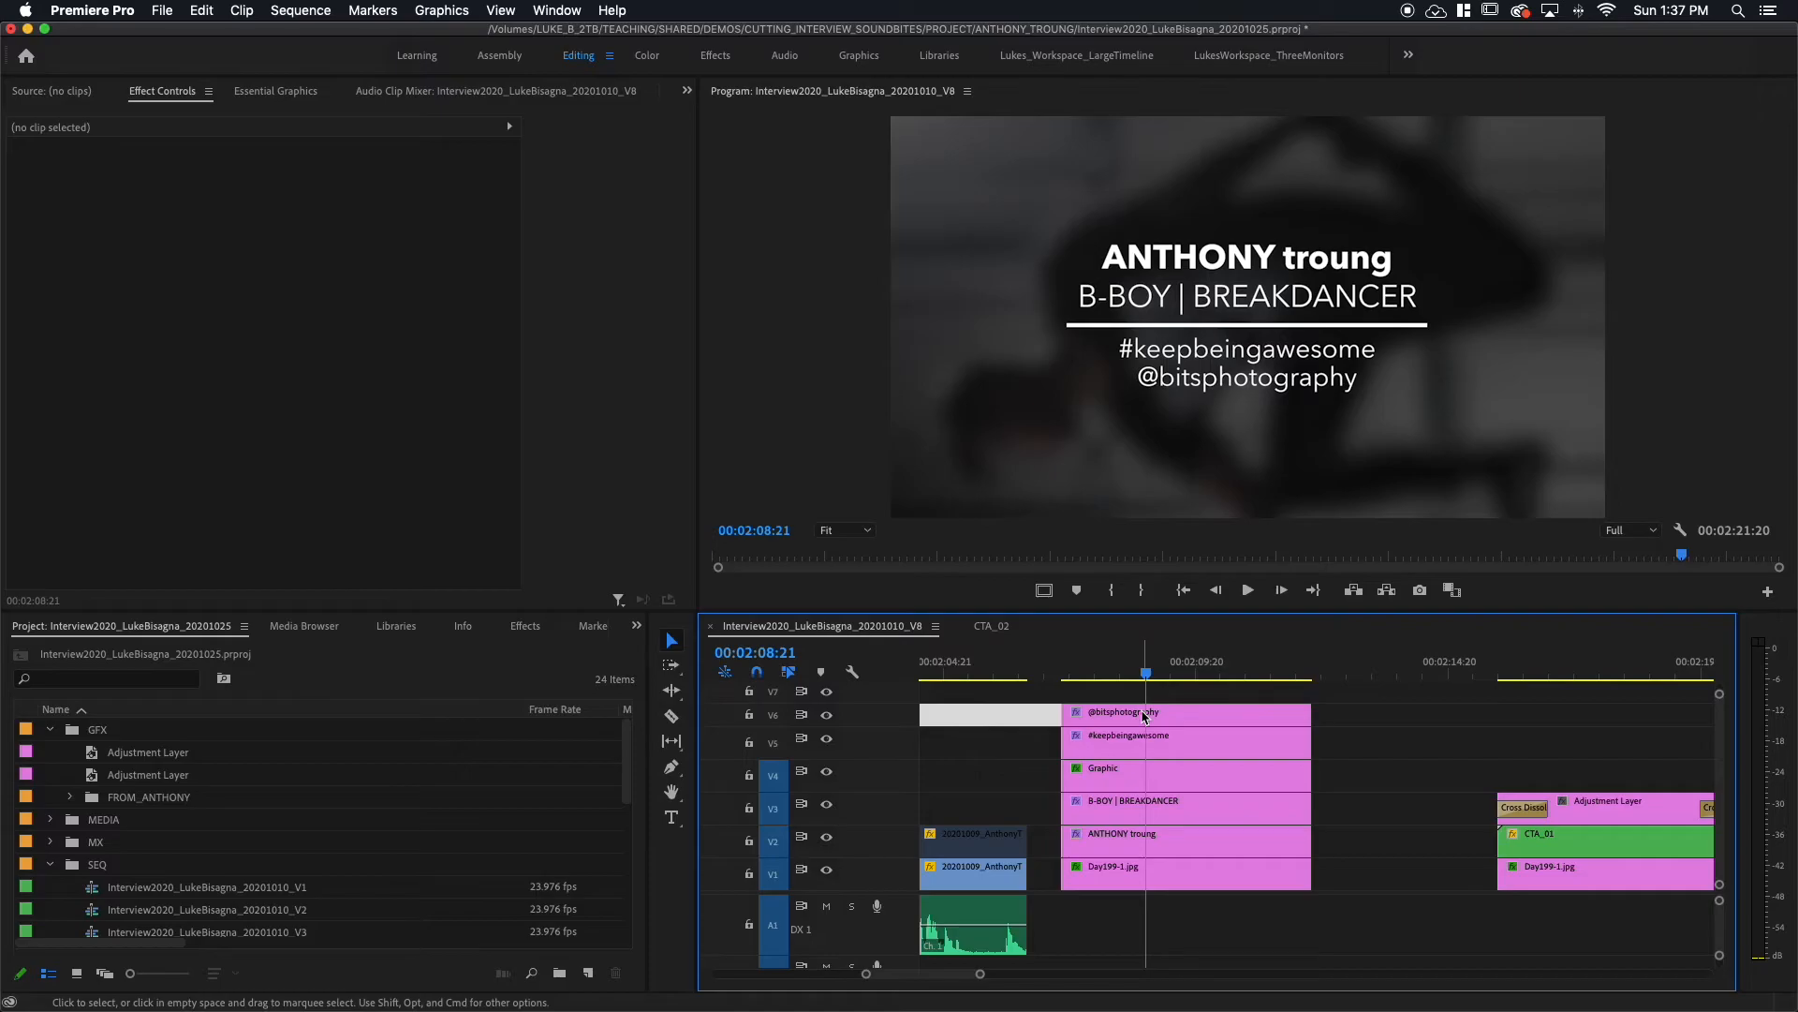
pyautogui.moveTo(1334, 711); pyautogui.dragTo(1177, 833)
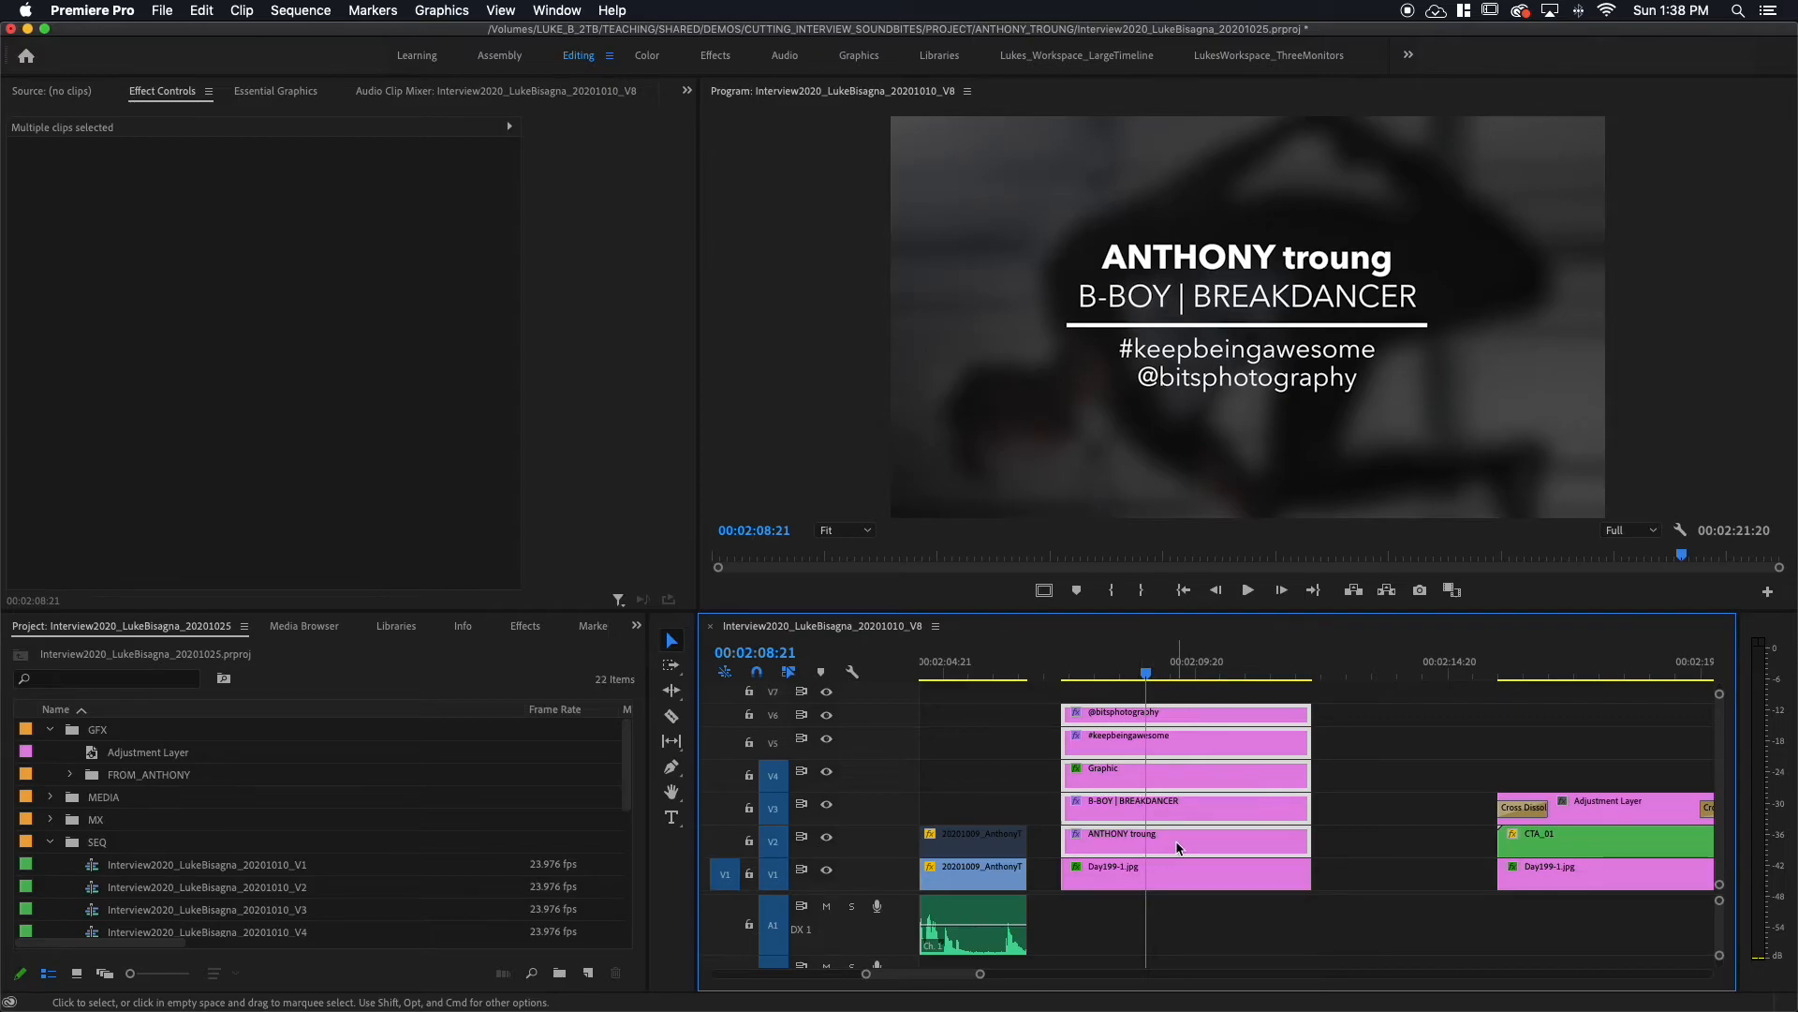
pyautogui.rightClick(1178, 848)
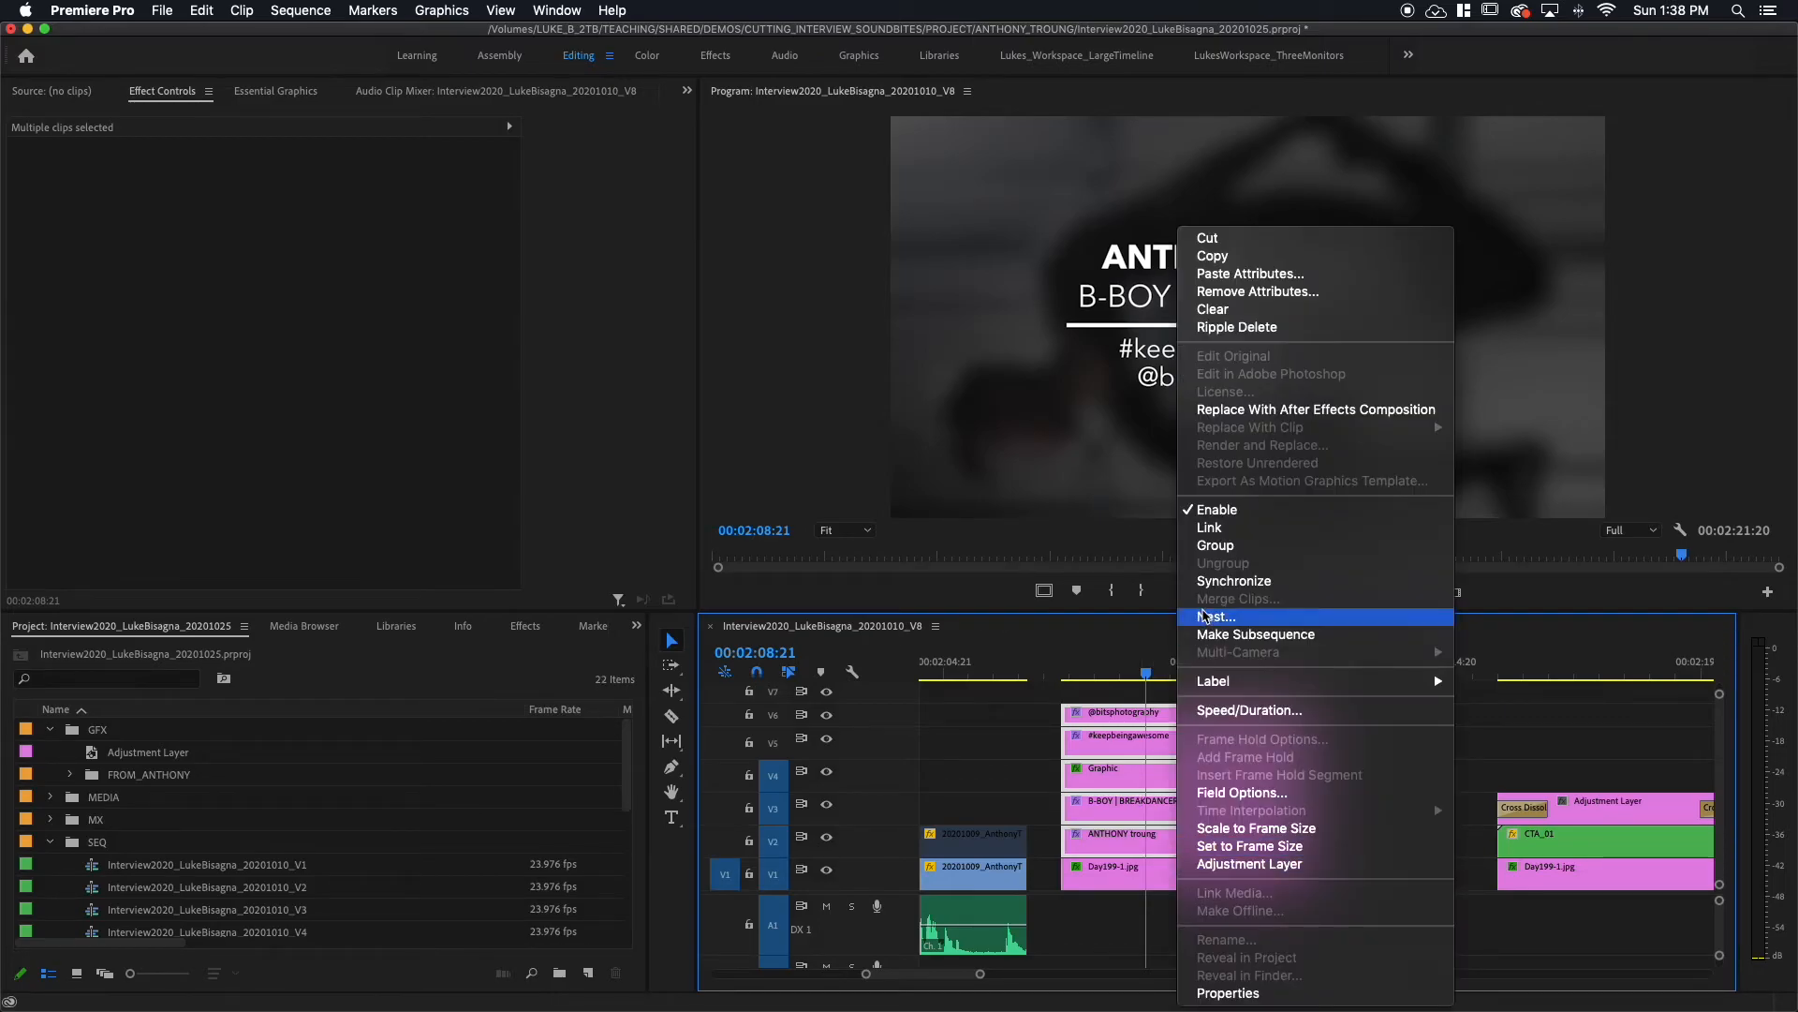
pyautogui.click(1206, 618)
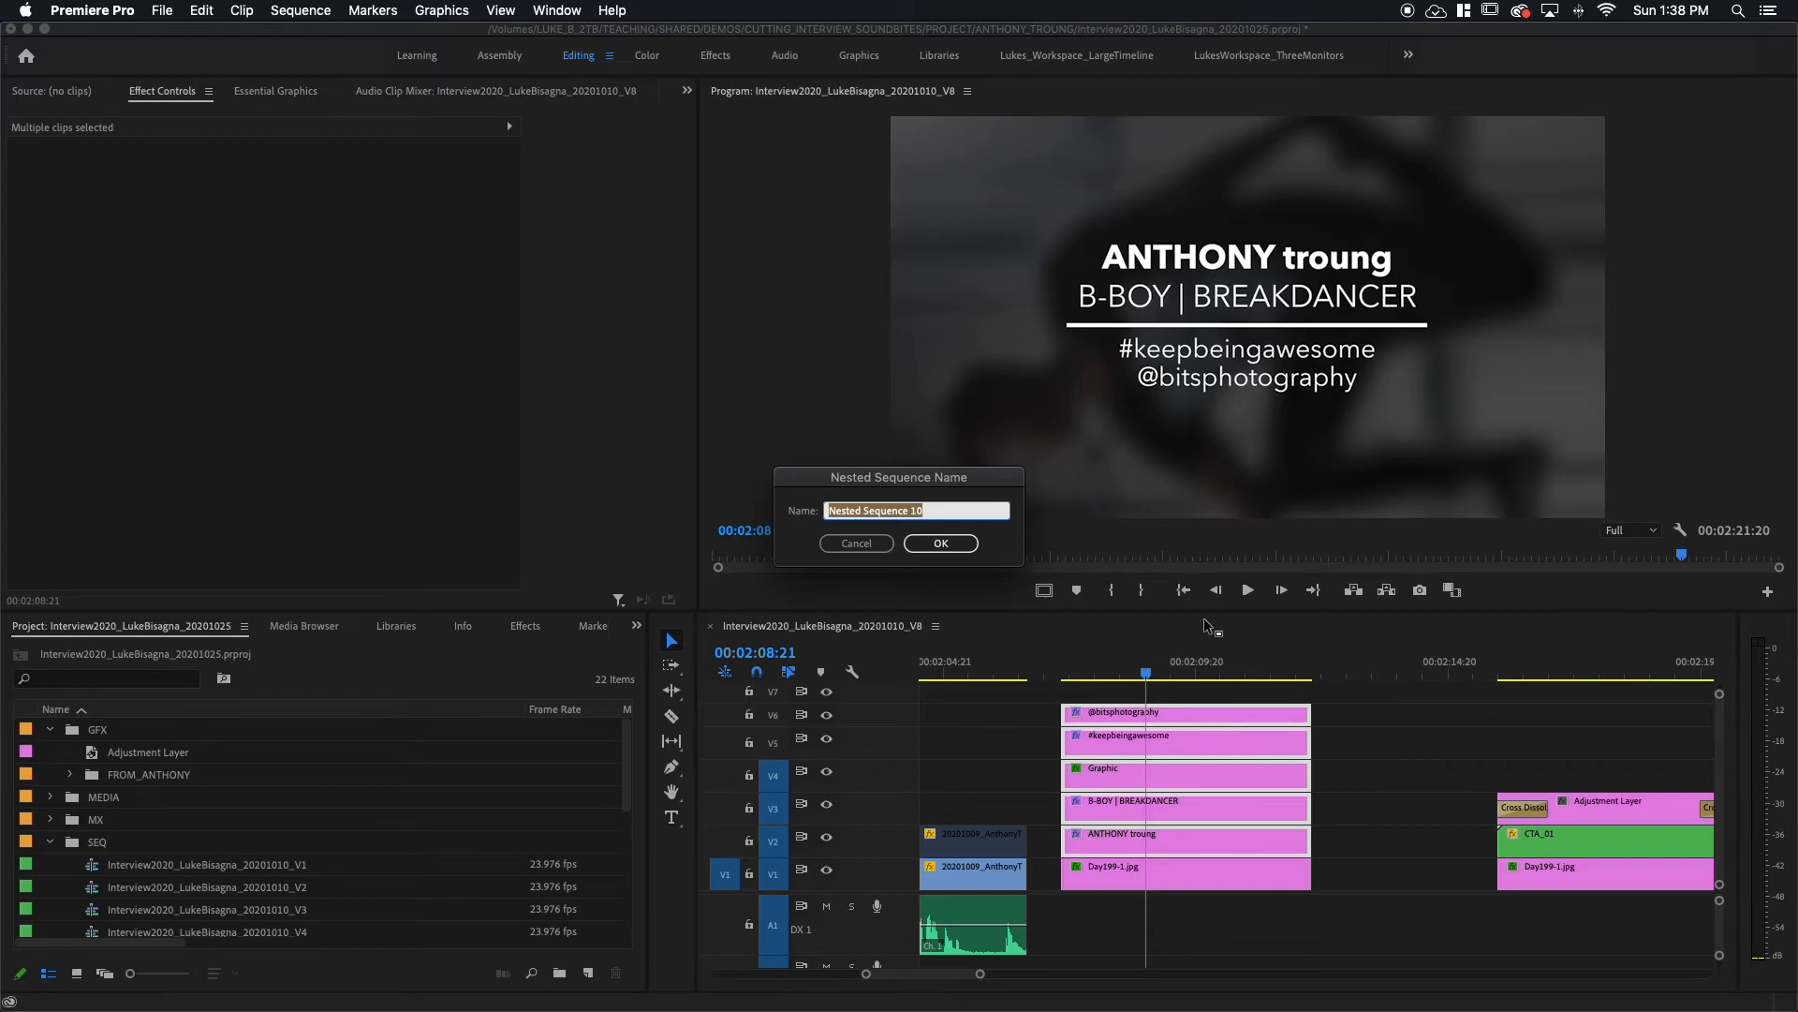
pyautogui.write('CTSA')
pyautogui.write('02')
pyautogui.click(940, 543)
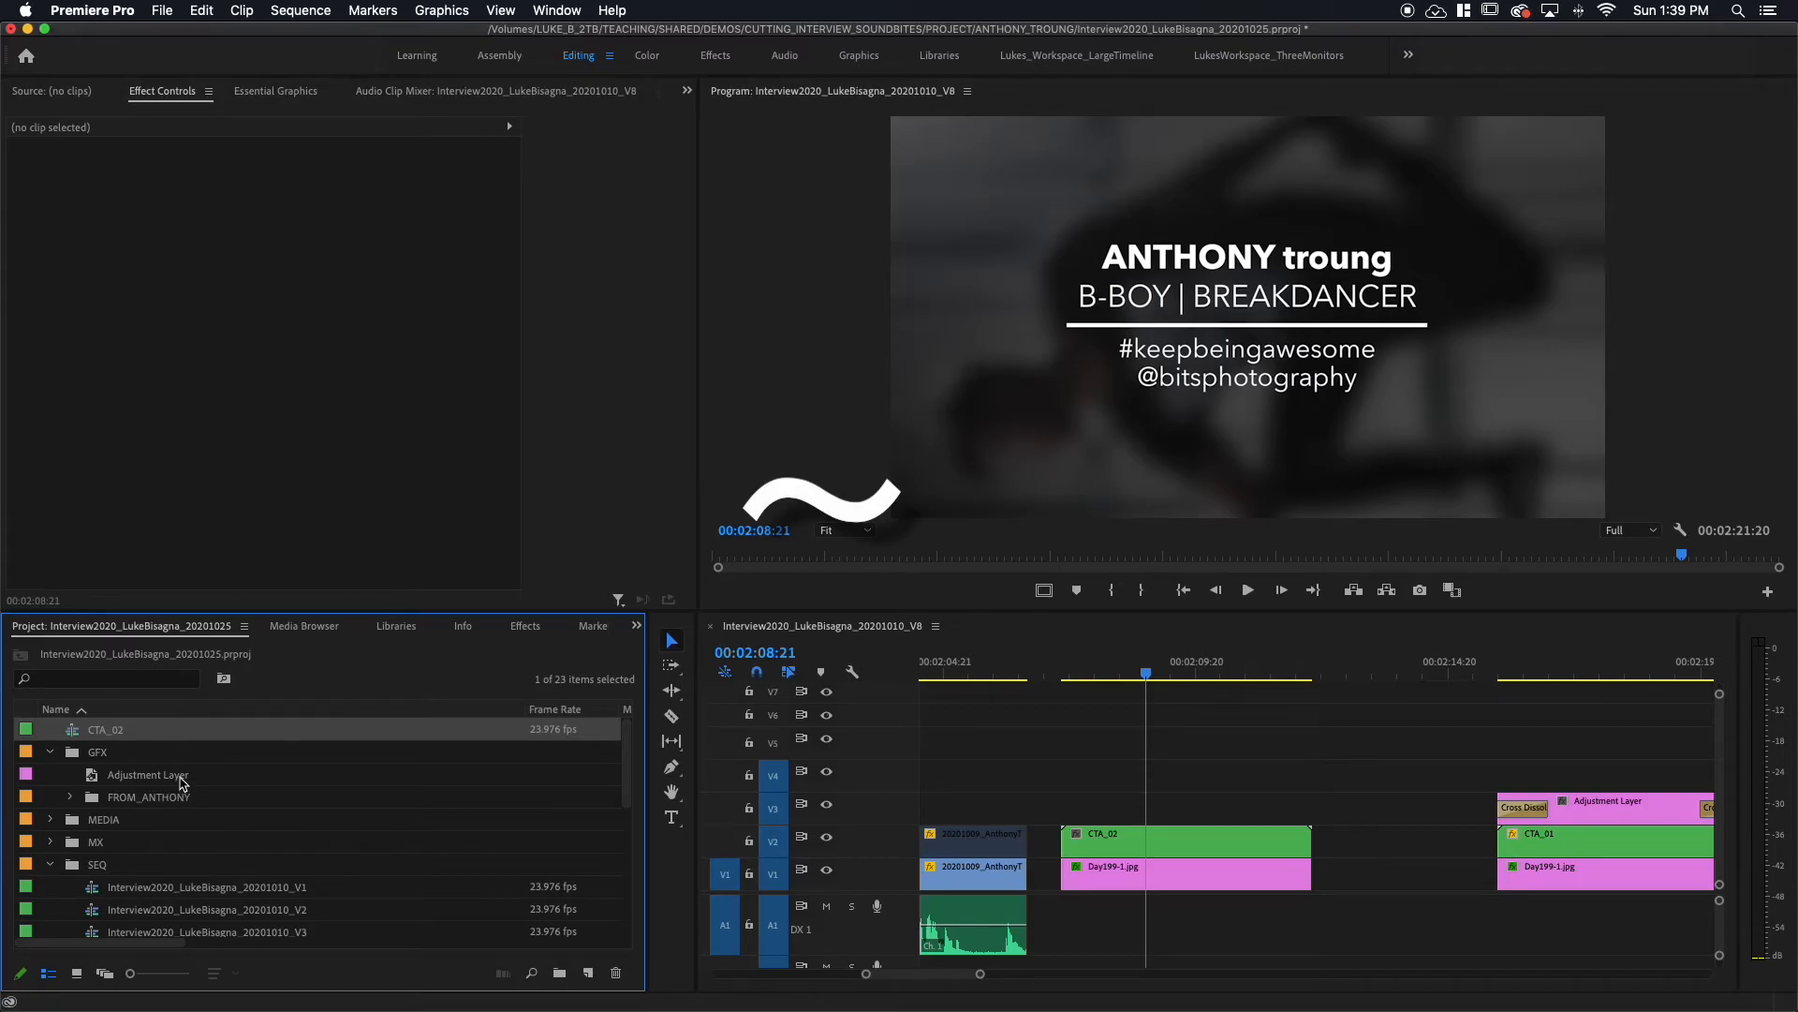
# Step: Move the CTA_02 nested sequence into the NESTS bin, then select the CTA_02 clip
pyautogui.press('`')
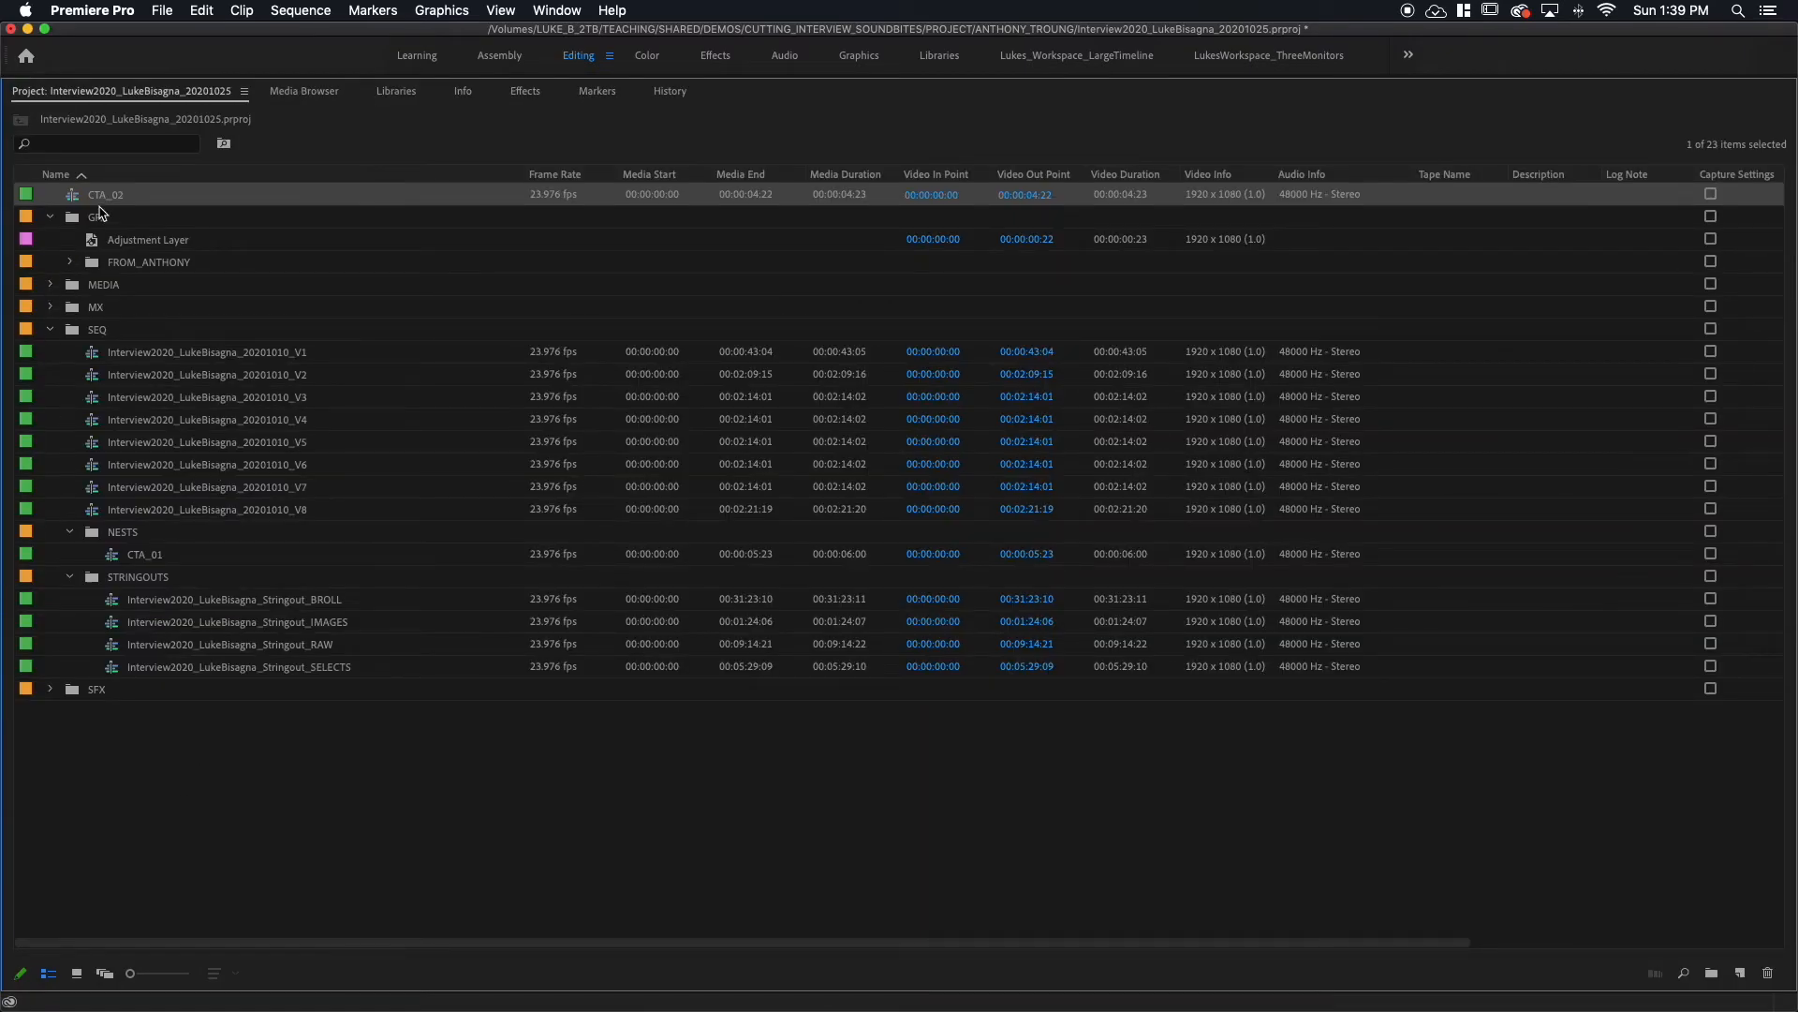
pyautogui.moveTo(72, 195); pyautogui.dragTo(92, 533)
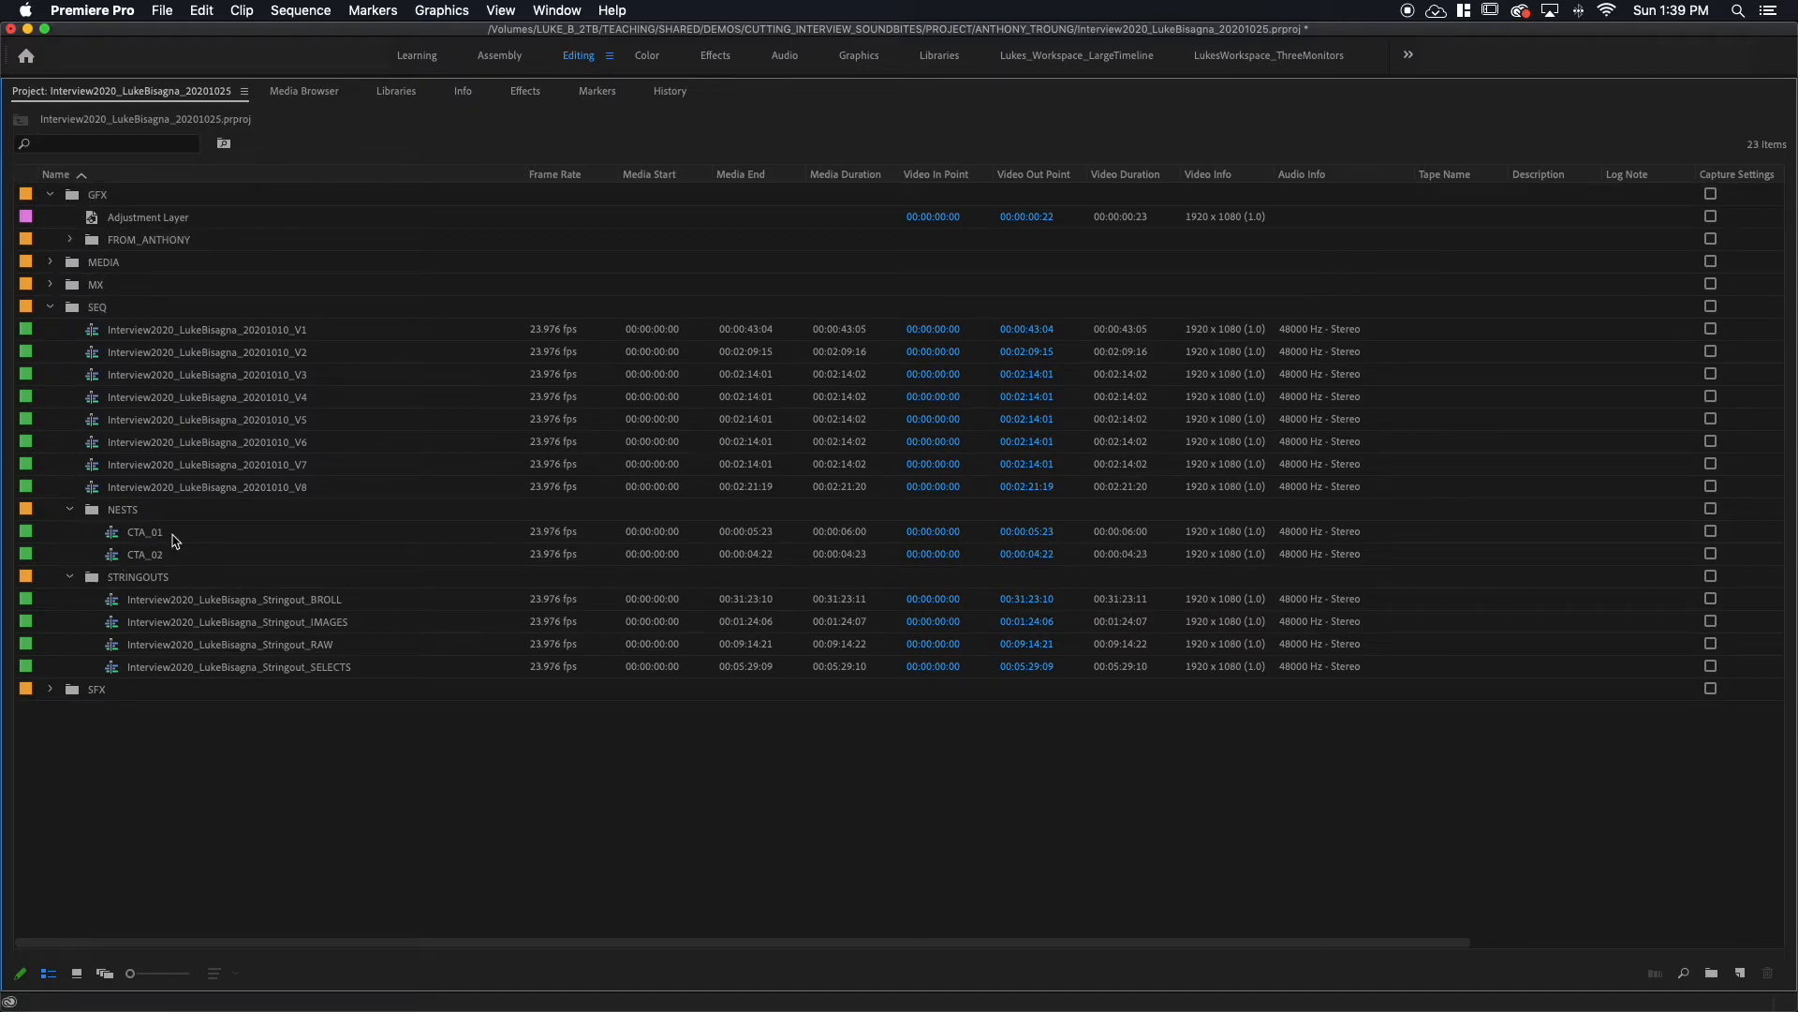
pyautogui.press('`')
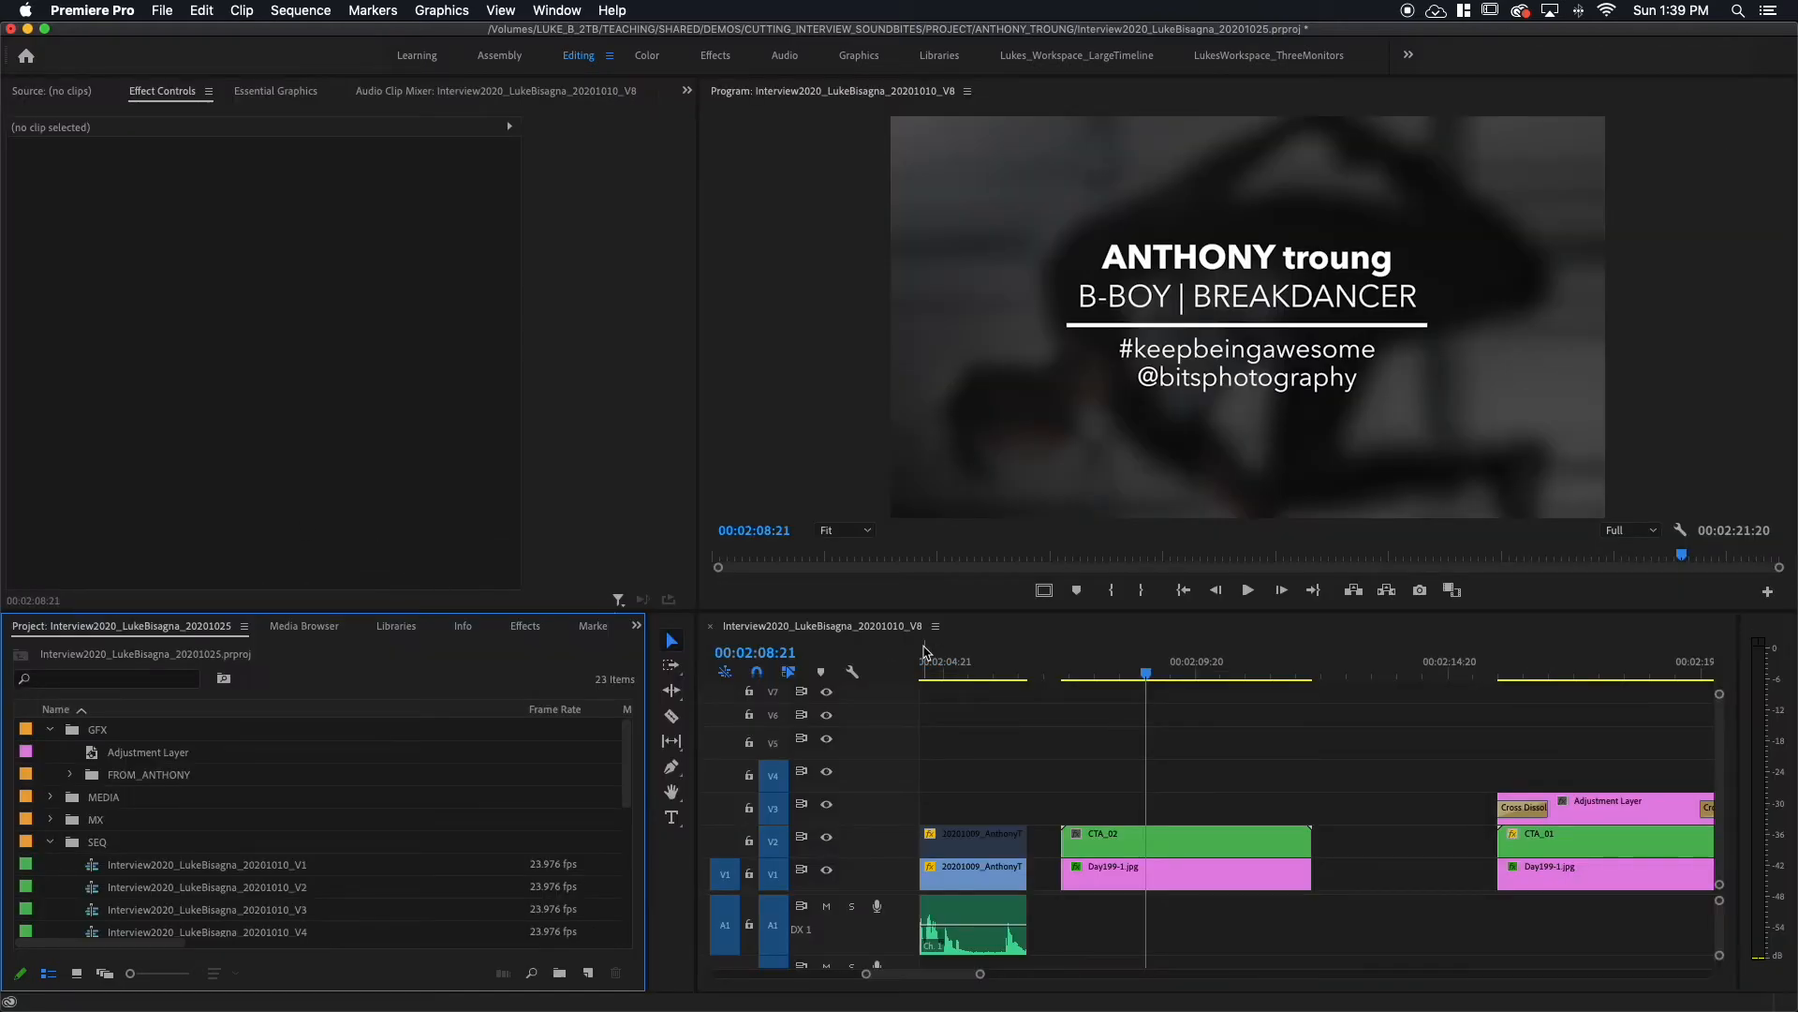
pyautogui.click(1164, 838)
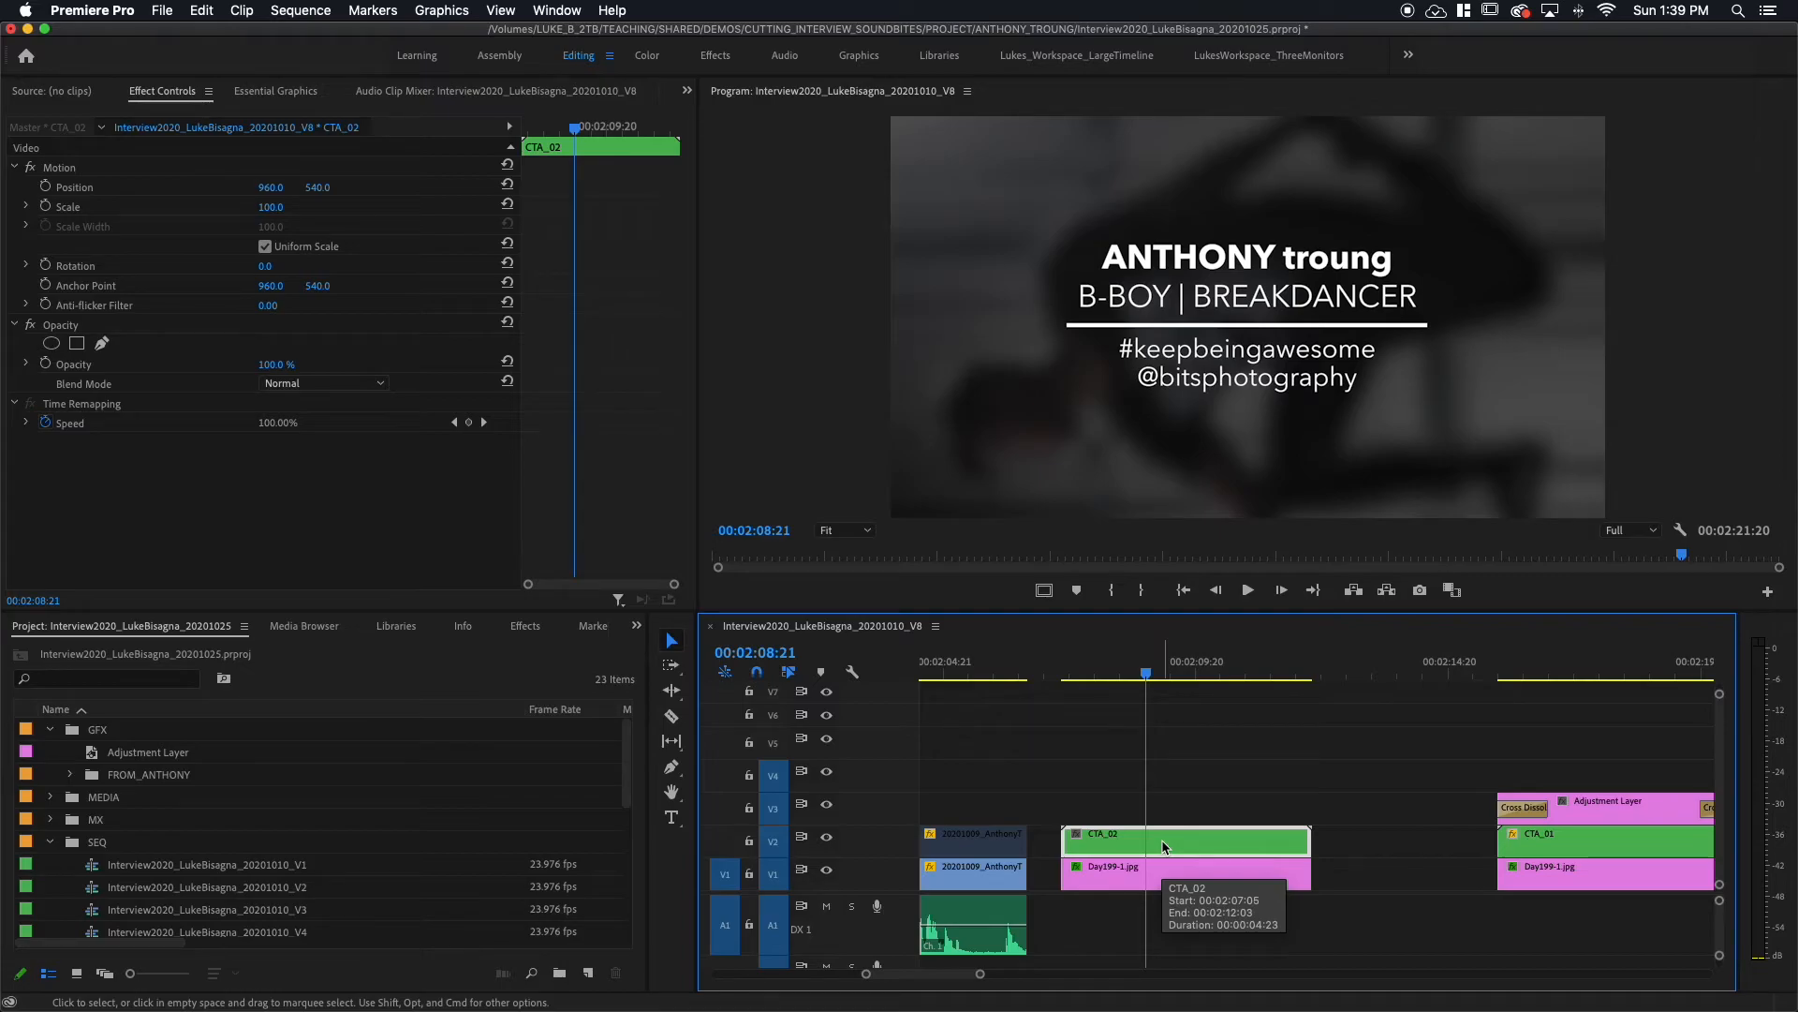
# Step: Keyframe CTA_02's scale at 100 at its start and 110 at its end
pyautogui.press('Up')
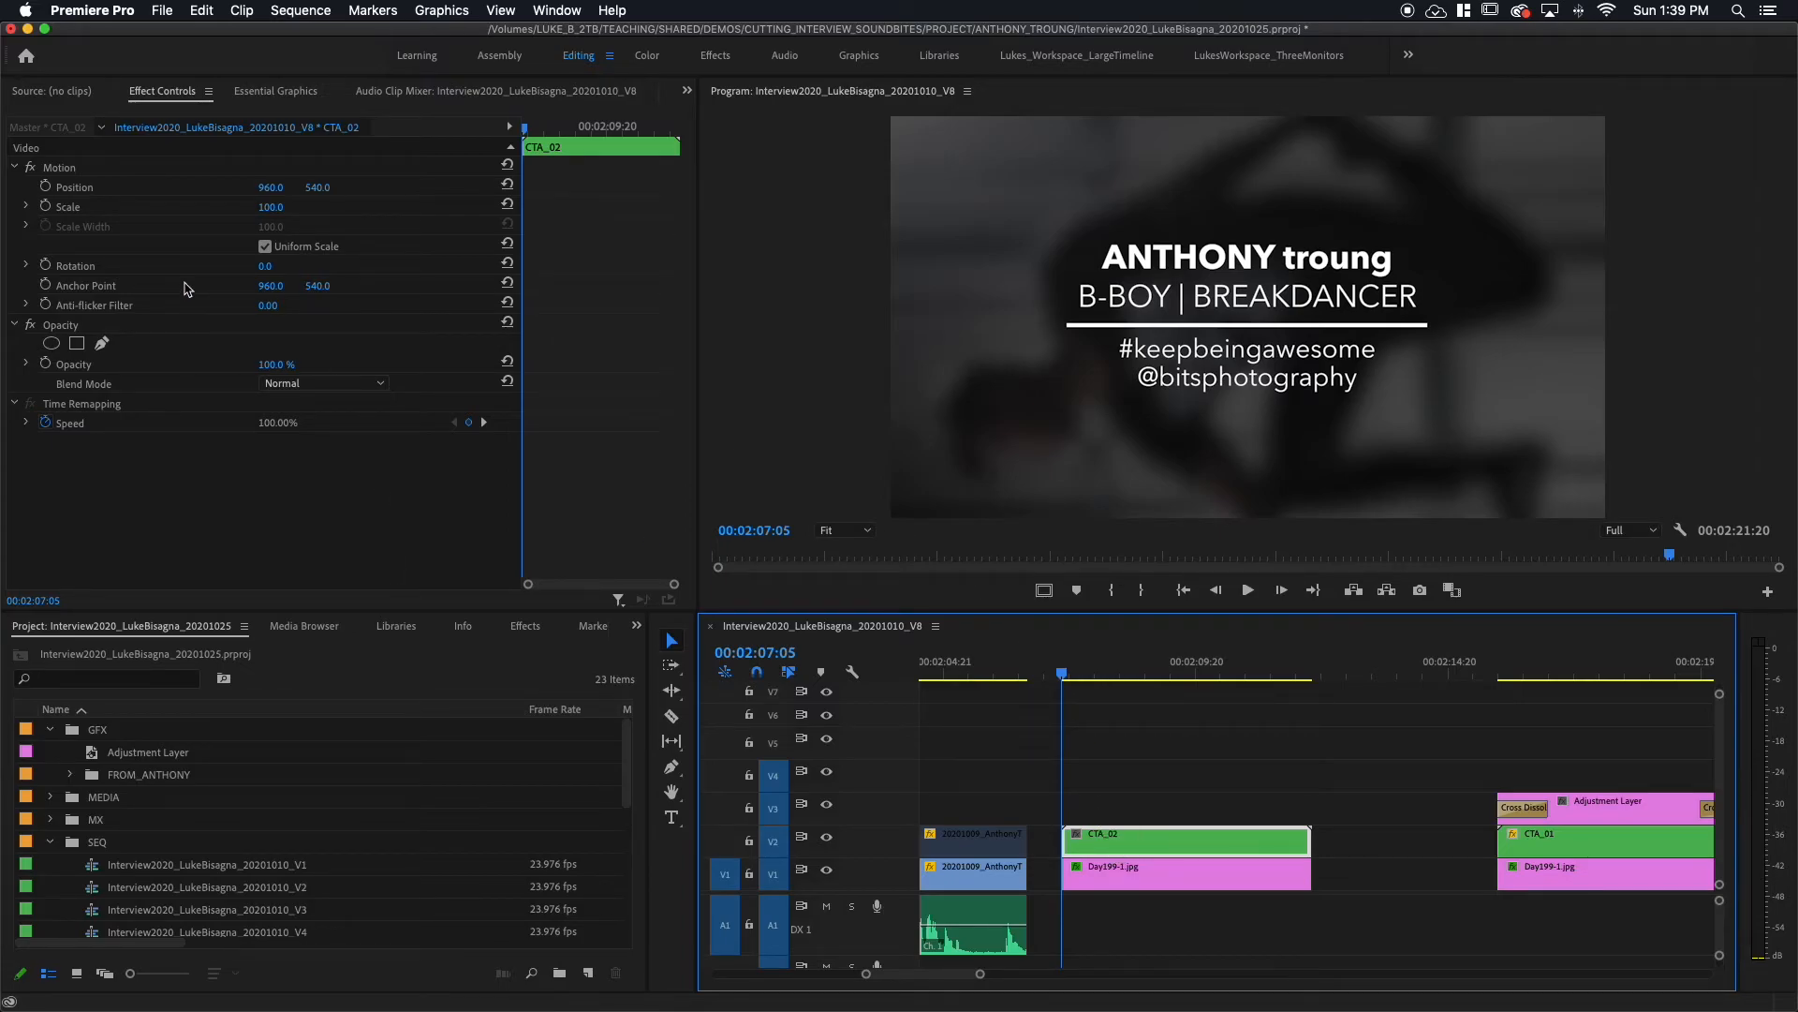
pyautogui.click(45, 206)
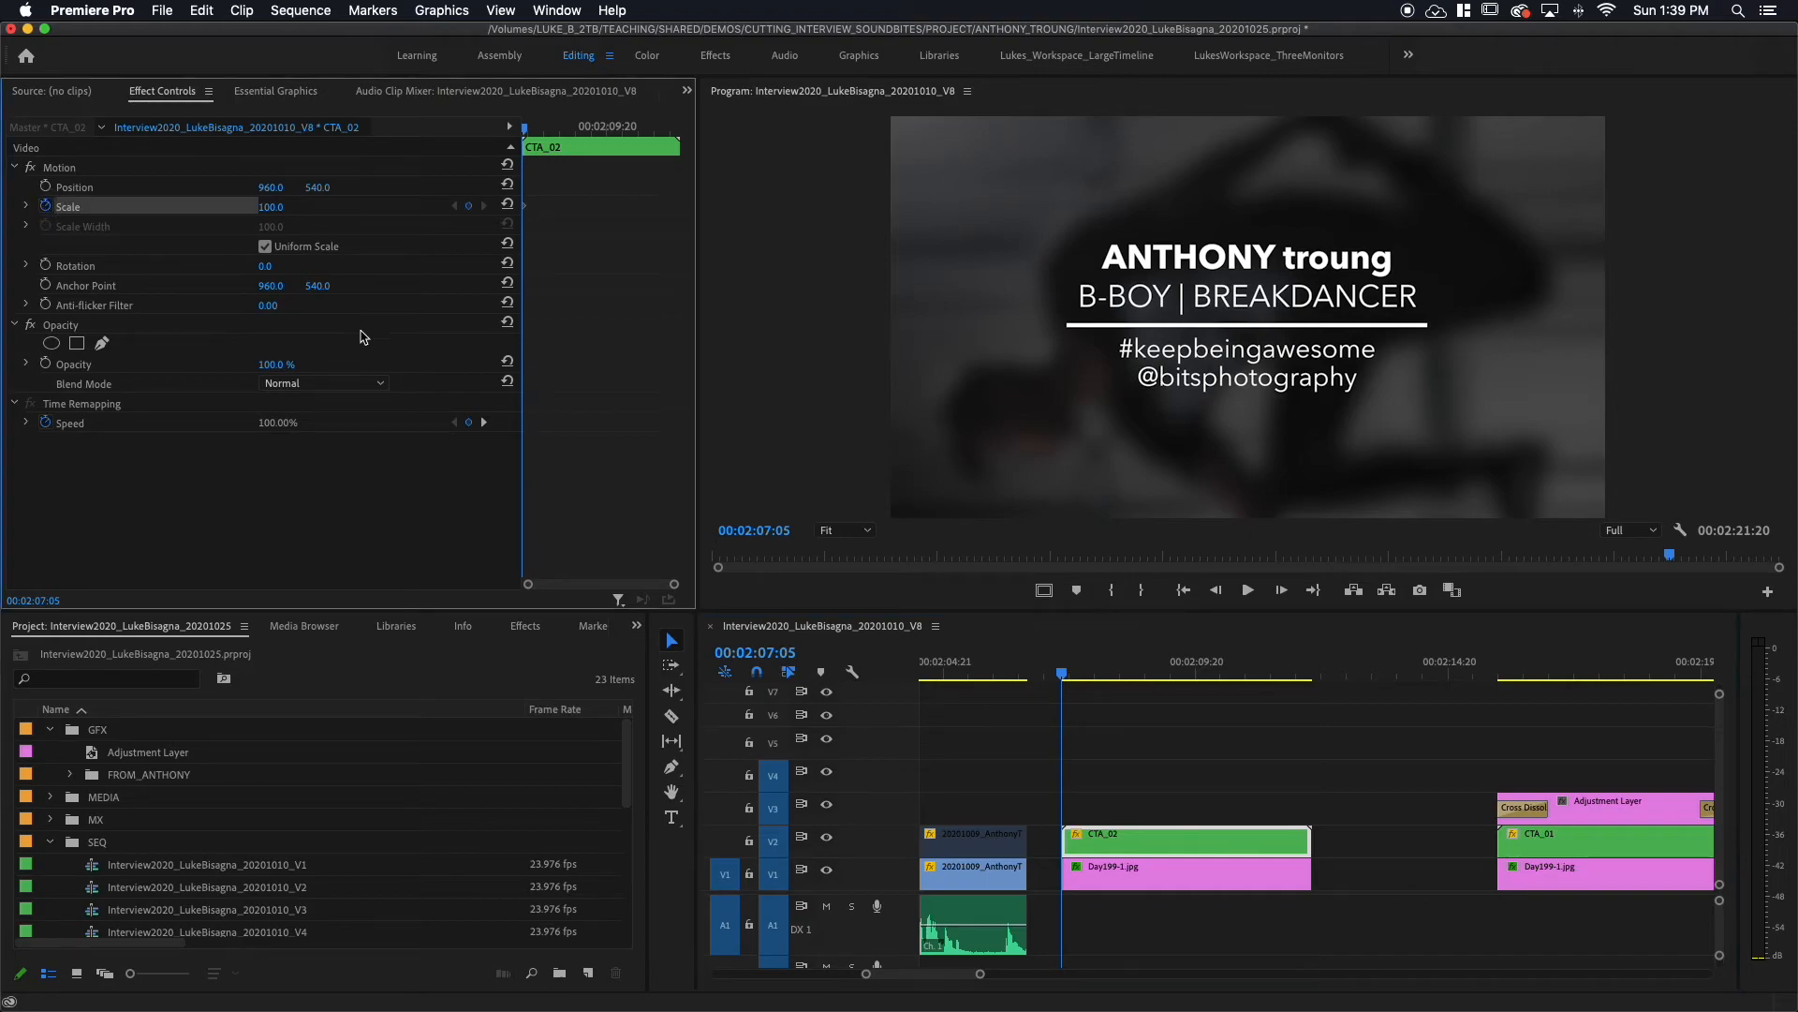
pyautogui.click(646, 127)
pyautogui.moveTo(650, 128); pyautogui.dragTo(679, 131)
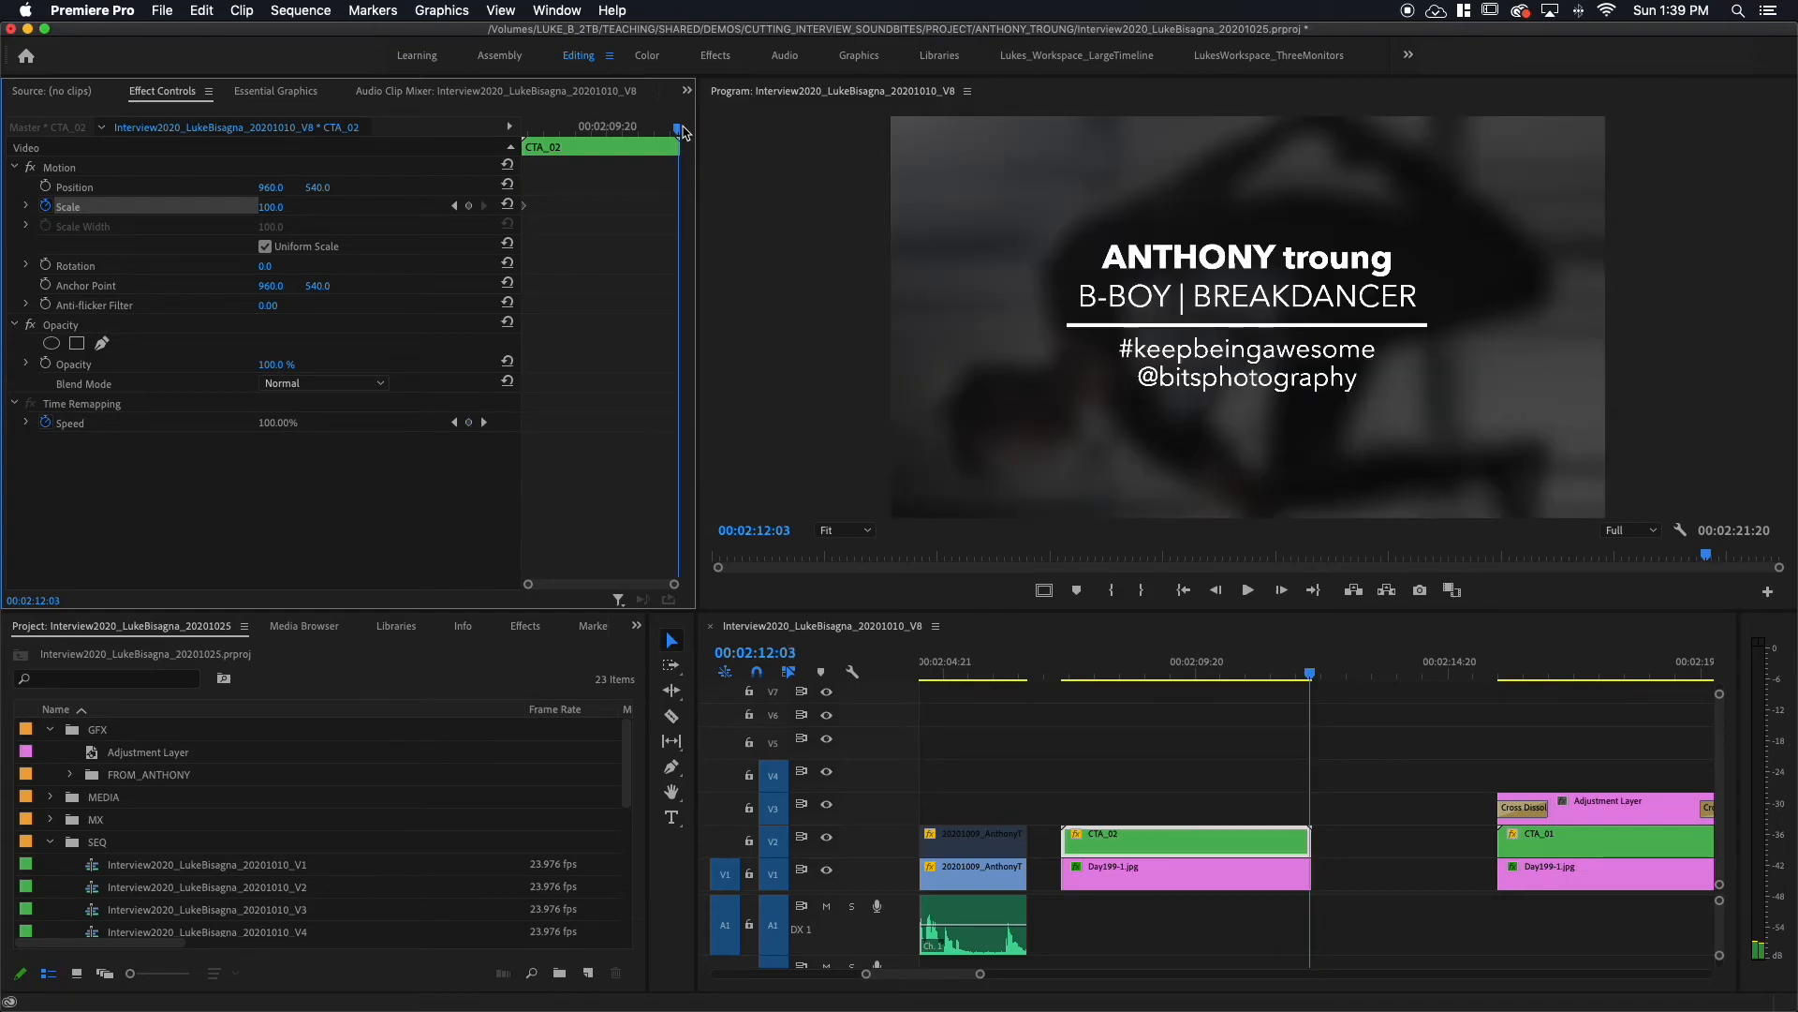
pyautogui.click(272, 207)
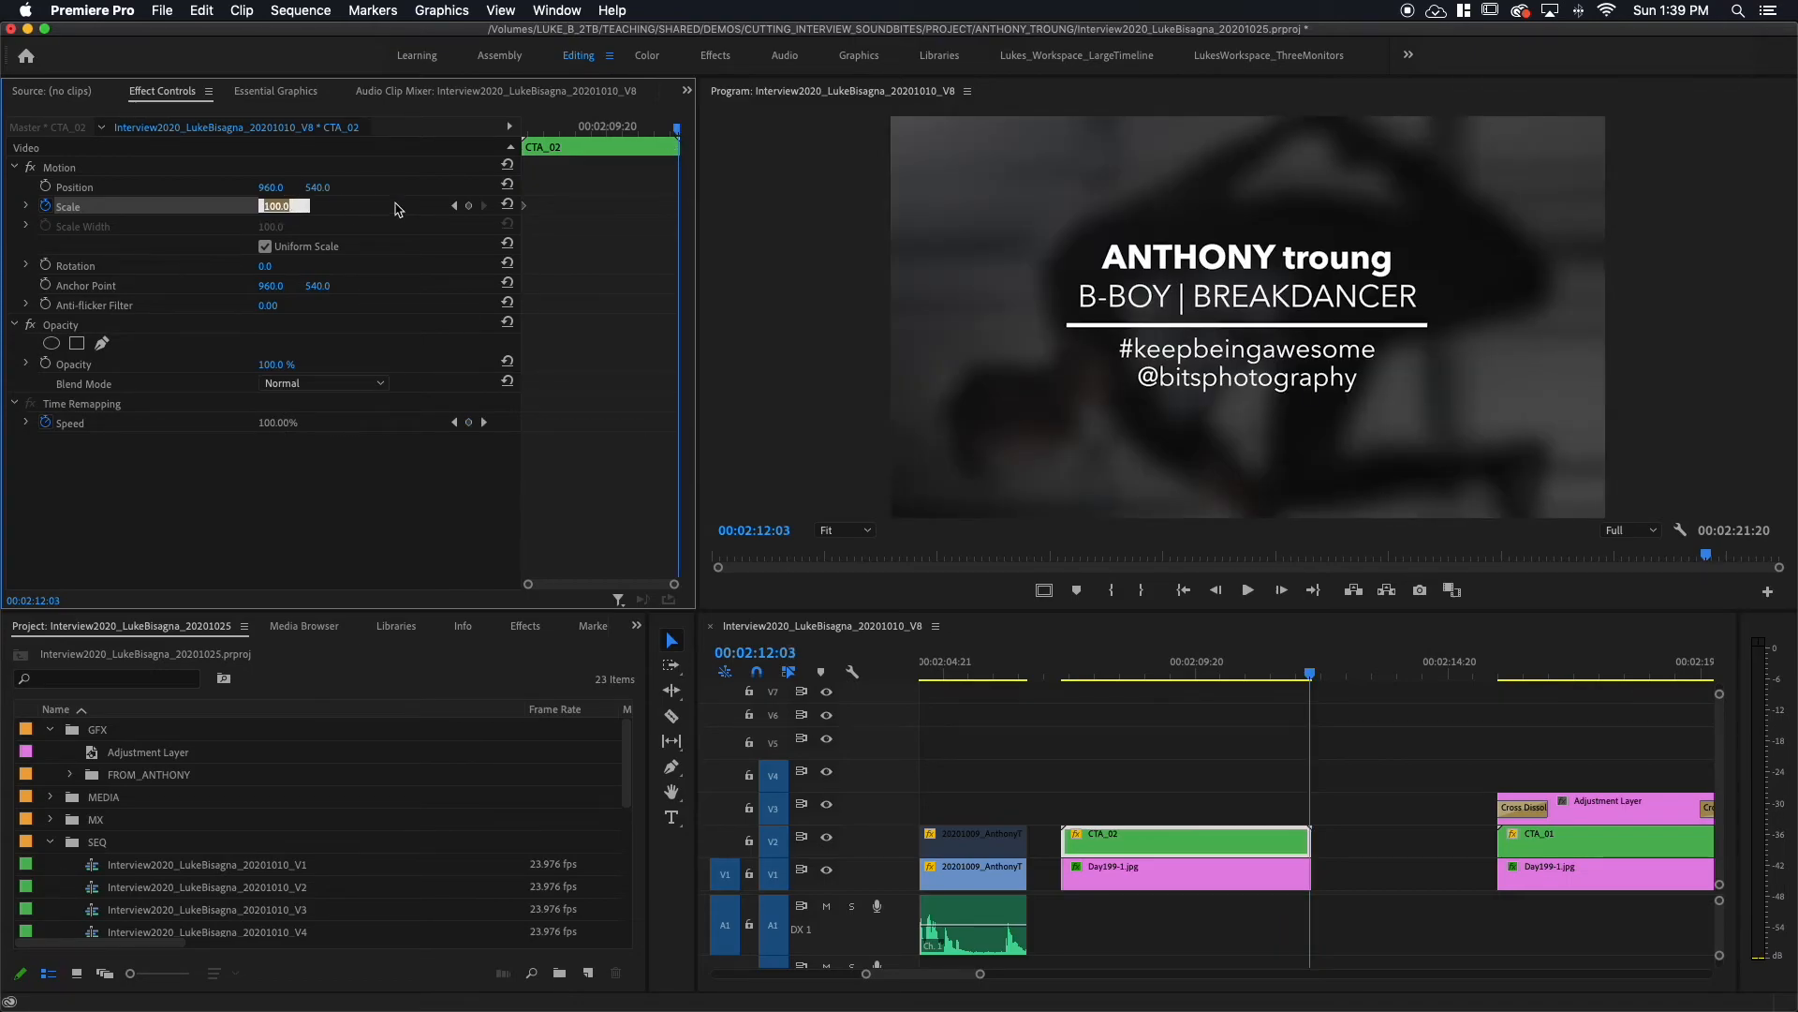
pyautogui.write('110')
pyautogui.press('Return')
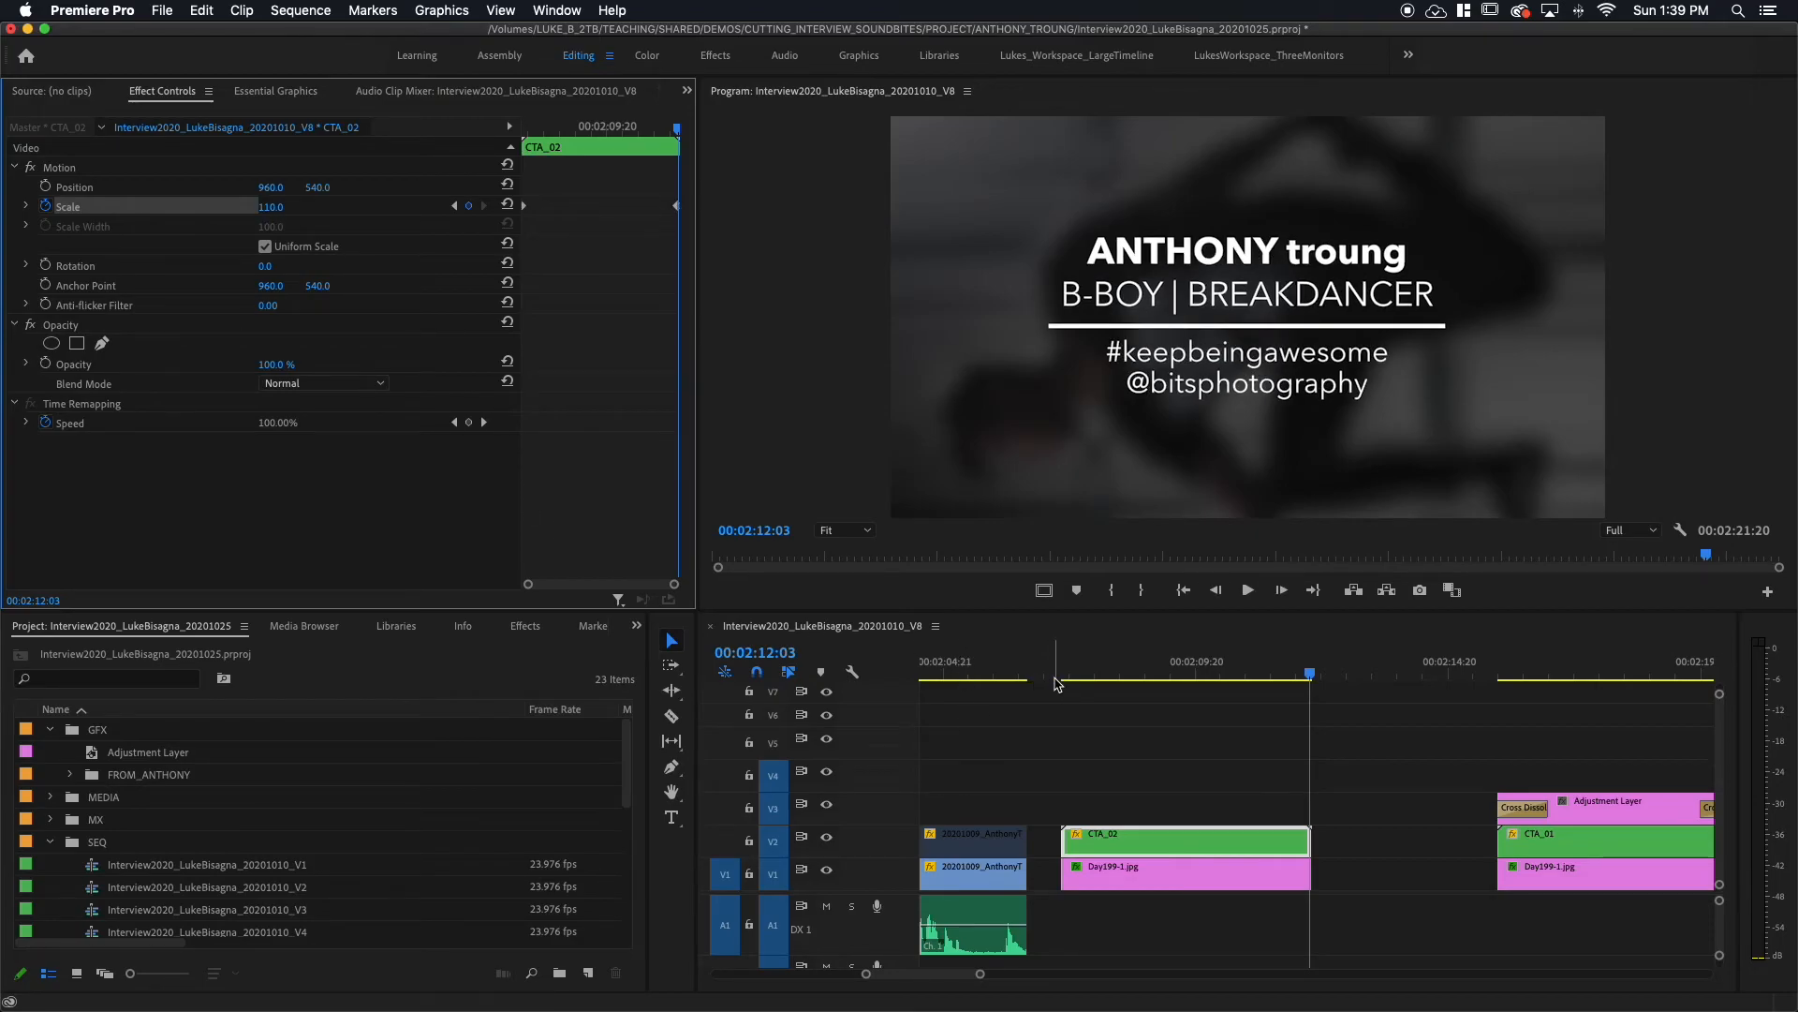
# Step: Play back from before the title to preview the slow scale push
pyautogui.click(1019, 687)
pyautogui.press('space')
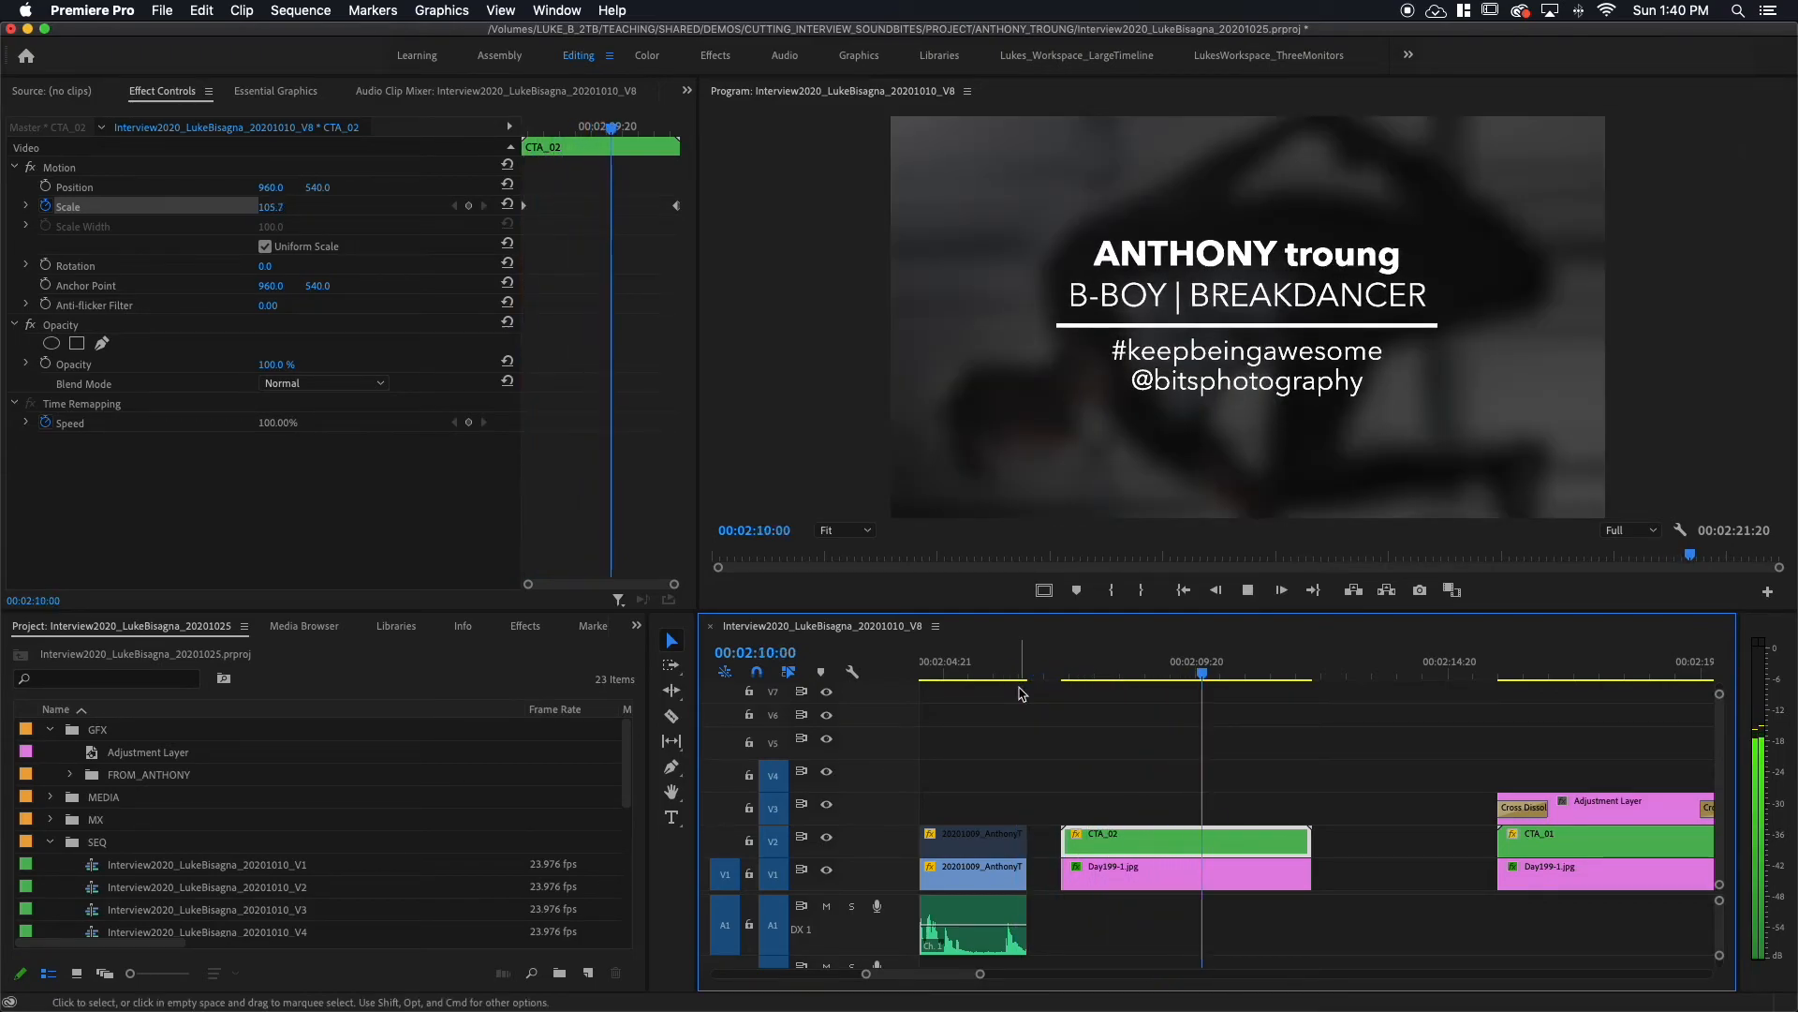
pyautogui.press('space')
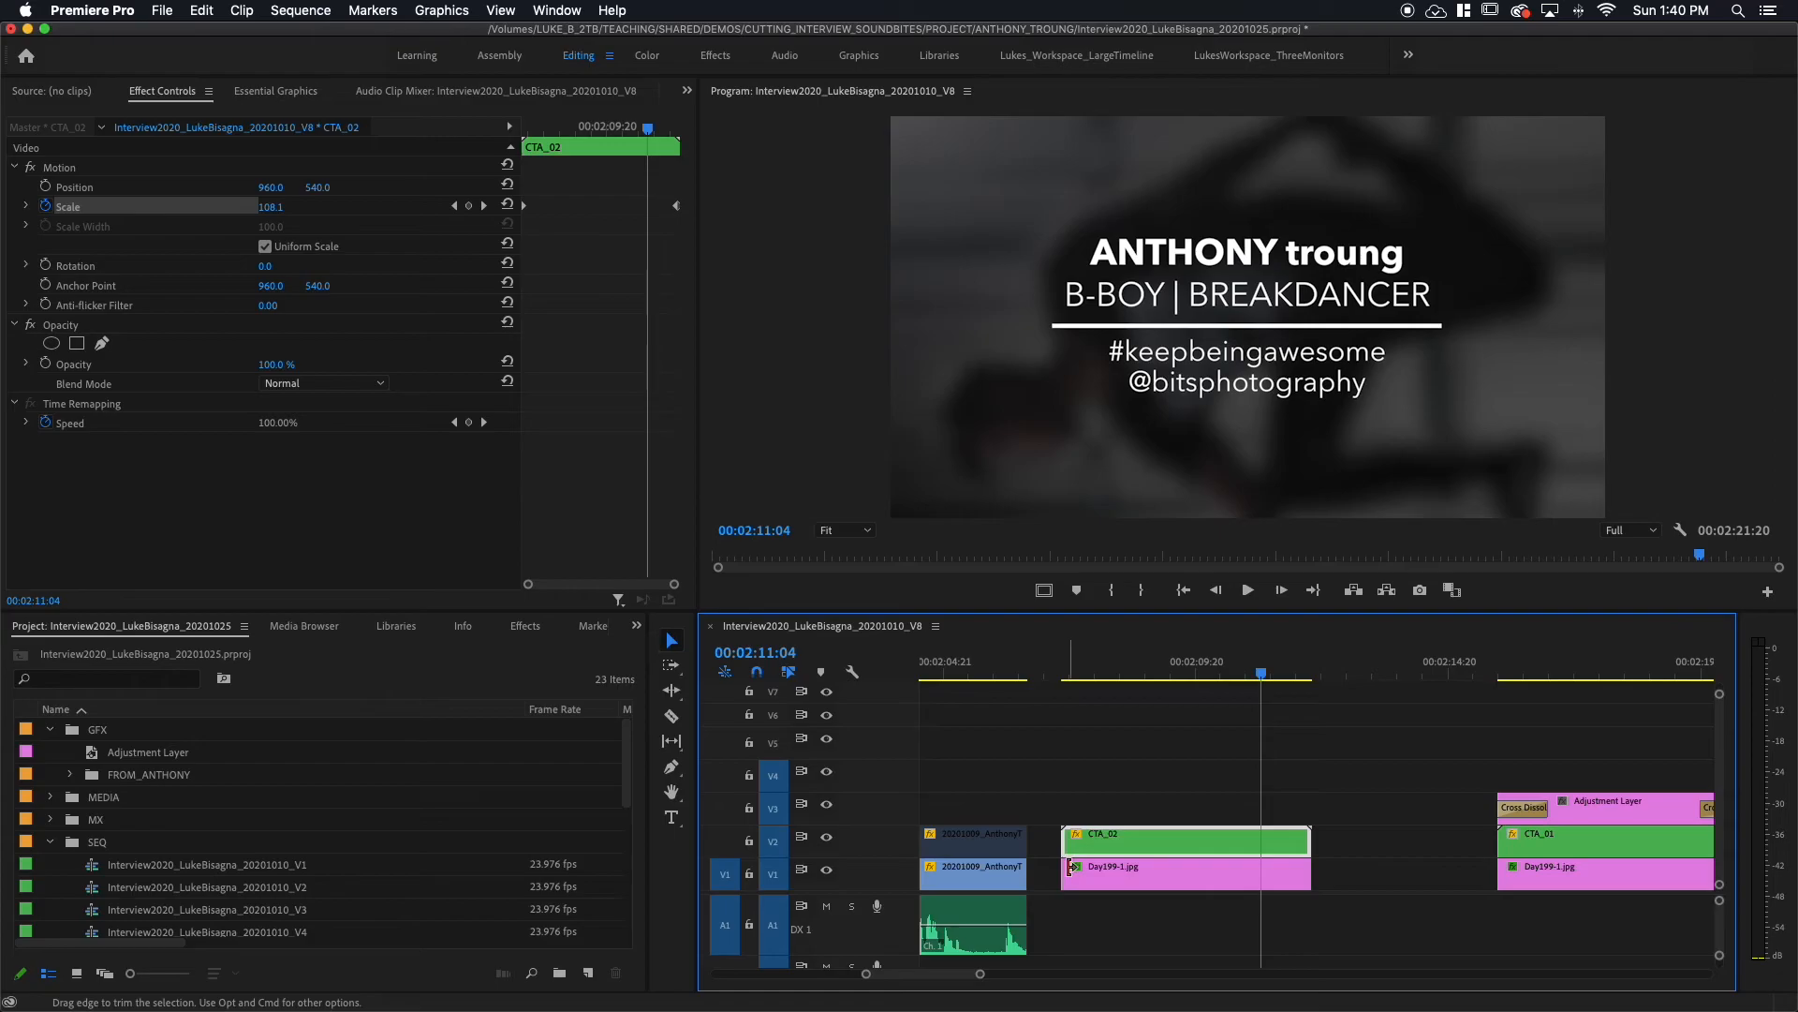
# Step: Create a 1920×1080, 23.976 fps adjustment layer, file it in GFX, and place it over CTA_02
pyautogui.click(588, 974)
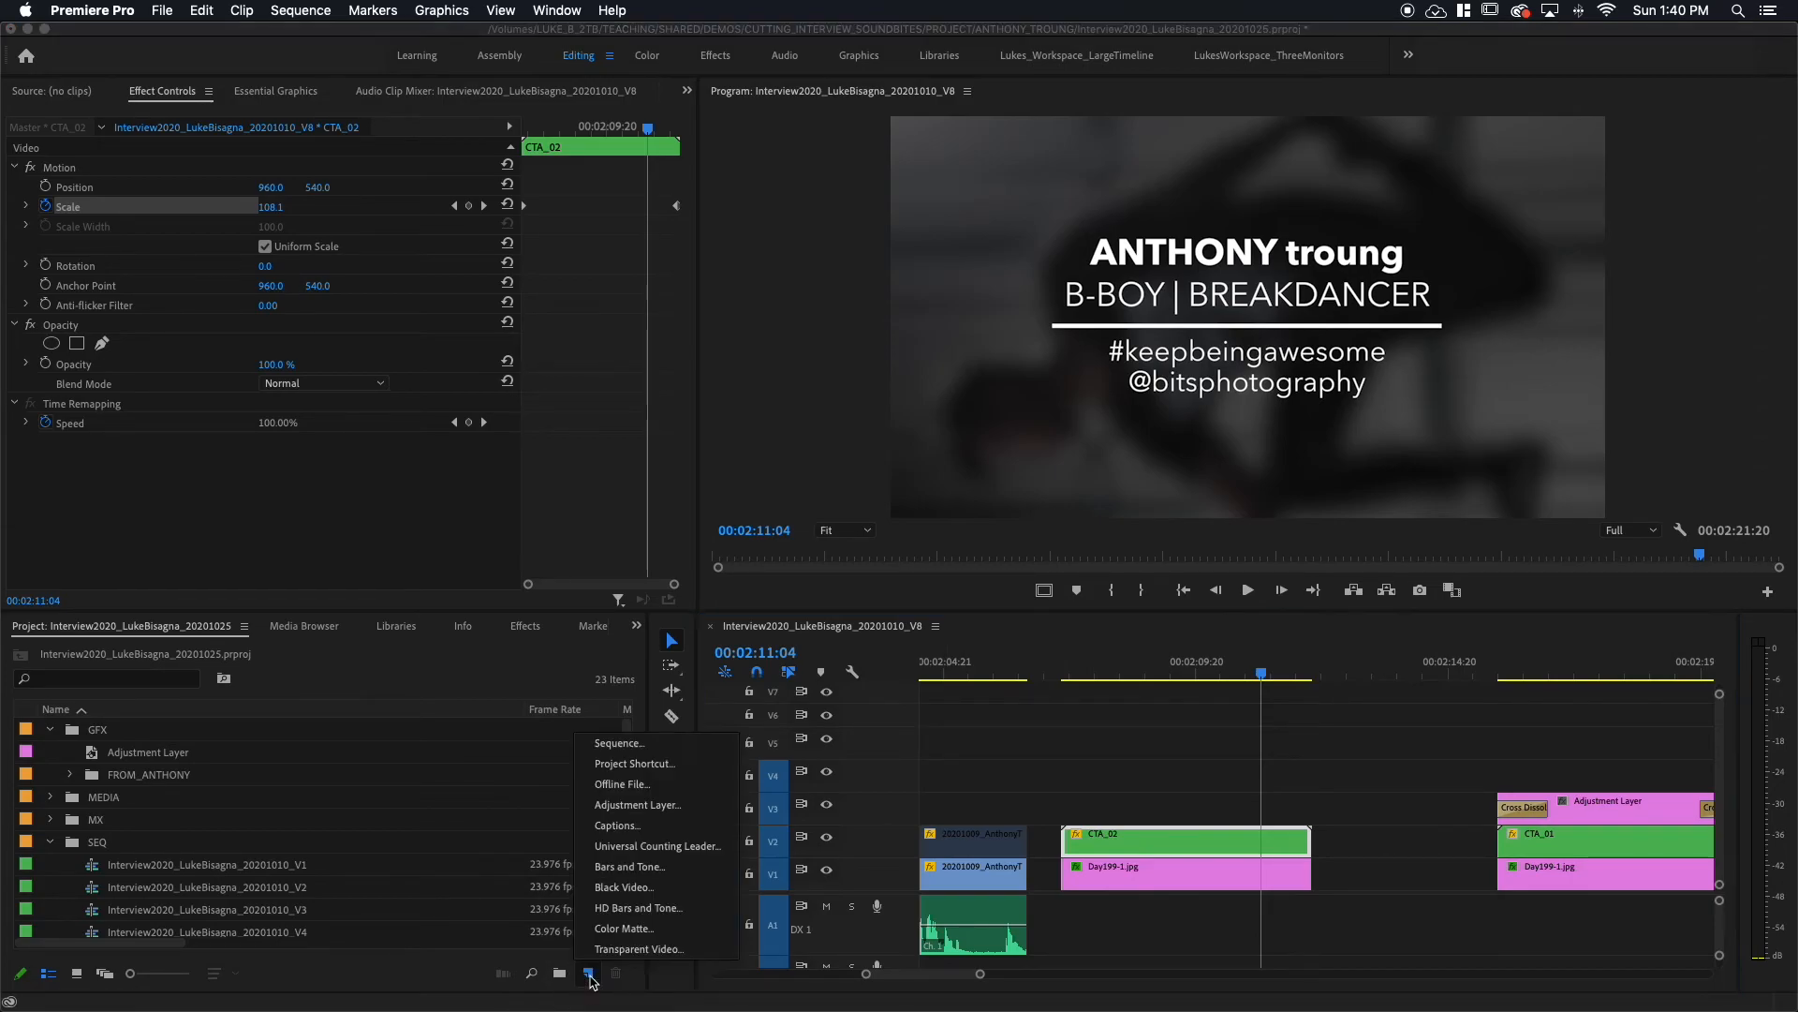
pyautogui.click(630, 807)
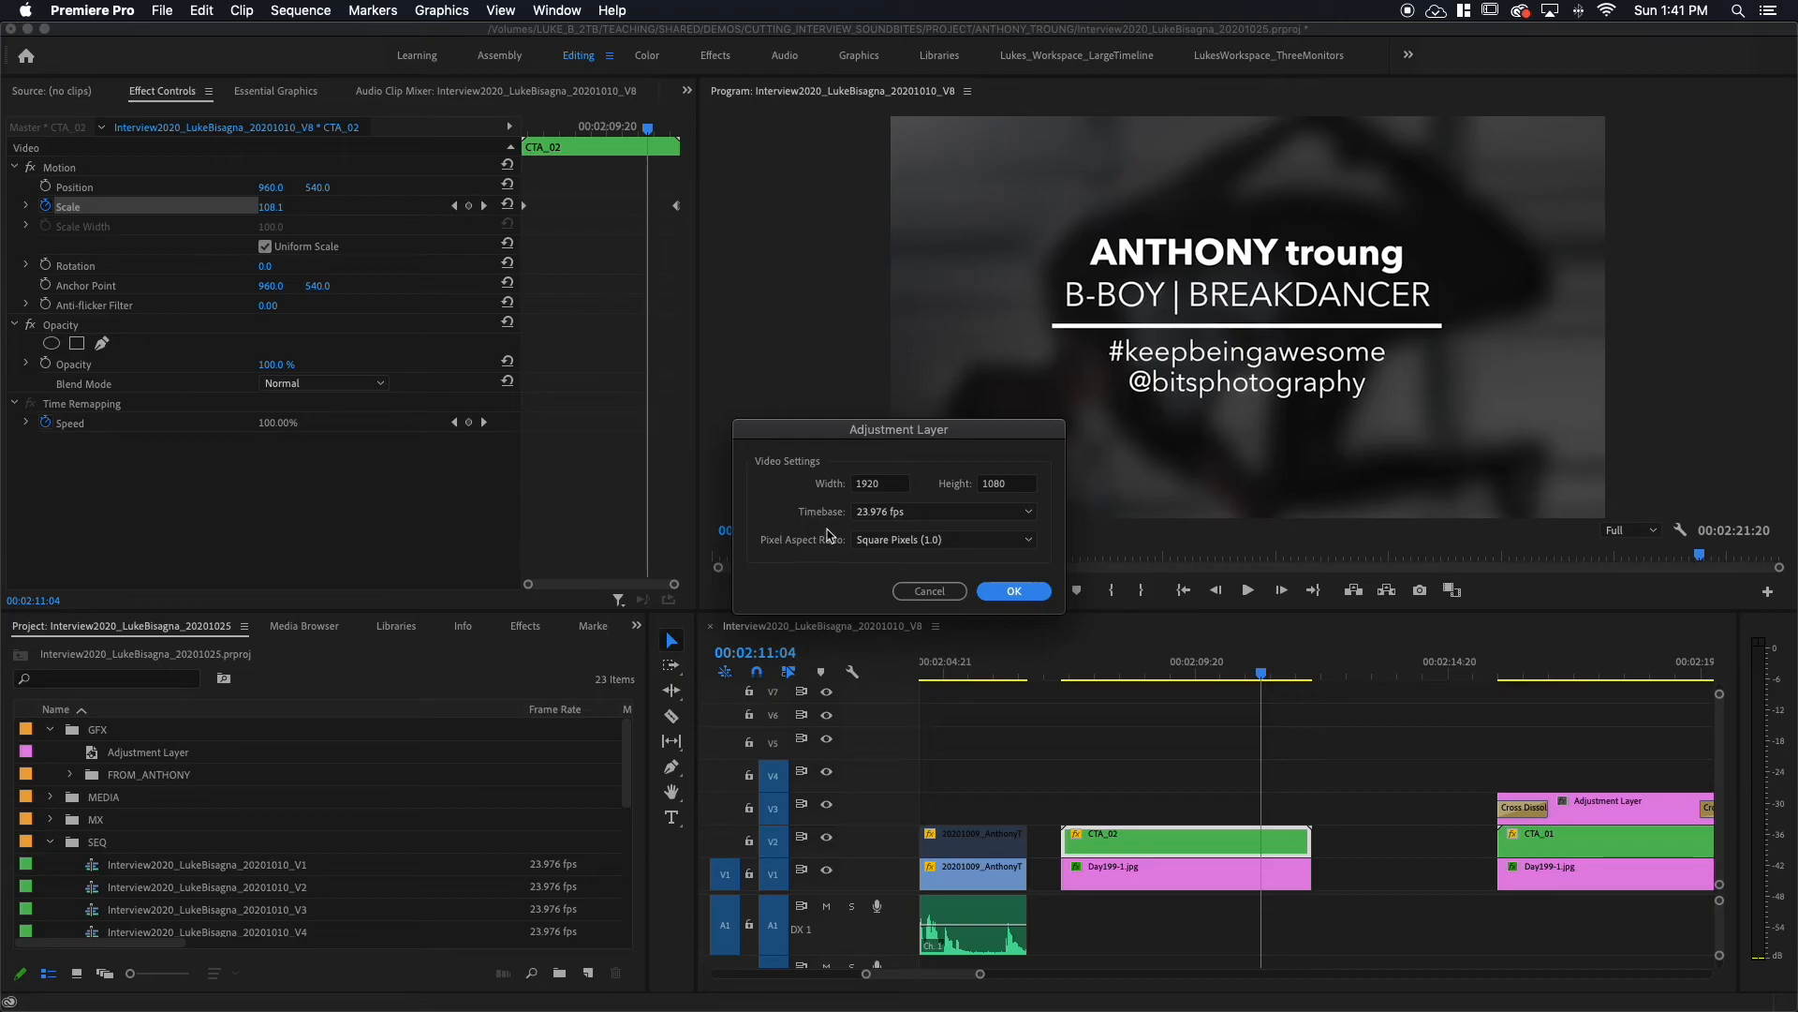
pyautogui.click(1014, 592)
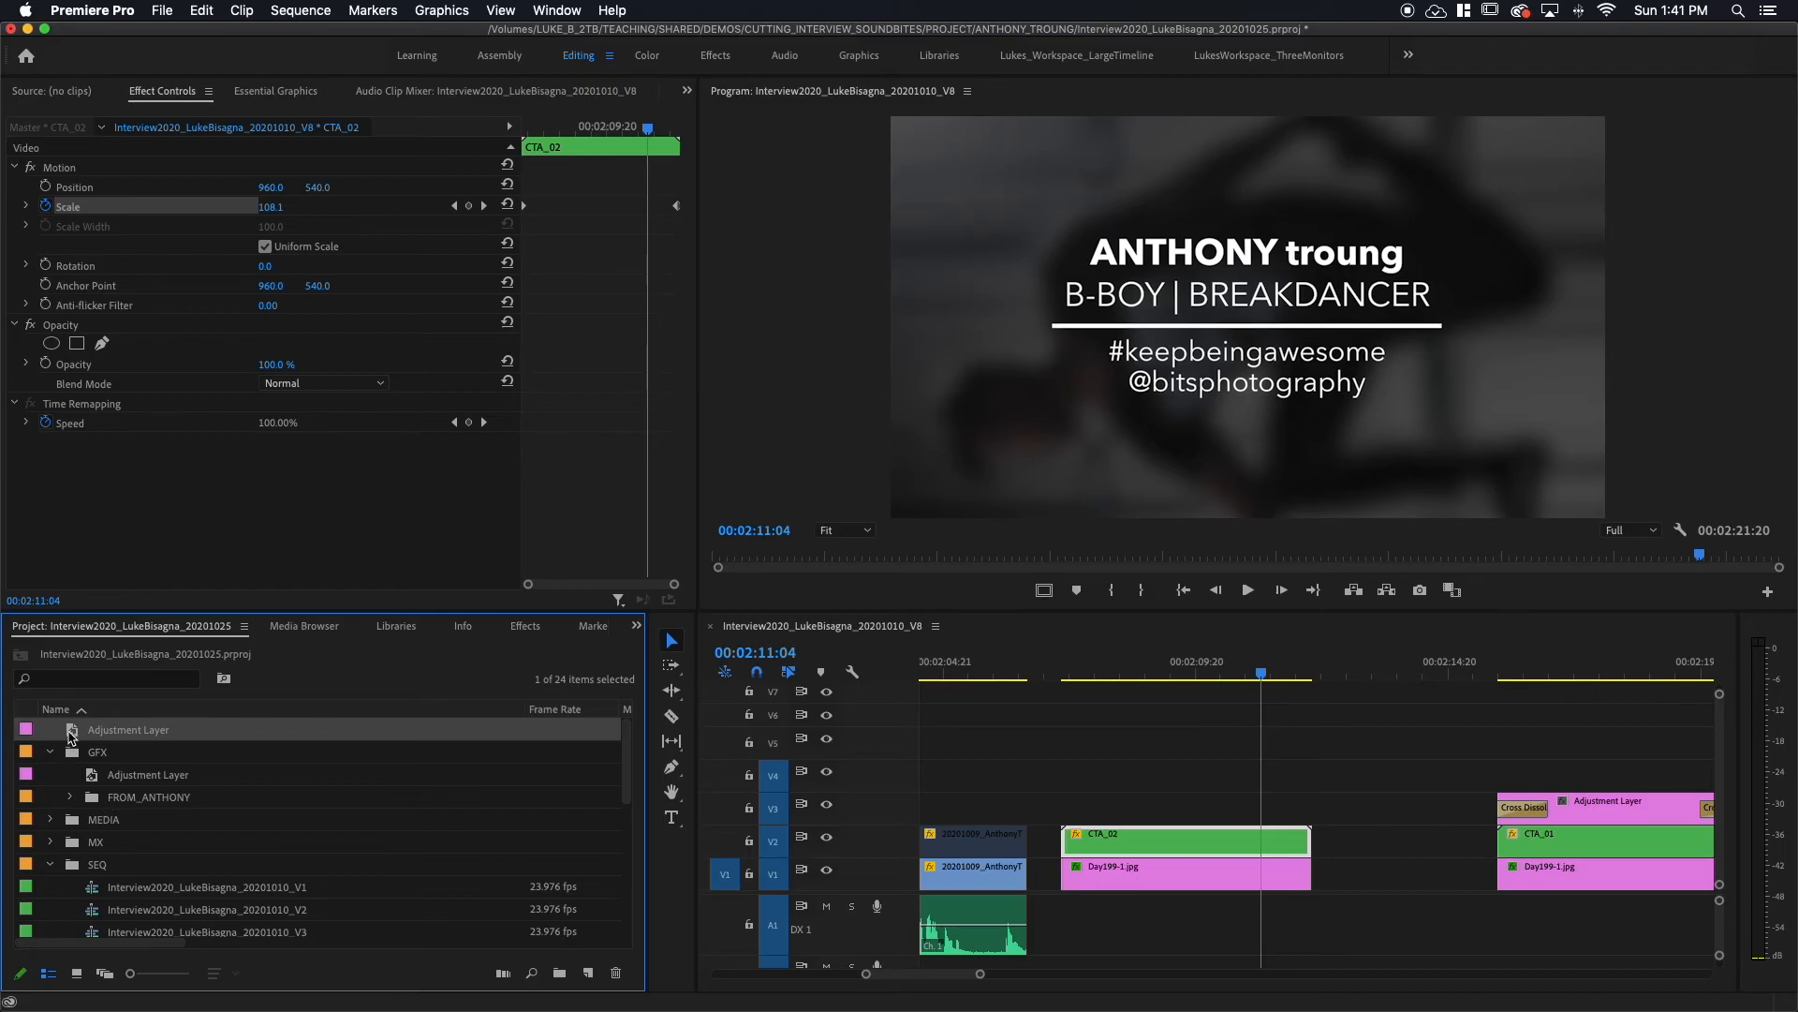
pyautogui.moveTo(73, 734); pyautogui.dragTo(75, 752)
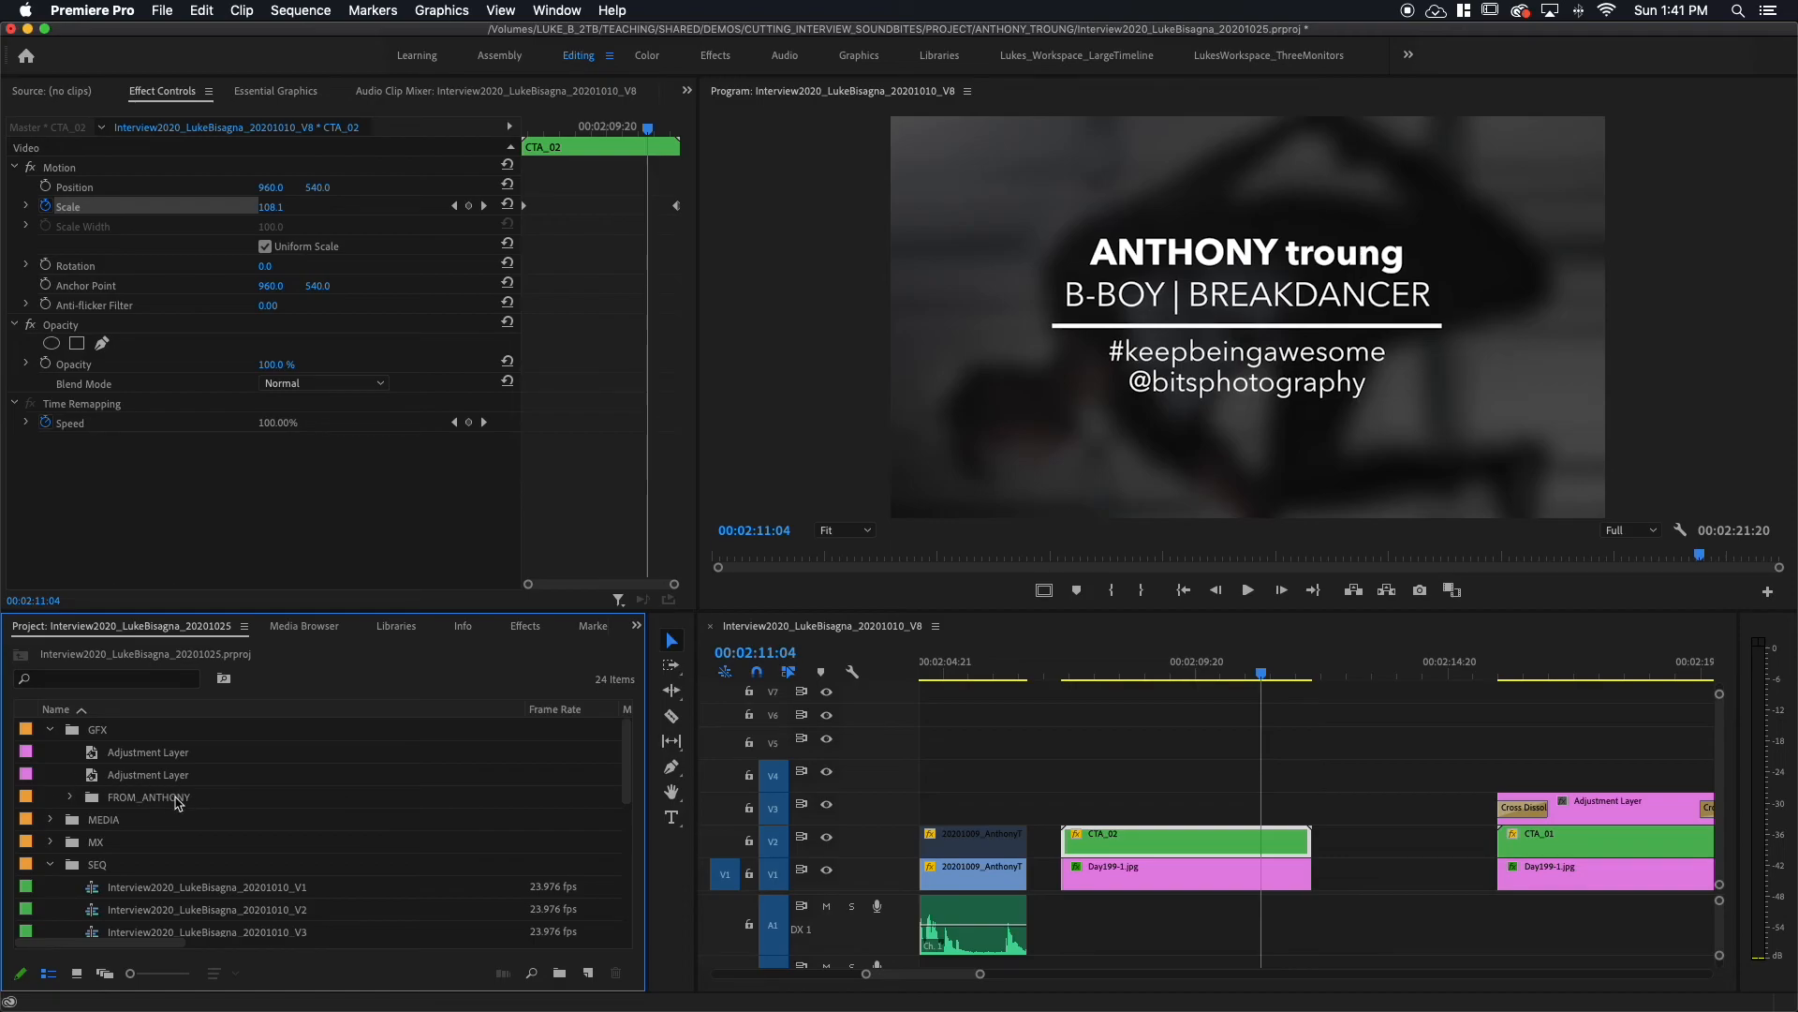
pyautogui.click(91, 754)
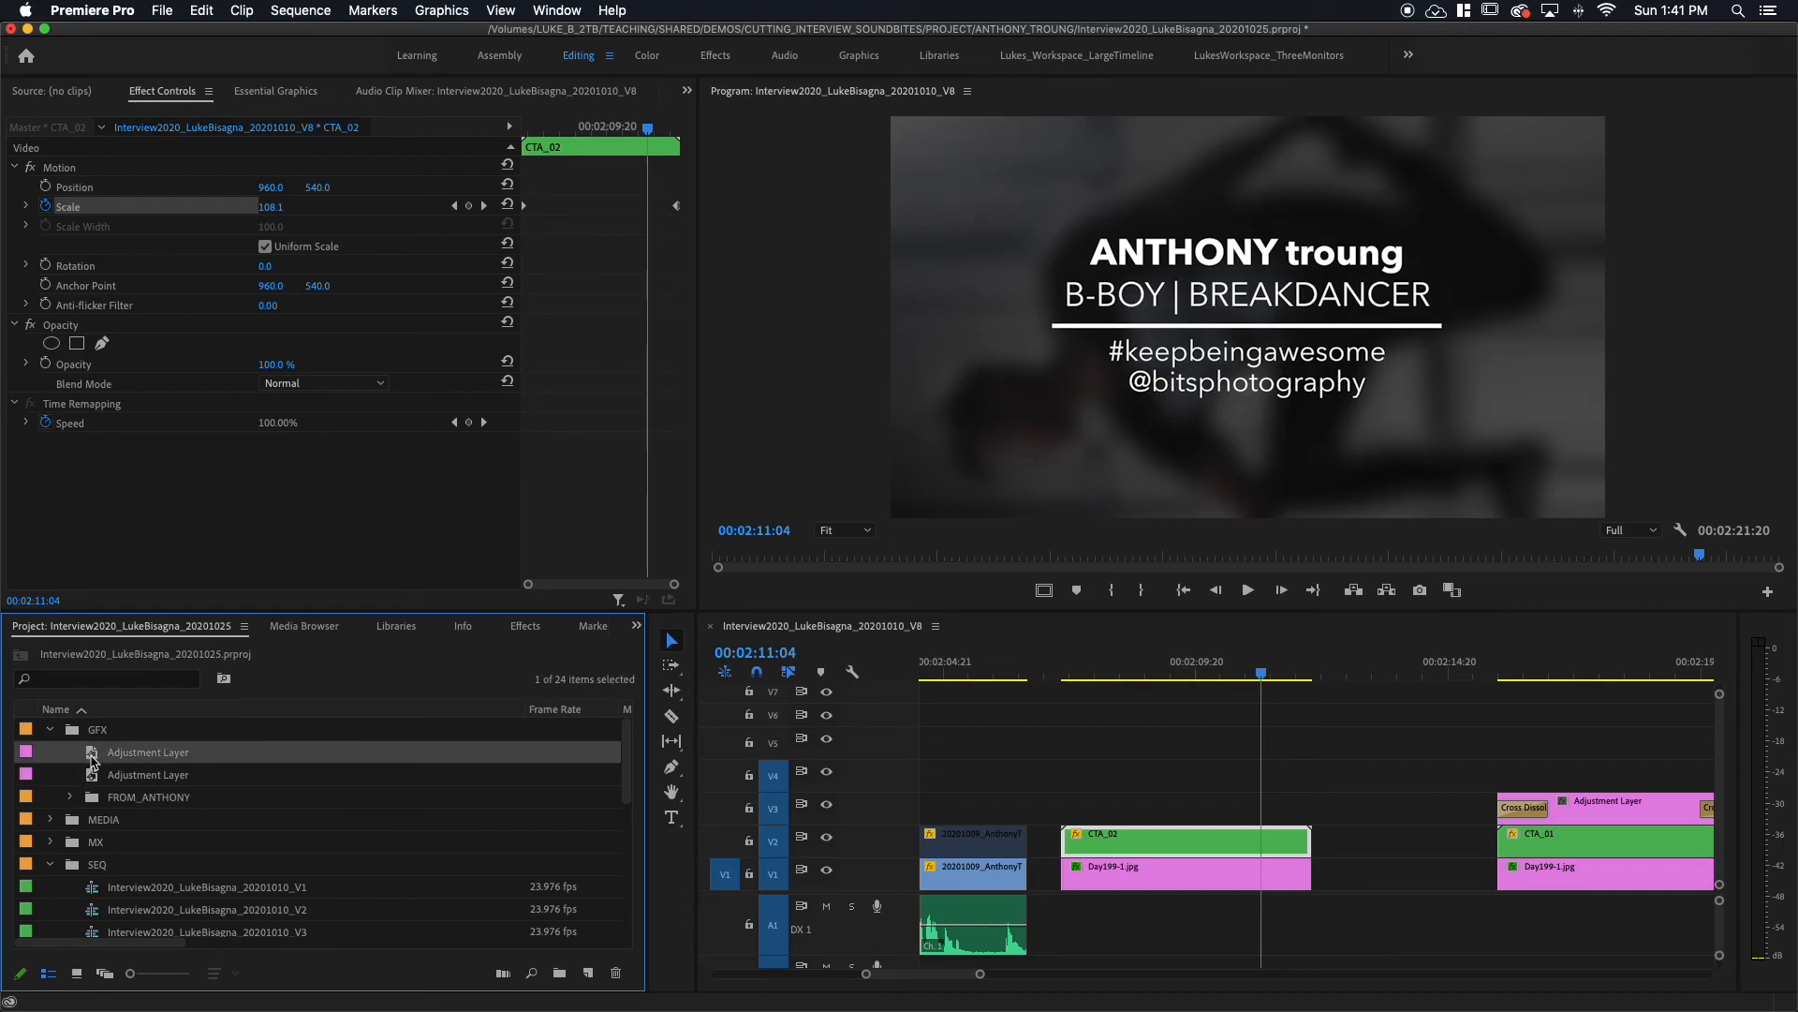
pyautogui.moveTo(91, 754); pyautogui.dragTo(1310, 779)
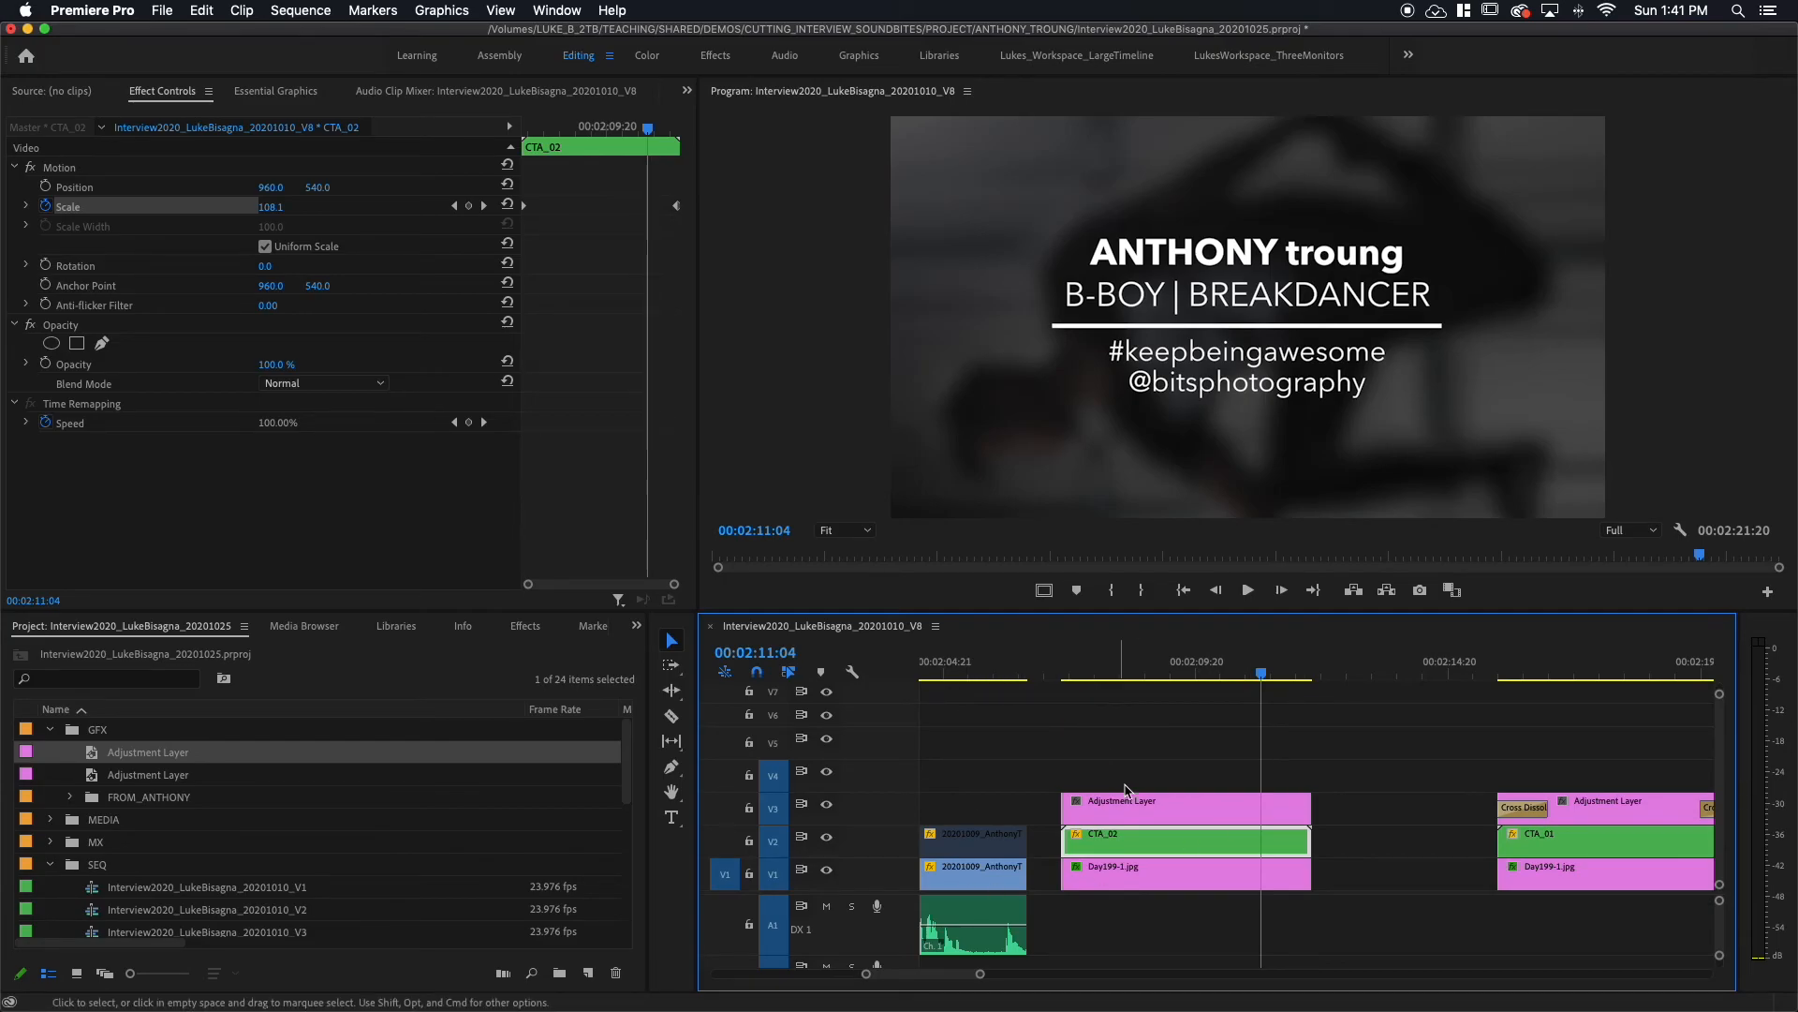
# Step: Add default cross dissolves to both ends of the V3 adjustment layer and play back the fade-in
pyautogui.click(1158, 803)
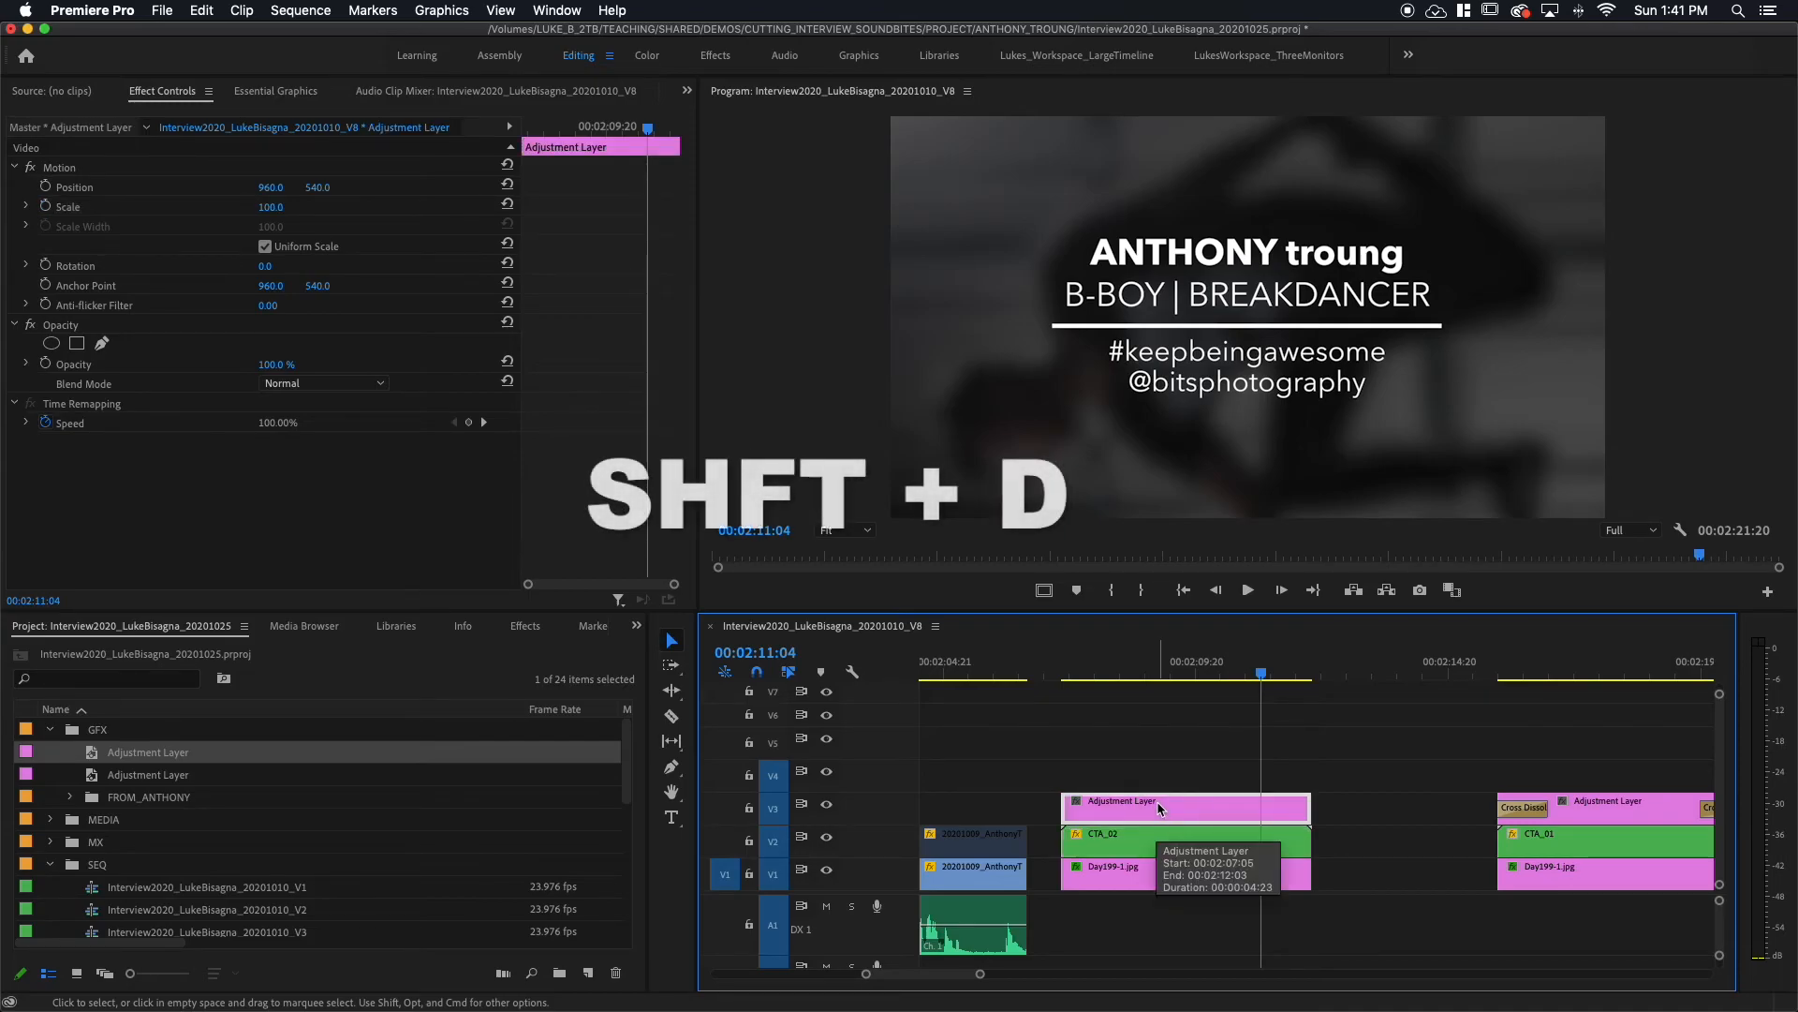
pyautogui.hotkey('shift', 'd')
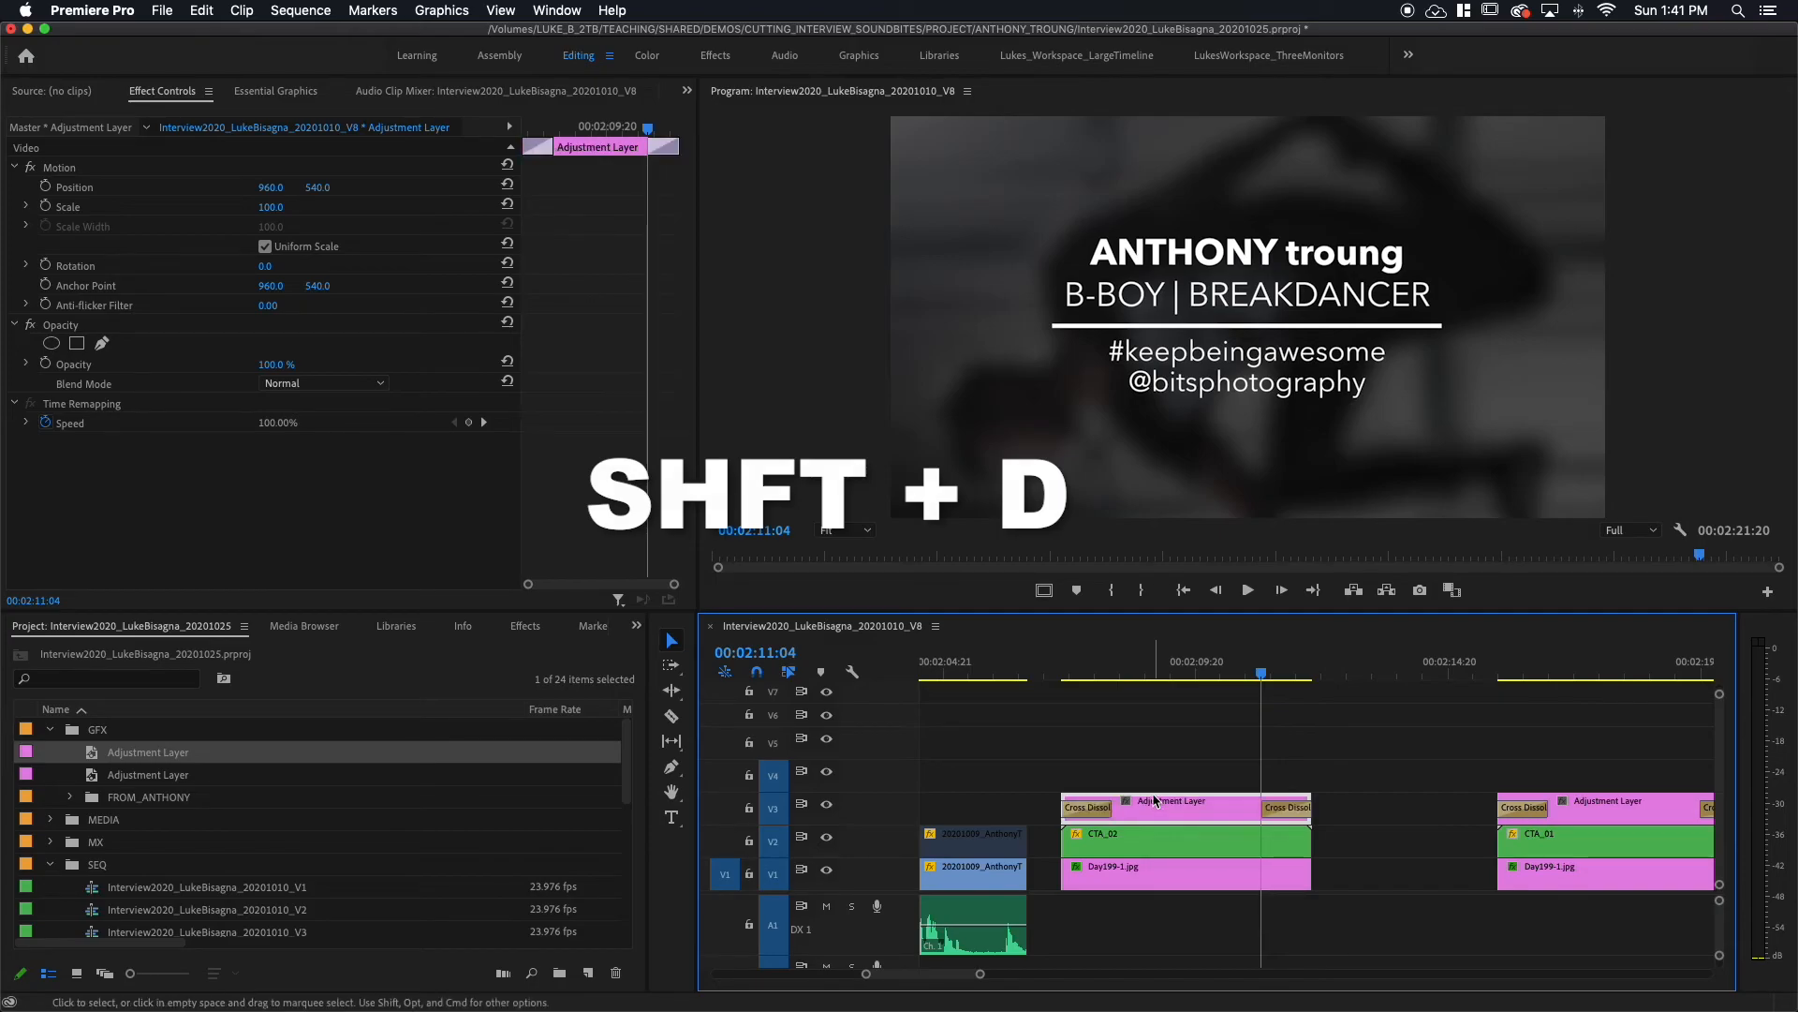
pyautogui.click(1051, 667)
pyautogui.moveTo(1053, 667)
pyautogui.mouseDown()
pyautogui.moveTo(1110, 663)
pyautogui.moveTo(1077, 667)
pyautogui.mouseUp()
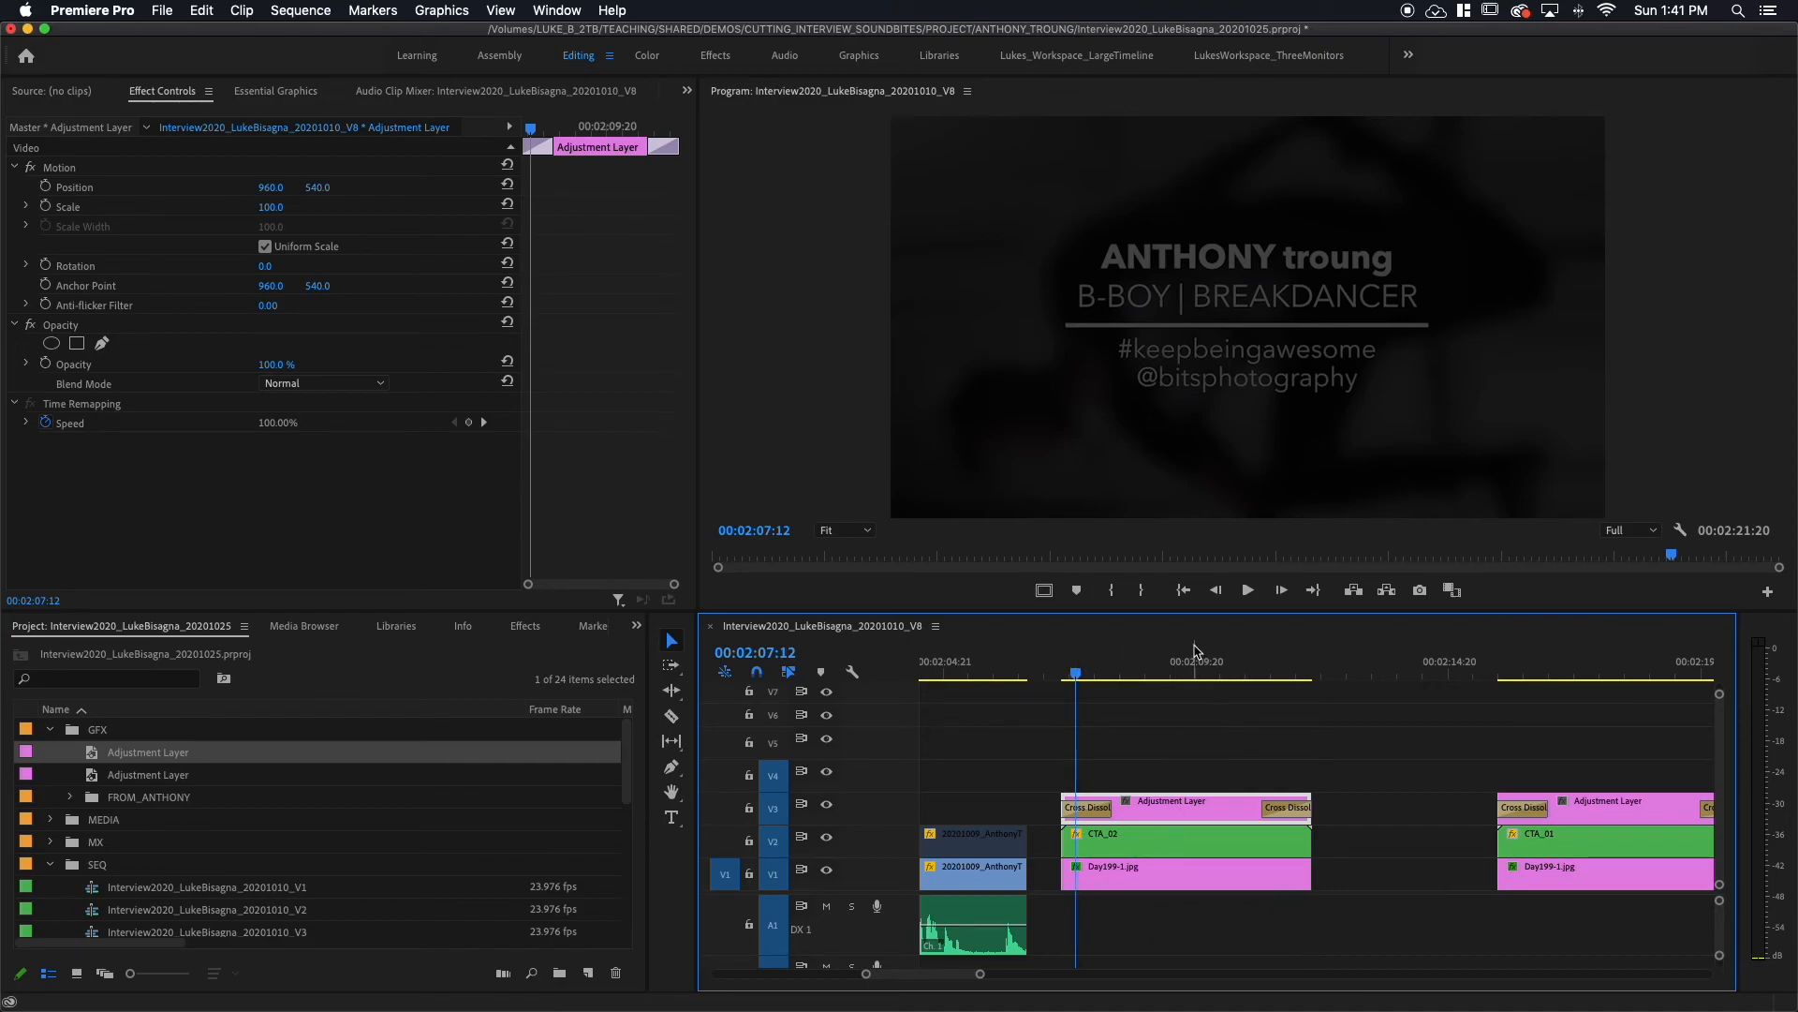
pyautogui.moveTo(1218, 665); pyautogui.dragTo(985, 730)
pyautogui.press('space')
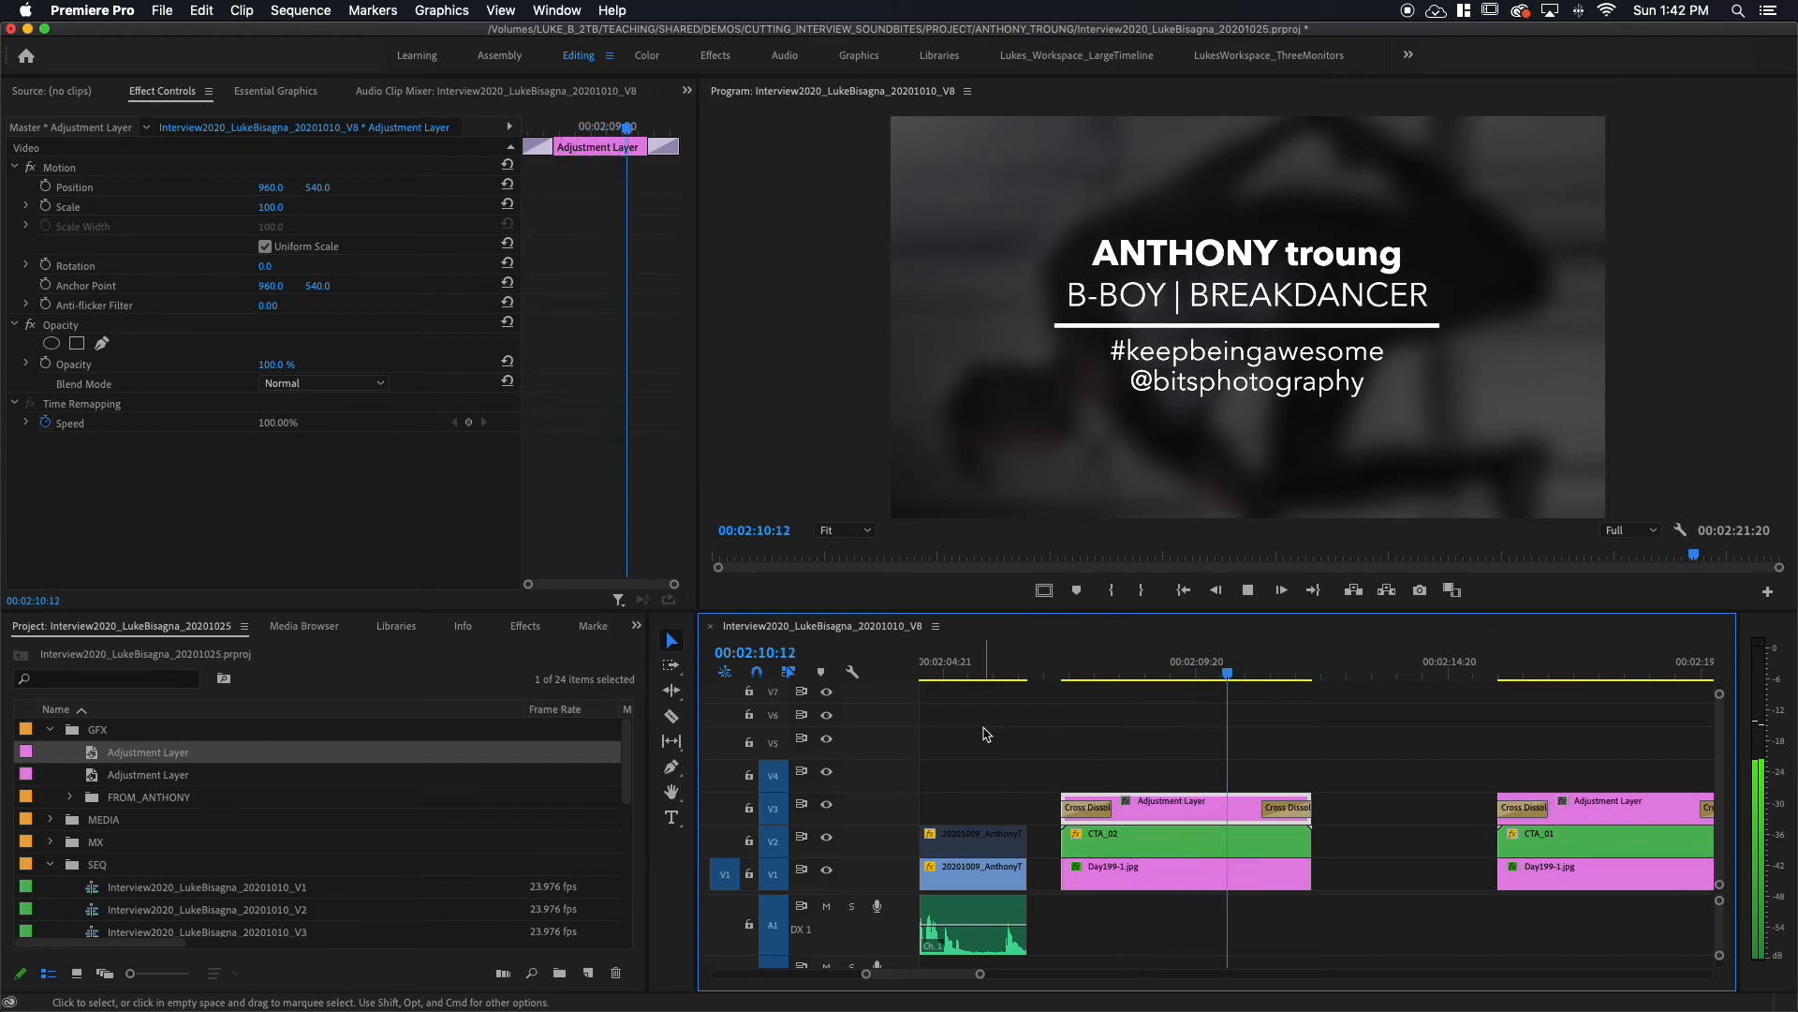
pyautogui.press('space')
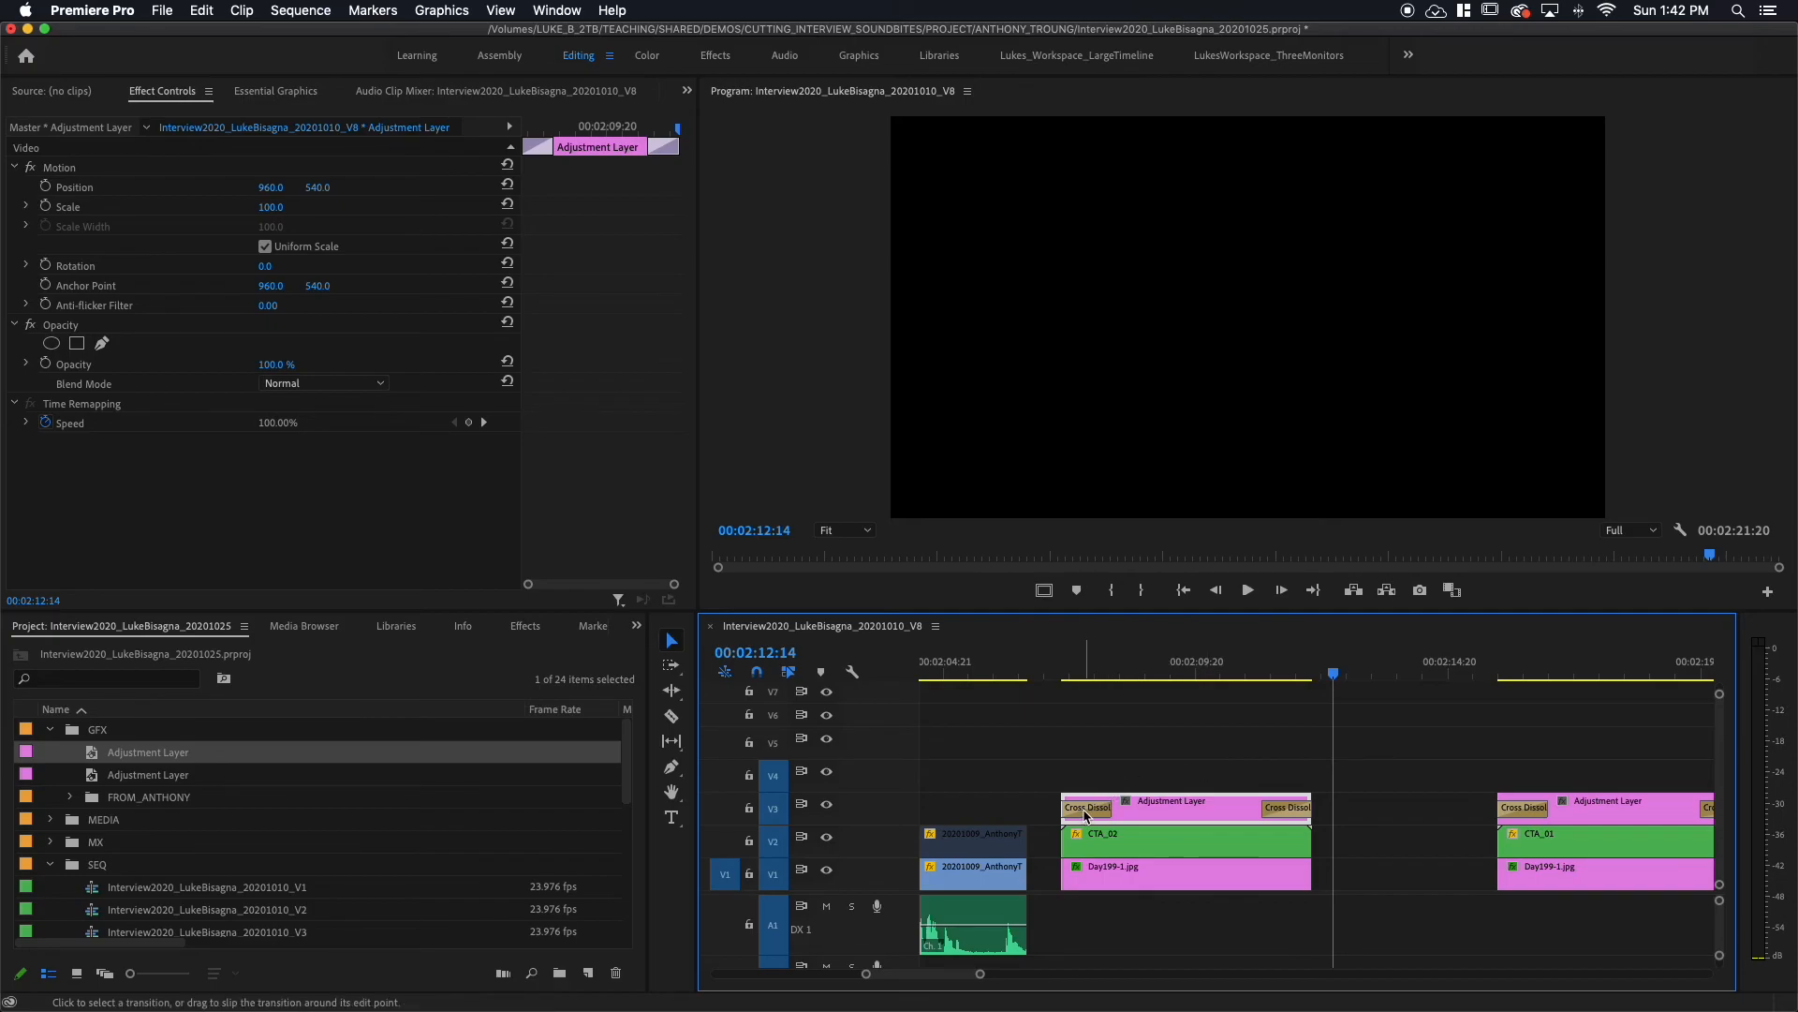
# Step: Set the opening cross dissolve to 12 frames and the closing one to 2 seconds
pyautogui.doubleClick(1086, 810)
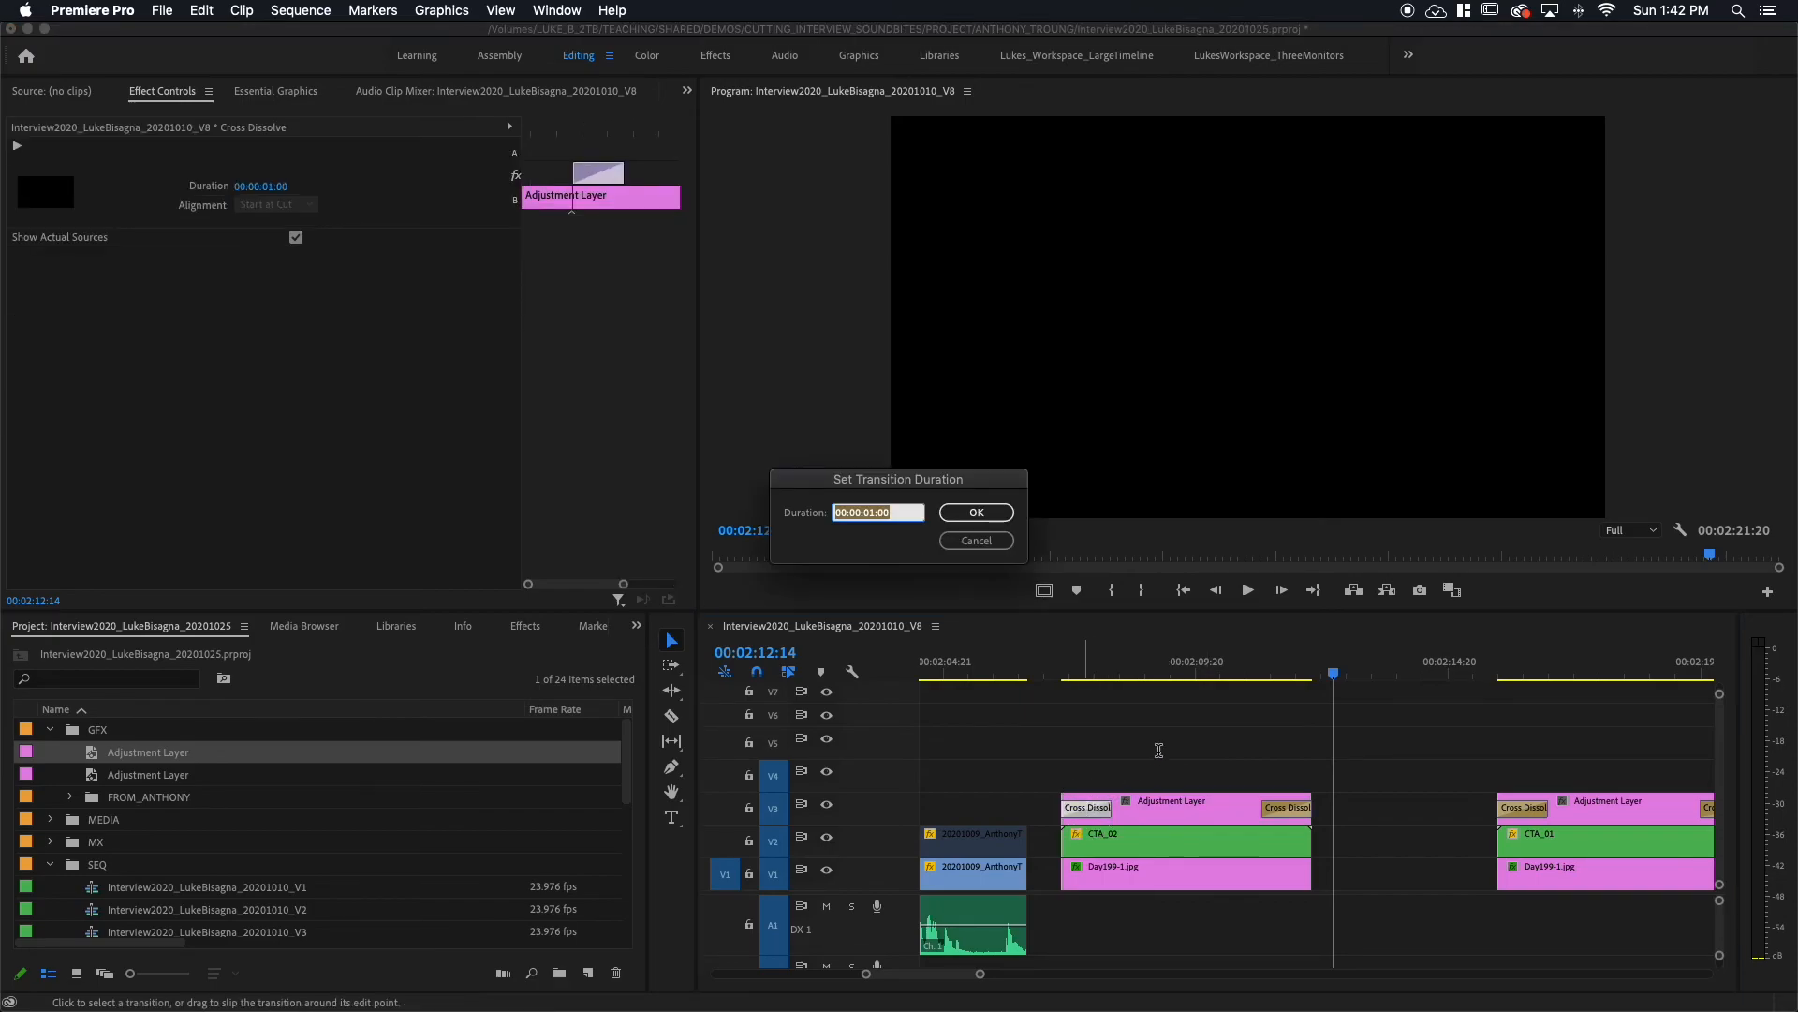
pyautogui.write('12')
pyautogui.press('Return')
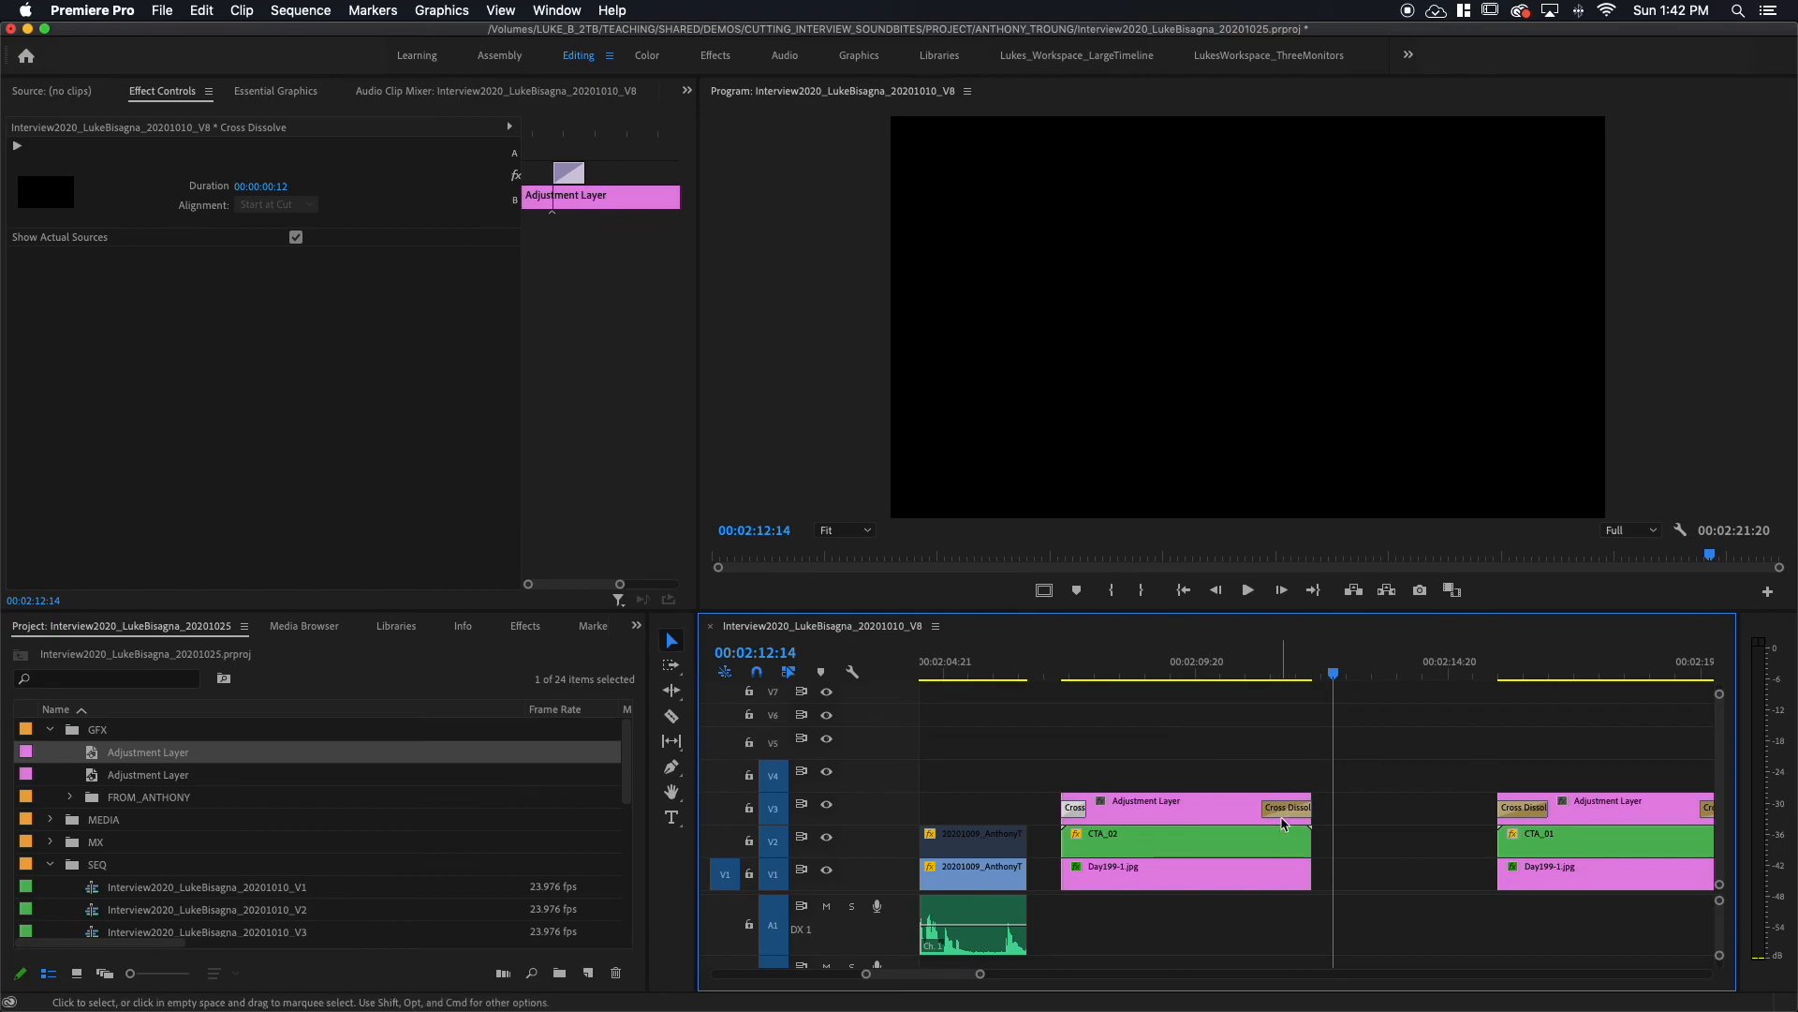
pyautogui.doubleClick(1284, 811)
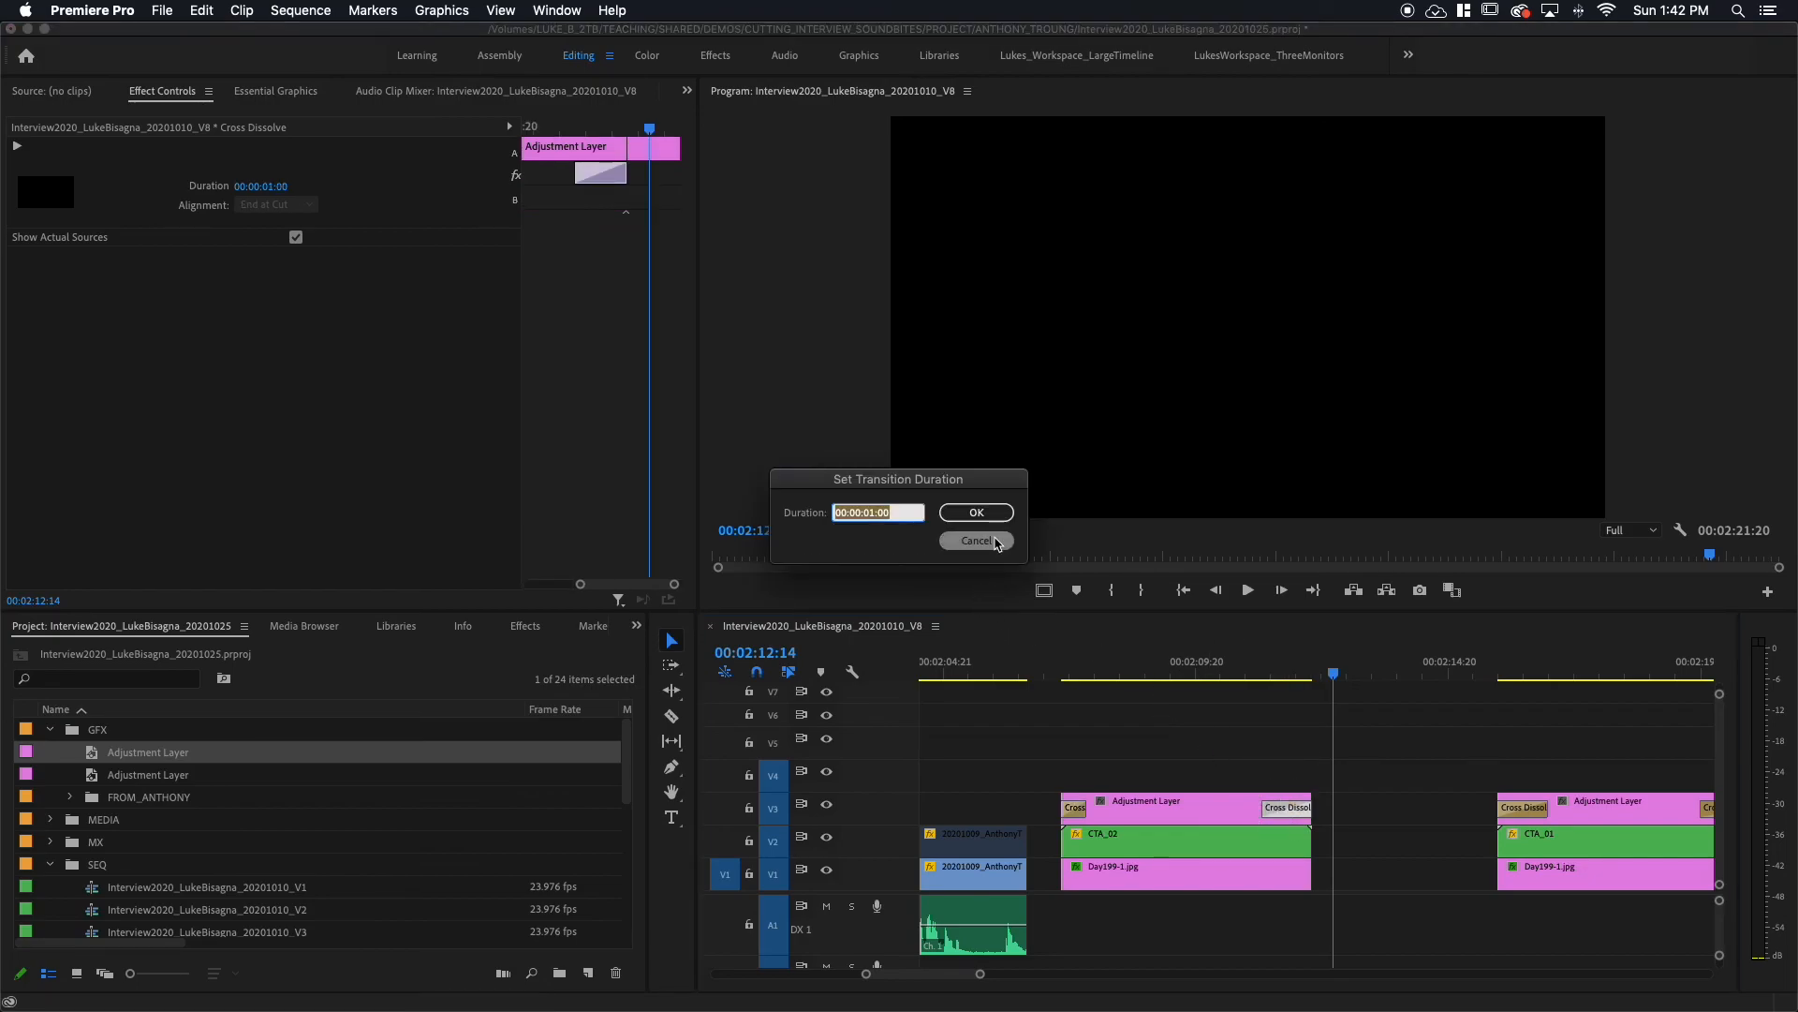
pyautogui.write('200')
pyautogui.press('Return')
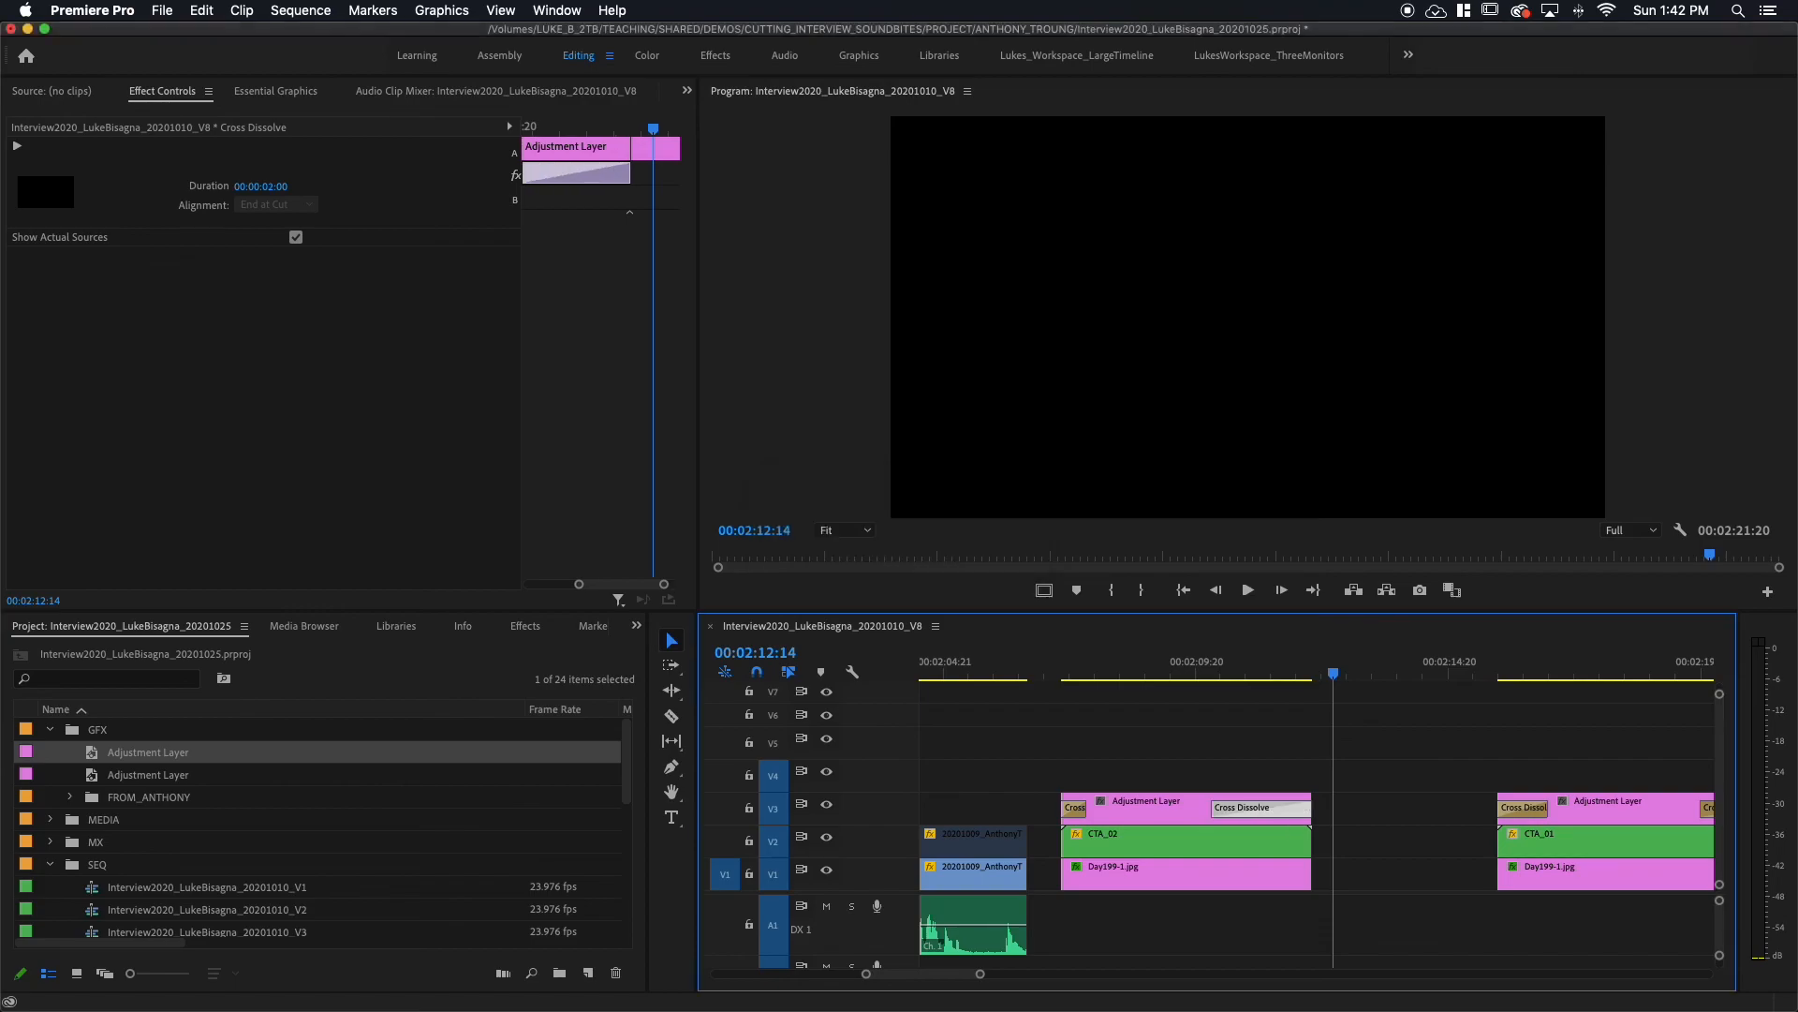
# Step: Play back the revised fades and park the playhead inside the title card
pyautogui.click(979, 671)
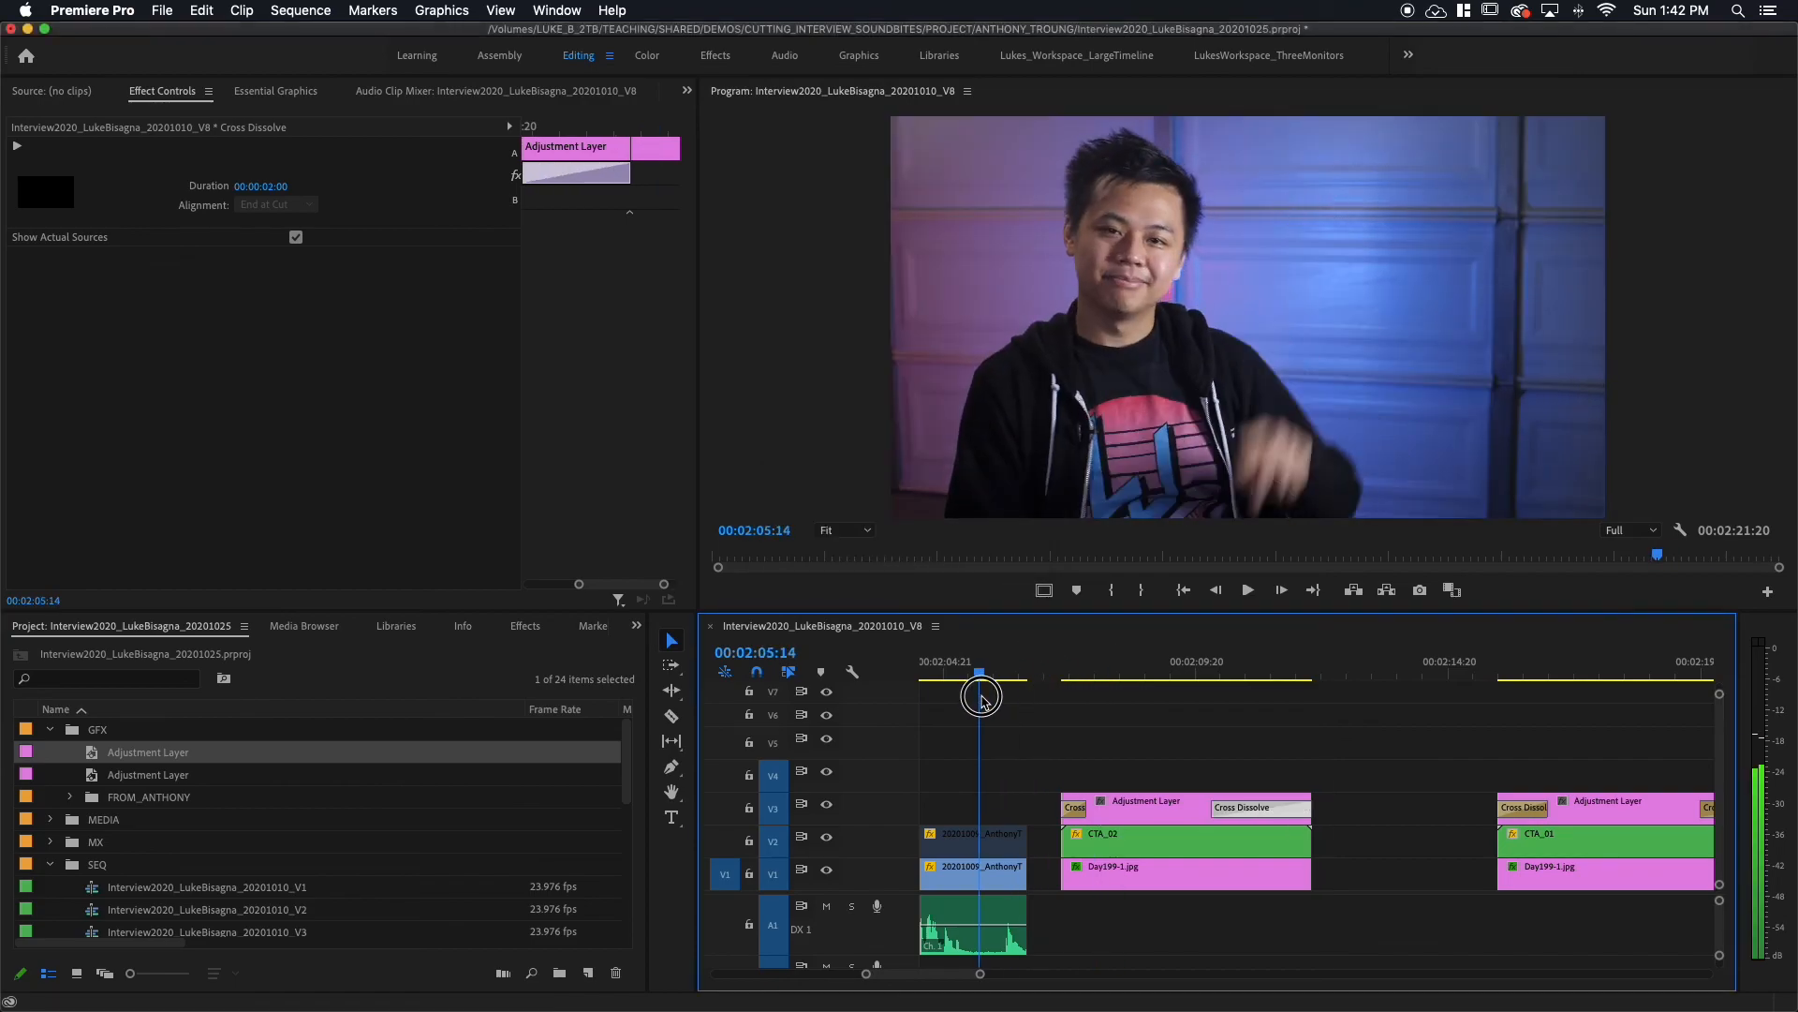
pyautogui.press('space')
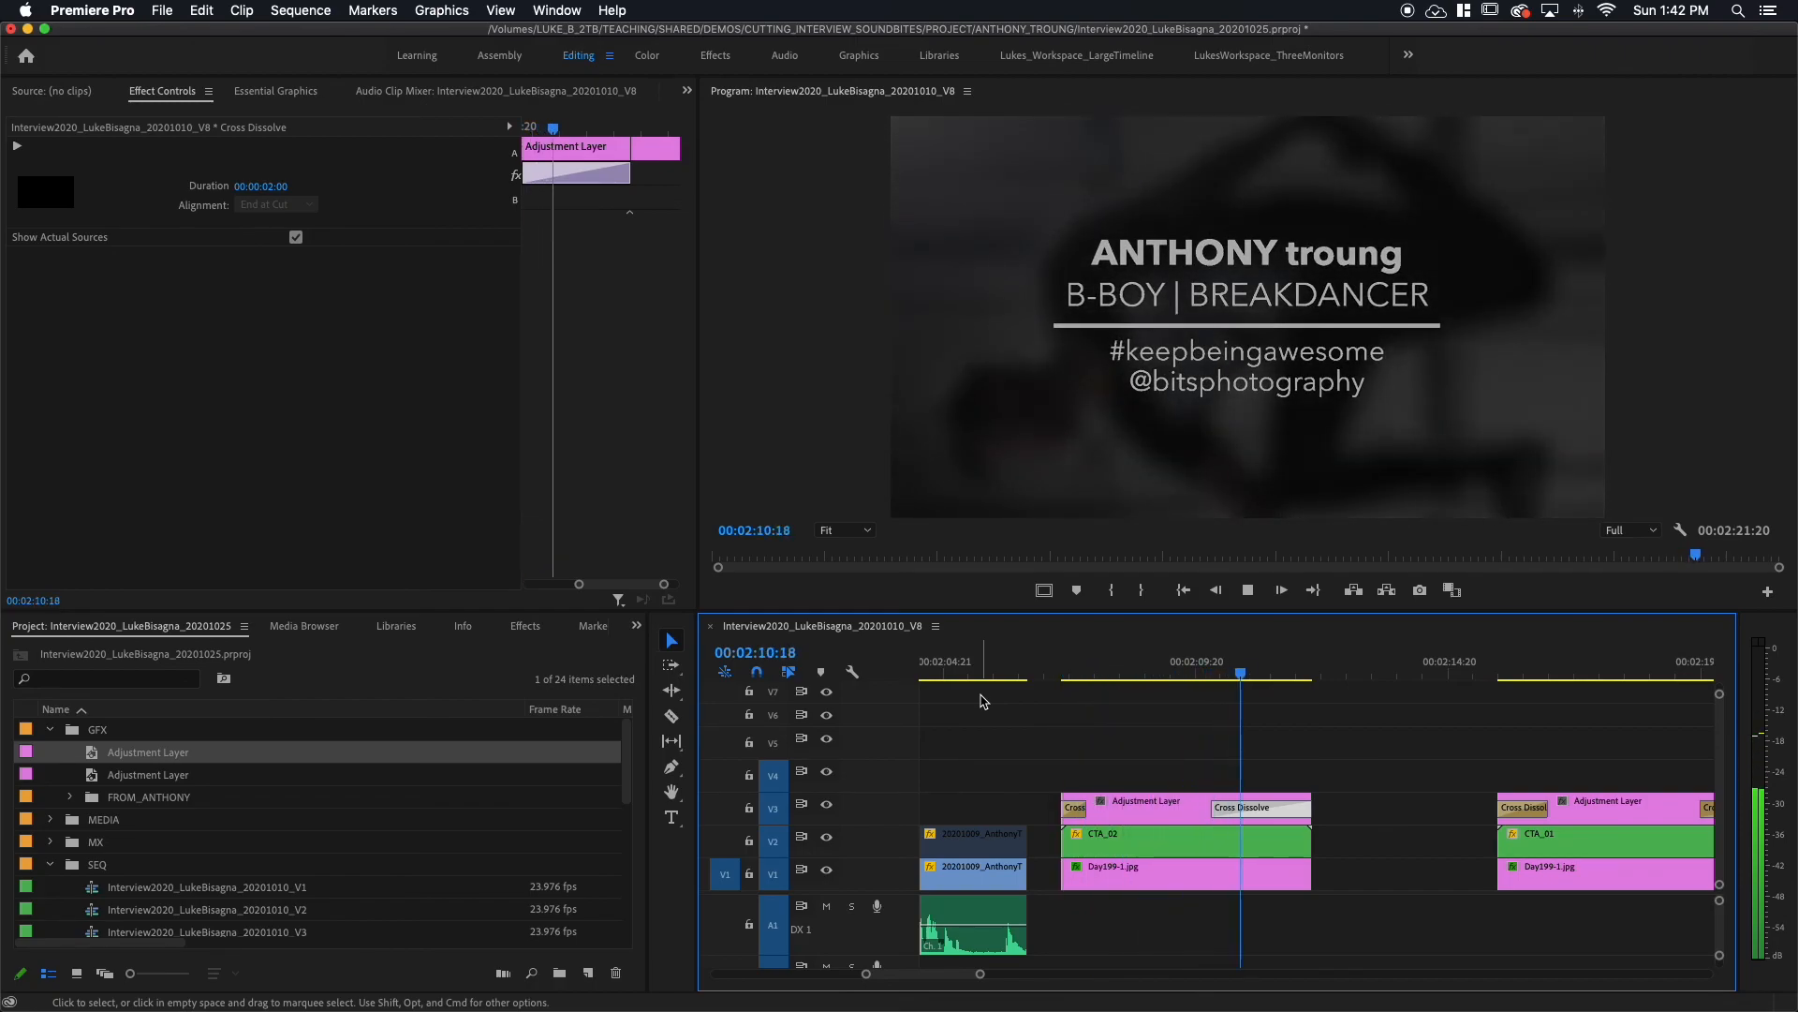
pyautogui.press('space')
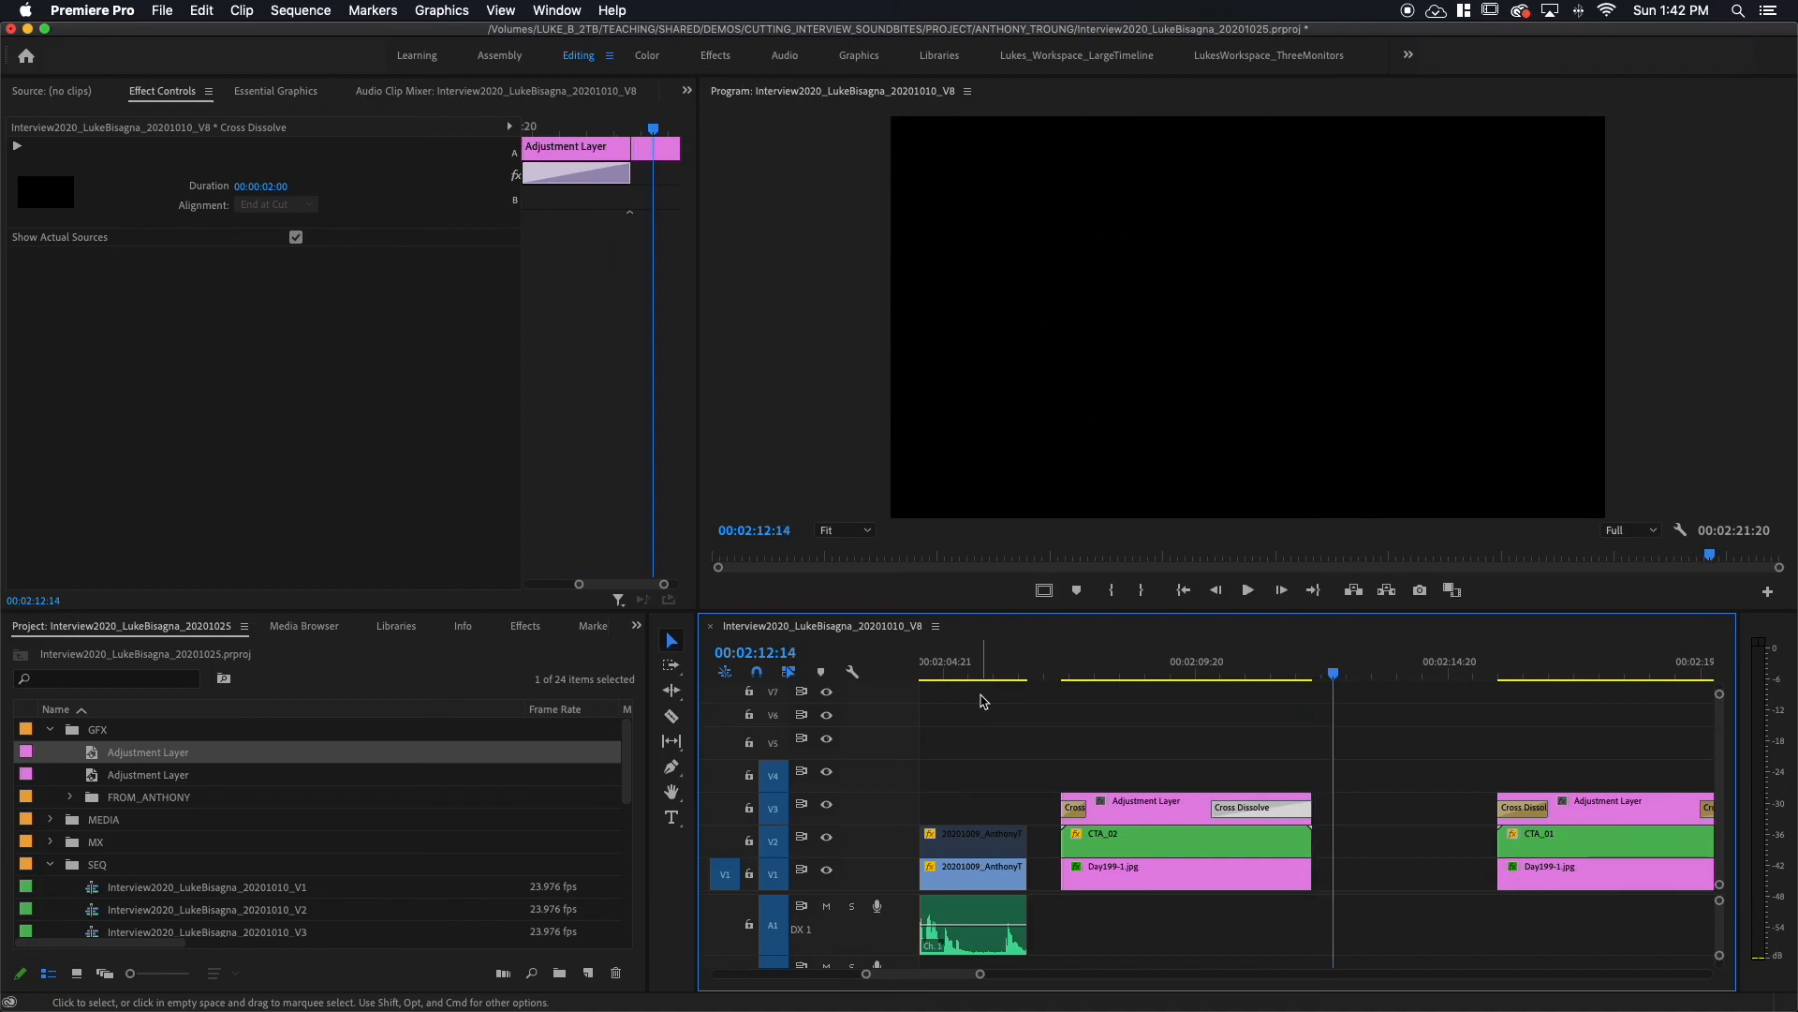
pyautogui.click(1167, 670)
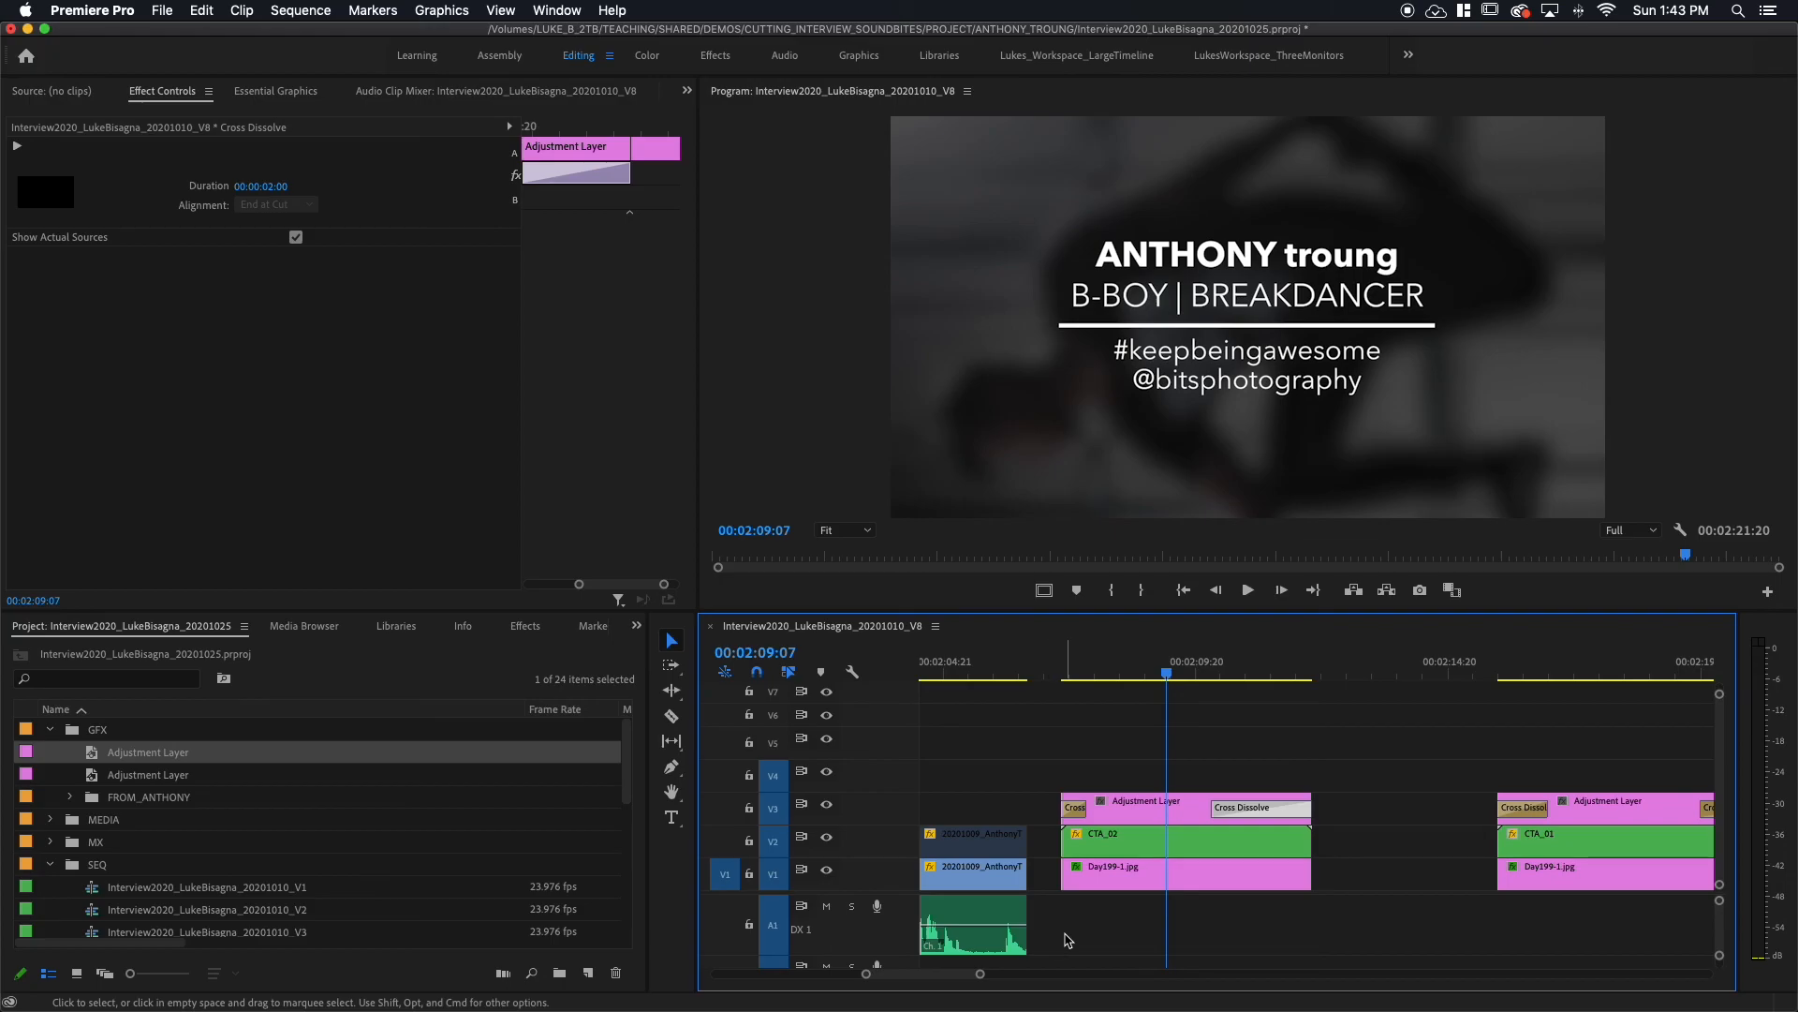
# Step: Inspect Day199-1.jpg's settings (scale 228, opacity 40%, blurriness 38) and scrub through the title
pyautogui.click(1134, 878)
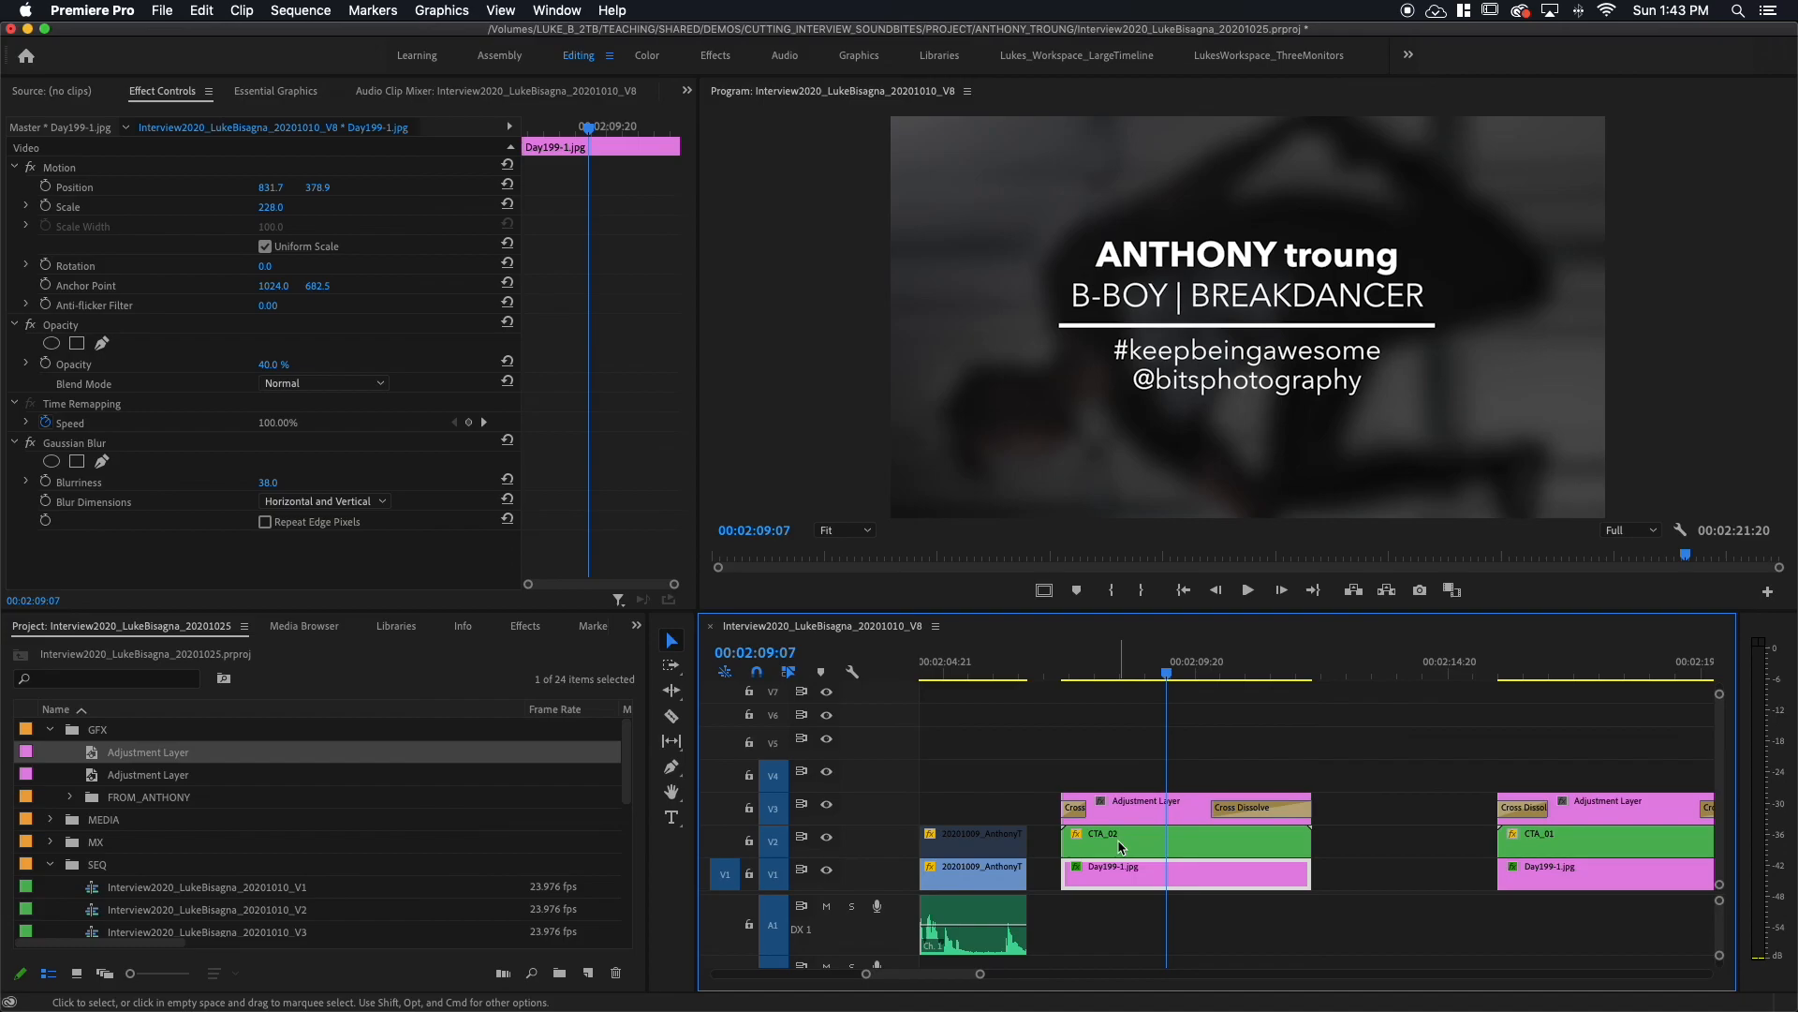
pyautogui.click(1116, 672)
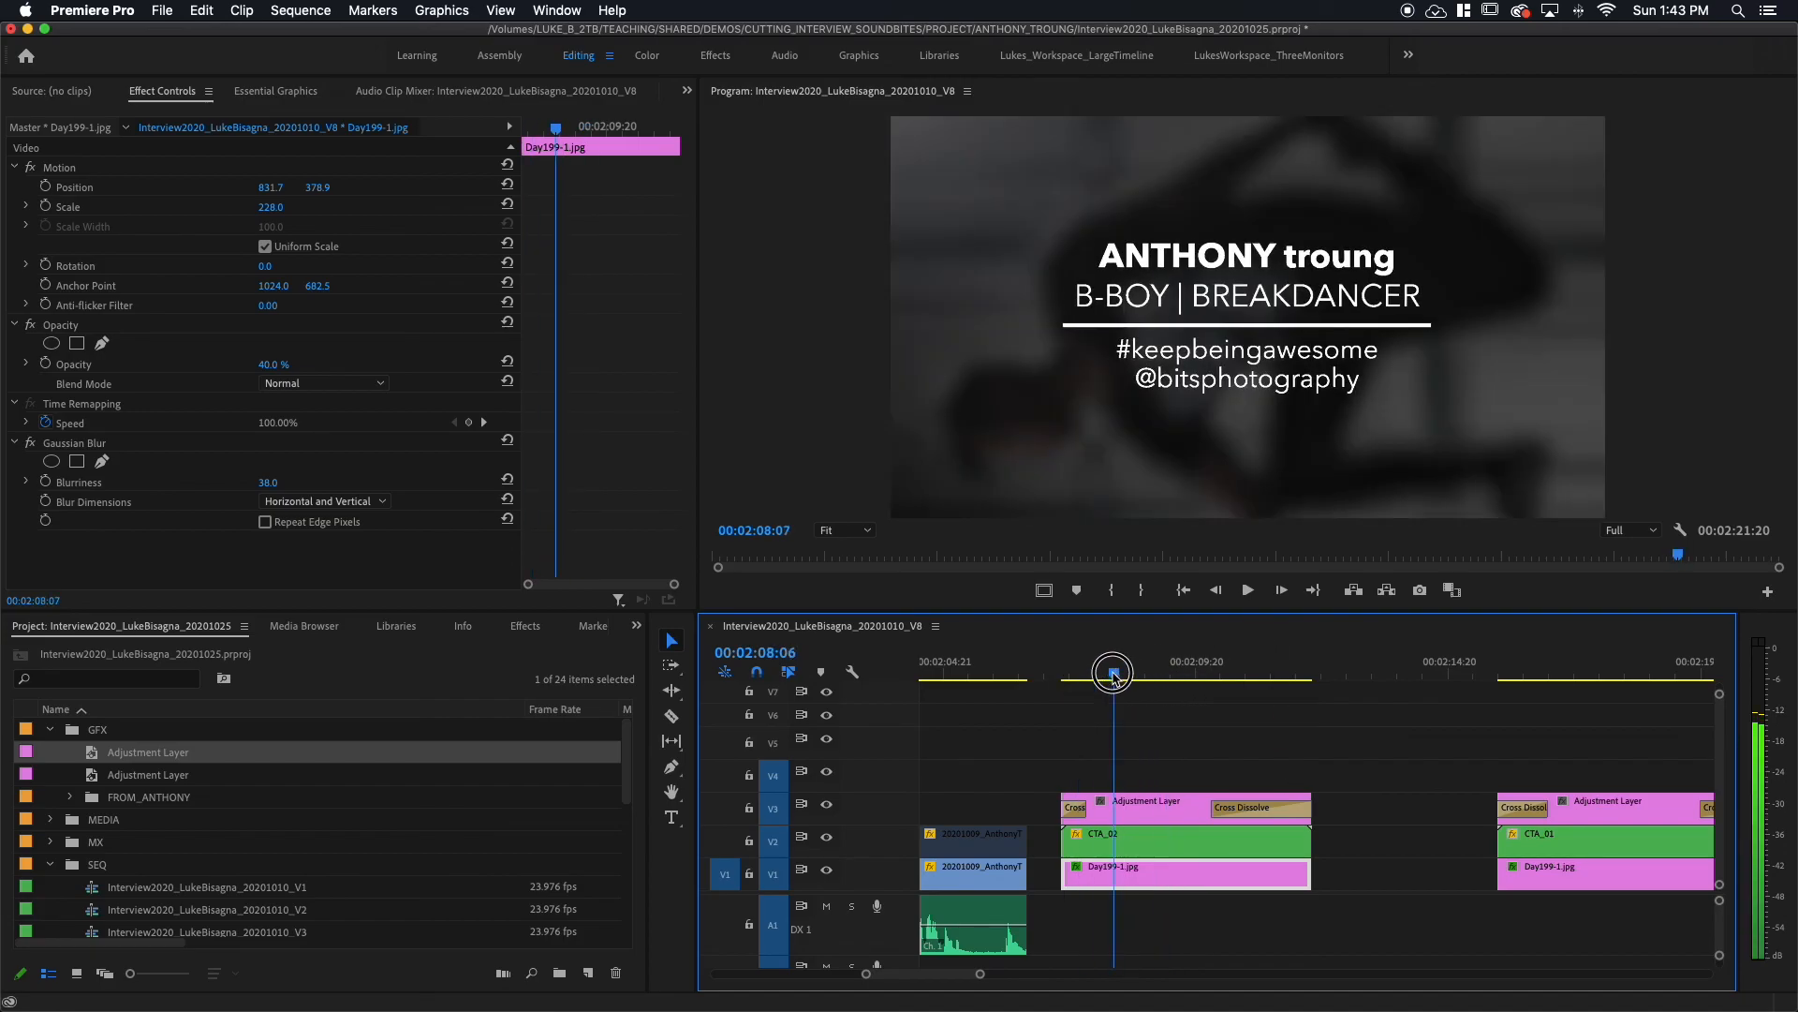
pyautogui.moveTo(1116, 672); pyautogui.dragTo(1188, 672)
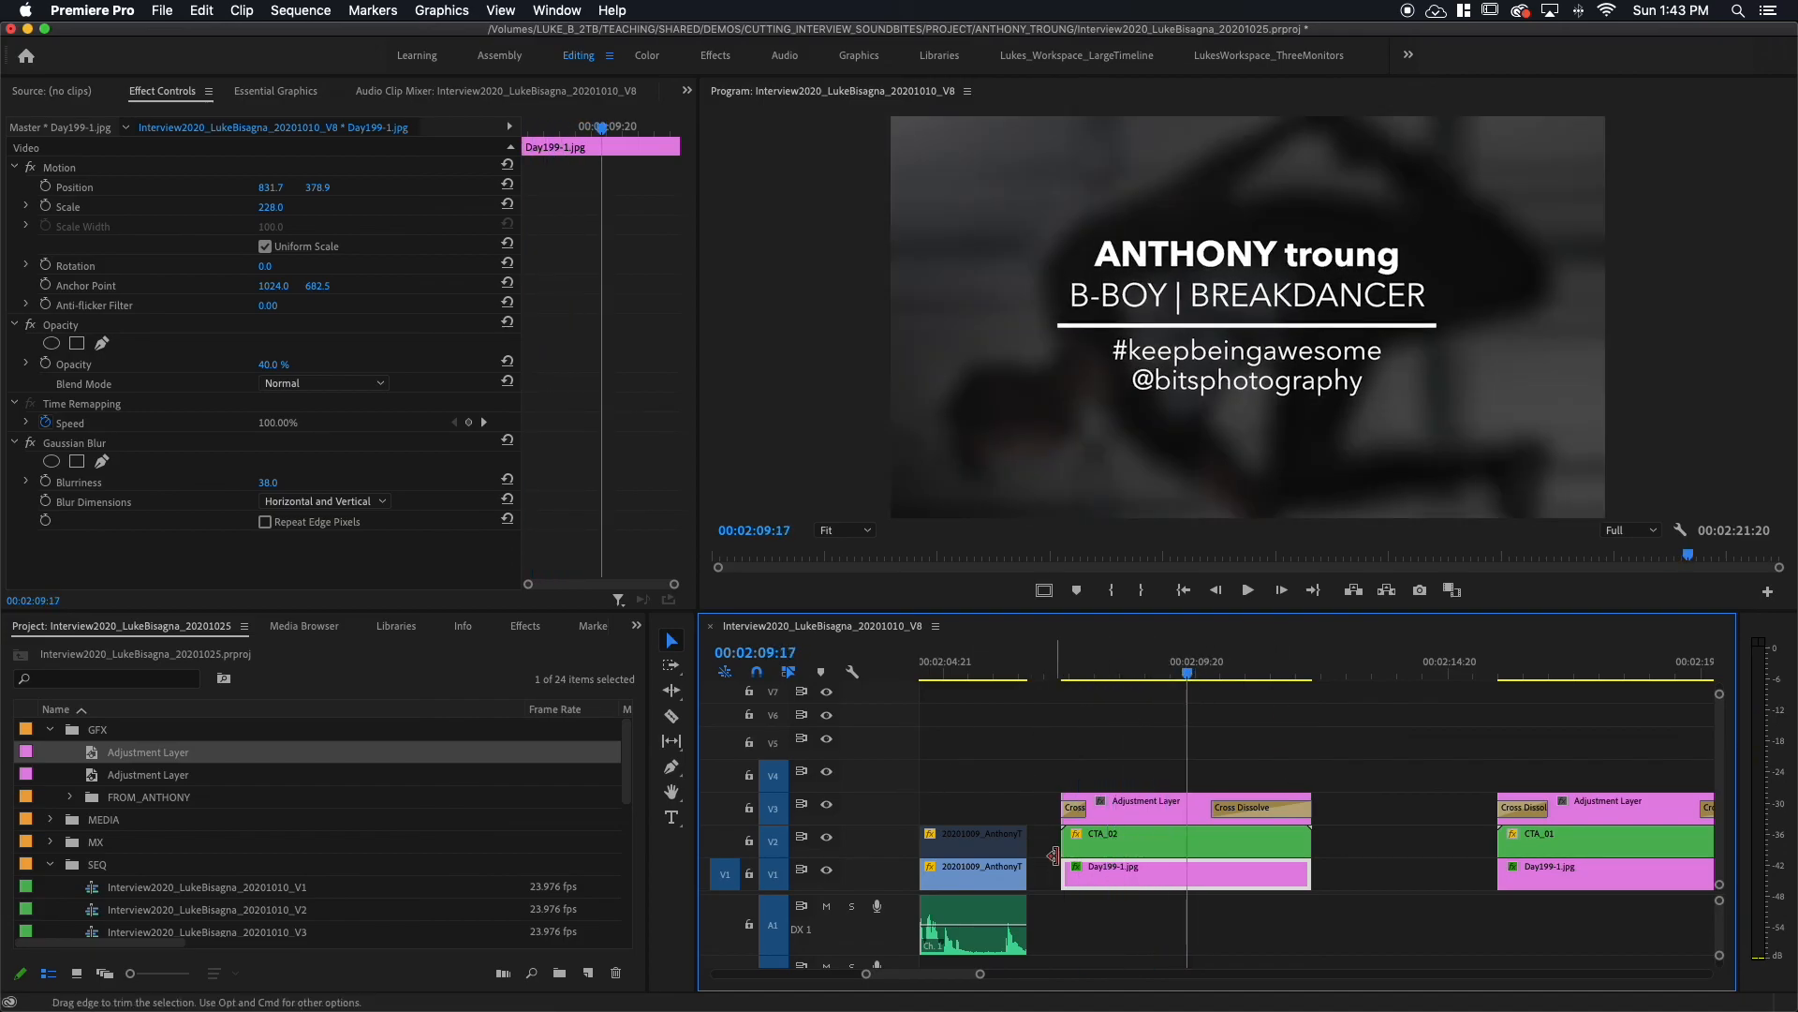